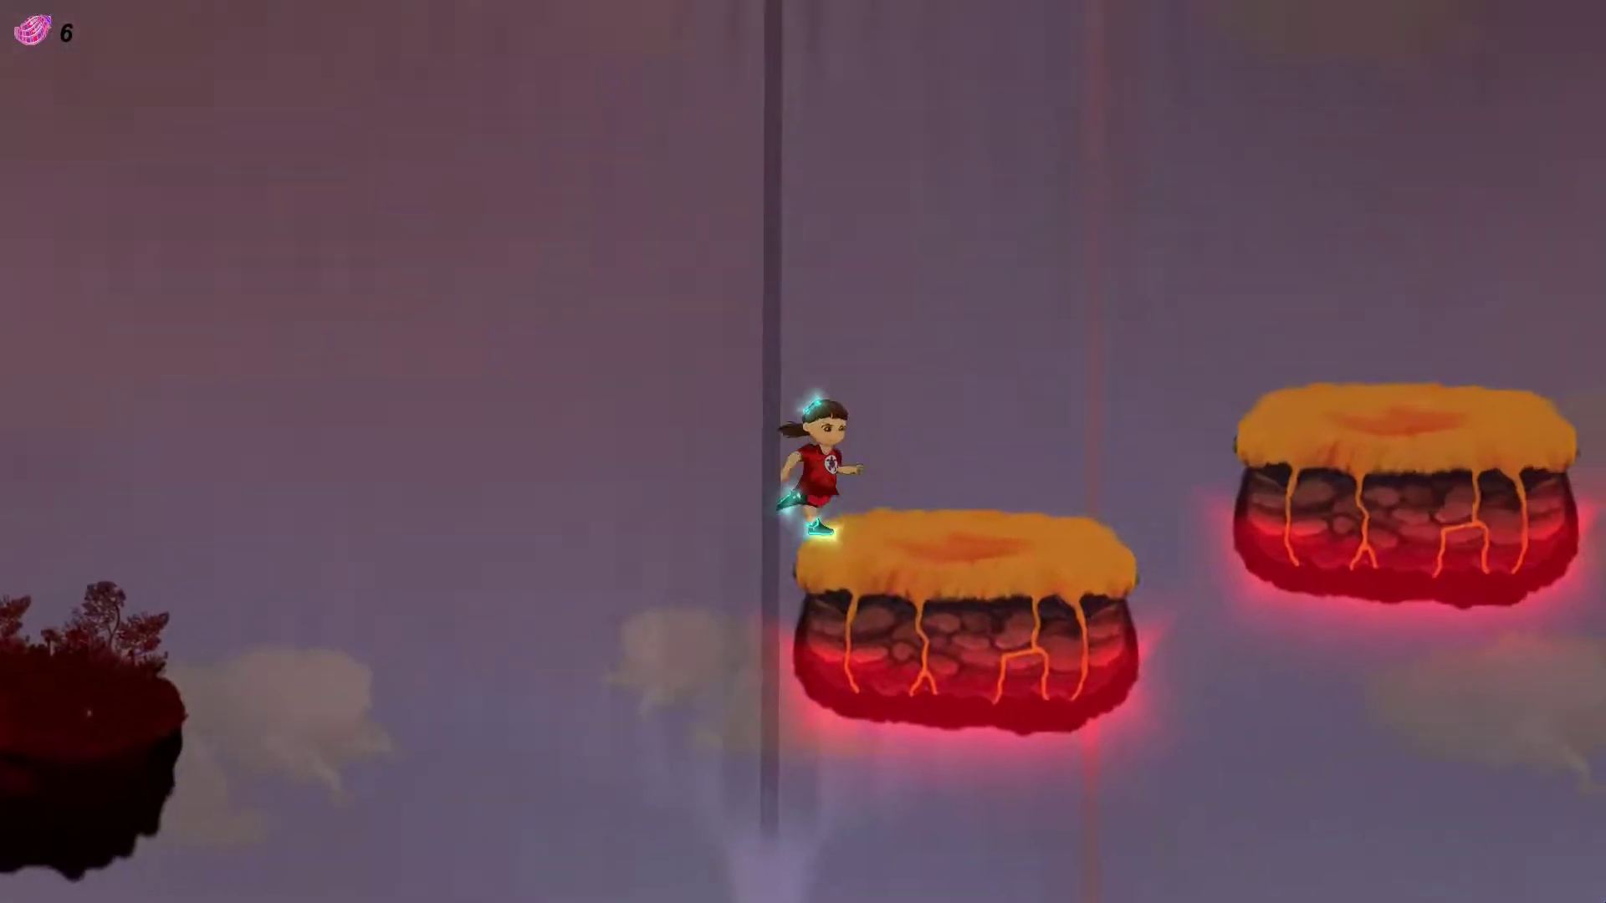
- Jump the character across the lava platforms to the grassy island, then stop Play mode
key("space")
key("space")
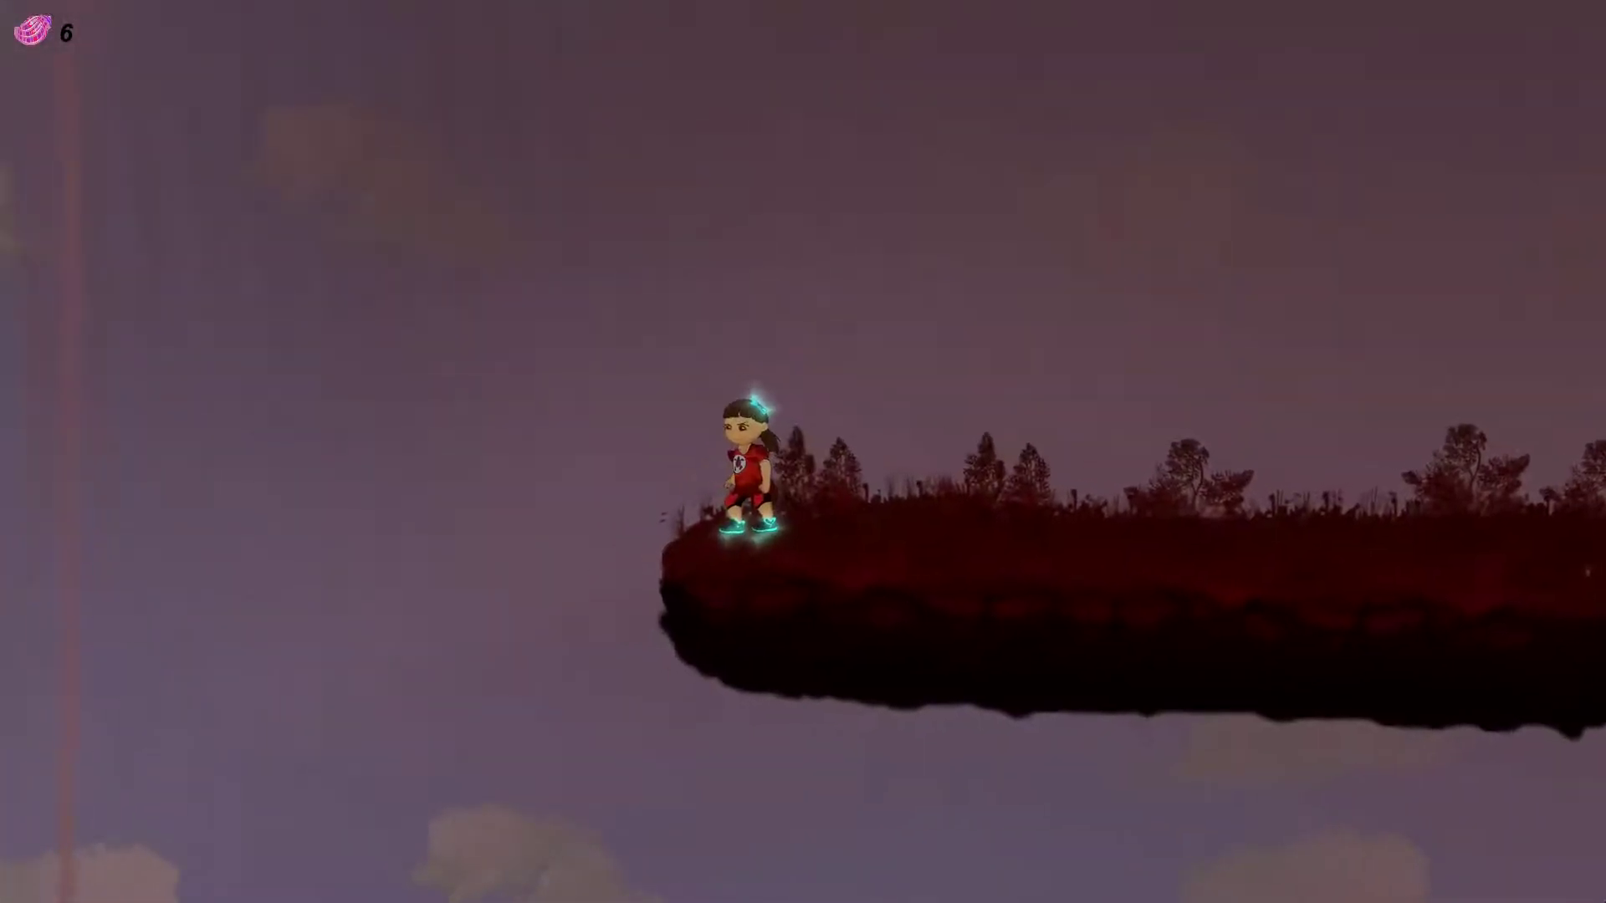
key("space")
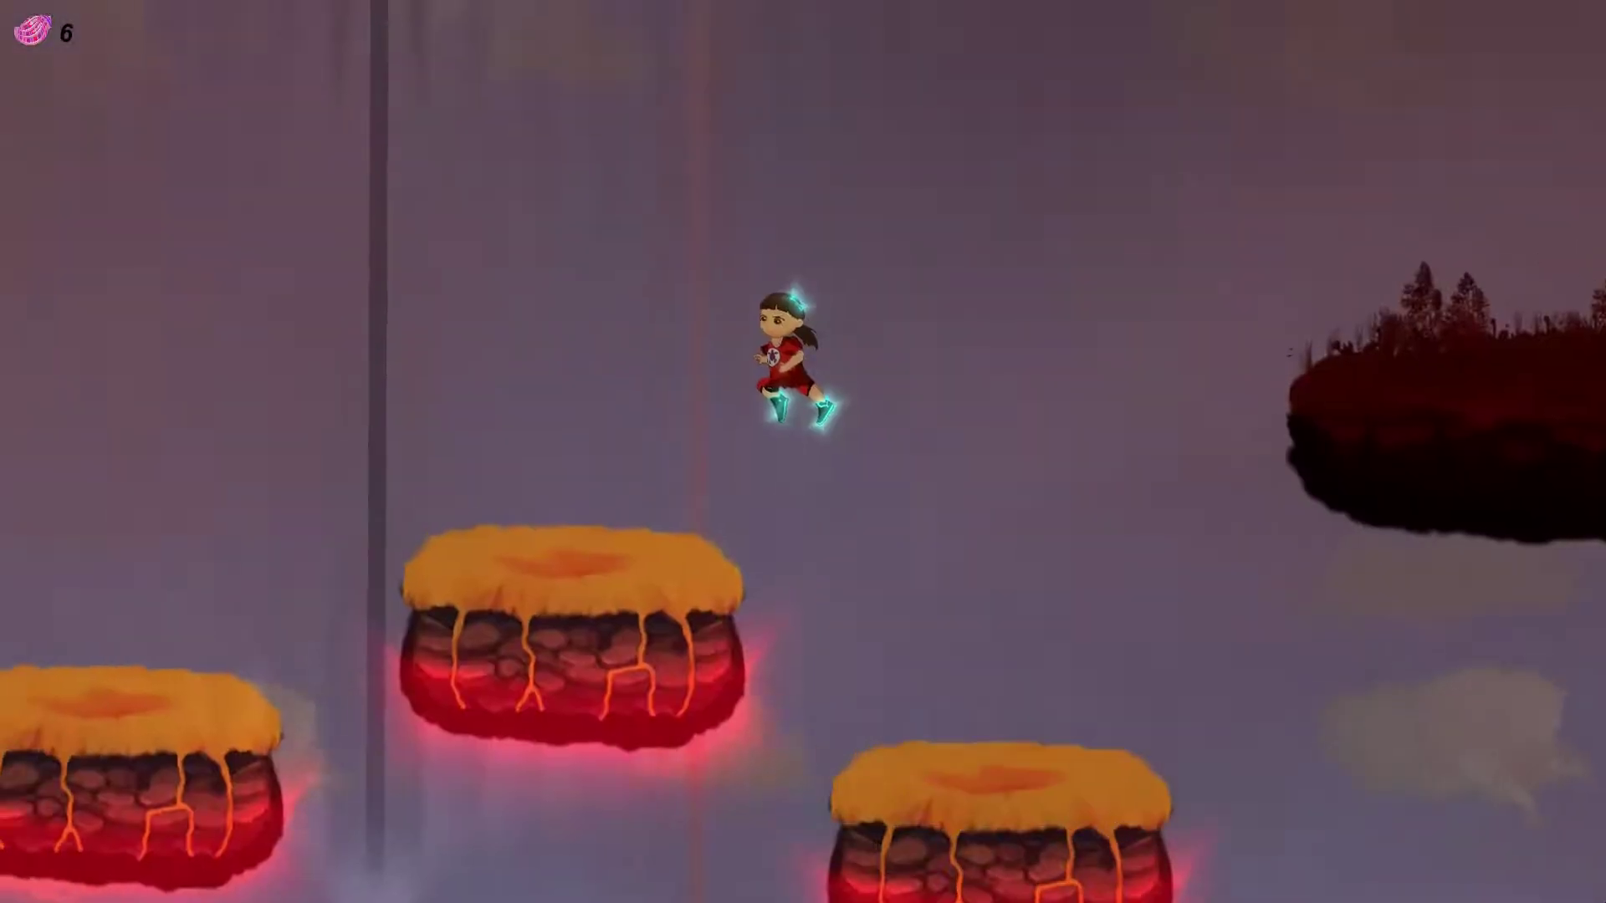
key("space")
key("space")
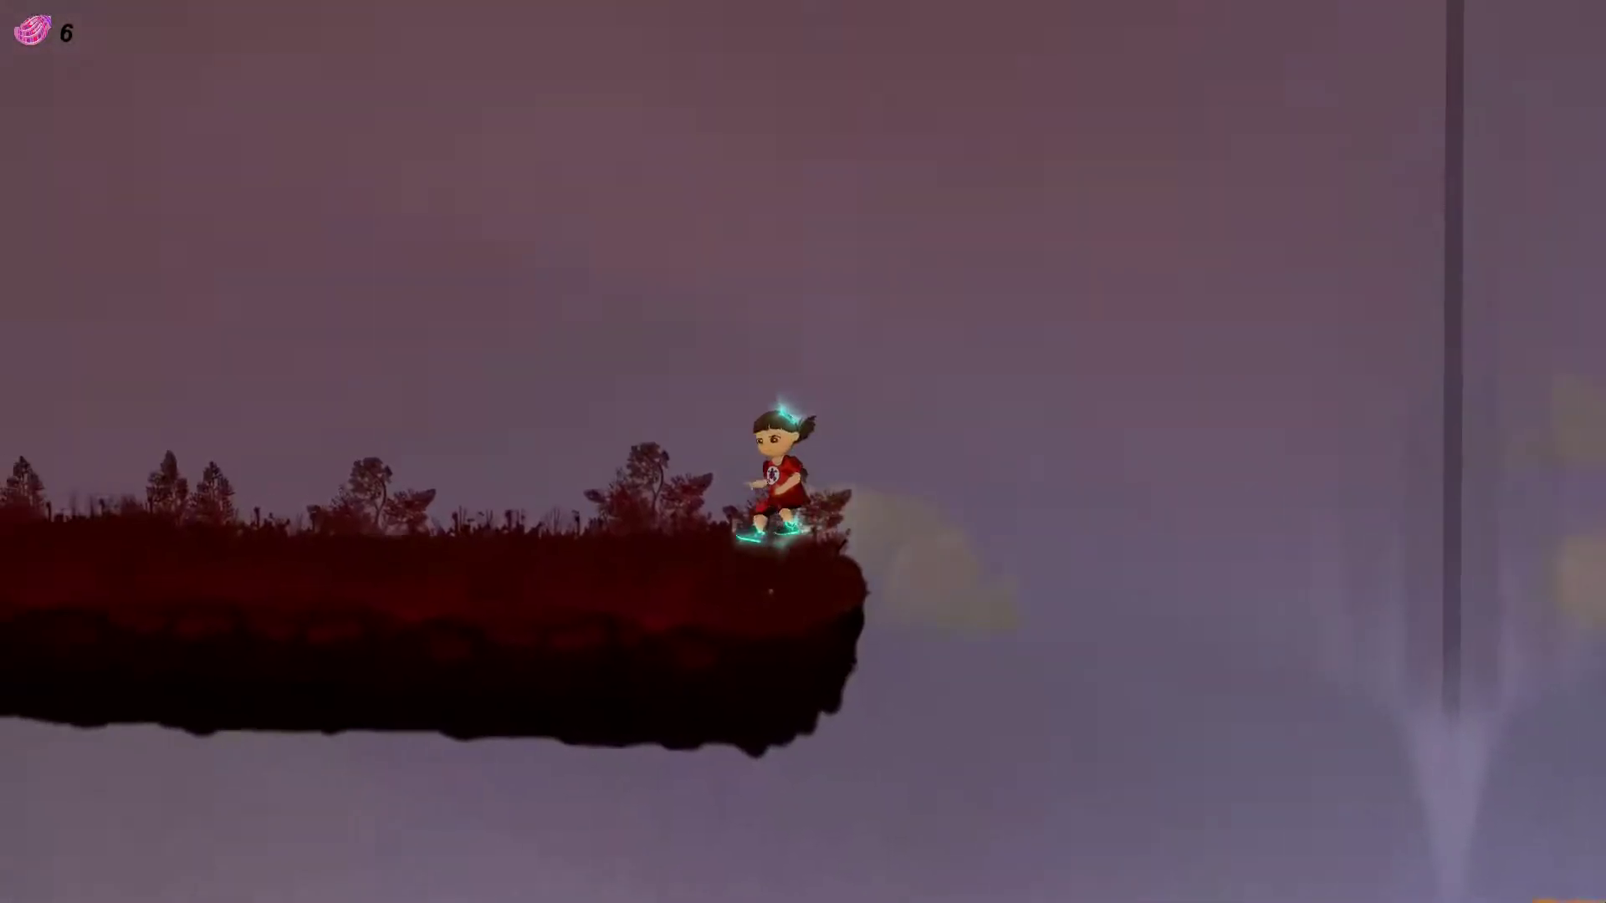
key("Left")
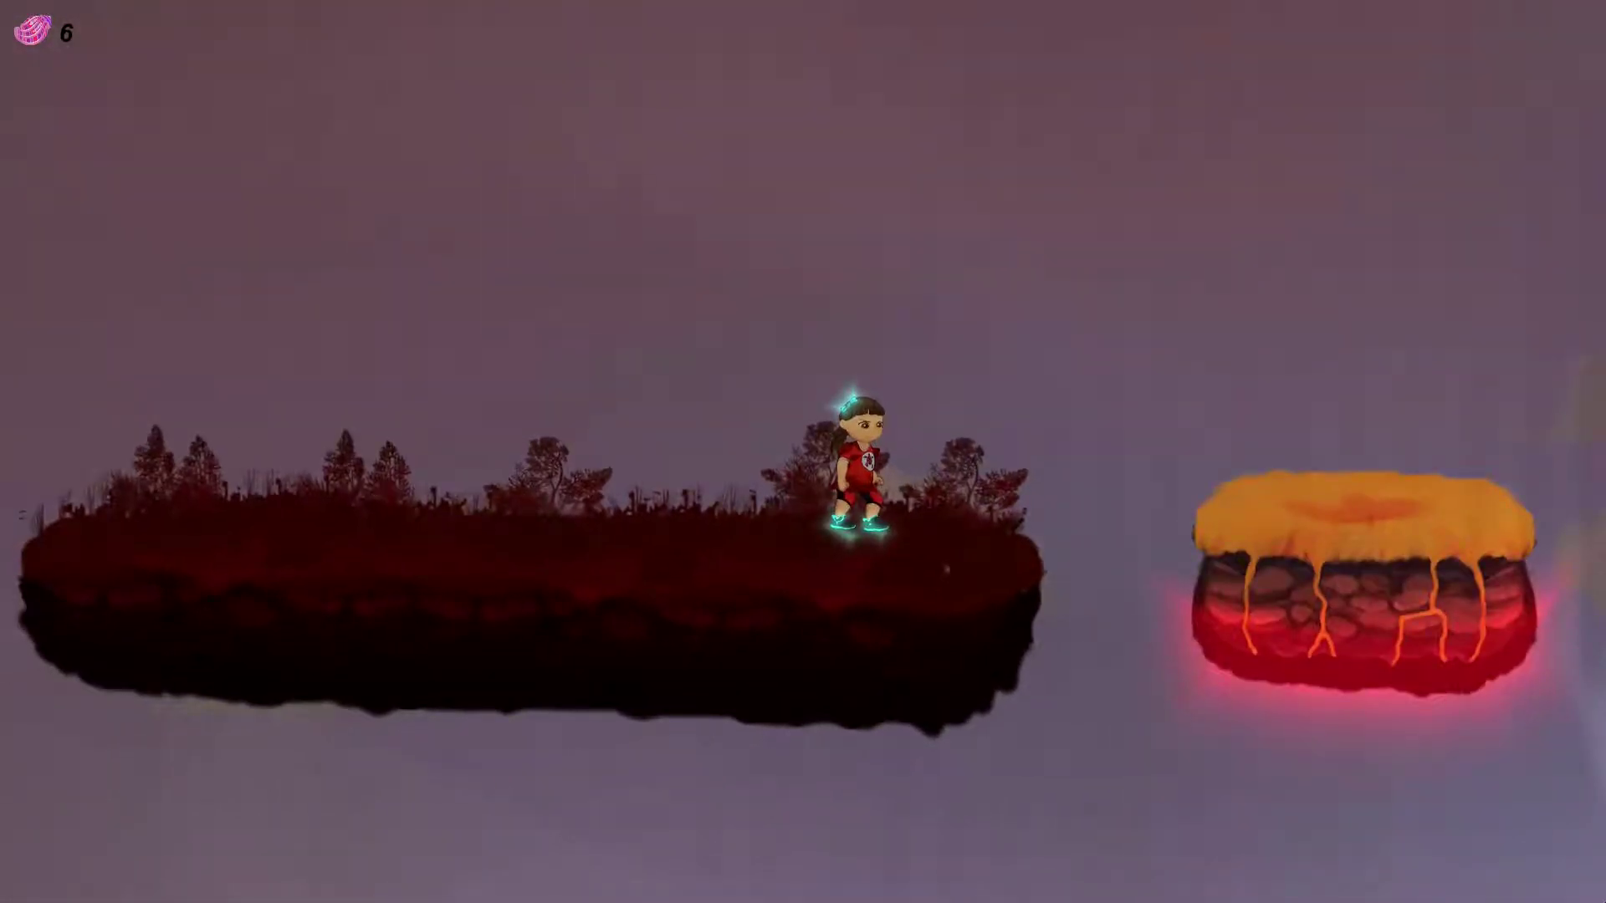
key("ctrl+p")
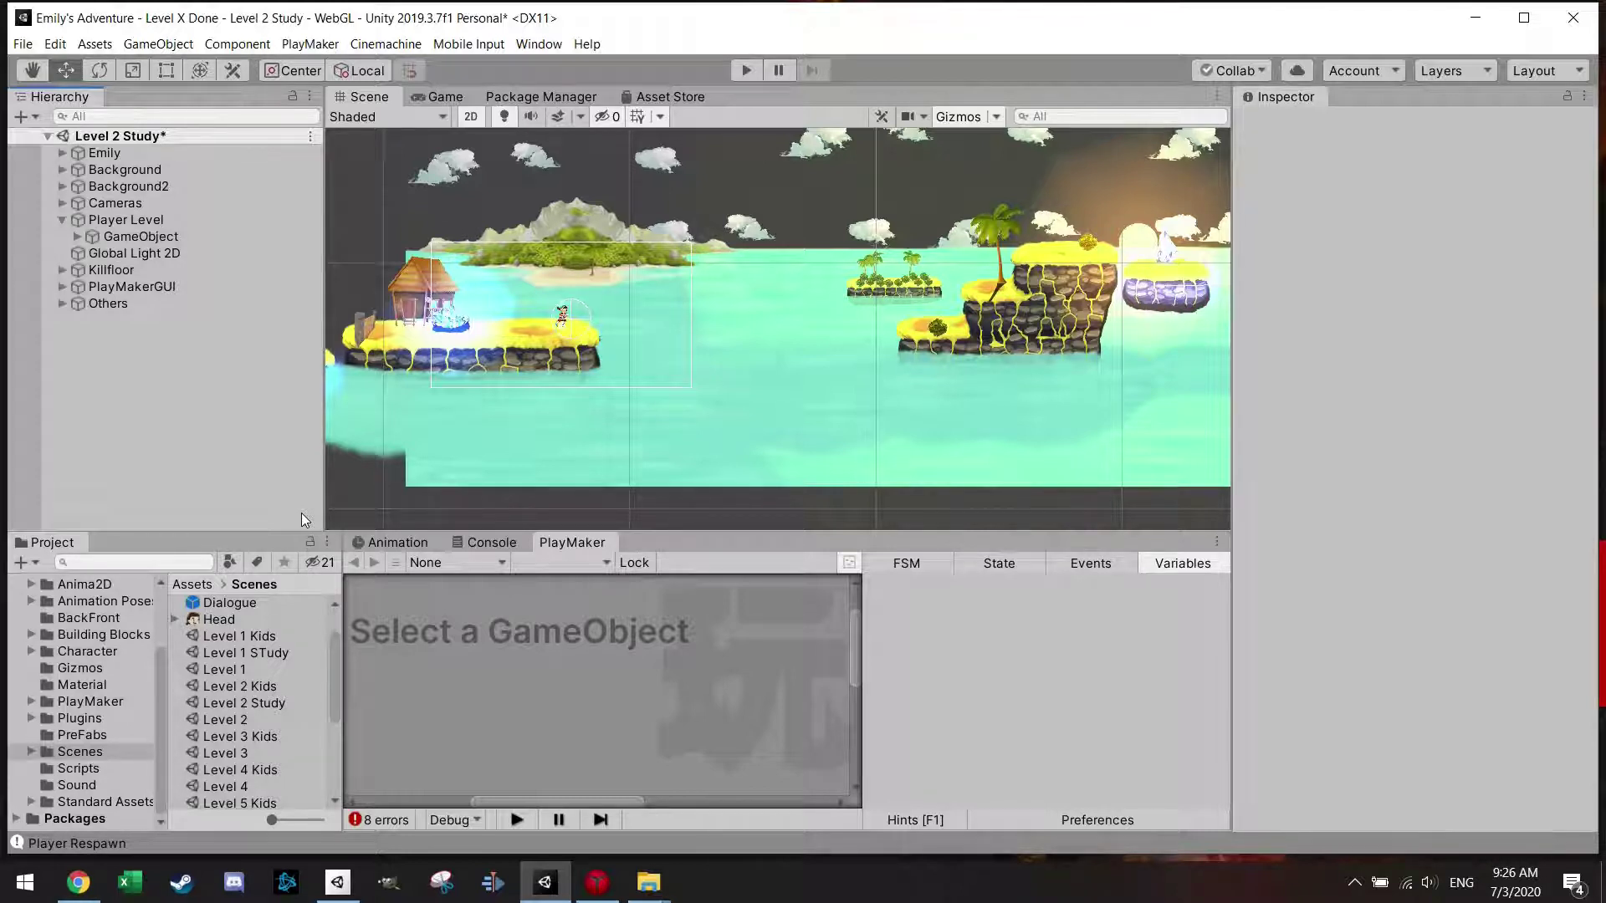
scroll(680, 296, "up", 4)
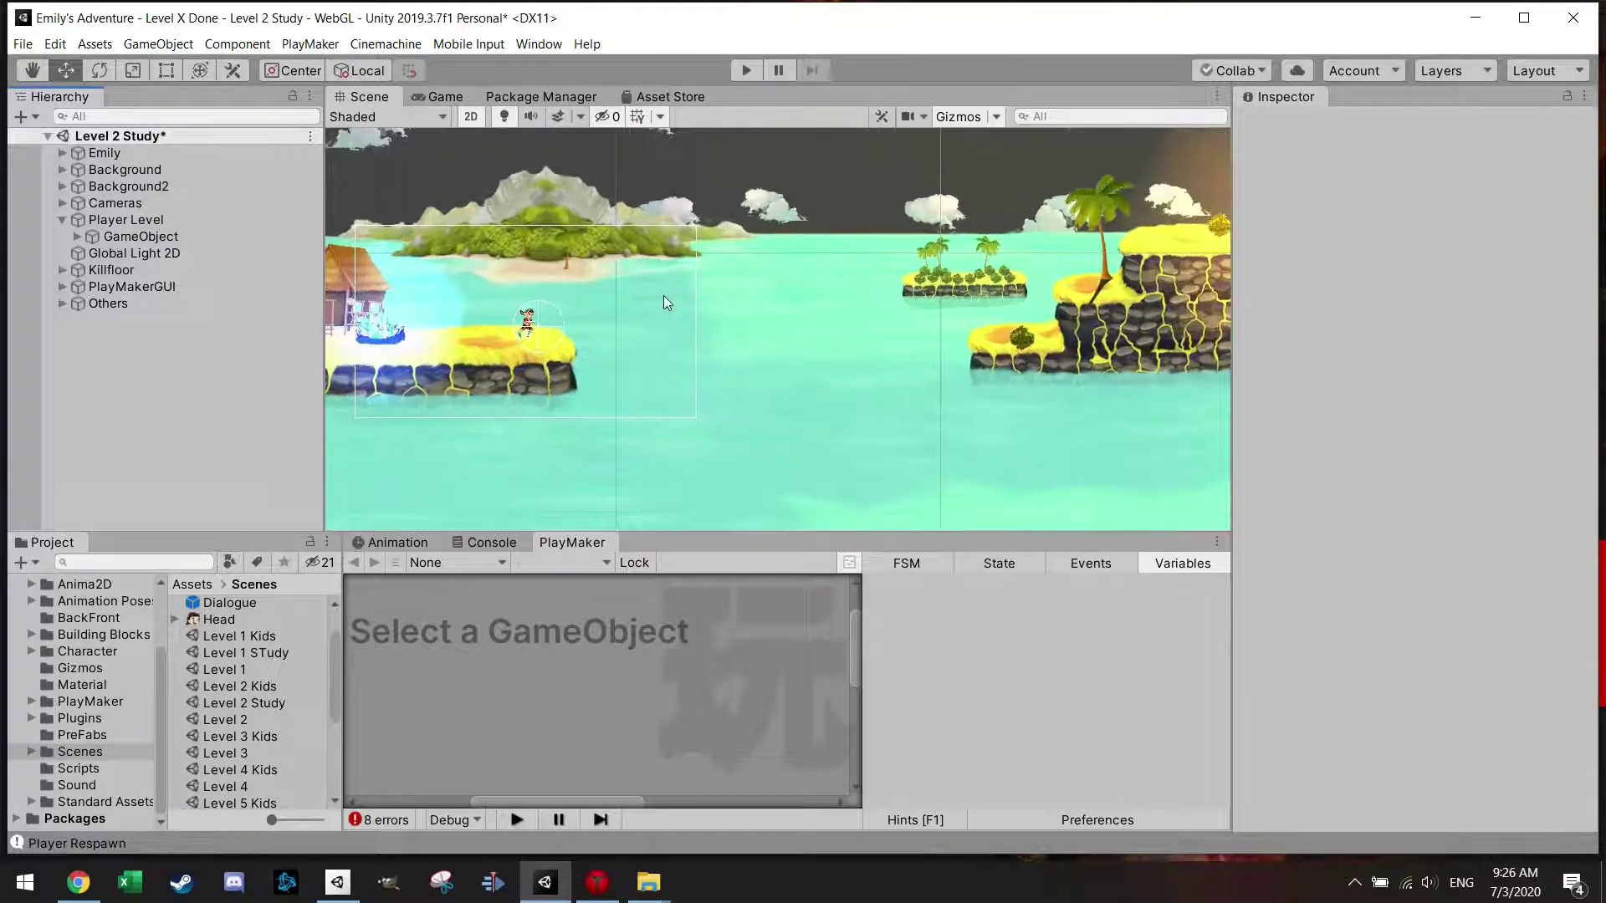
middle_click_drag(664, 294, 634, 306)
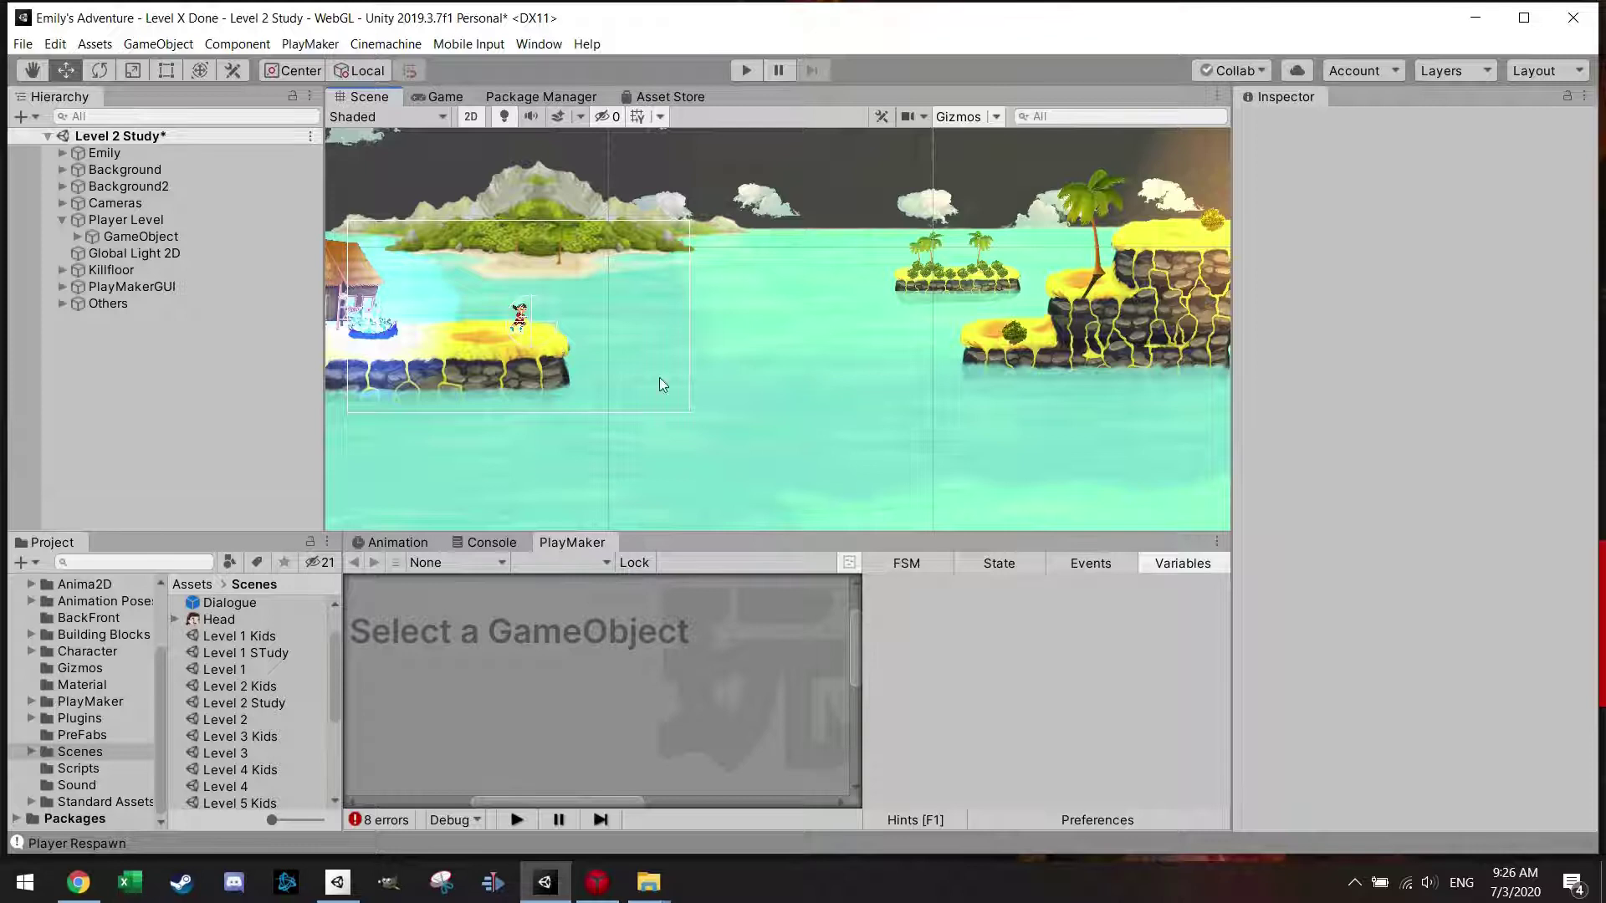
middle_click_drag(764, 412, 803, 405)
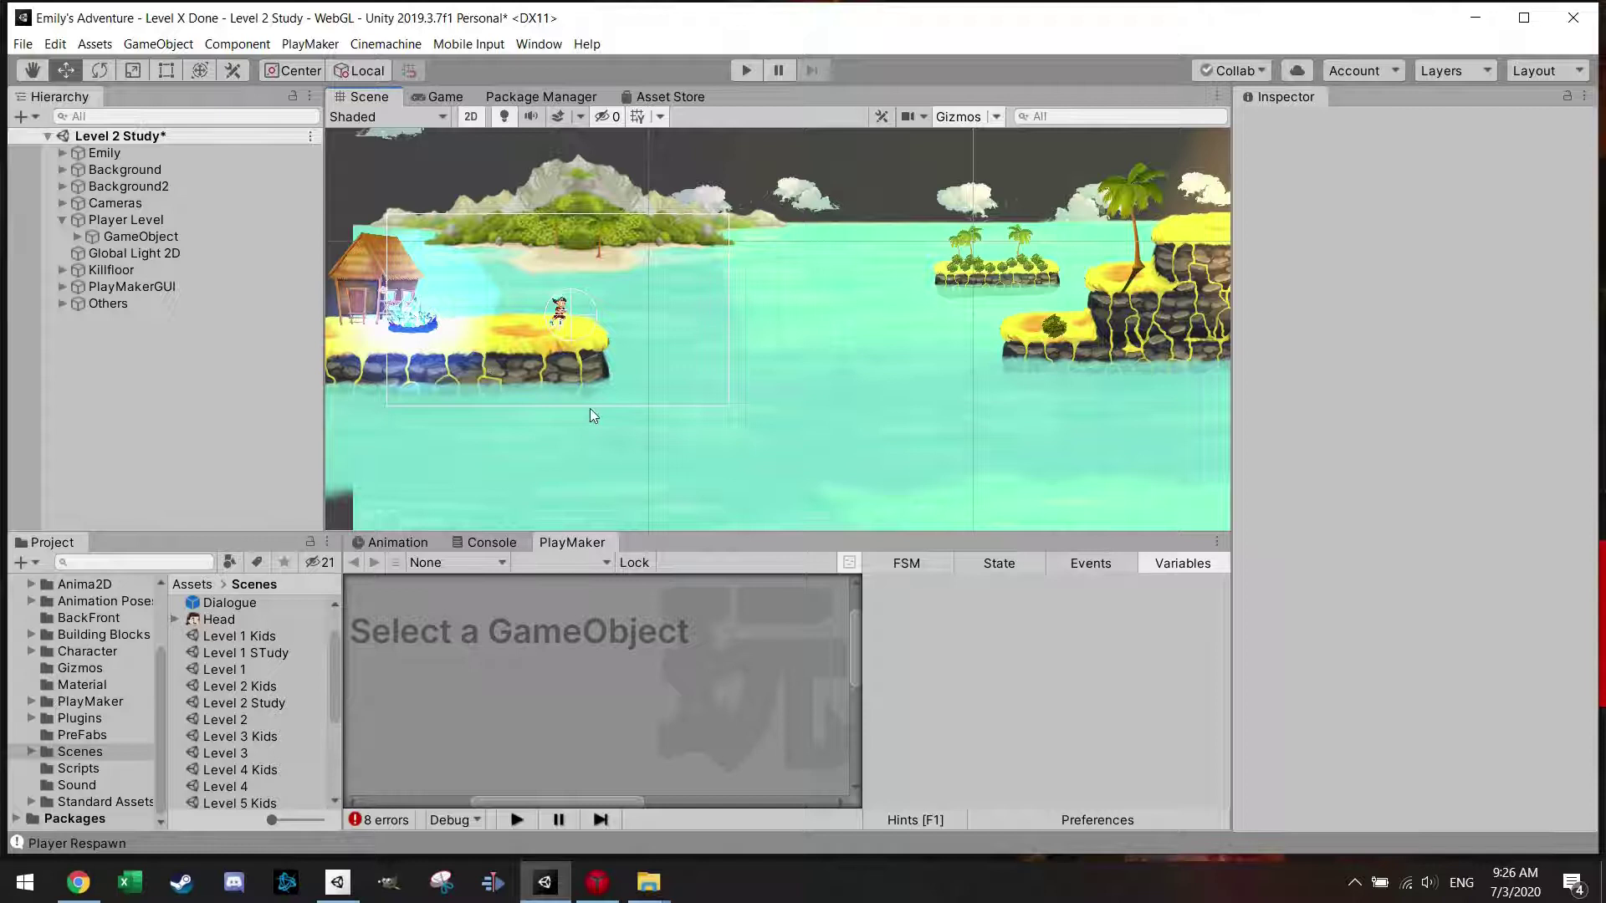
- Drag BeachBlockBase2 from Assets > Building Blocks > Level 2 into the scene
left_click(102, 636)
left_click(223, 621)
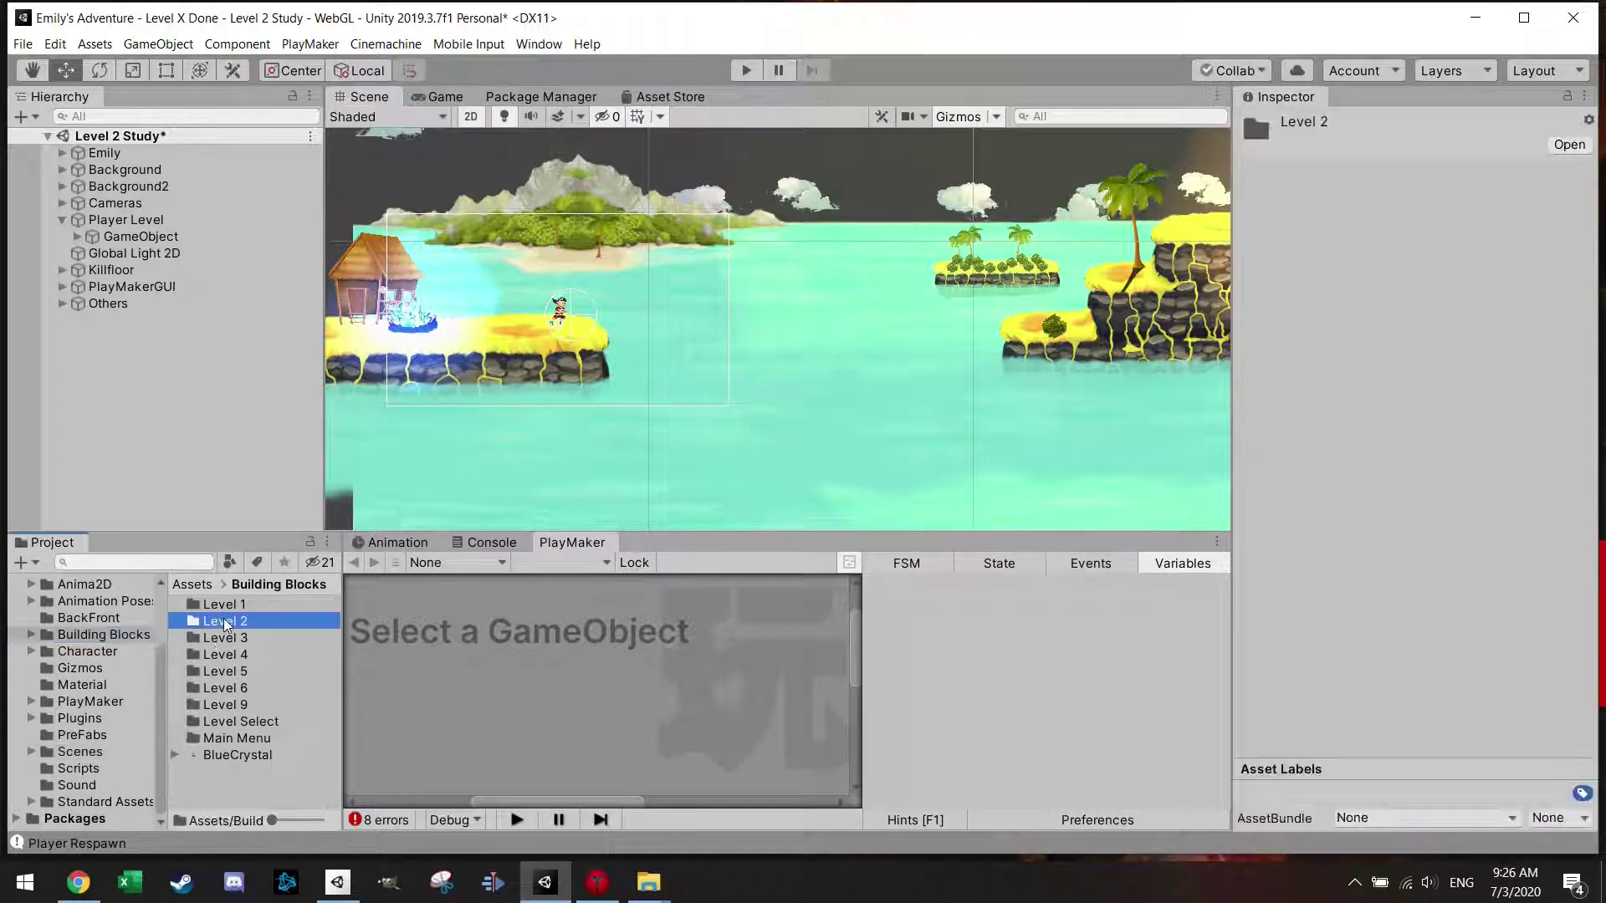
double_click(223, 621)
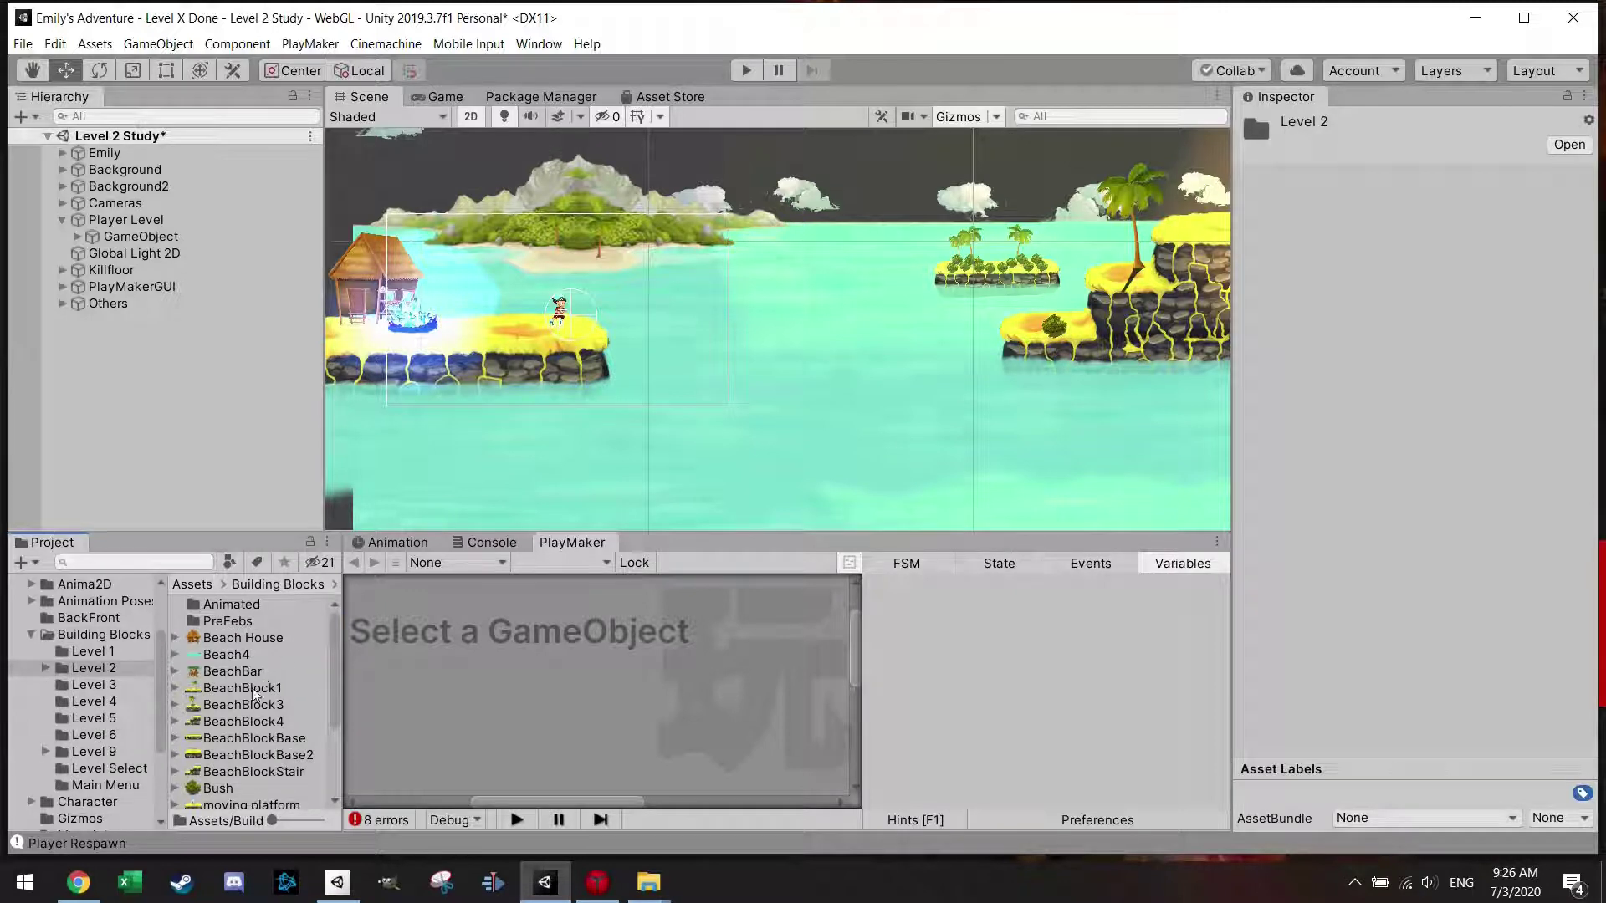
left_click_drag(240, 757, 736, 343)
- Put the BeachBlockBase2 sprite on the Player sorting layer
left_click(177, 322)
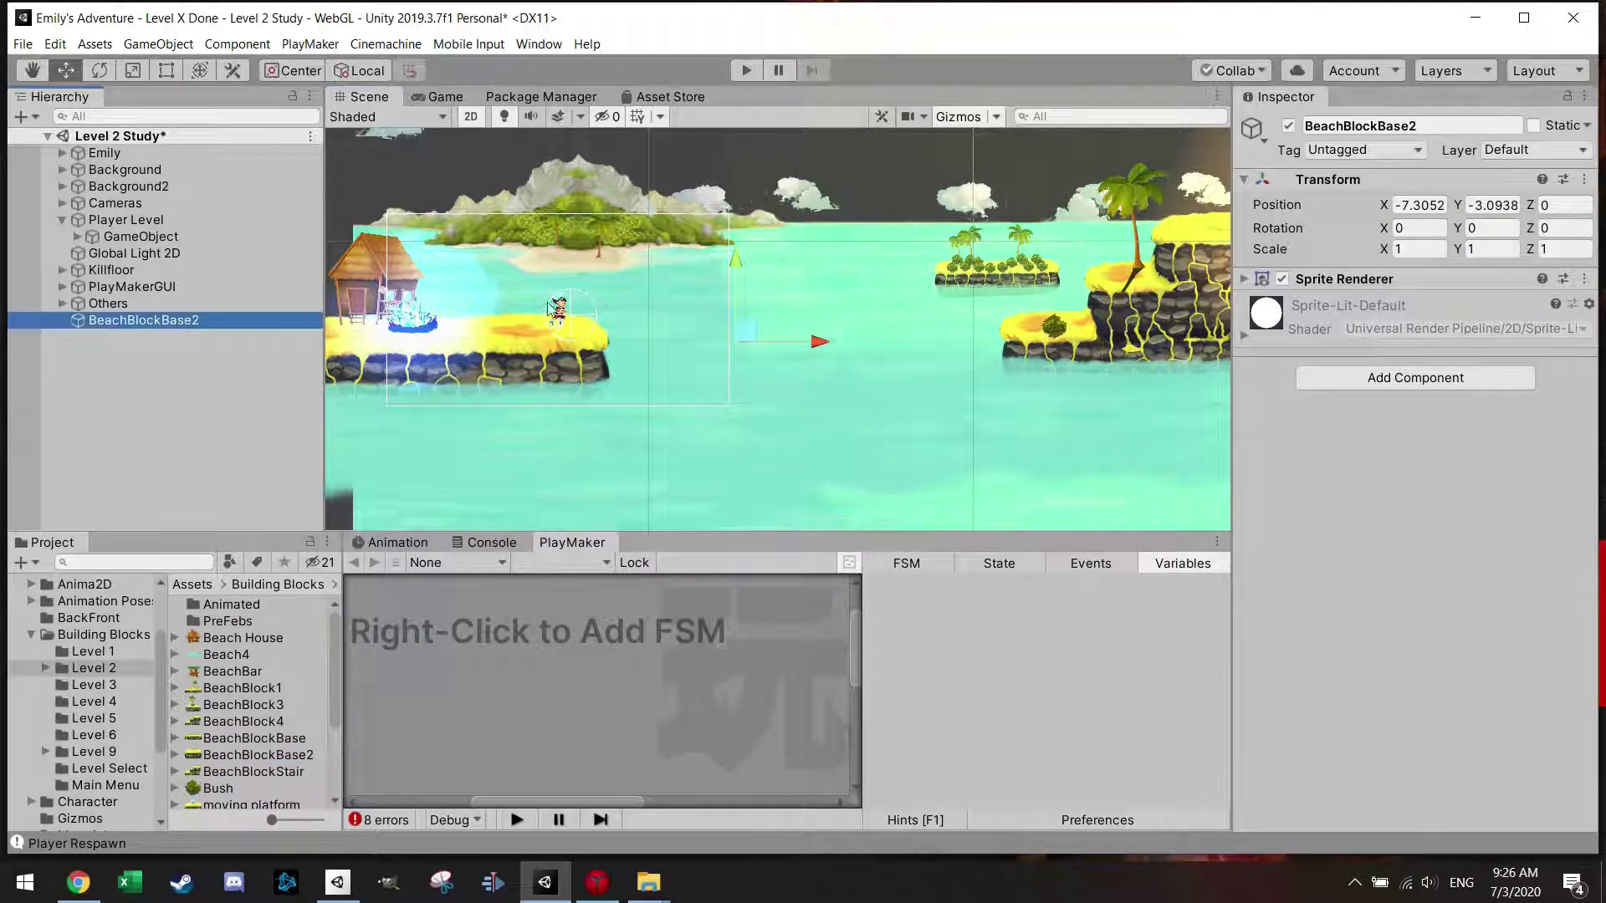
left_click(1246, 279)
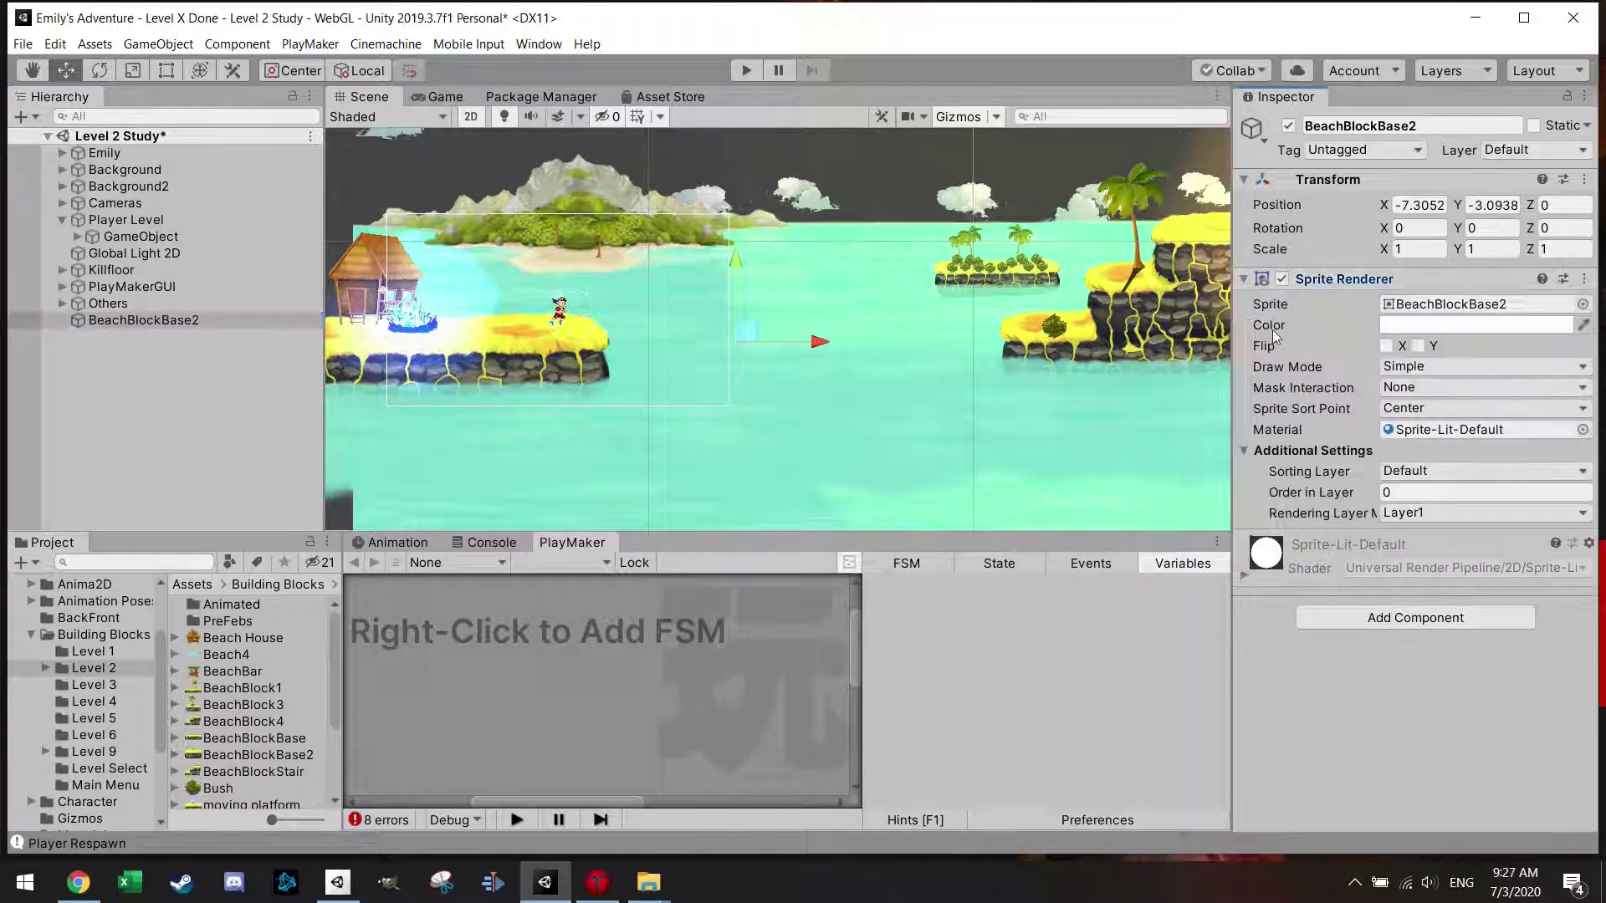
left_click(1462, 474)
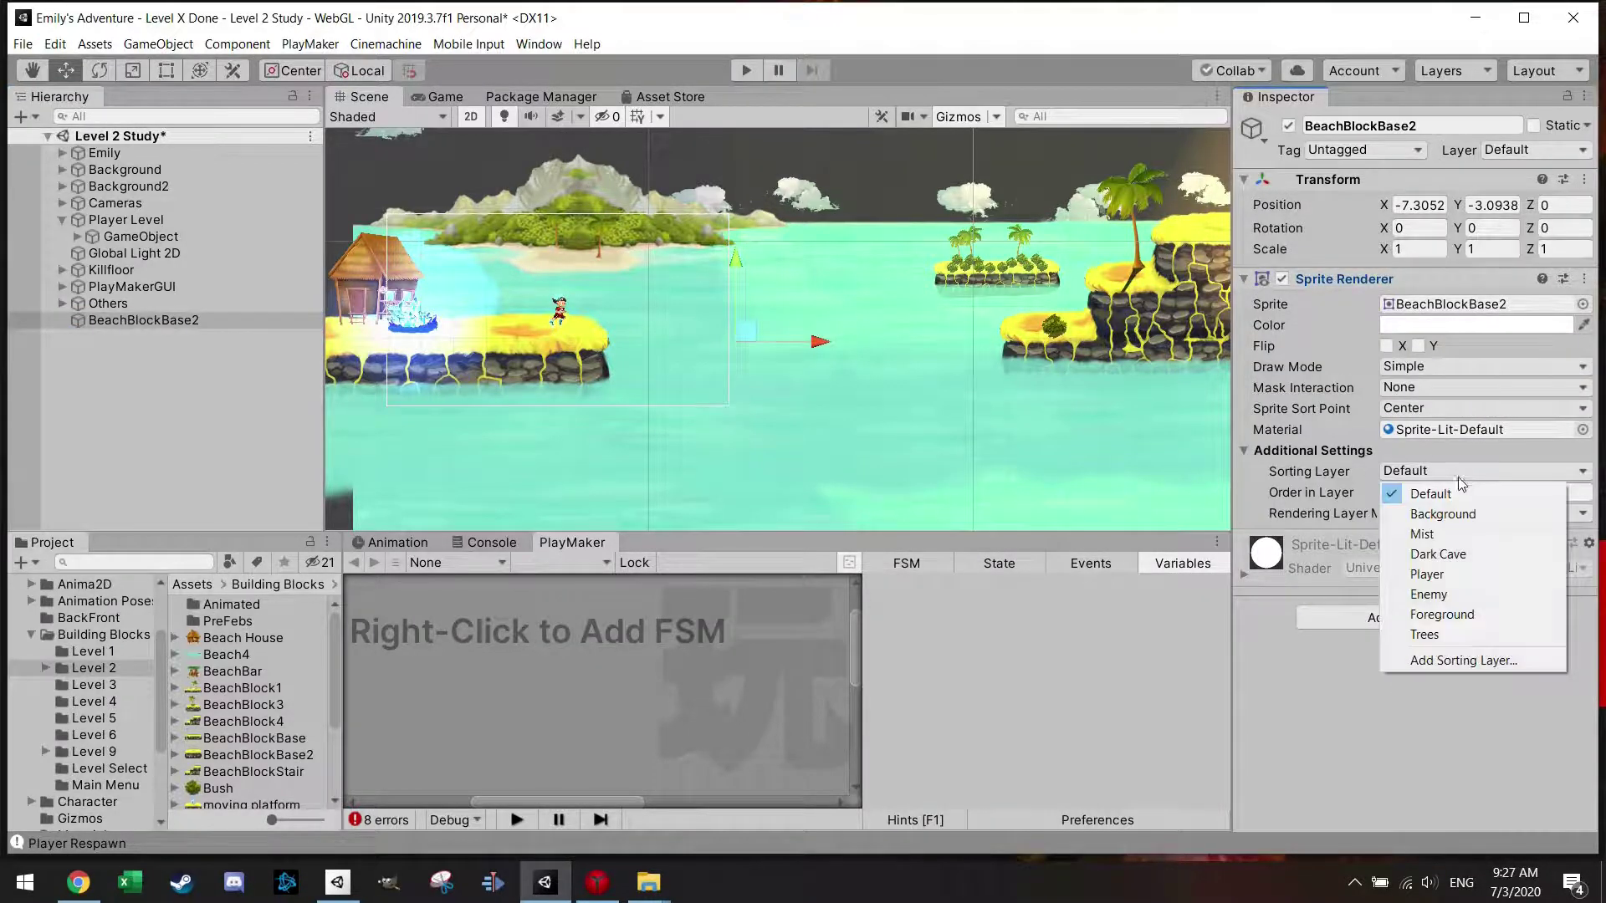
left_click(1422, 567)
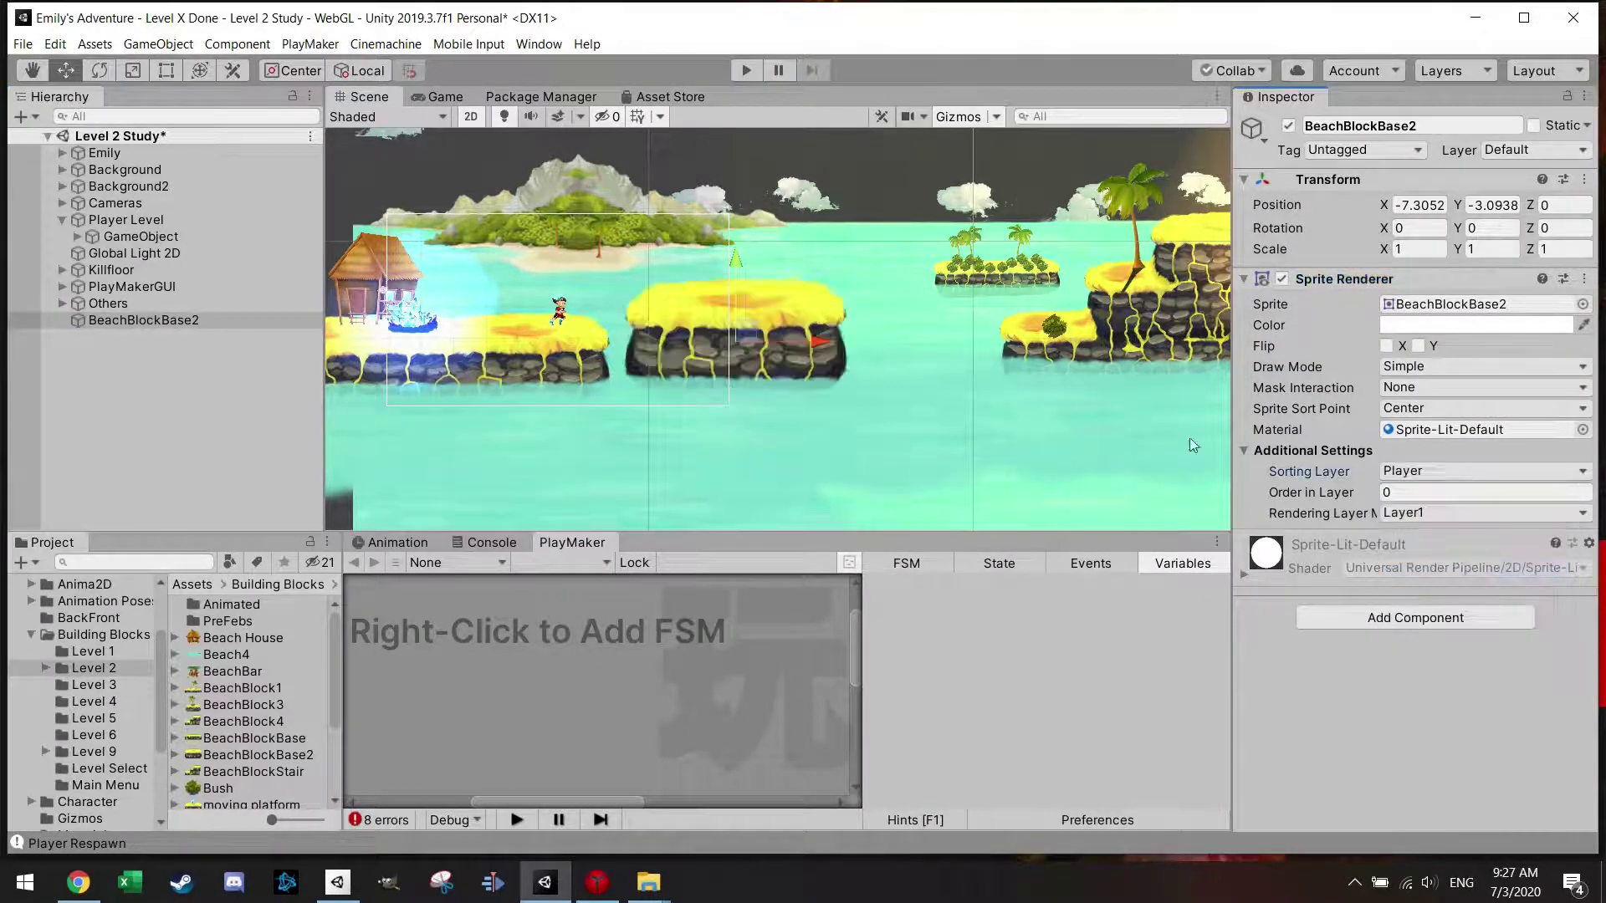
- Scale the platform to 0.3 by 0.3 and move it just right of the starting island
left_click(1379, 250)
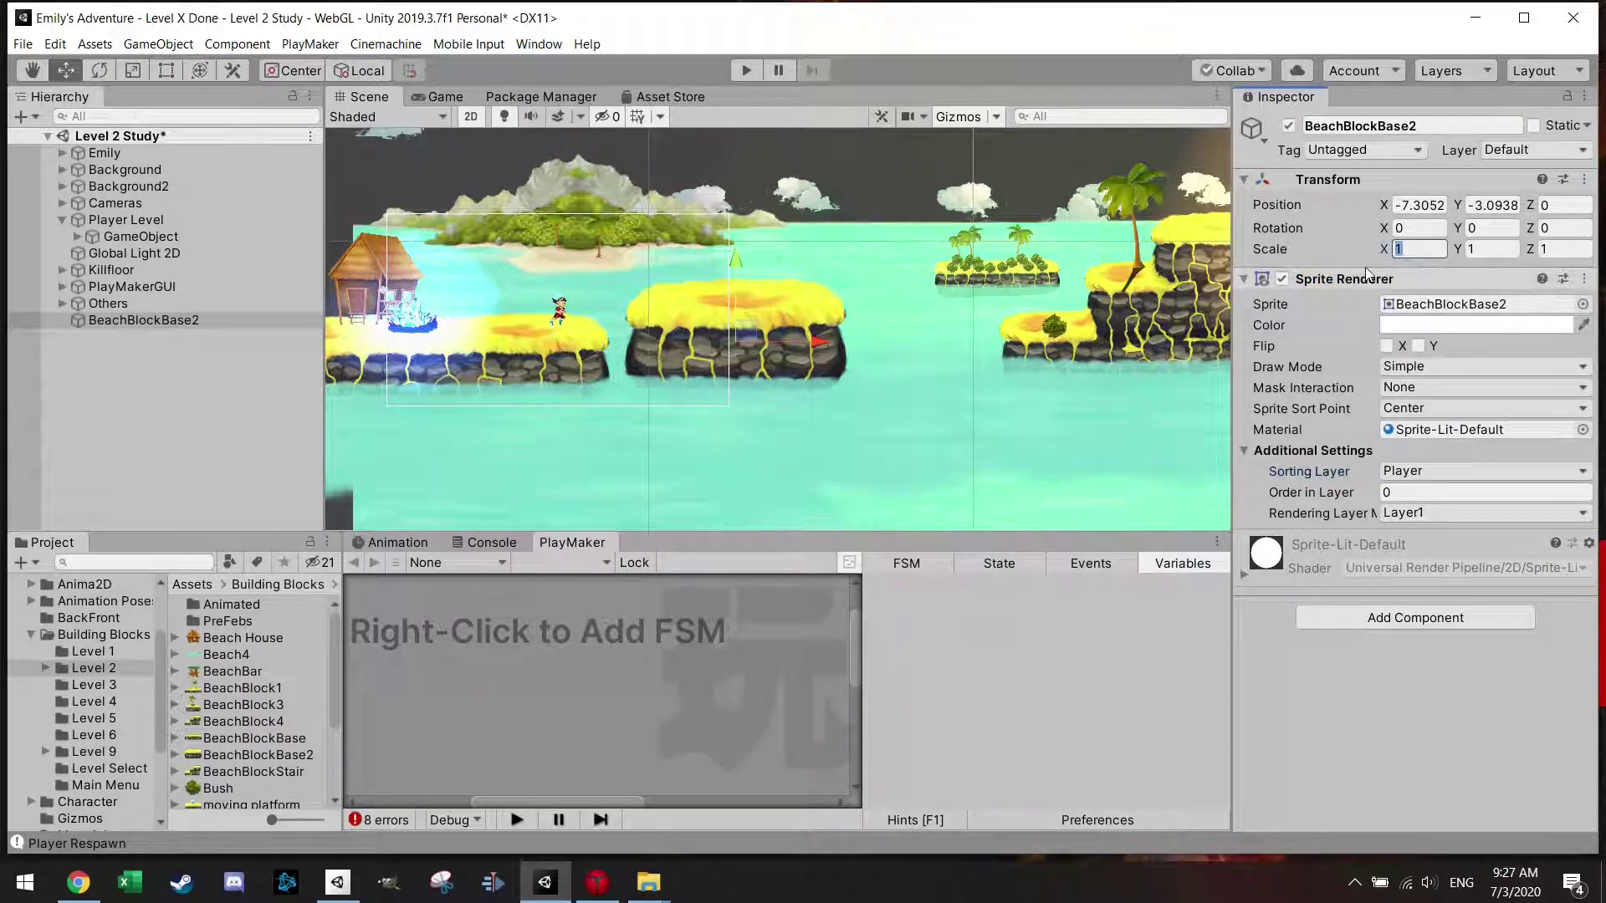
type("0.3")
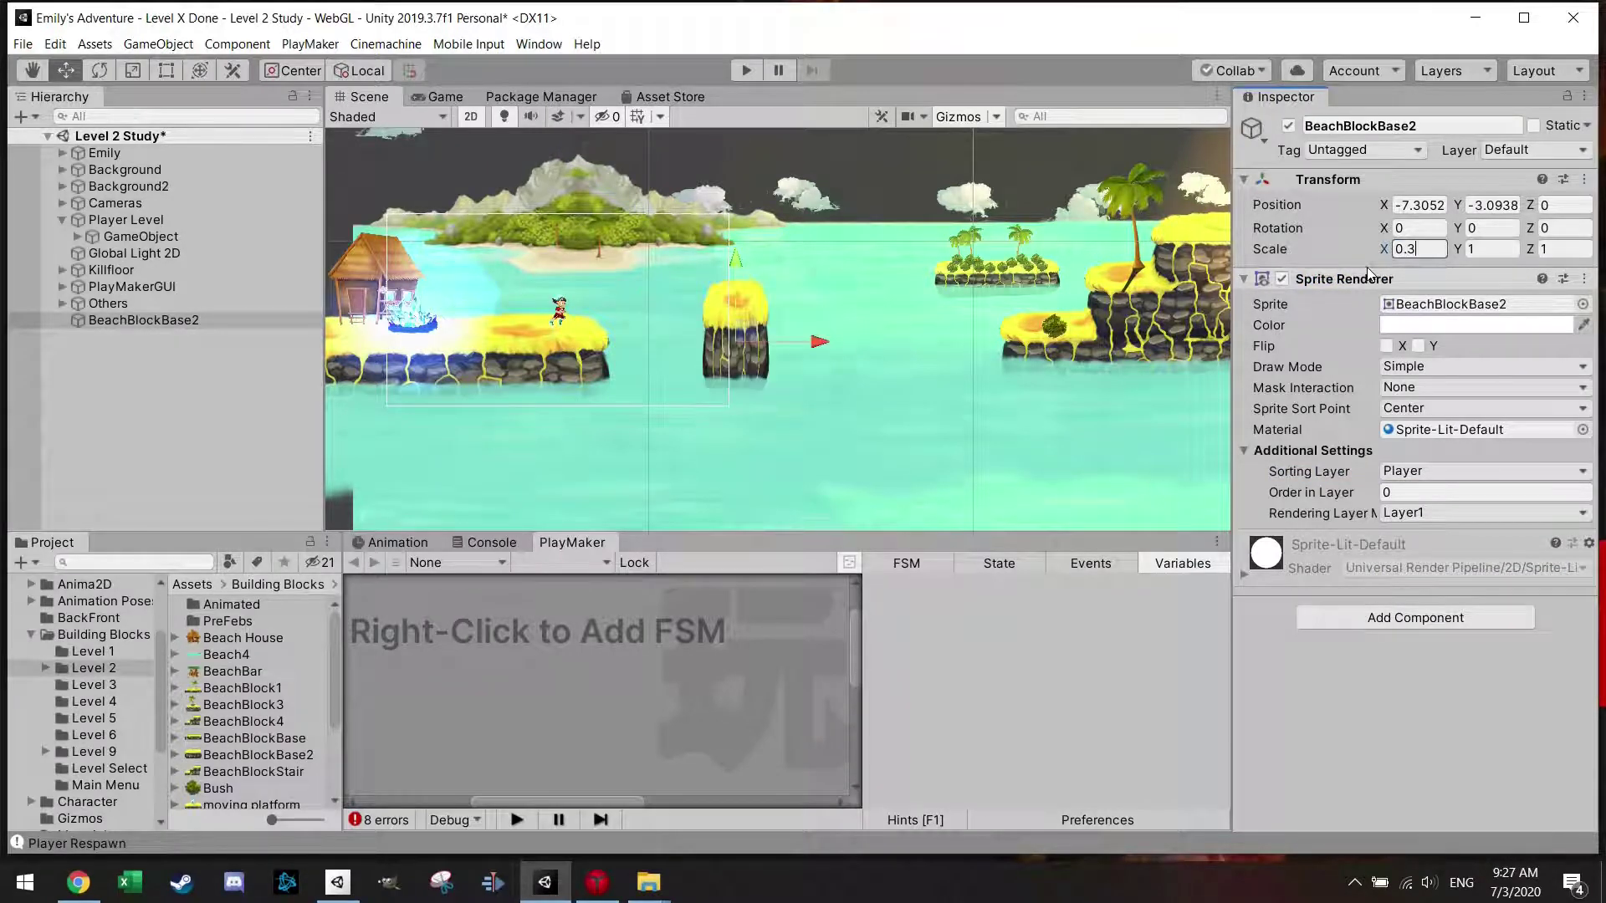
left_click(1471, 248)
type("0.3")
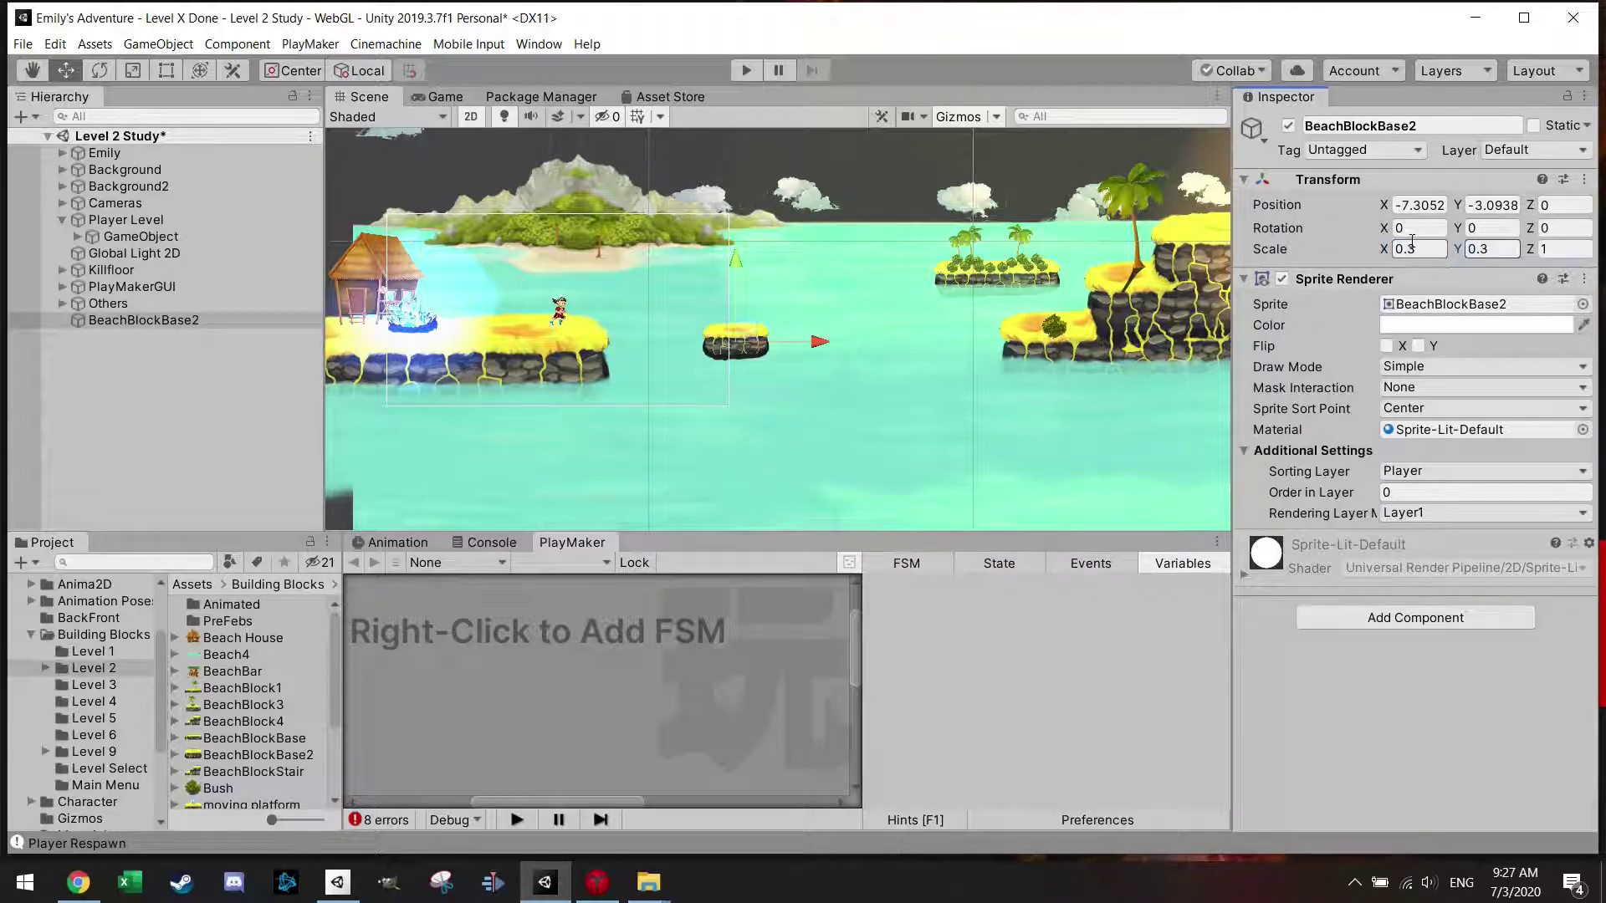
left_click_drag(746, 346, 668, 366)
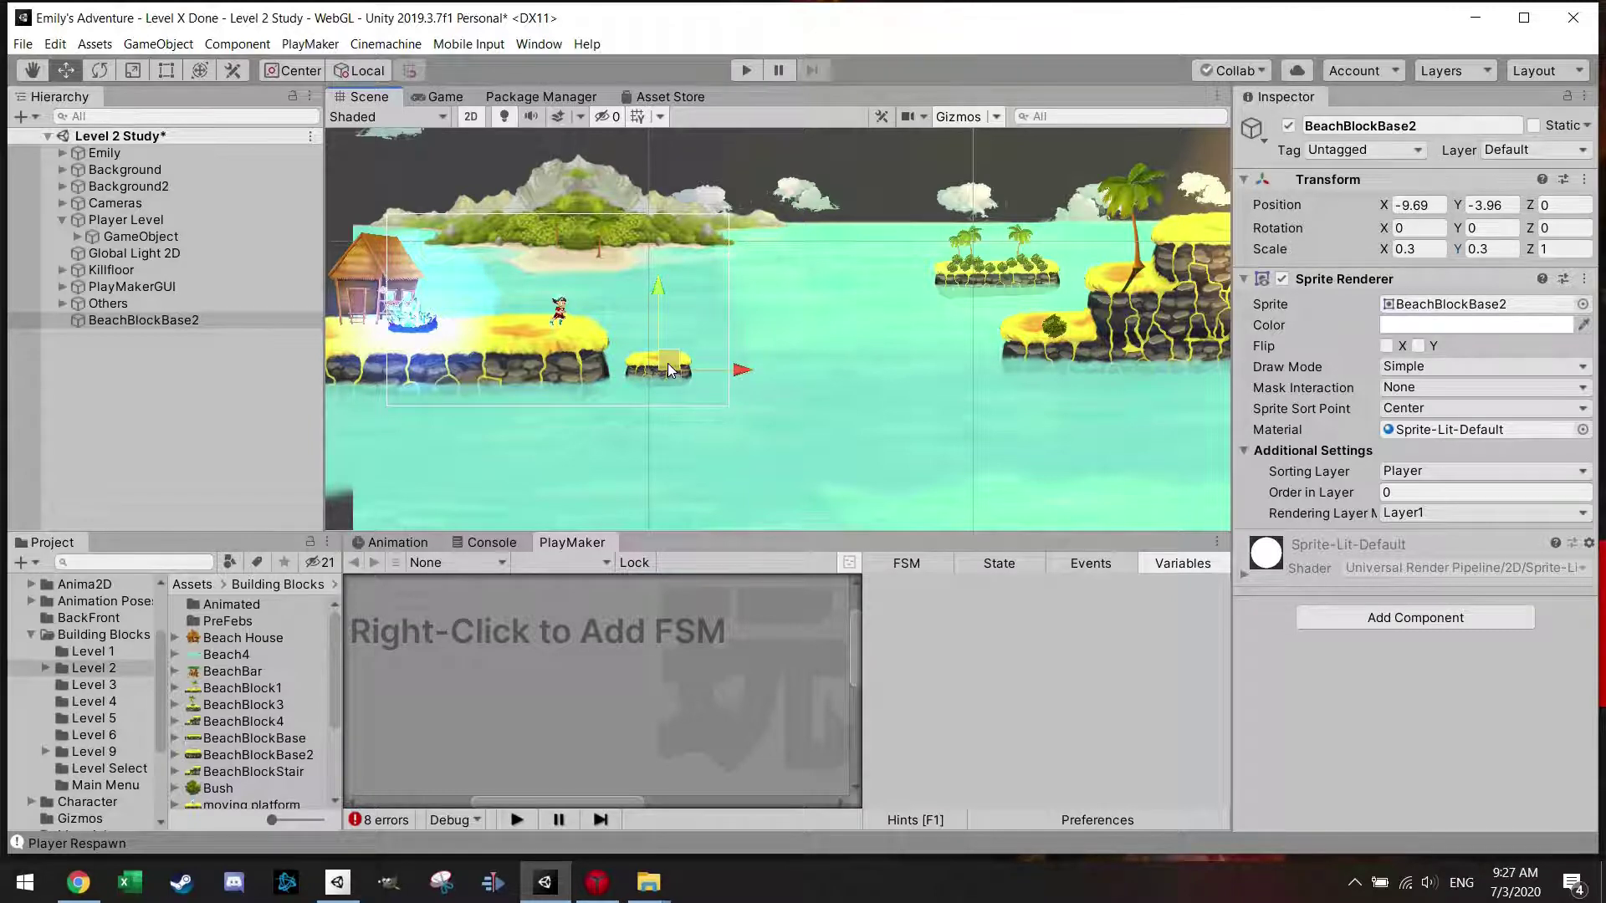
left_click(660, 410)
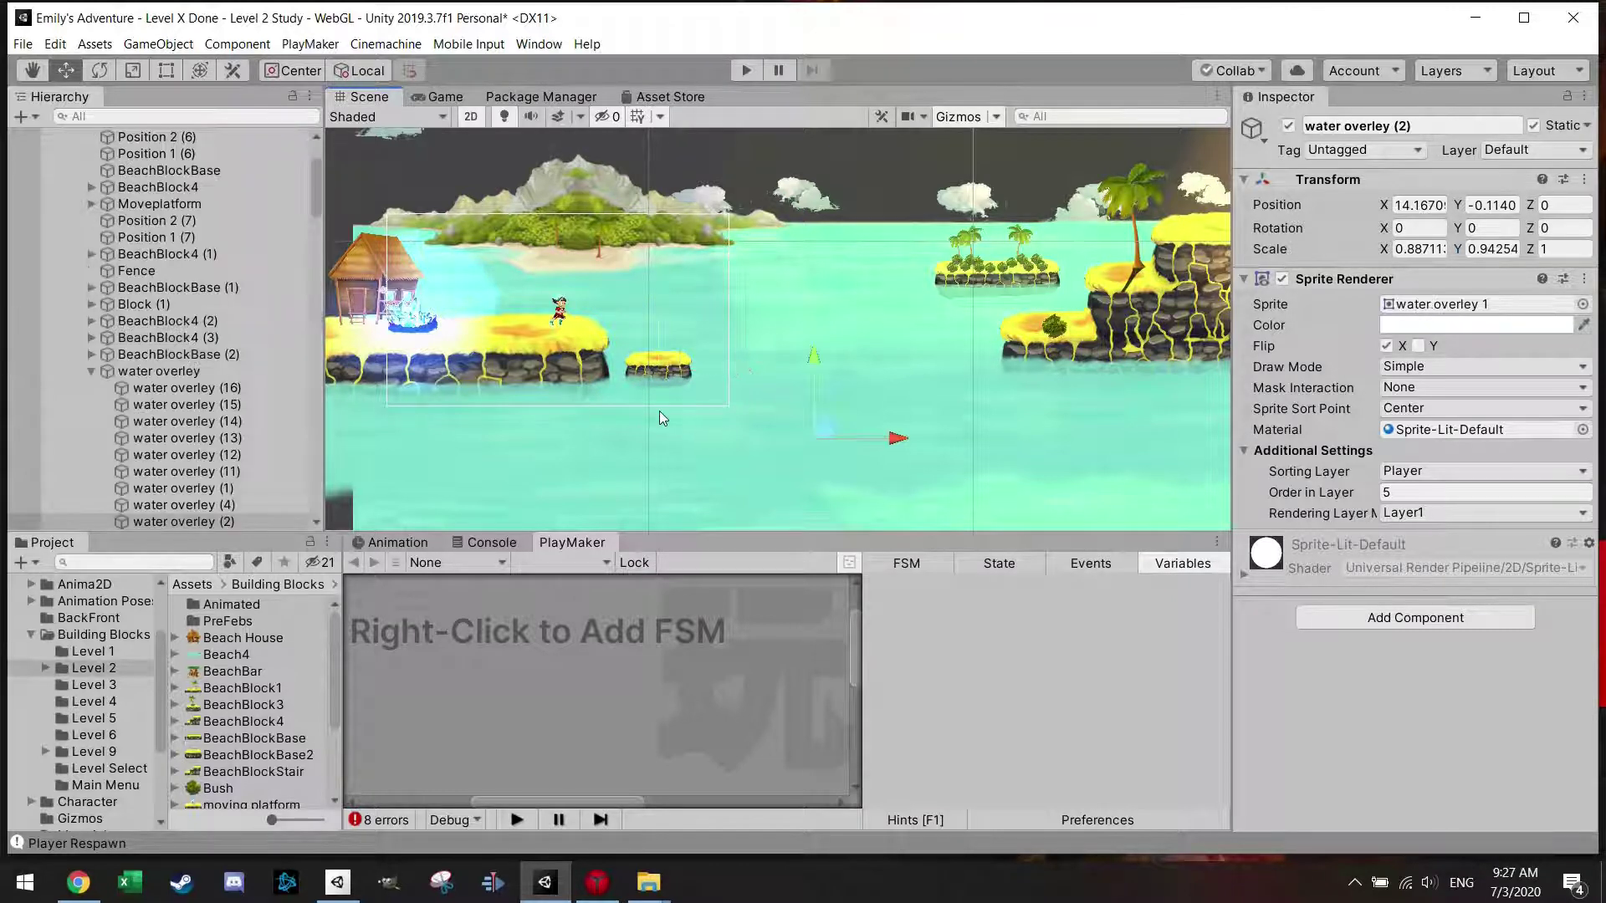
scroll(308, 460, "down", 2)
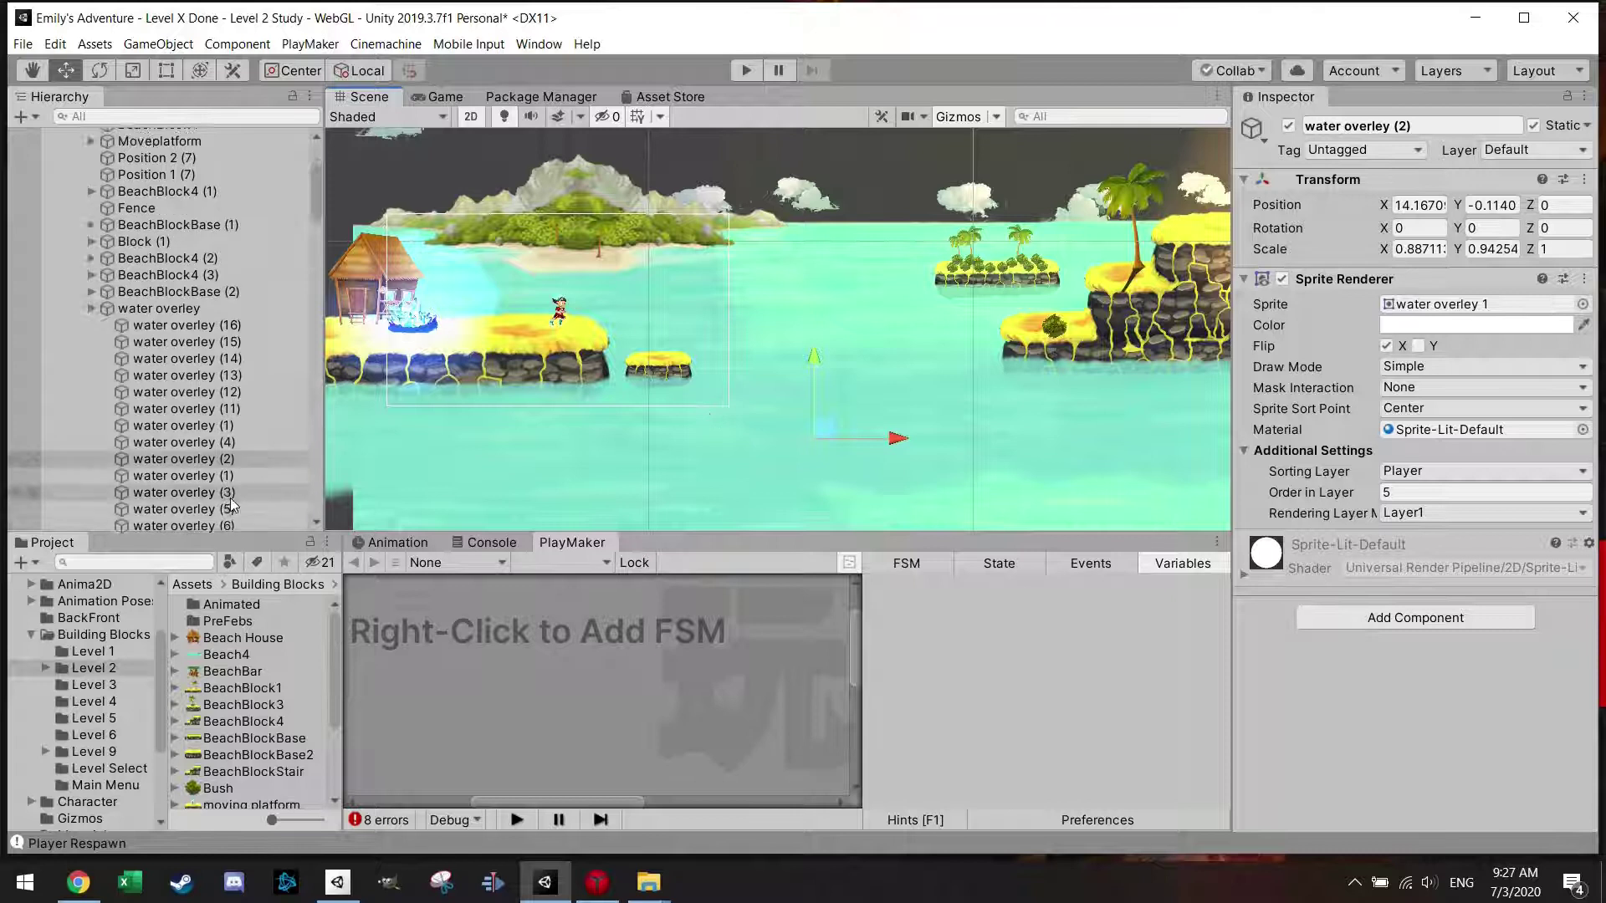
left_click_drag(824, 431, 883, 416)
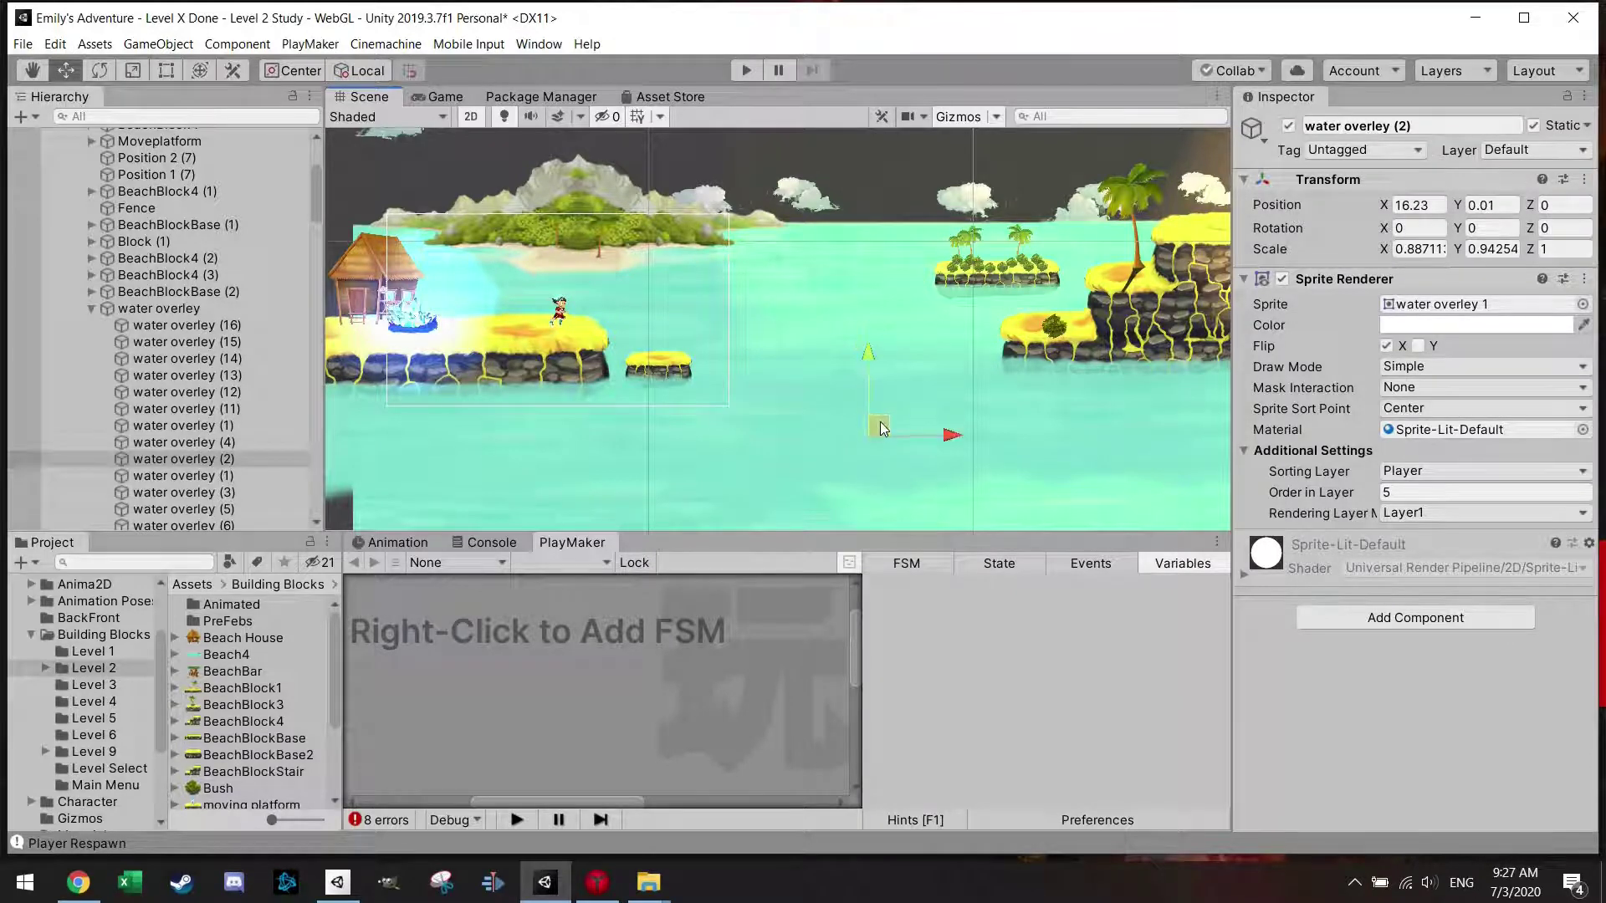
key("ctrl+z")
left_click(672, 366)
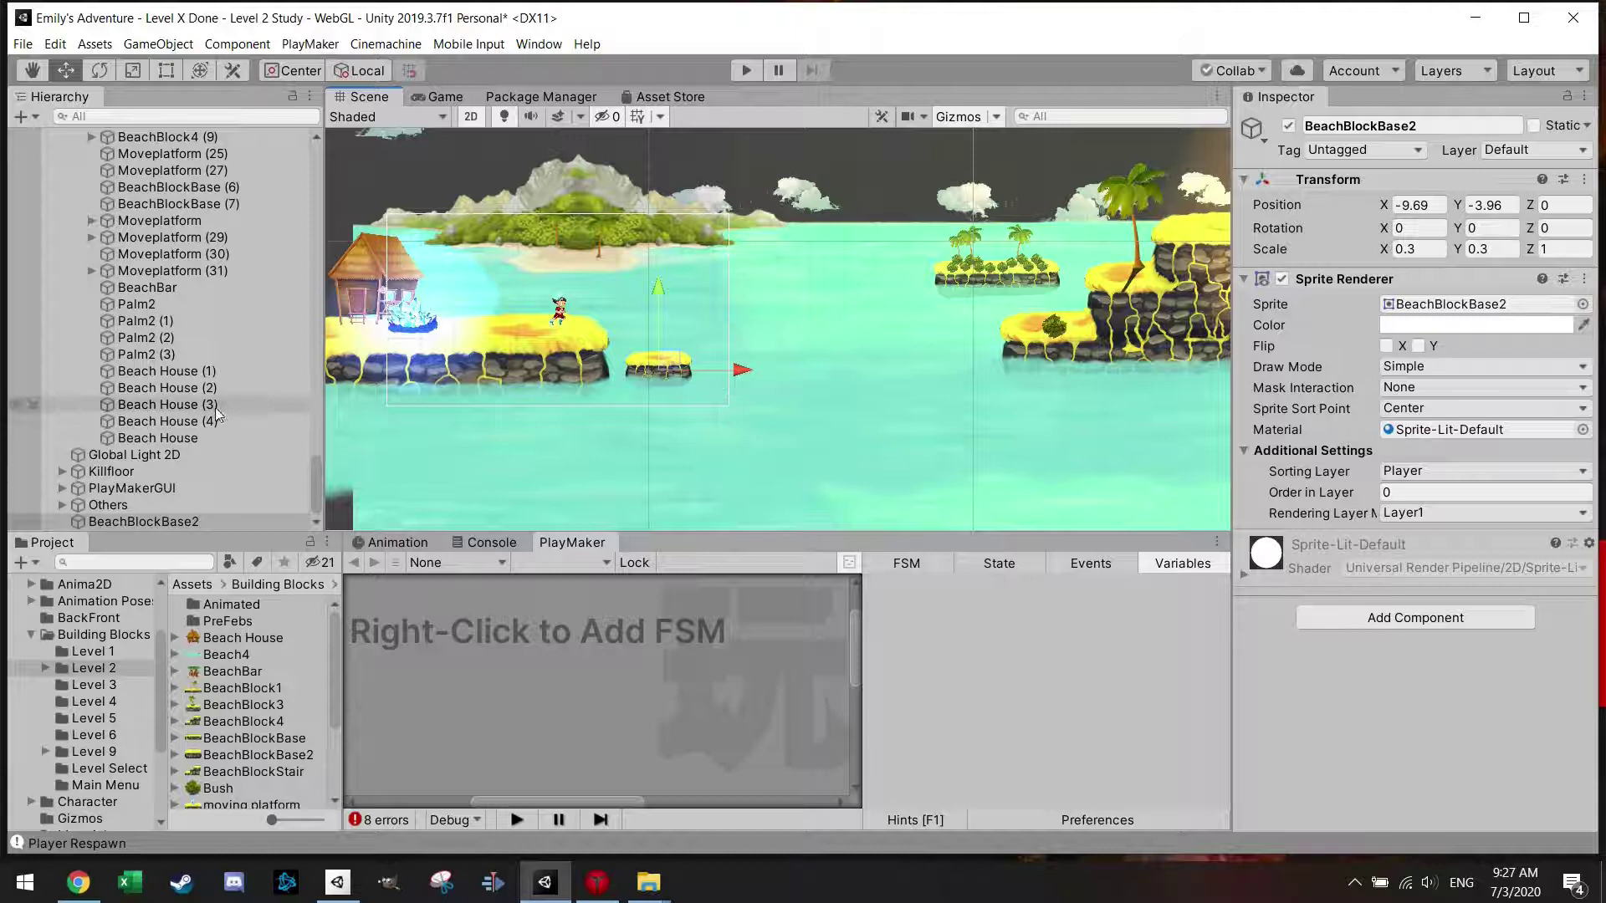
scroll(248, 363, "up", 5)
scroll(268, 322, "up", 20)
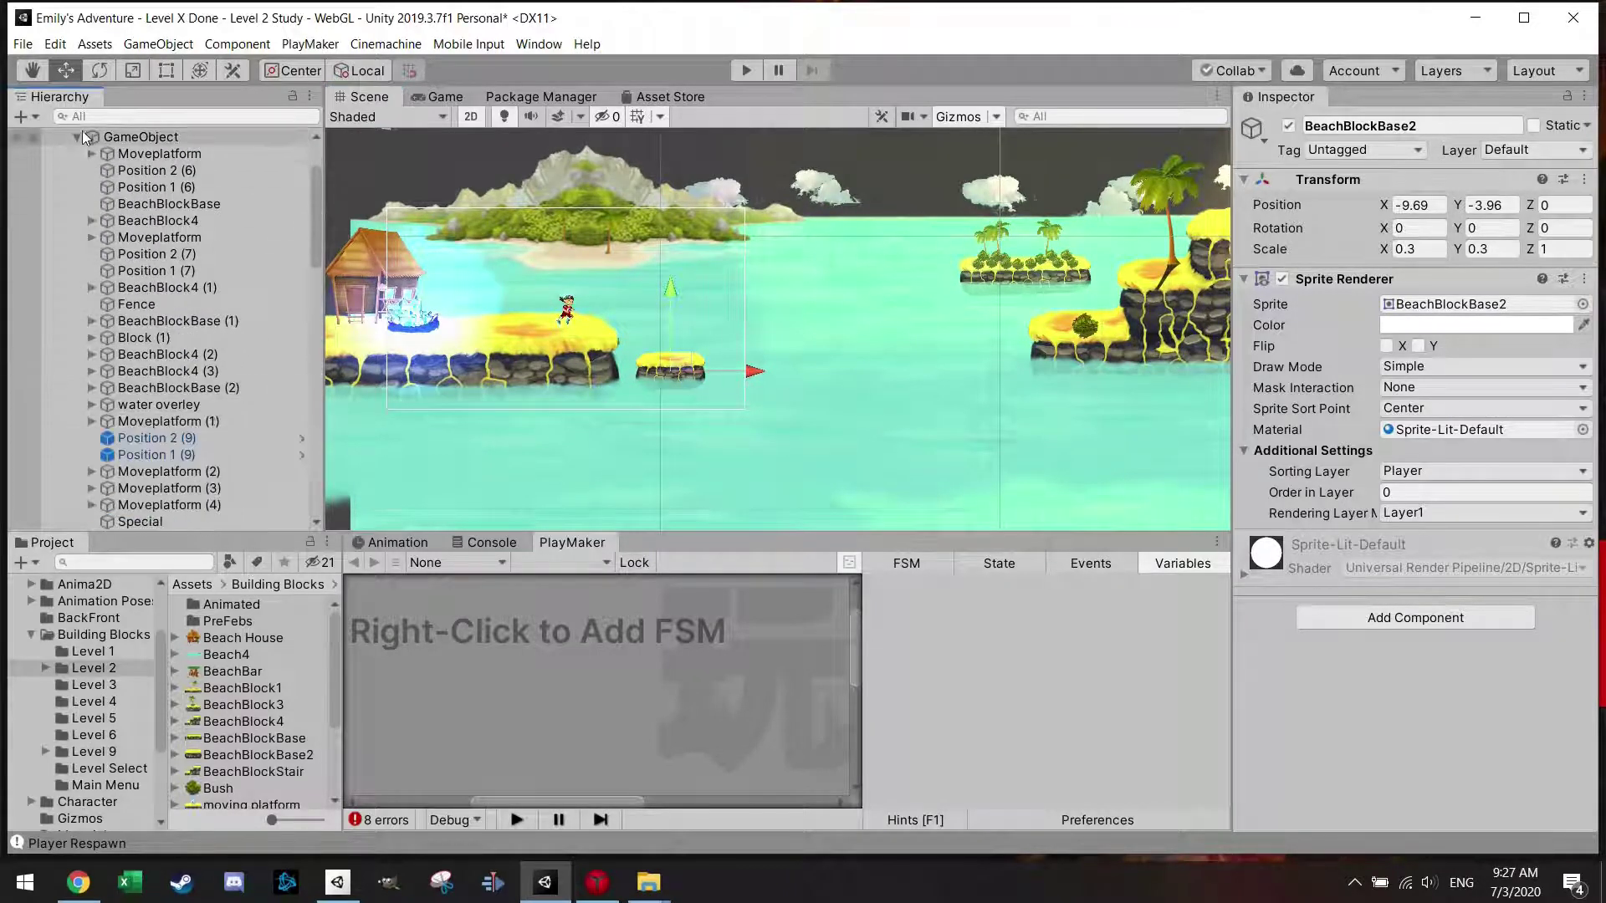
left_click(77, 137)
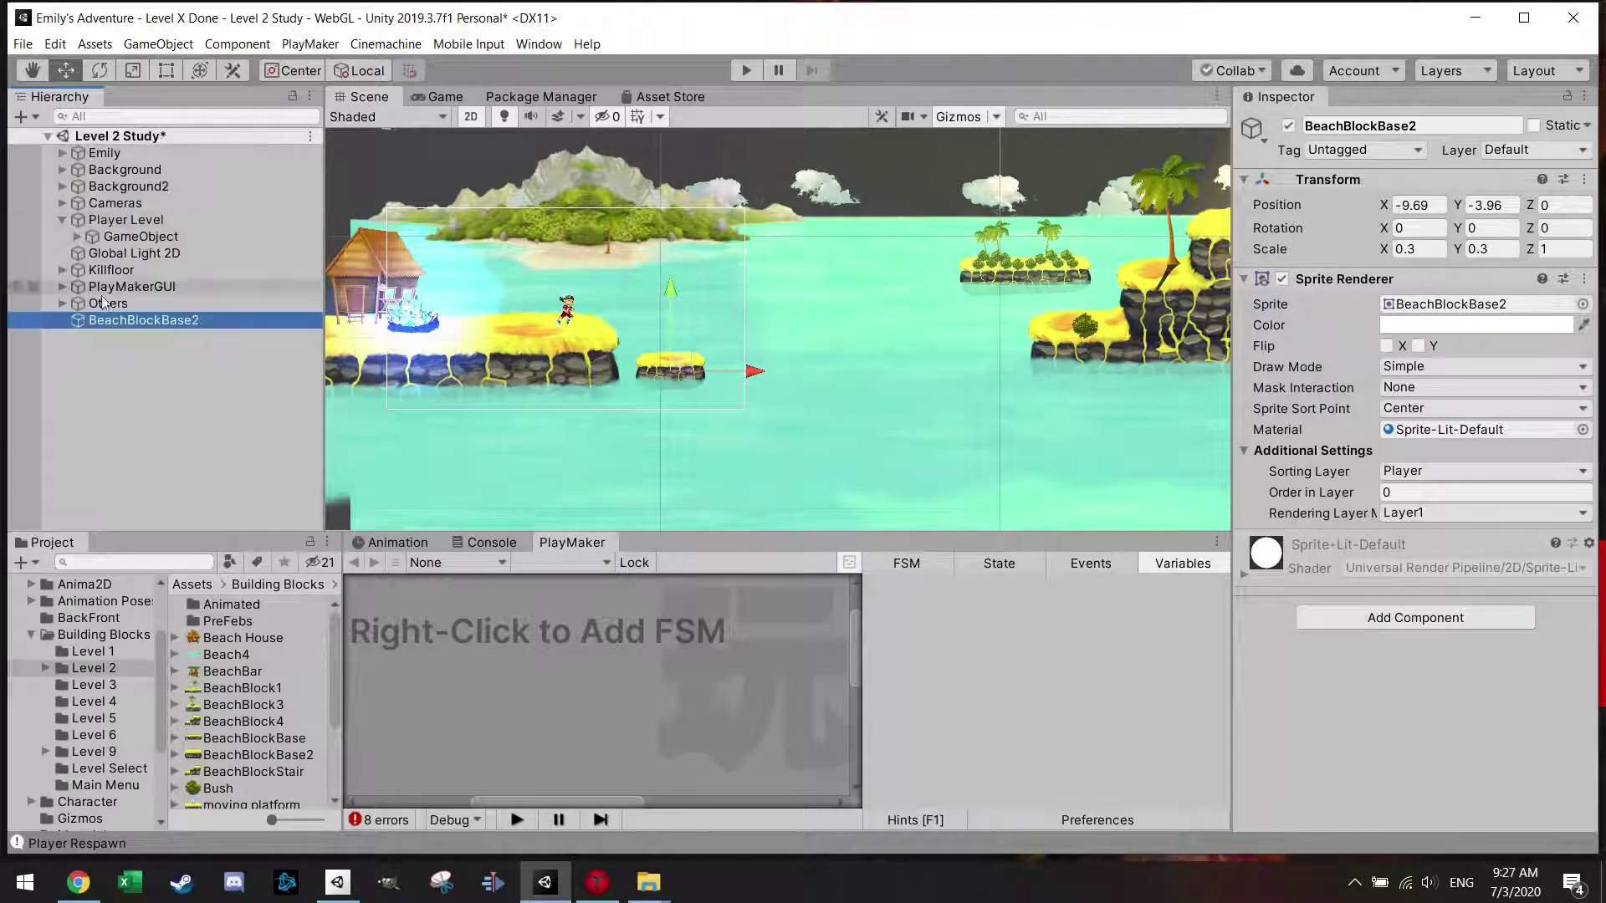
- Create an empty child of Player Level named TrapPlatforms and drag BeachBlockBase2 into it
right_click(159, 221)
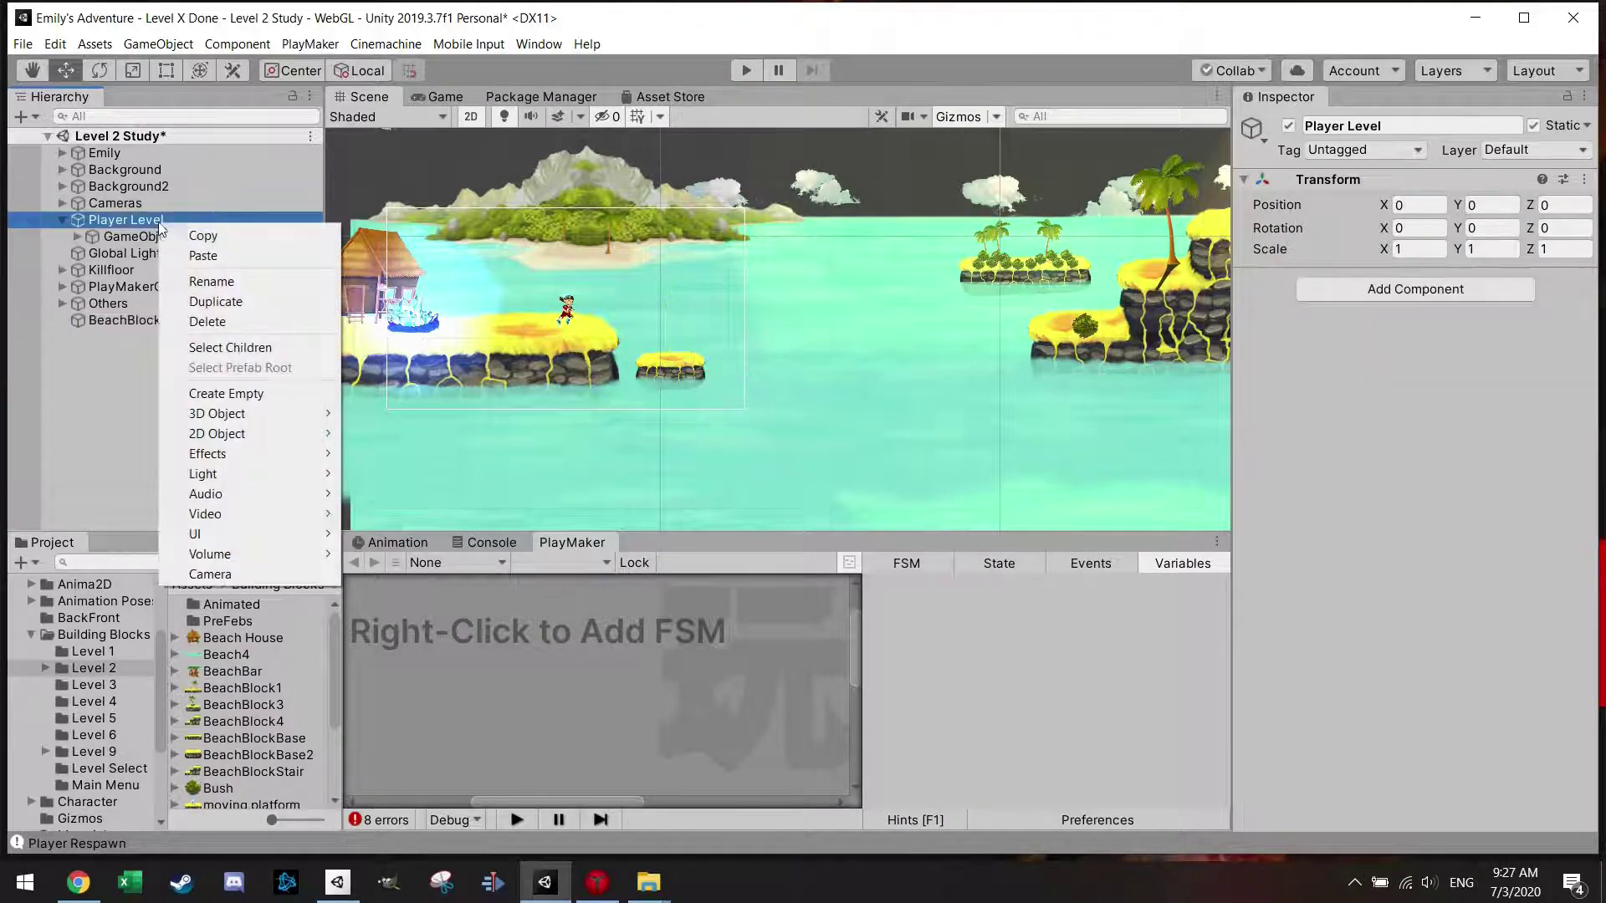
left_click(266, 391)
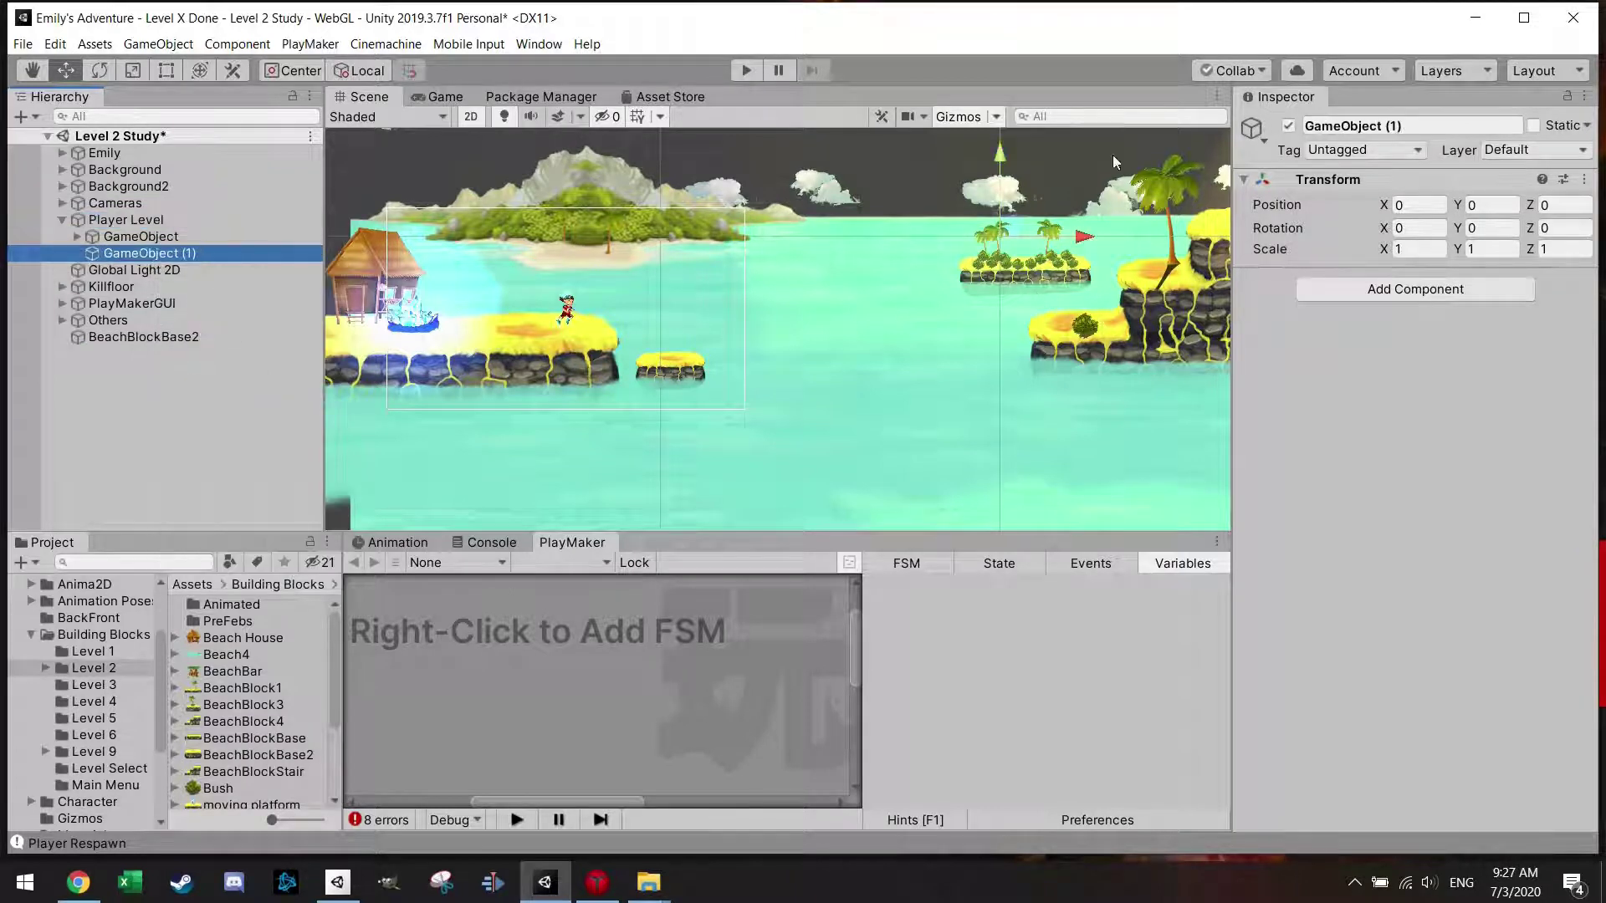
left_click(1309, 126)
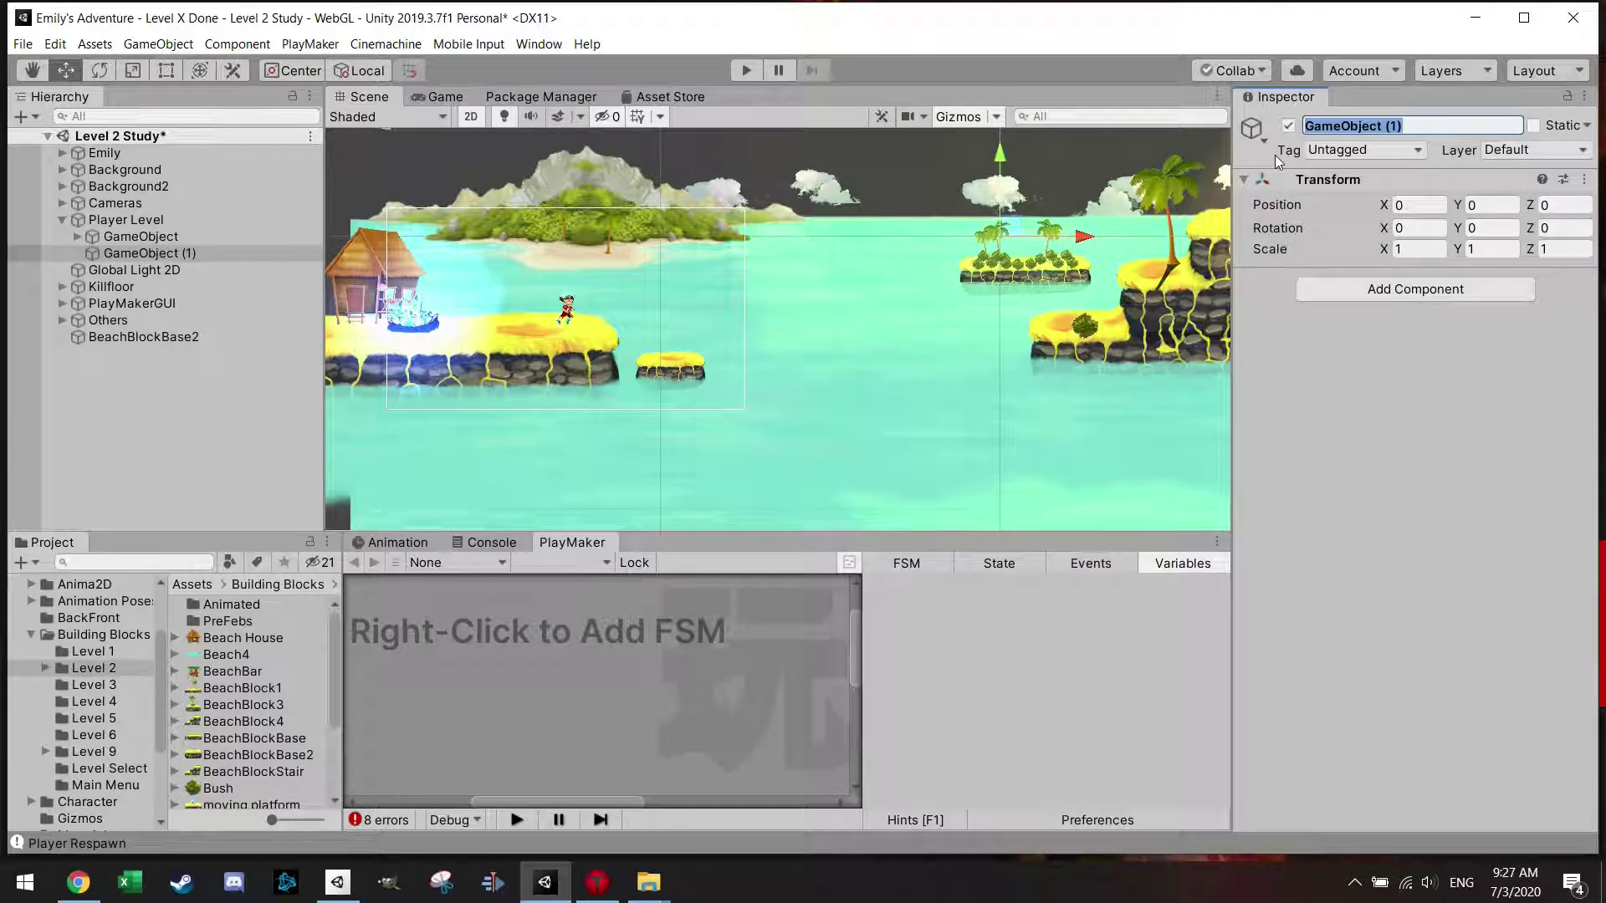
type("Trap")
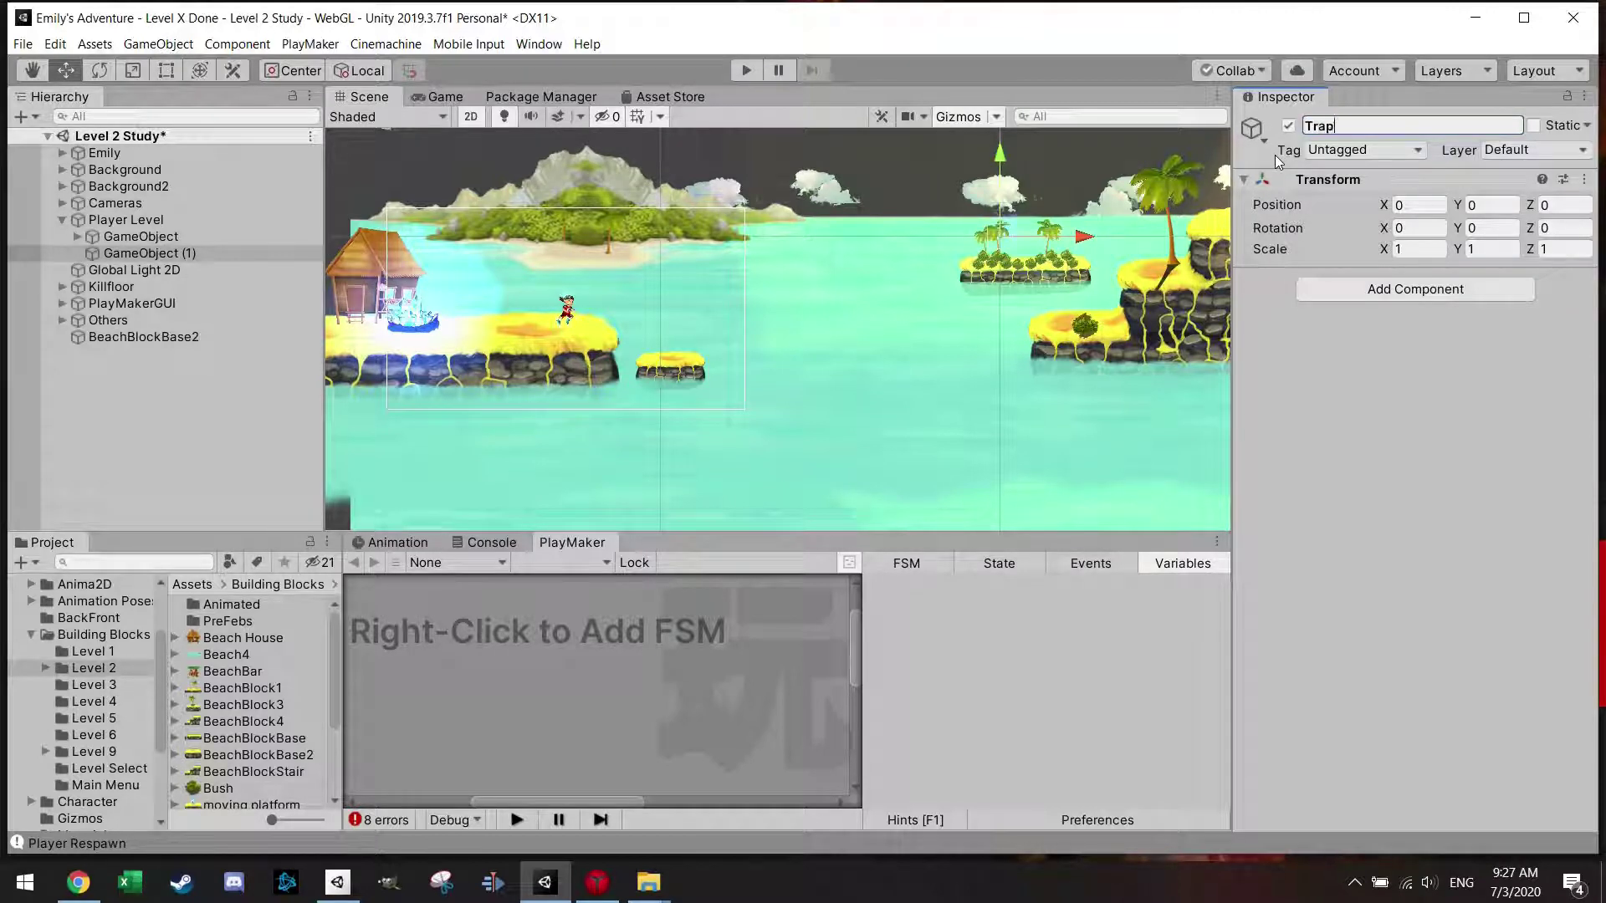
type("Platforms")
key("Return")
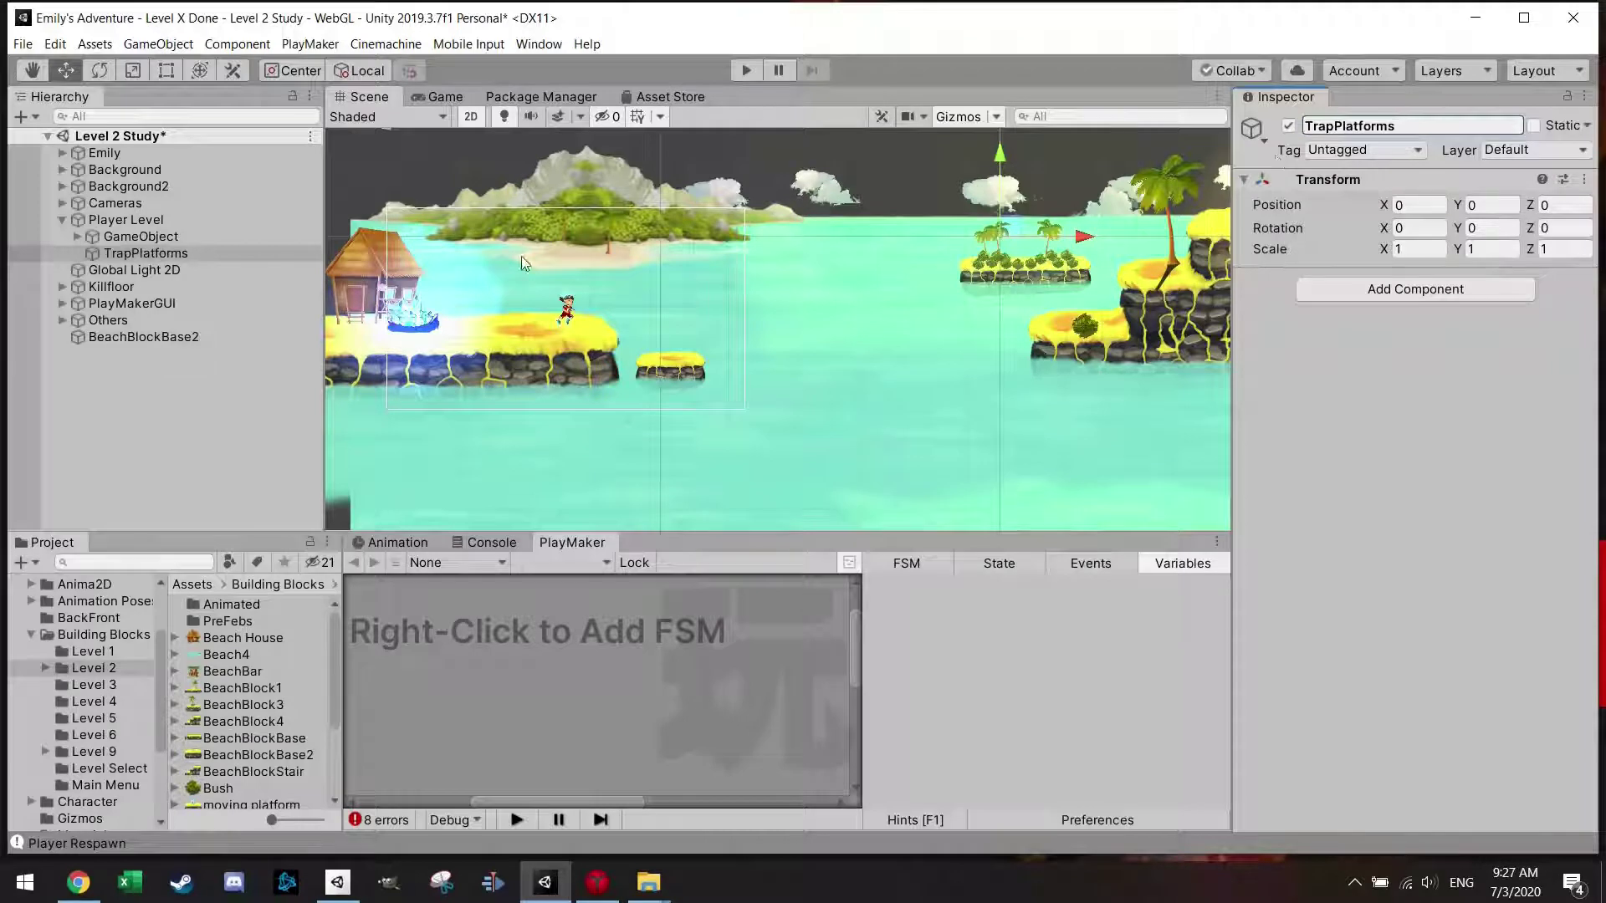
left_click(162, 254)
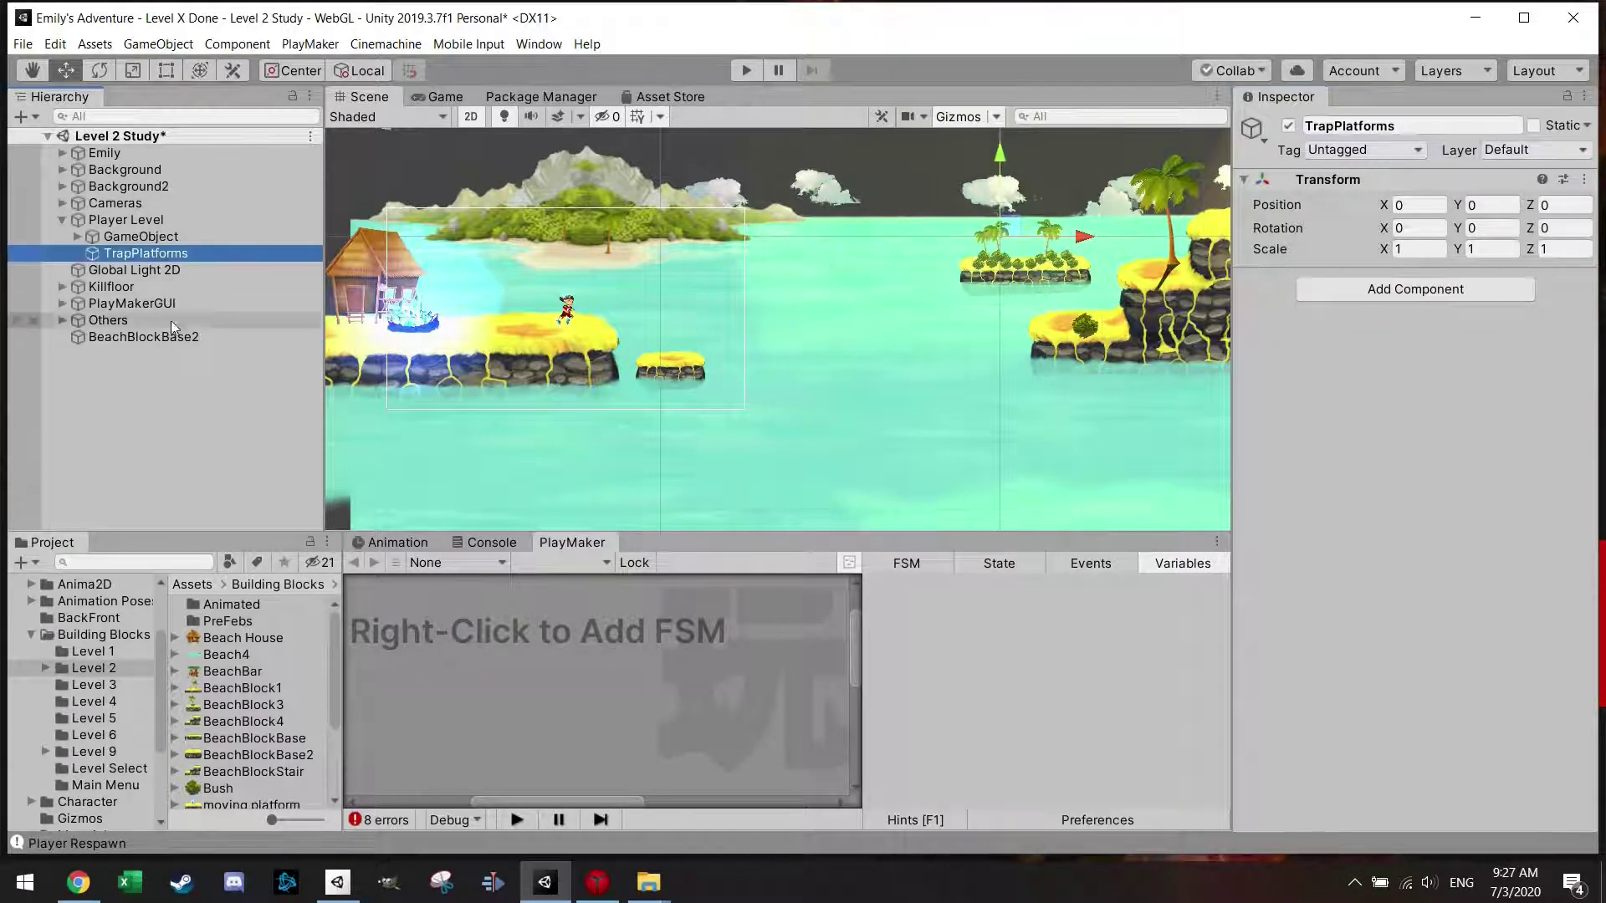
left_click_drag(163, 337, 188, 256)
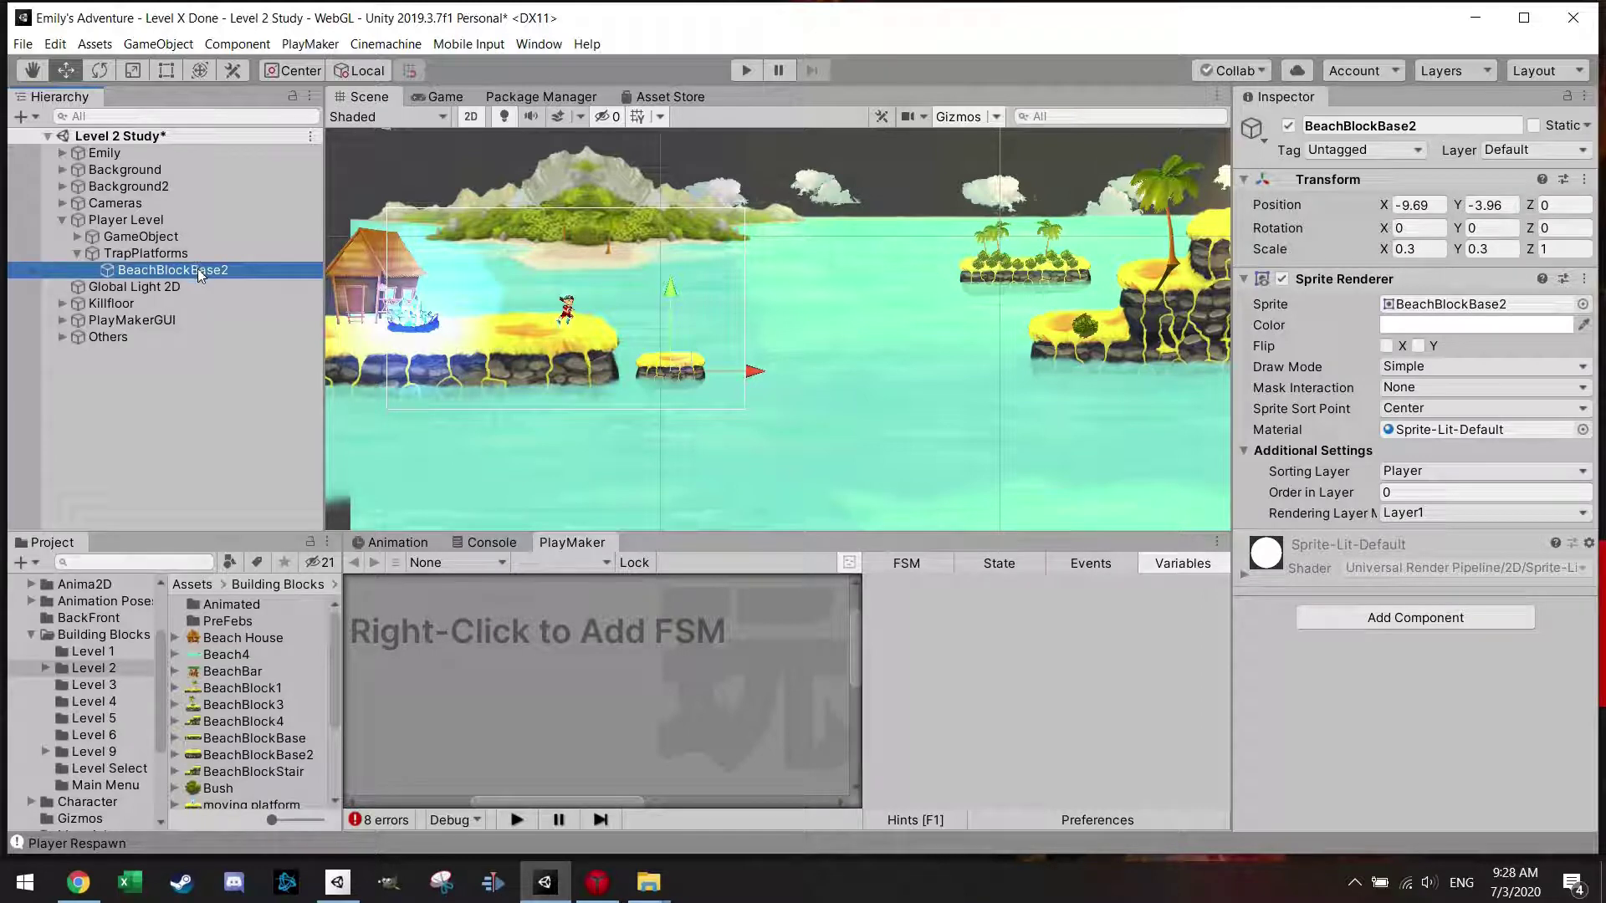
- Create an empty FallingBlock object under TrapPlatforms and nest BeachBlockBase2 inside it
right_click(182, 254)
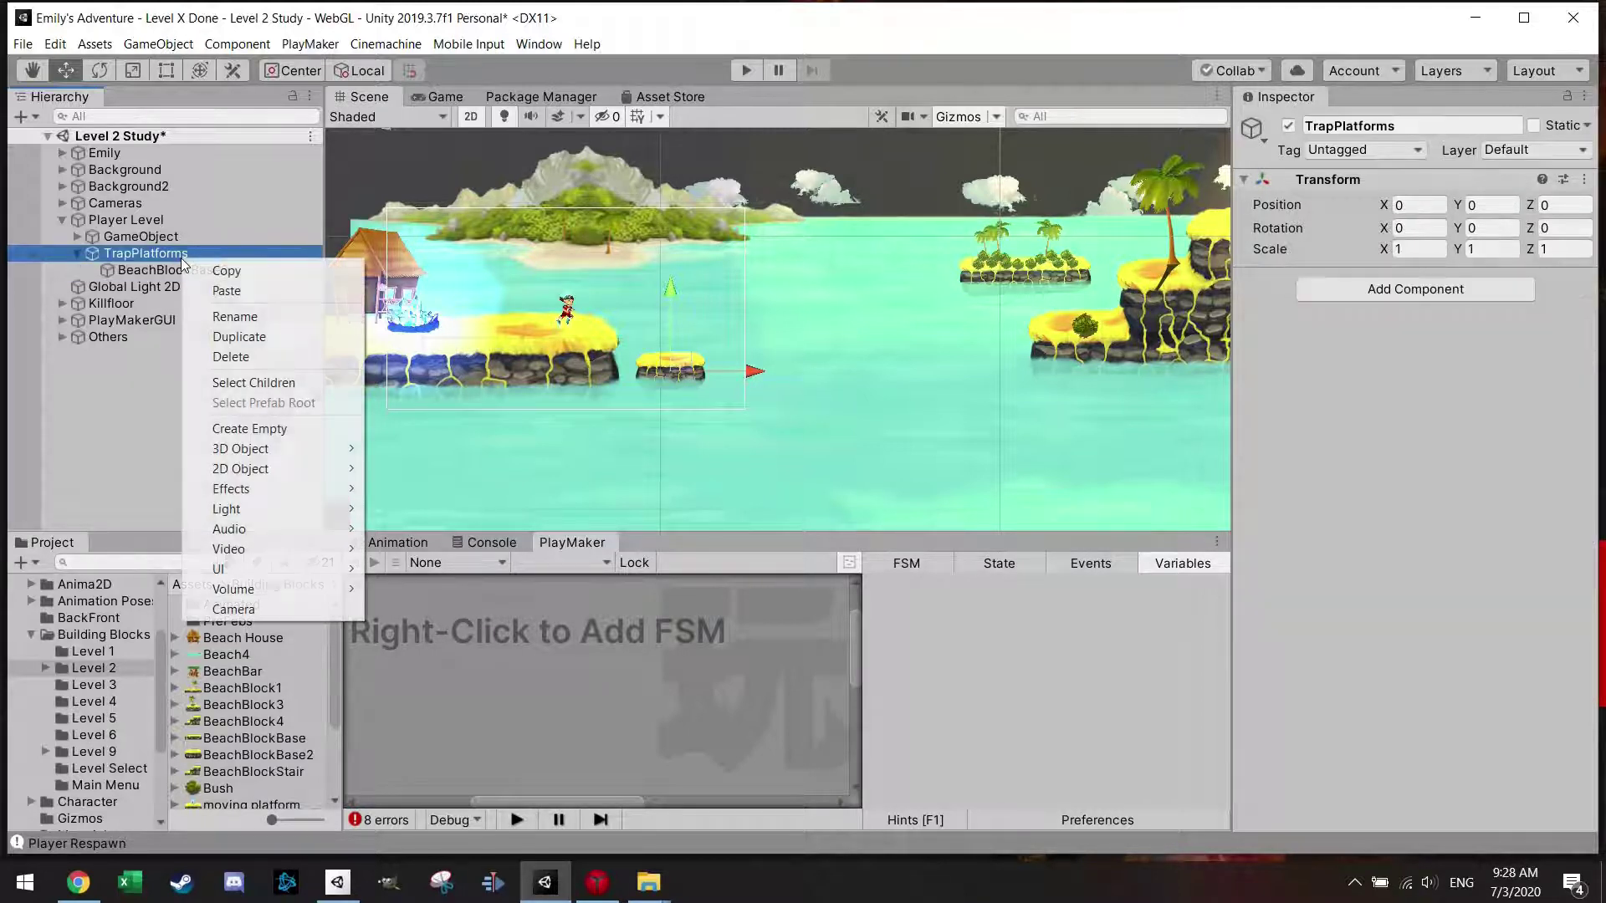
left_click(291, 428)
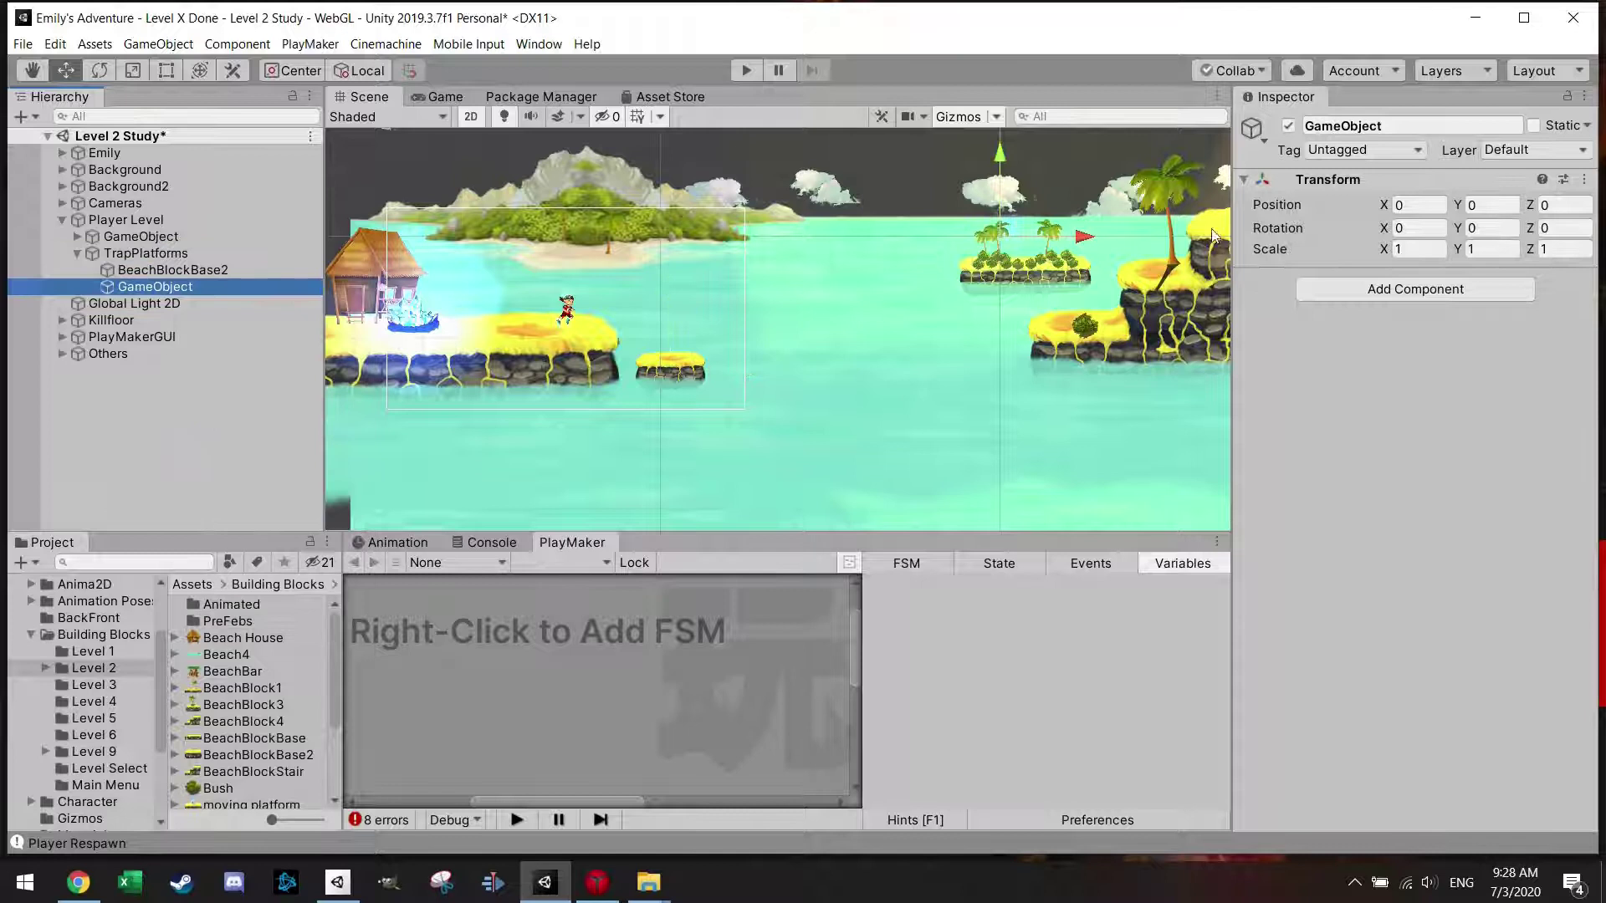
left_click(1309, 126)
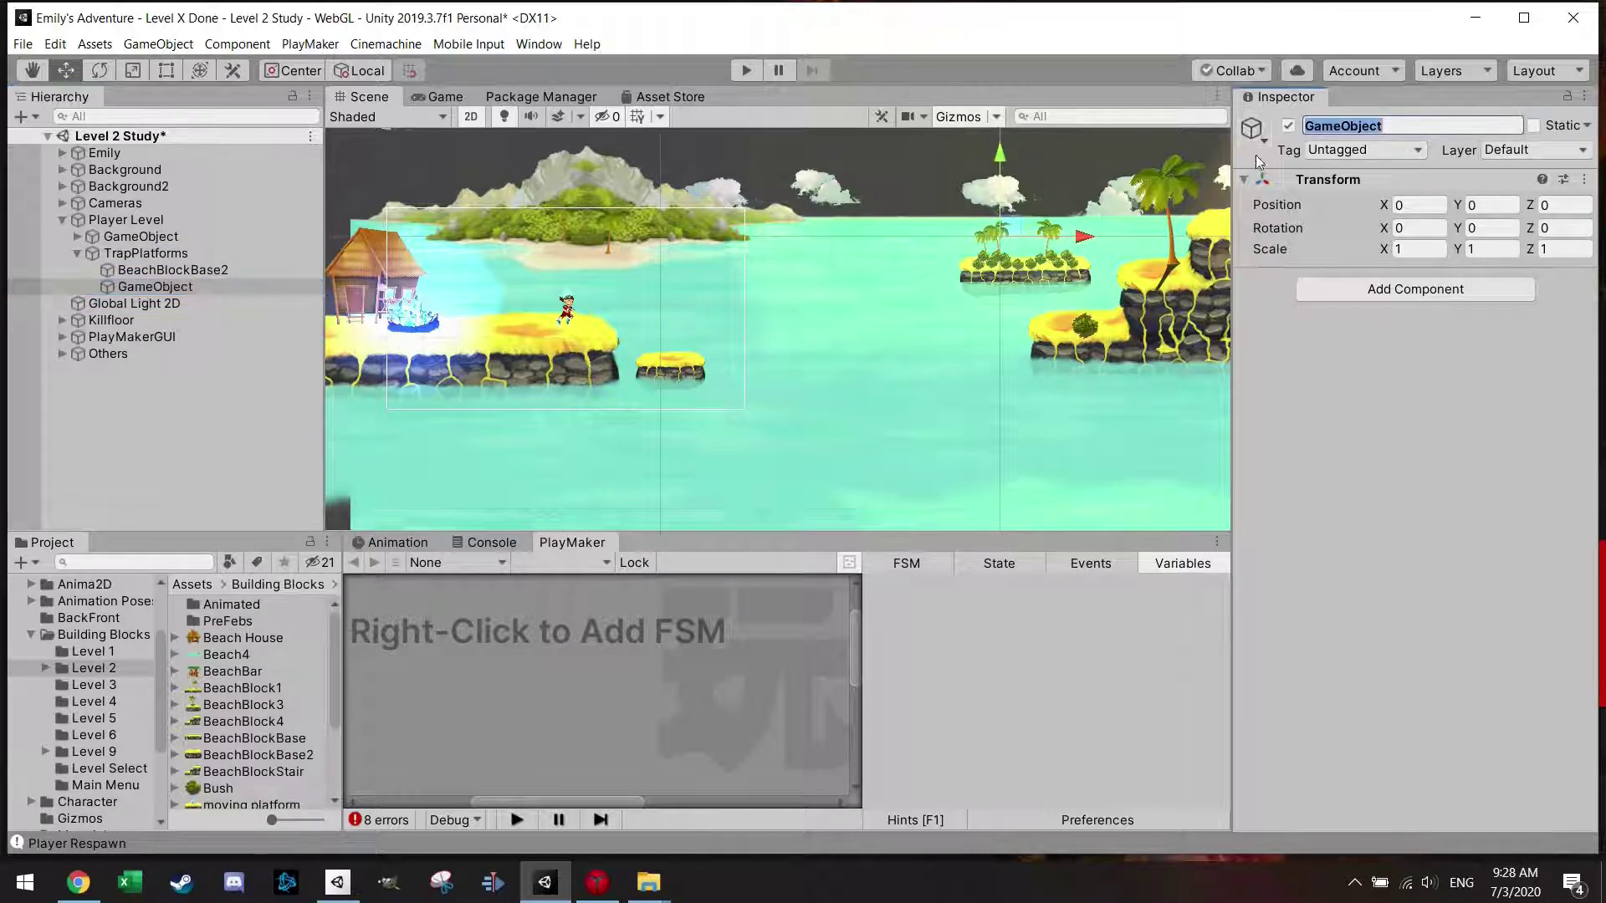
type("FallingBl")
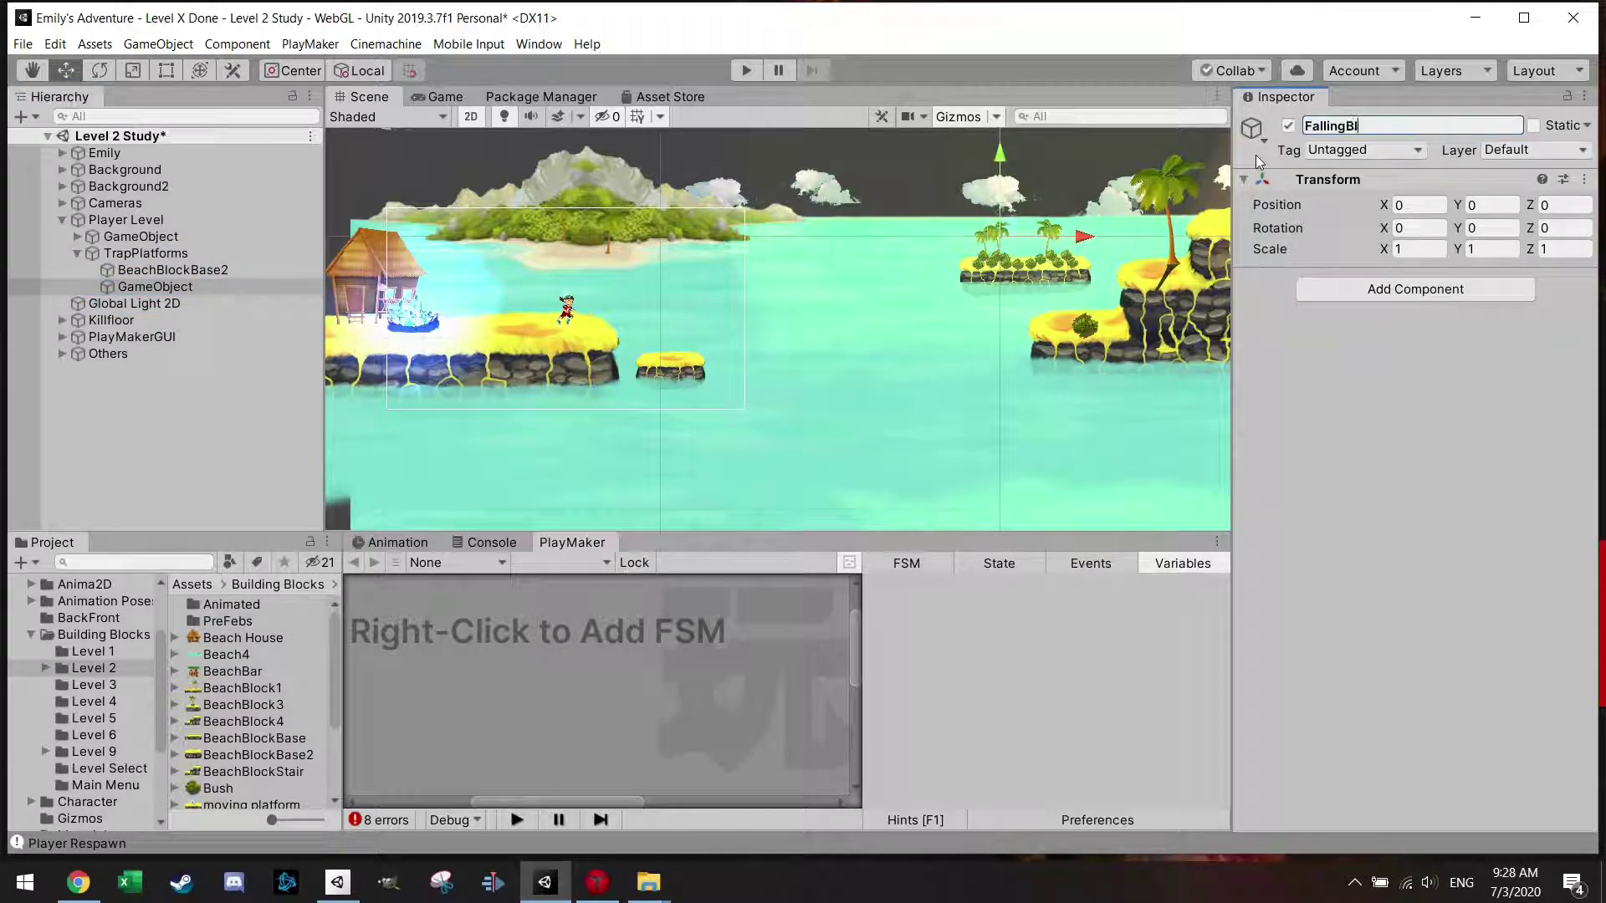
type("ock")
key("Return")
left_click_drag(149, 293, 188, 271)
- Reopen the FallingBlock name for editing to append a 1
left_click(155, 270)
left_click(1418, 126)
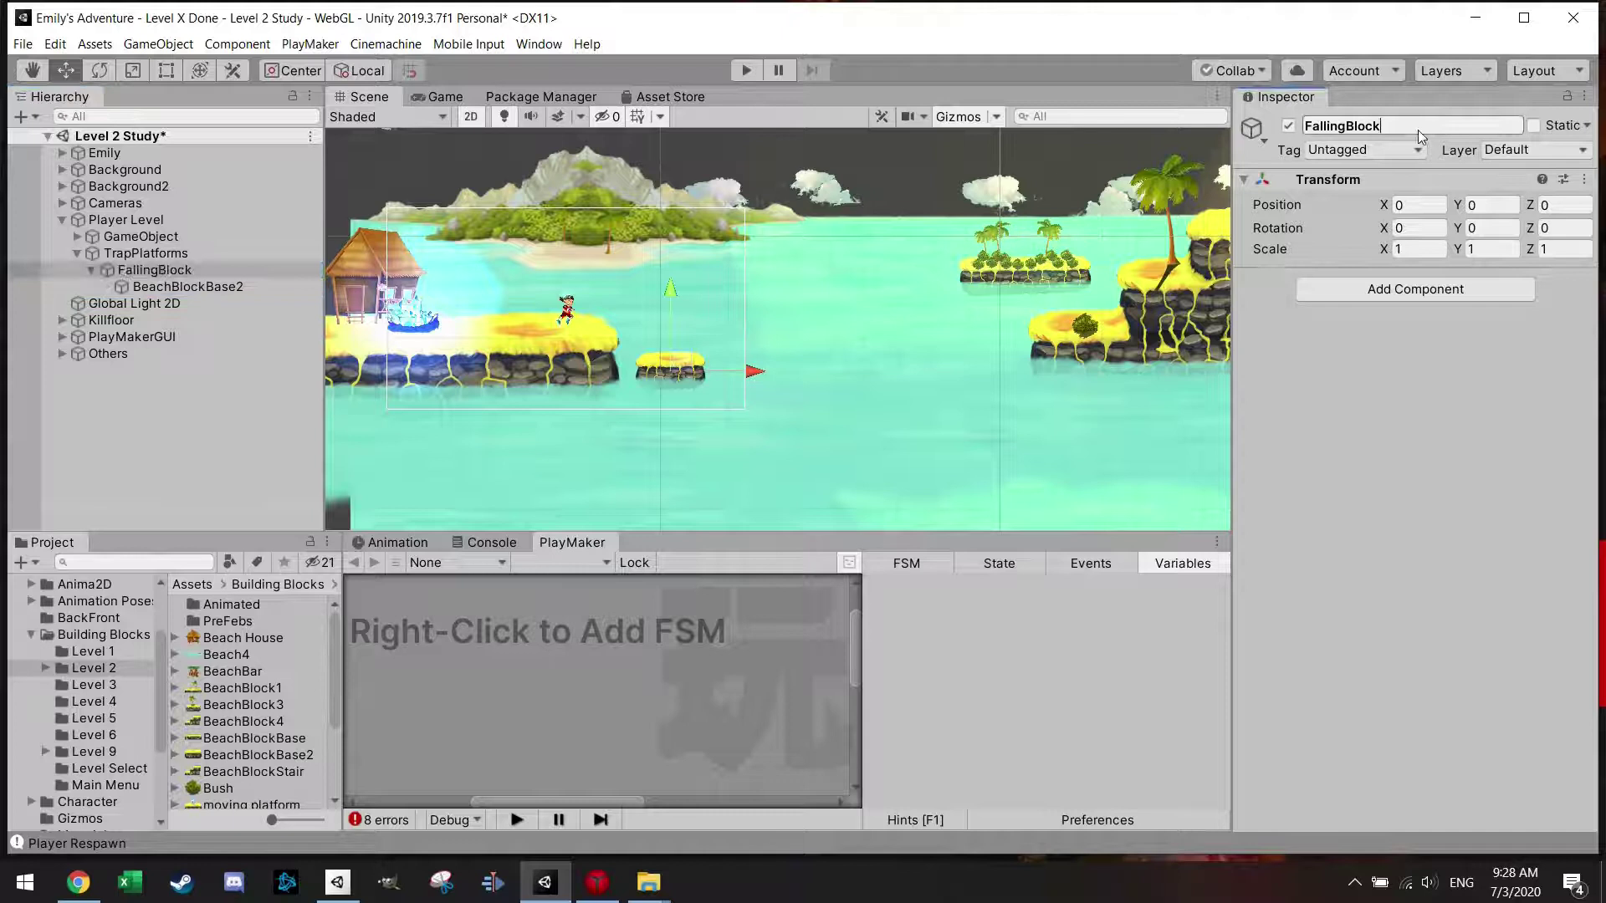
double_click(1440, 125)
left_click(1386, 128)
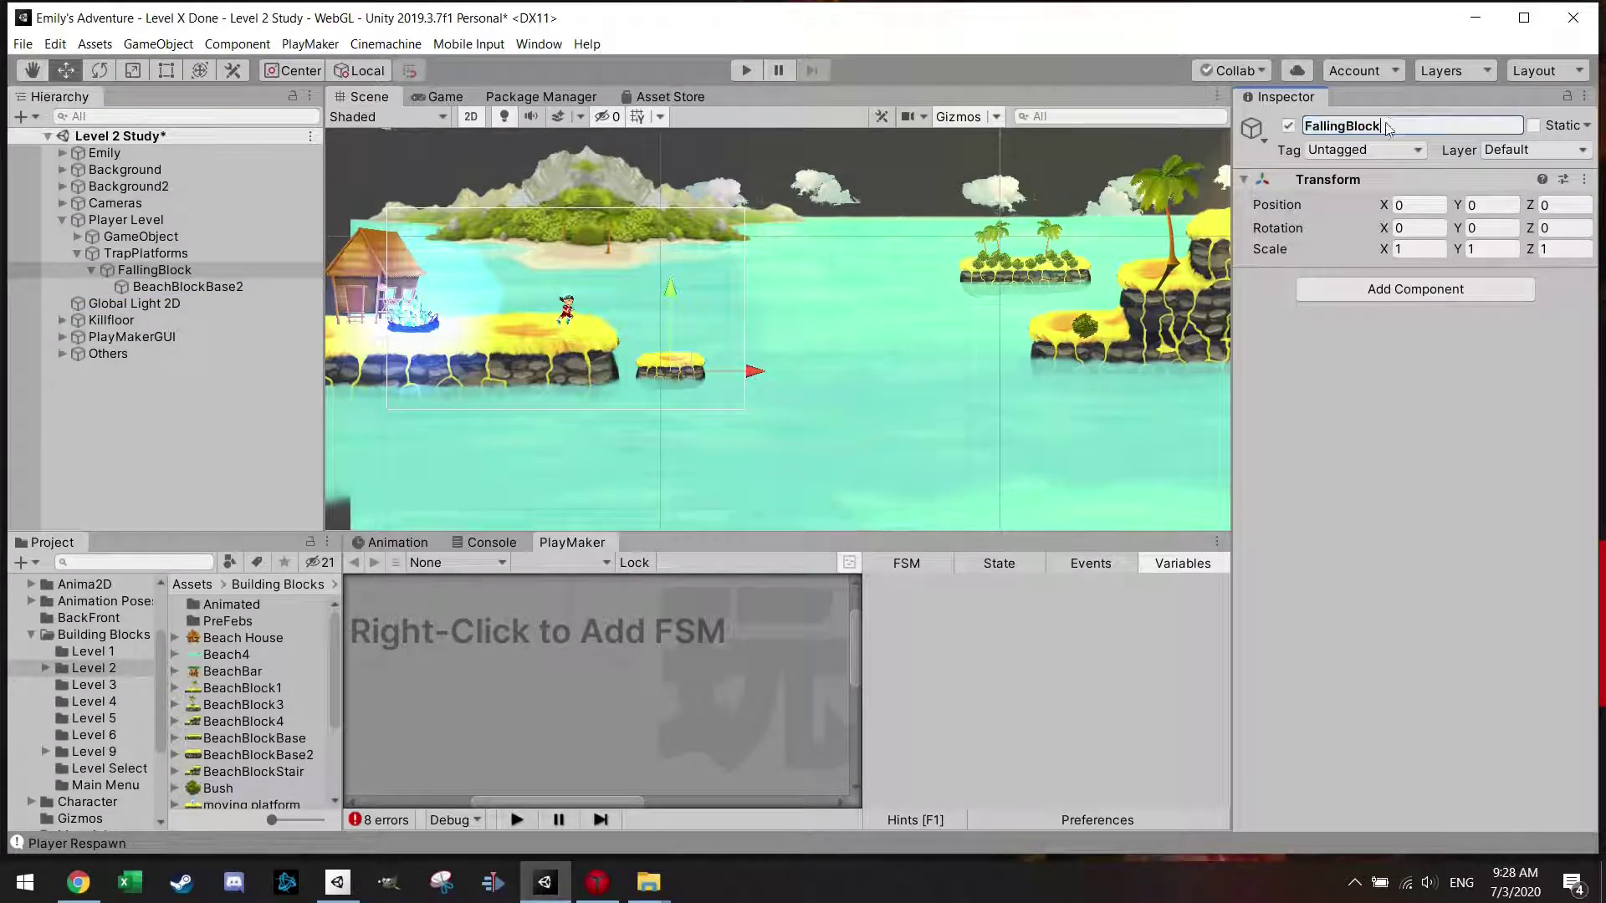
- Create an empty object inside FallingBlock1 named Target2
left_click(202, 288)
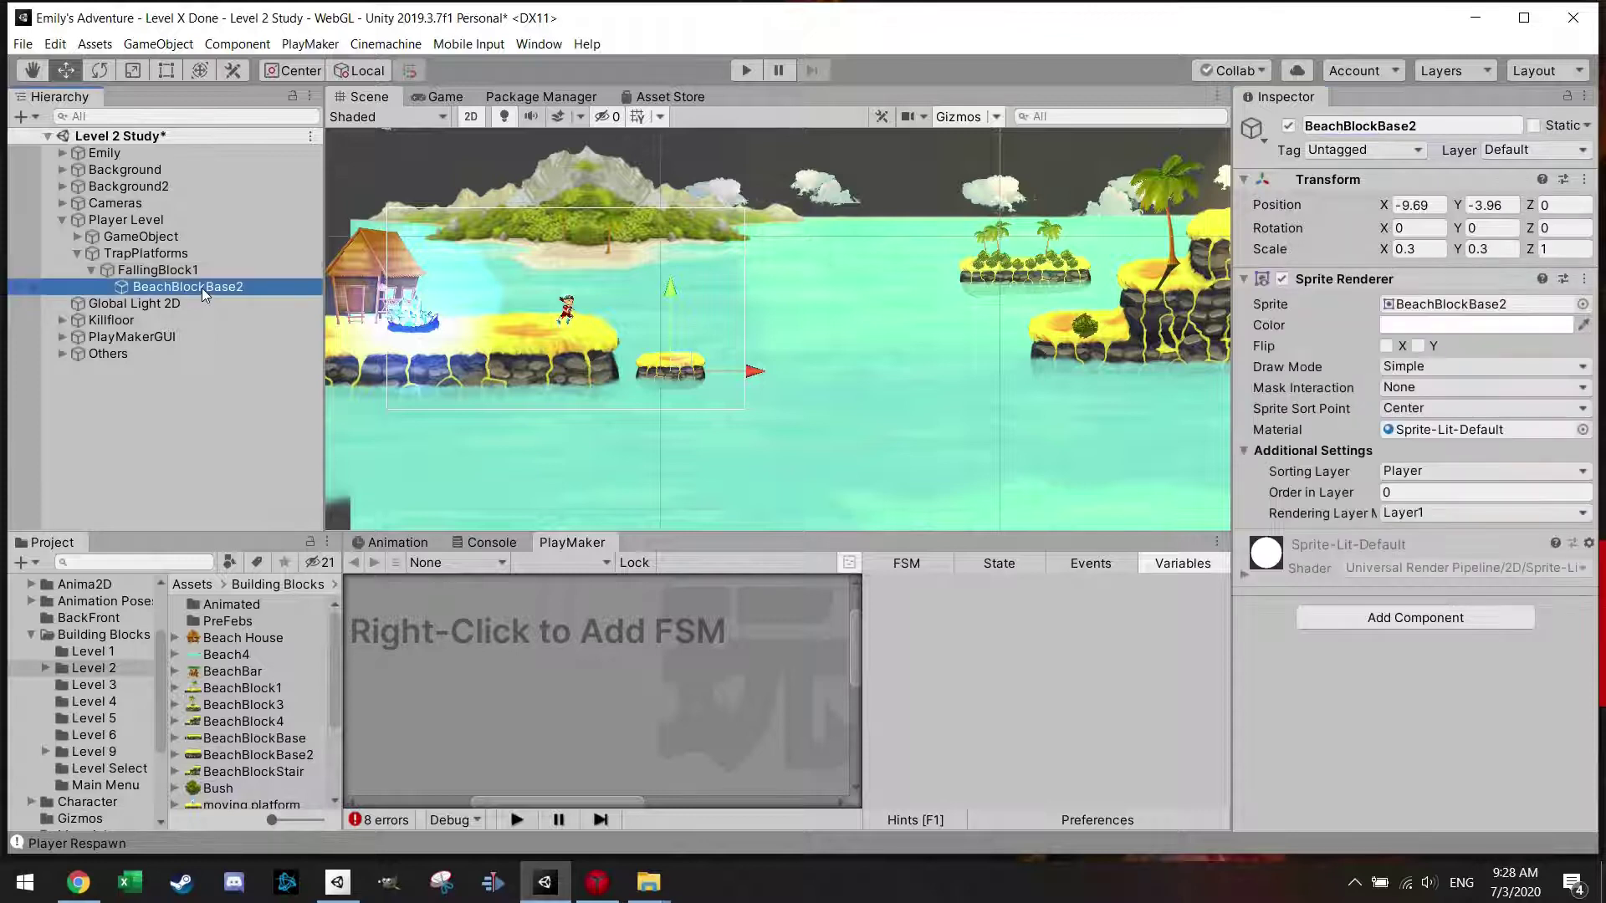
right_click(231, 286)
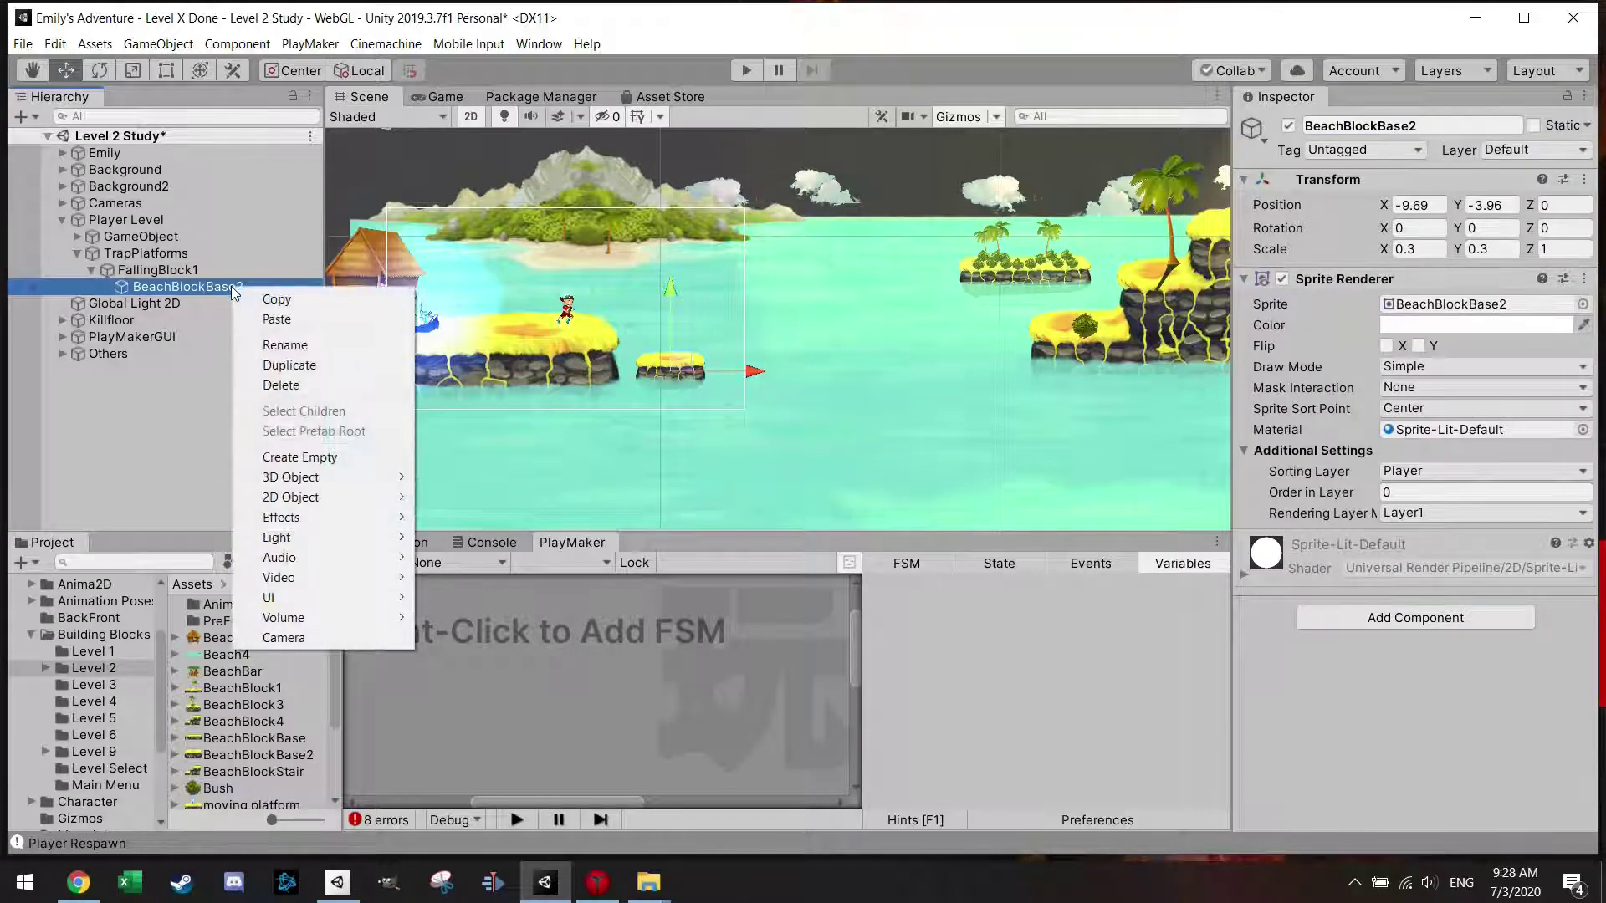
left_click(311, 457)
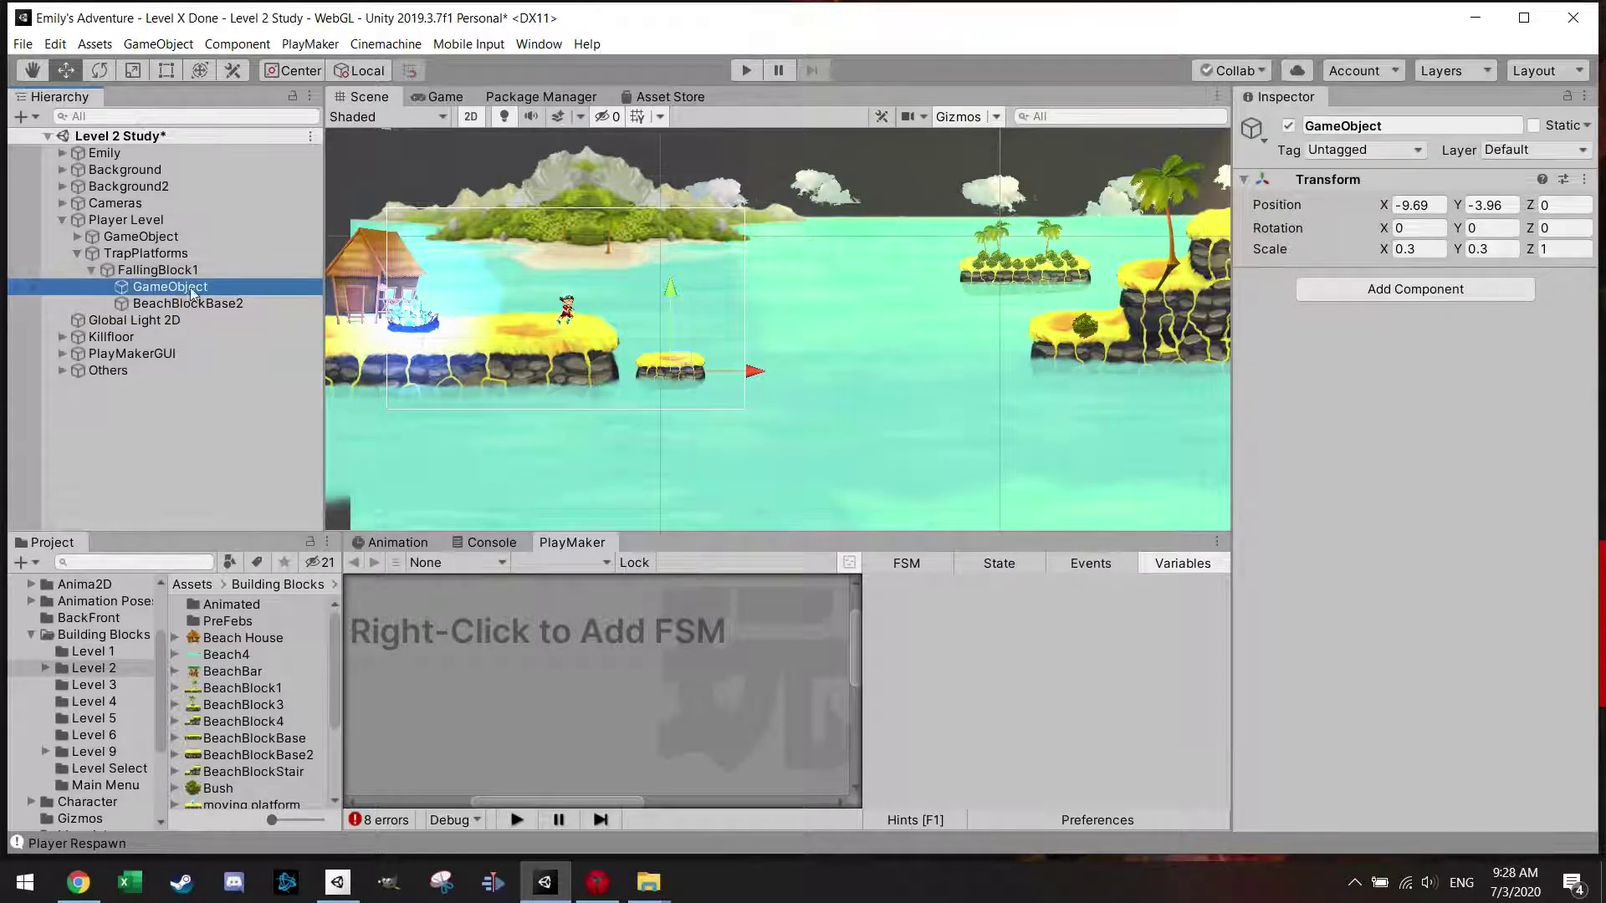
left_click(1392, 124)
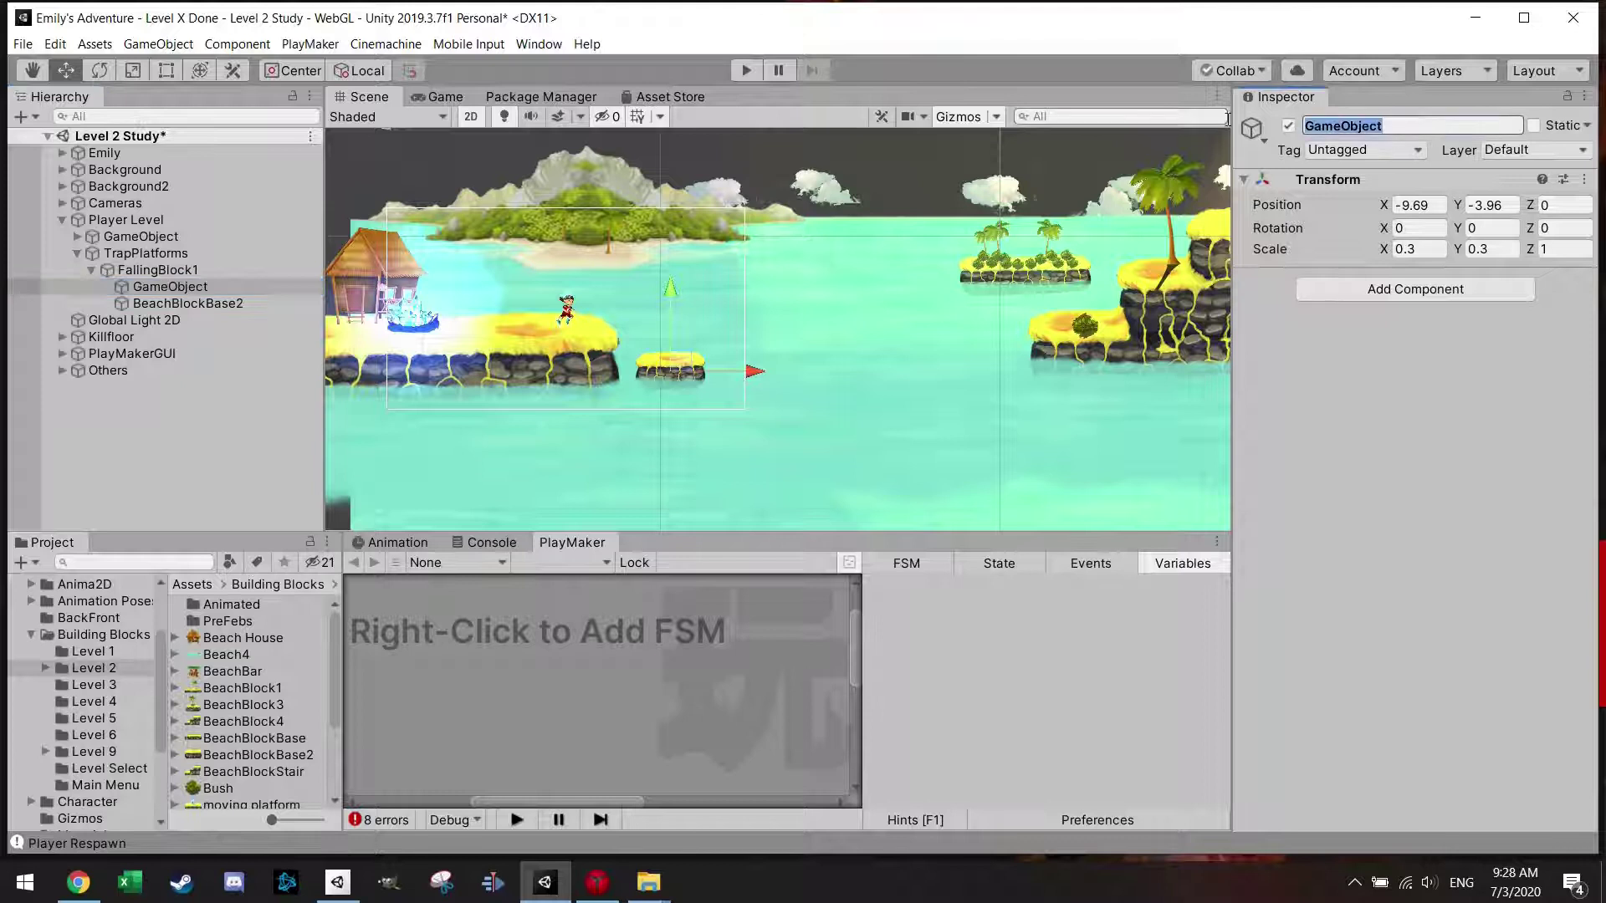
type("Target2")
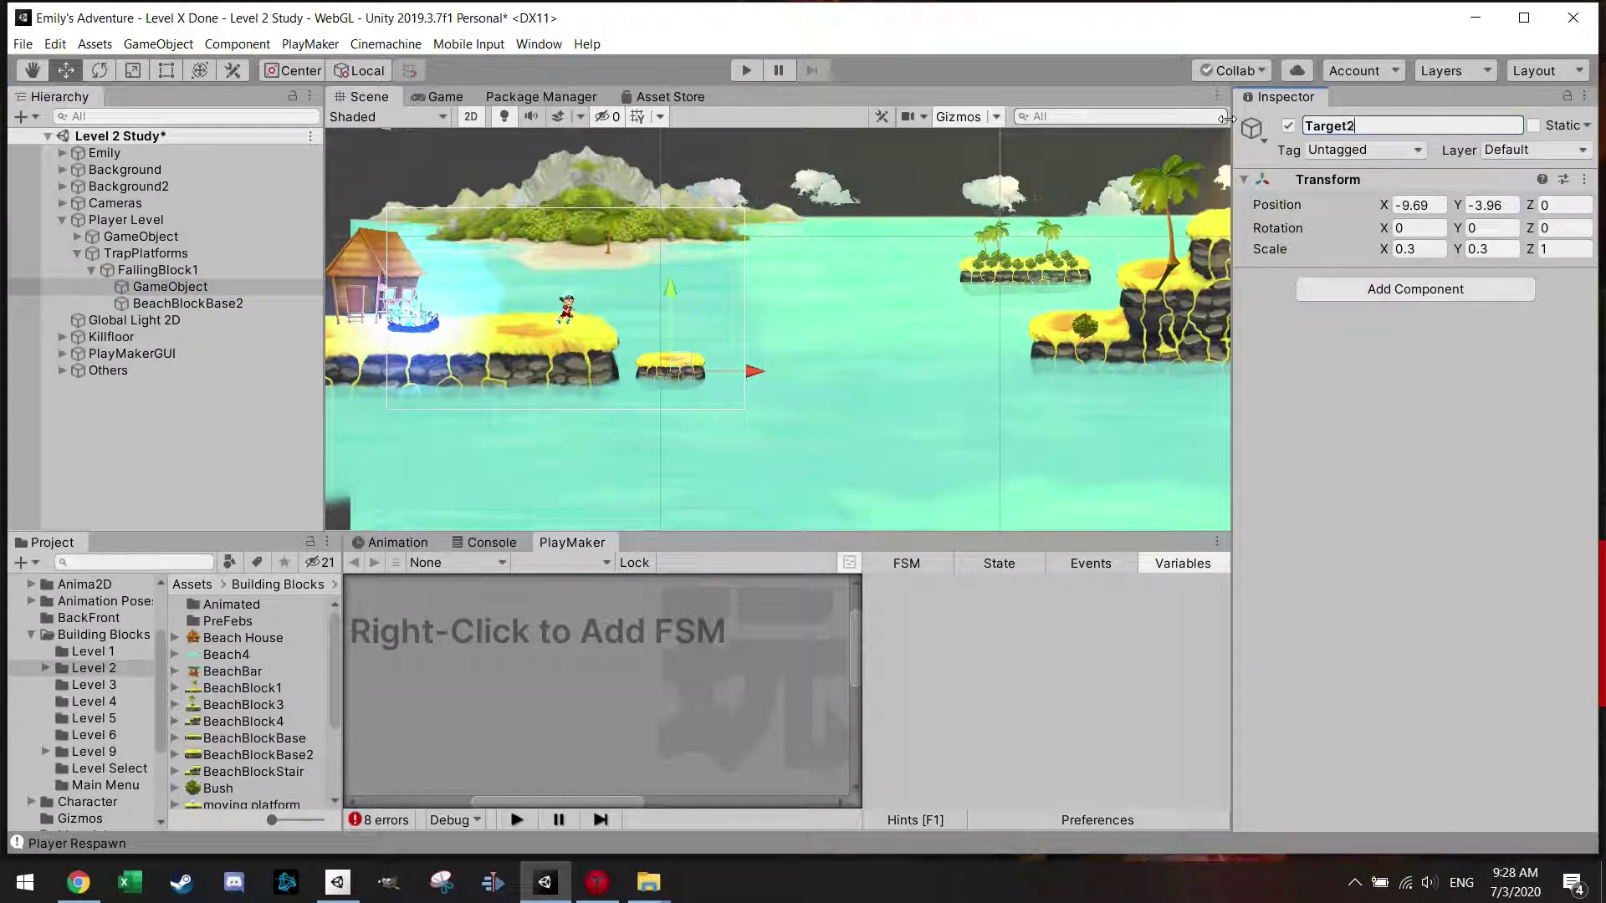
key("Return")
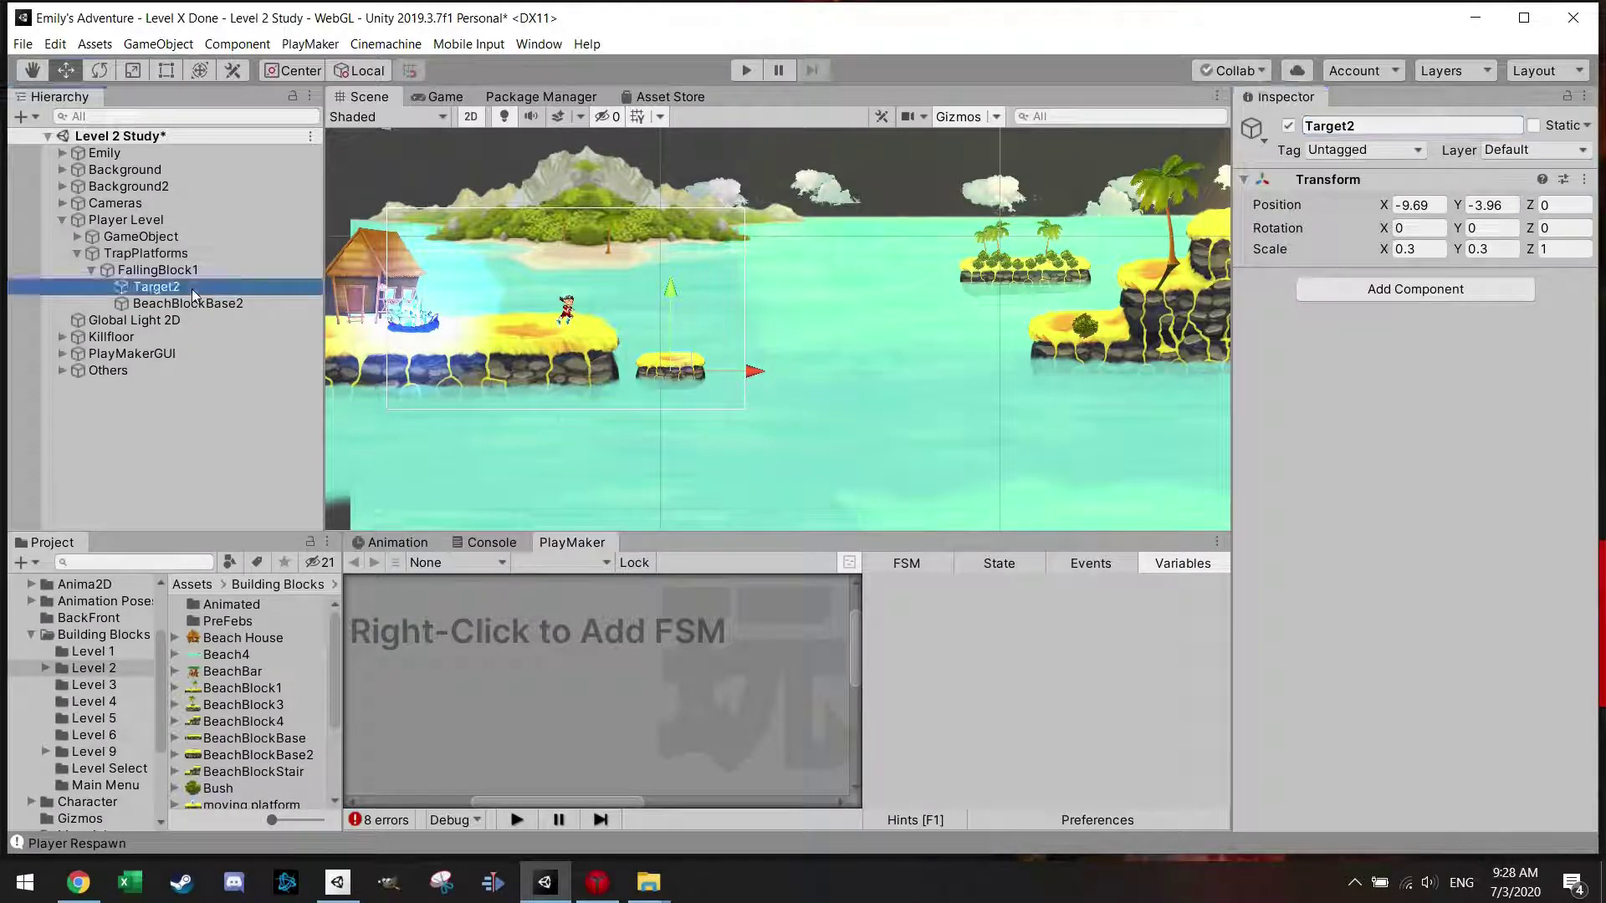
- Duplicate Target2 and start renaming the copy inside FallingBlock1
key("ctrl+d")
left_click_drag(192, 286, 186, 284)
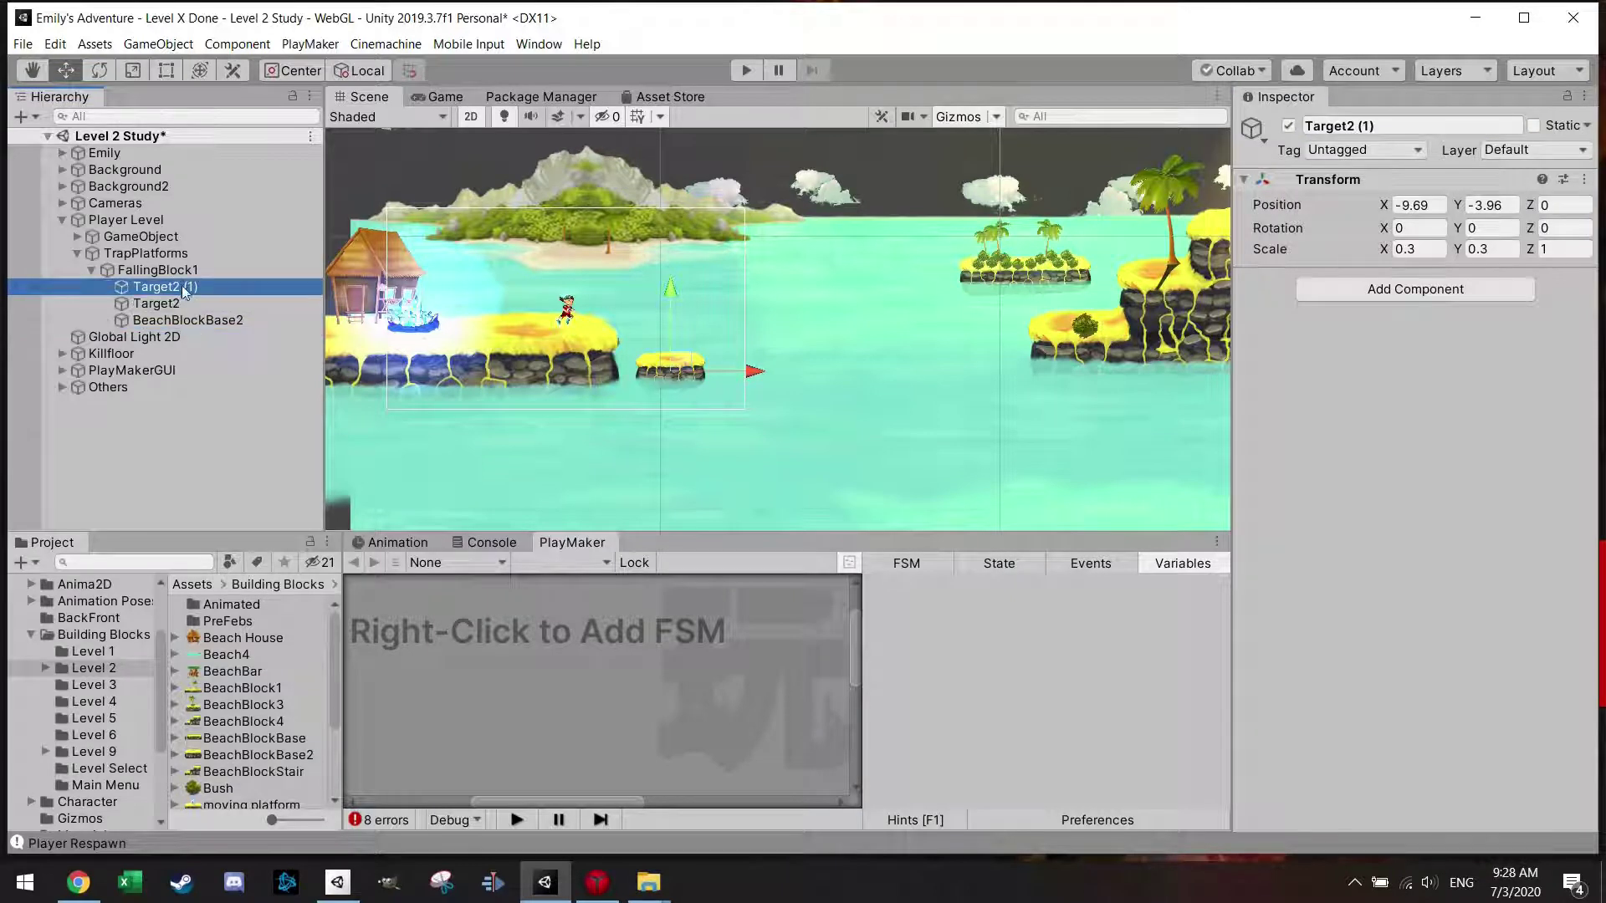
left_click_drag(1376, 126, 1348, 130)
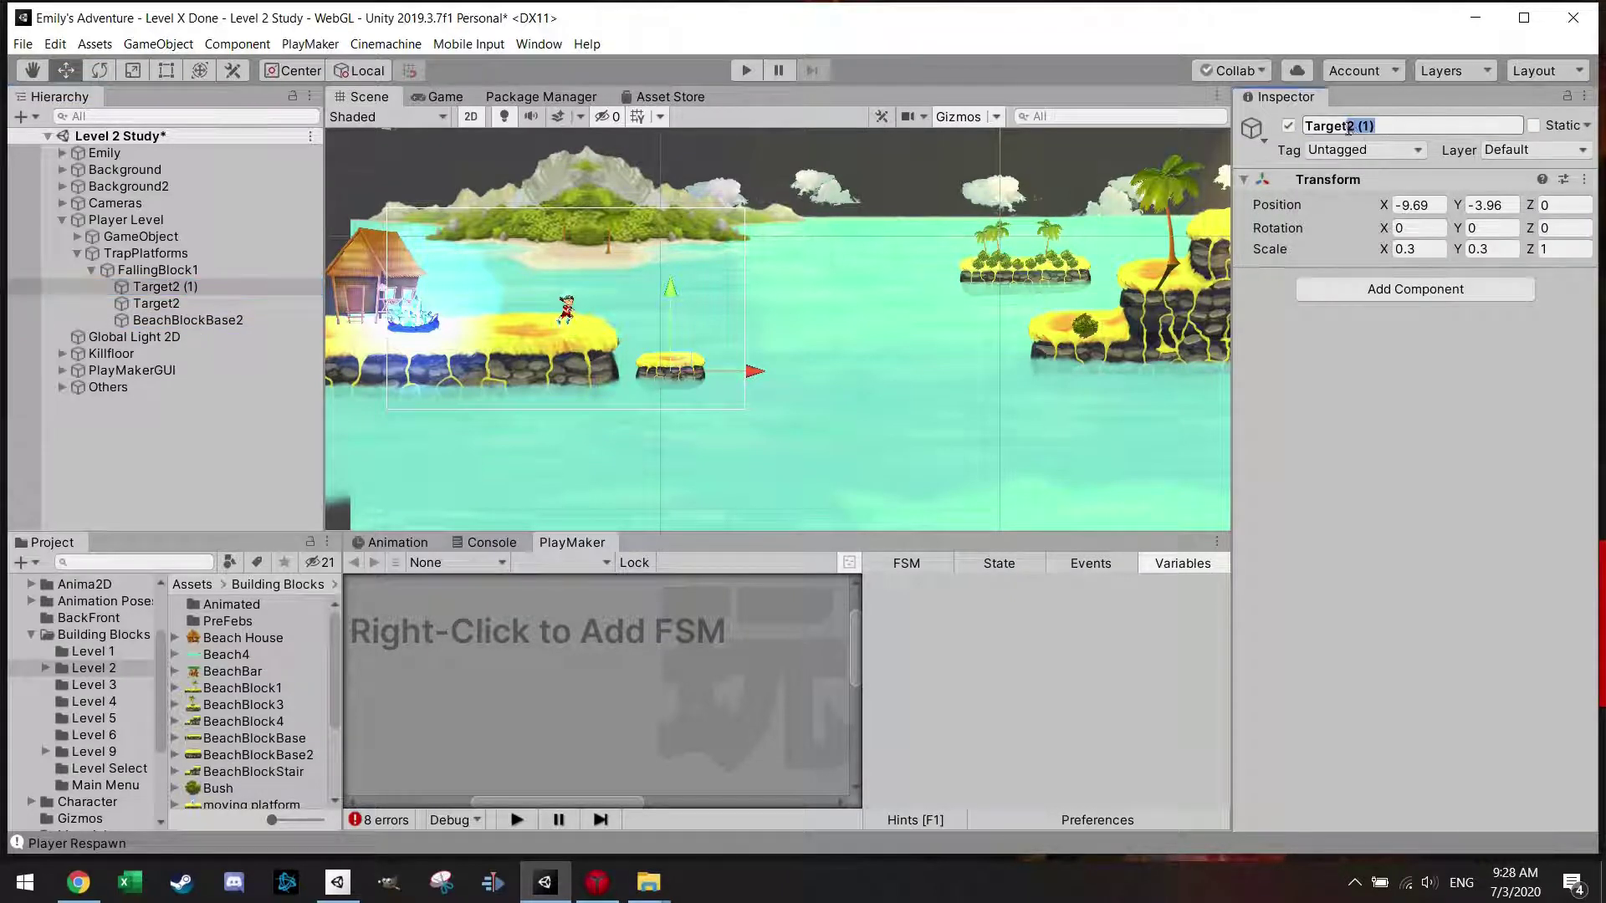
- Name the copy Target1, move BeachBlockBase2 to the top of FallingBlock1, and rename it Platform
type("1")
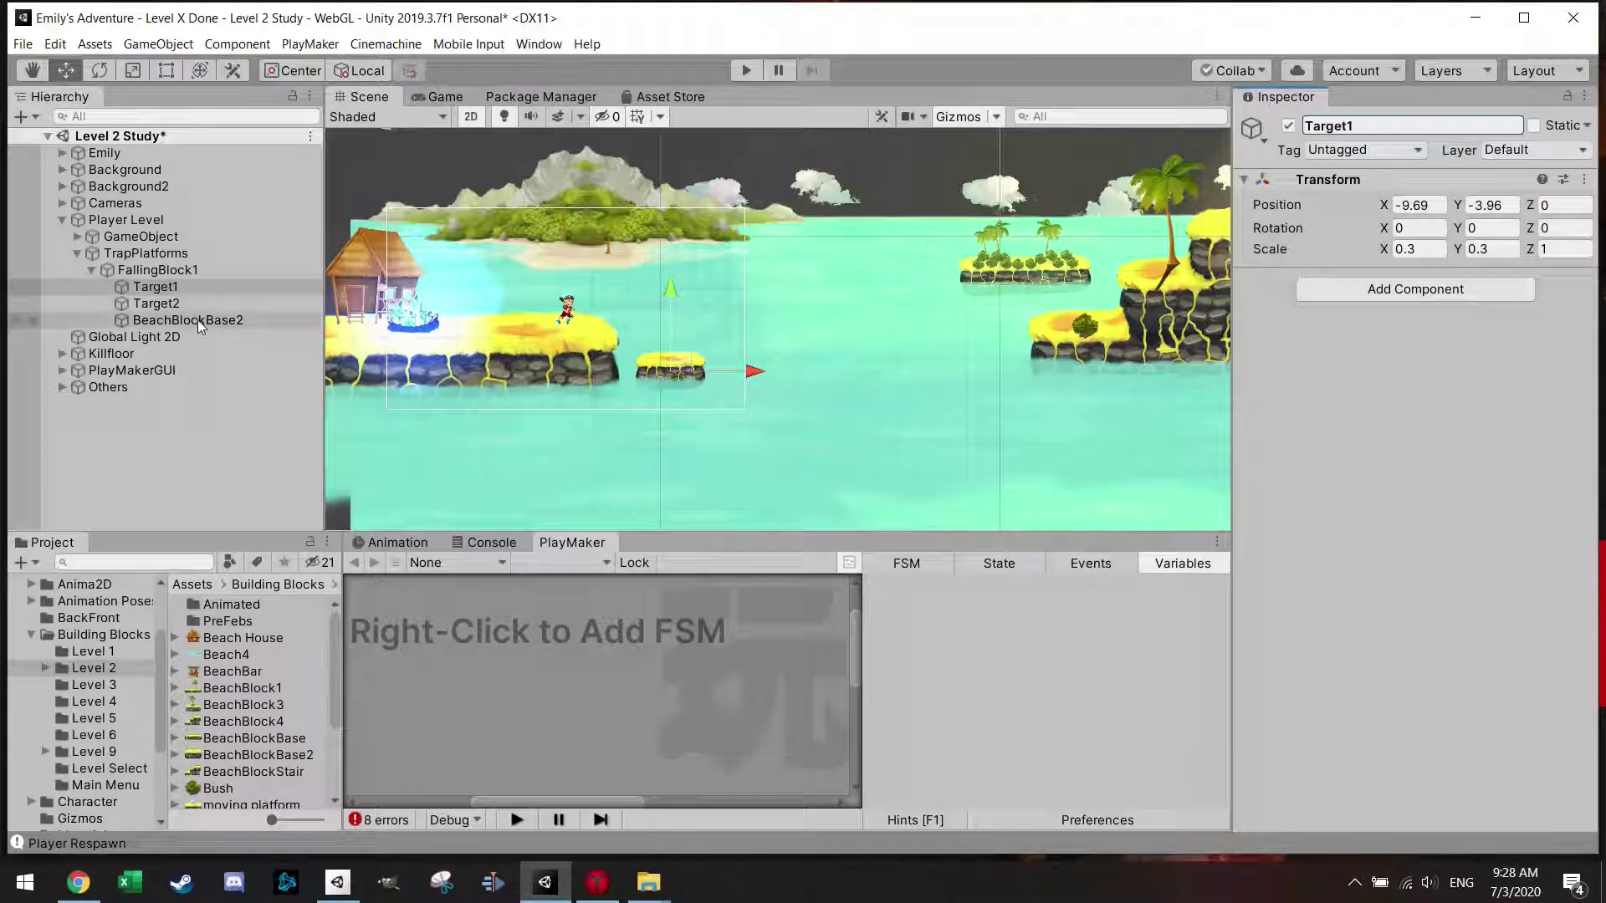
left_click_drag(196, 320, 249, 285)
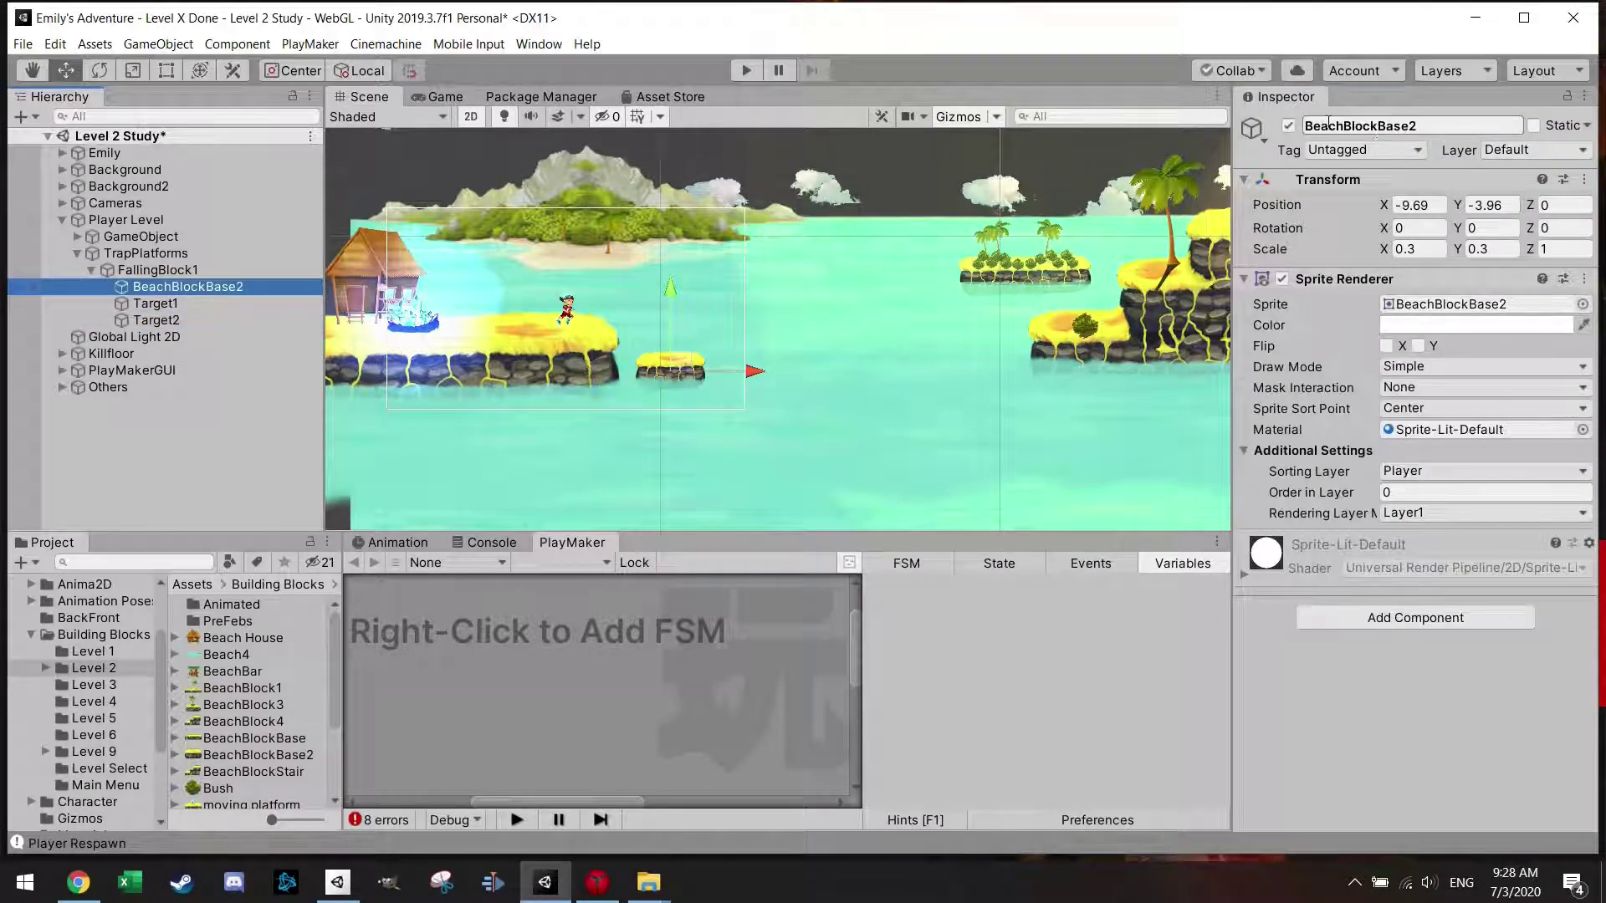
left_click(1414, 125)
left_click(1452, 126)
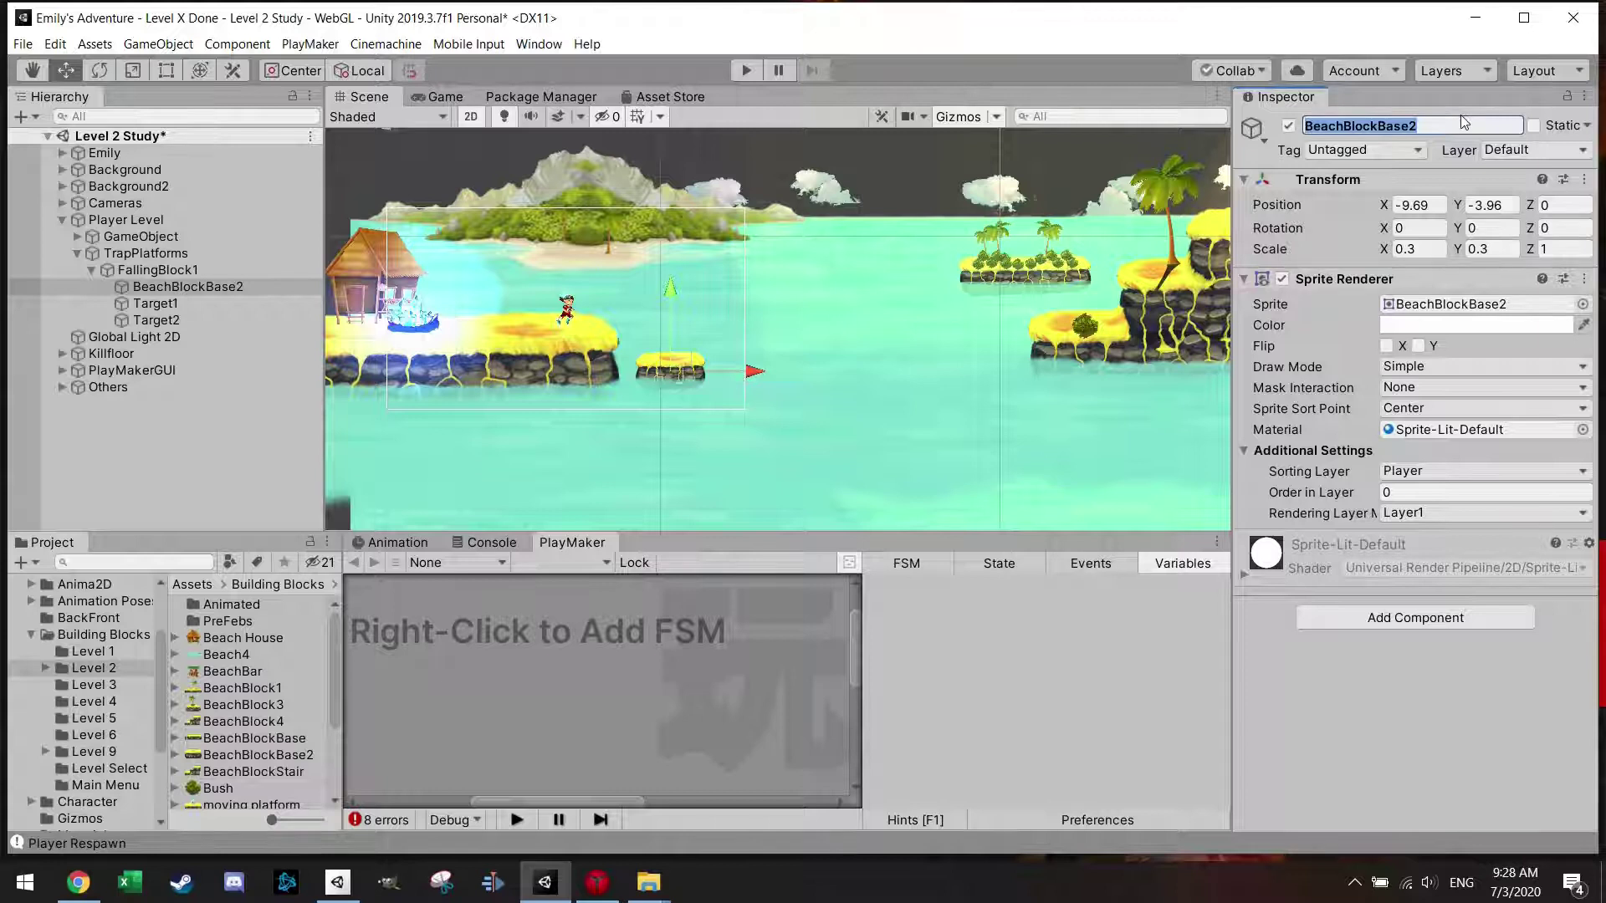
type("Bloc")
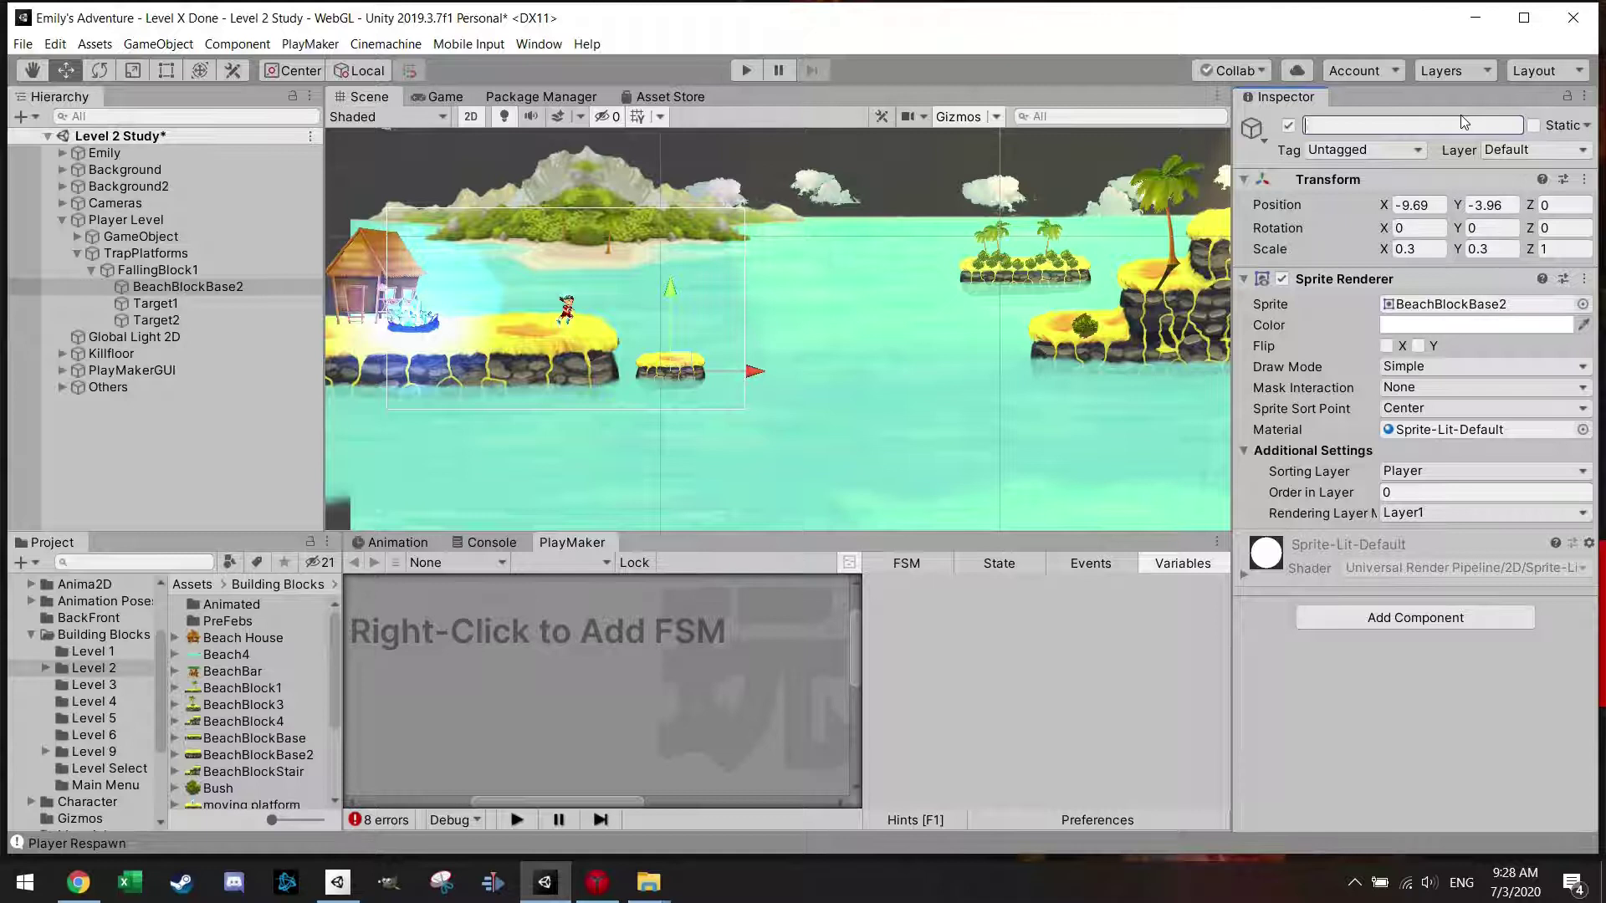
type("Platform")
key("Return")
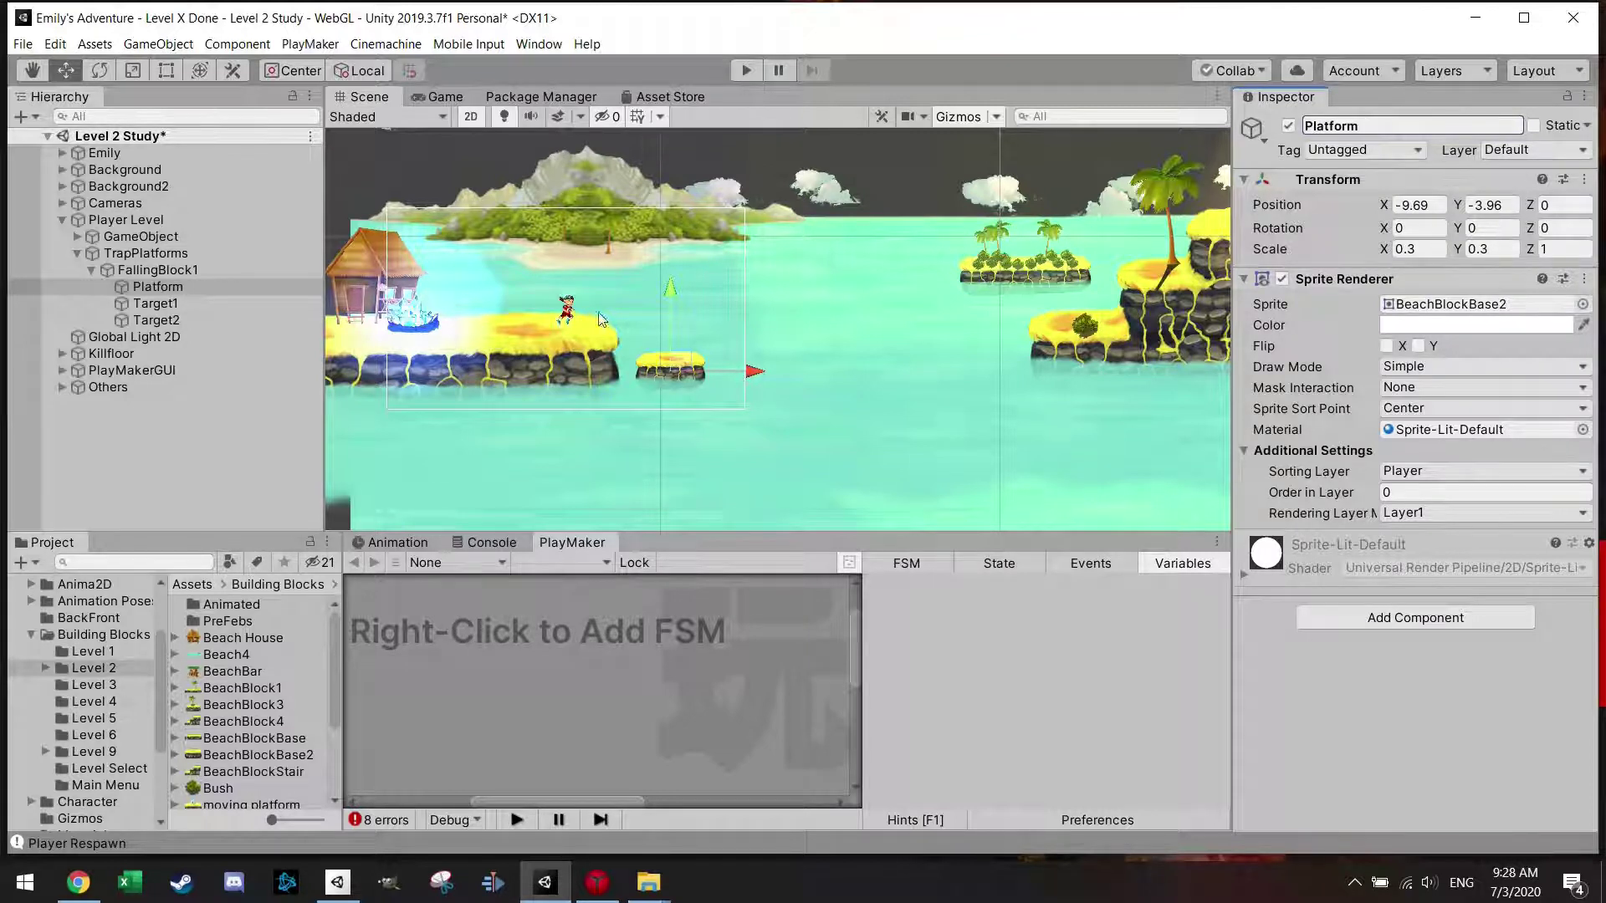
scroll(571, 359, "up", 5)
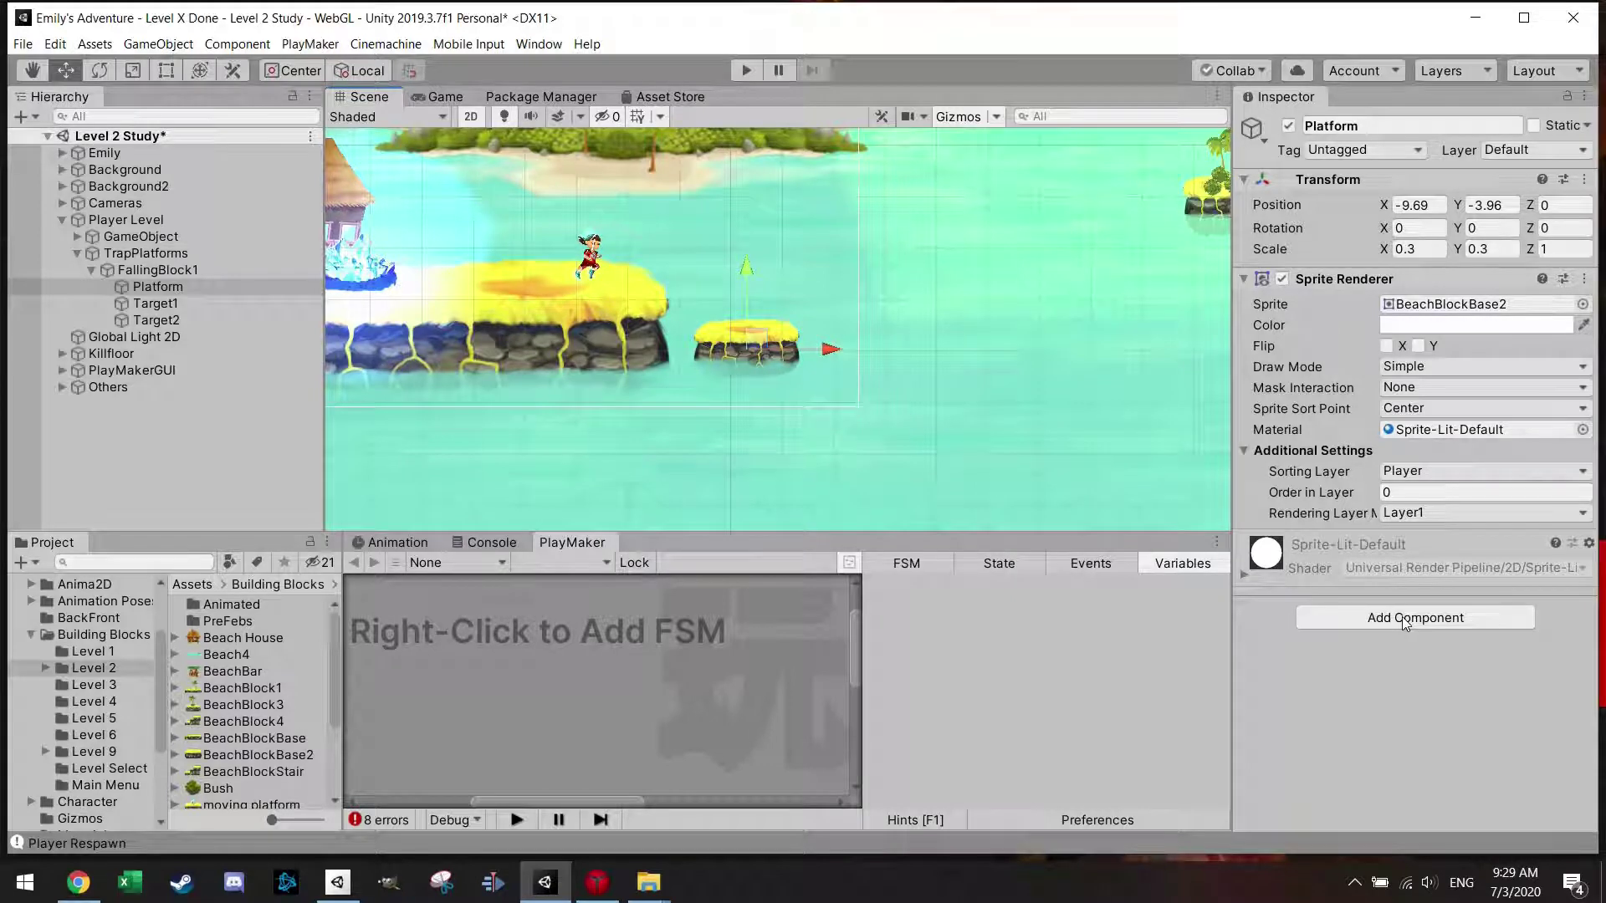
- Add a Box Collider 2D to Platform and fit its edges to the block
left_click(1330, 280)
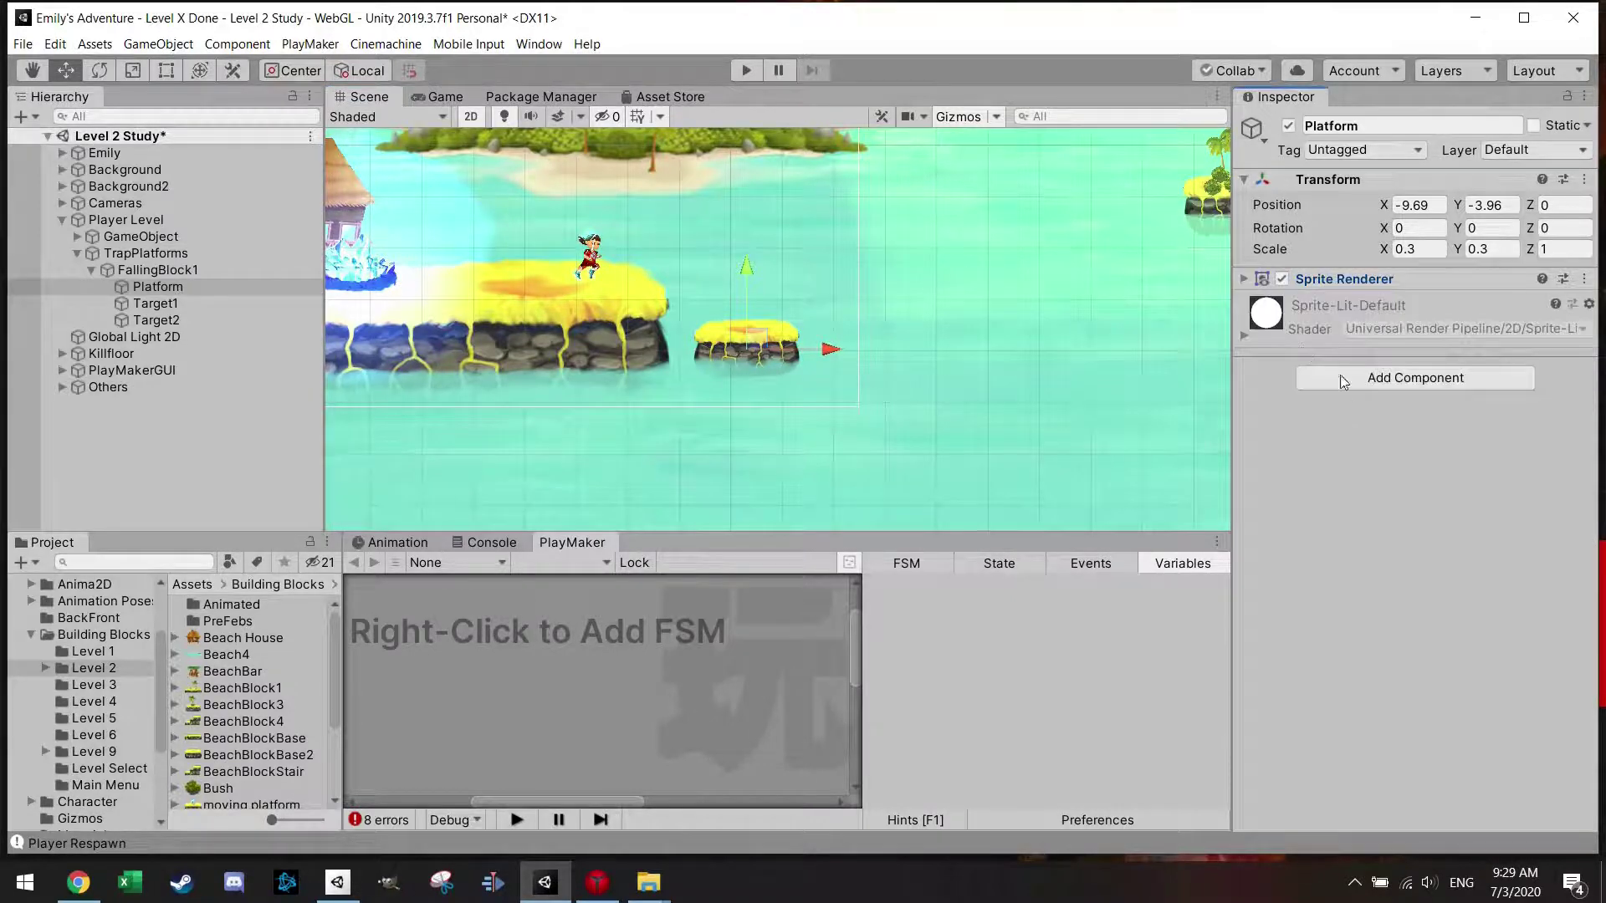
left_click(1397, 380)
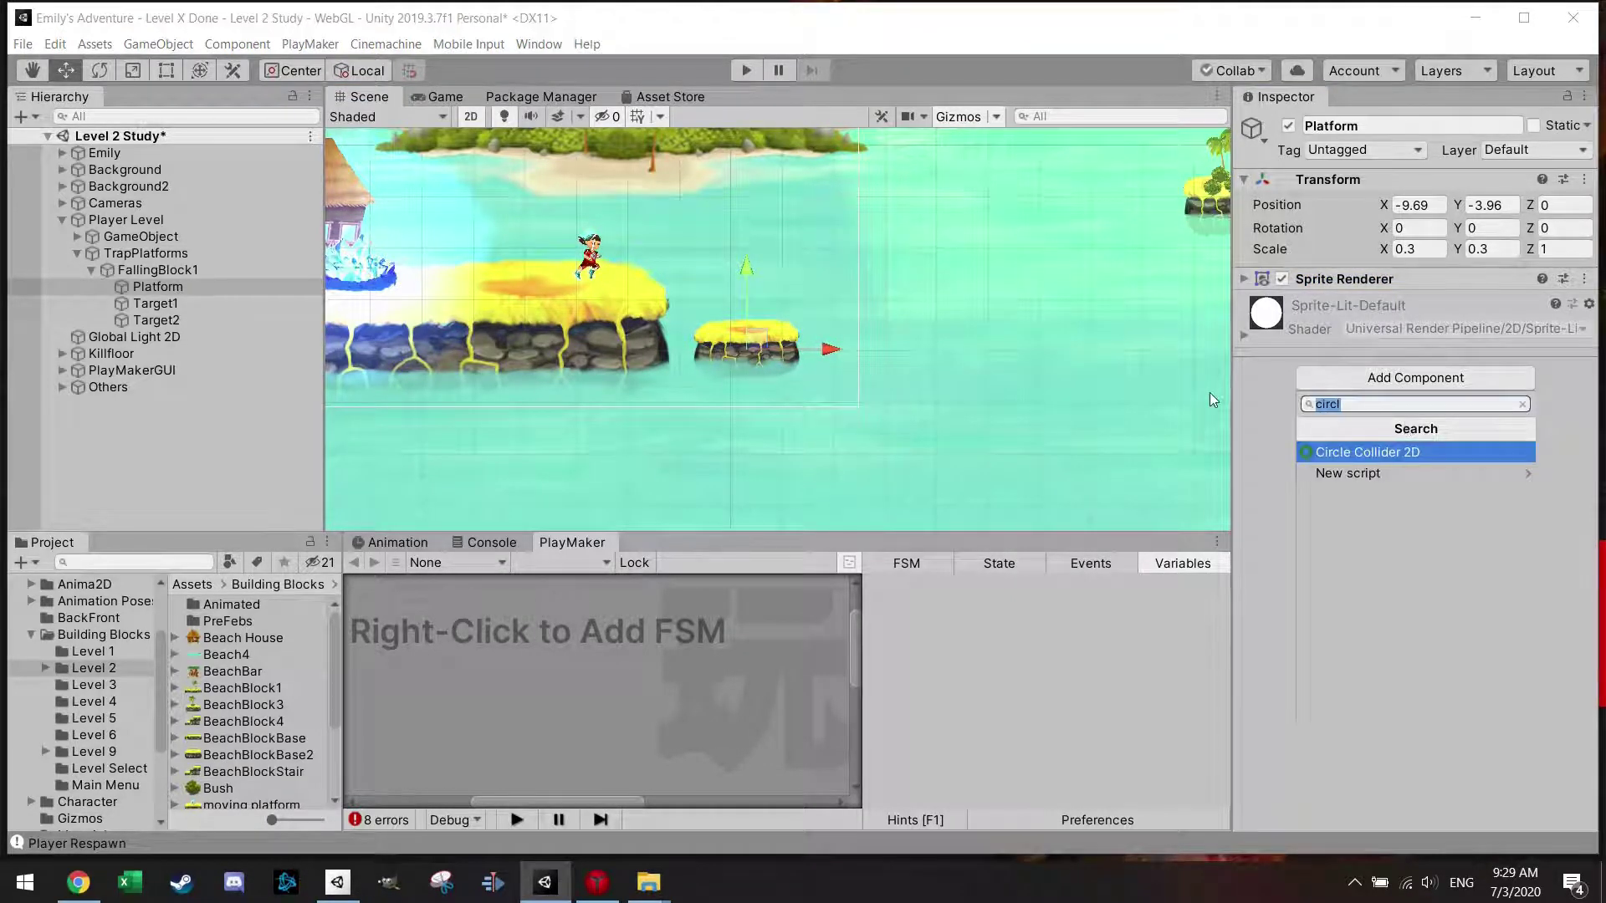
type("box")
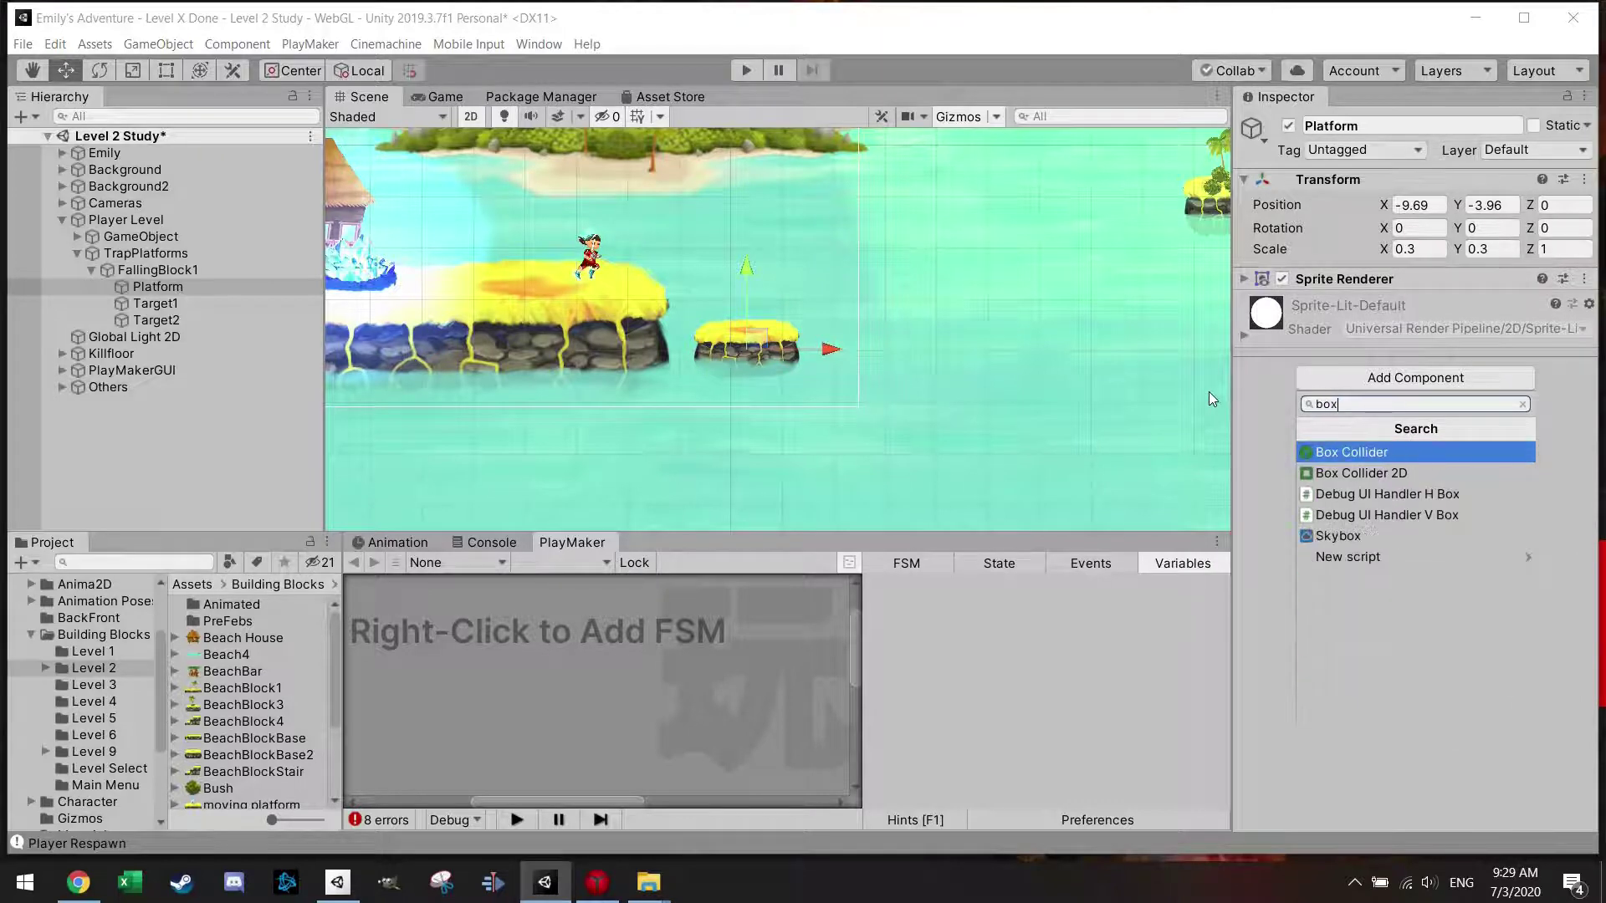
left_click(1377, 473)
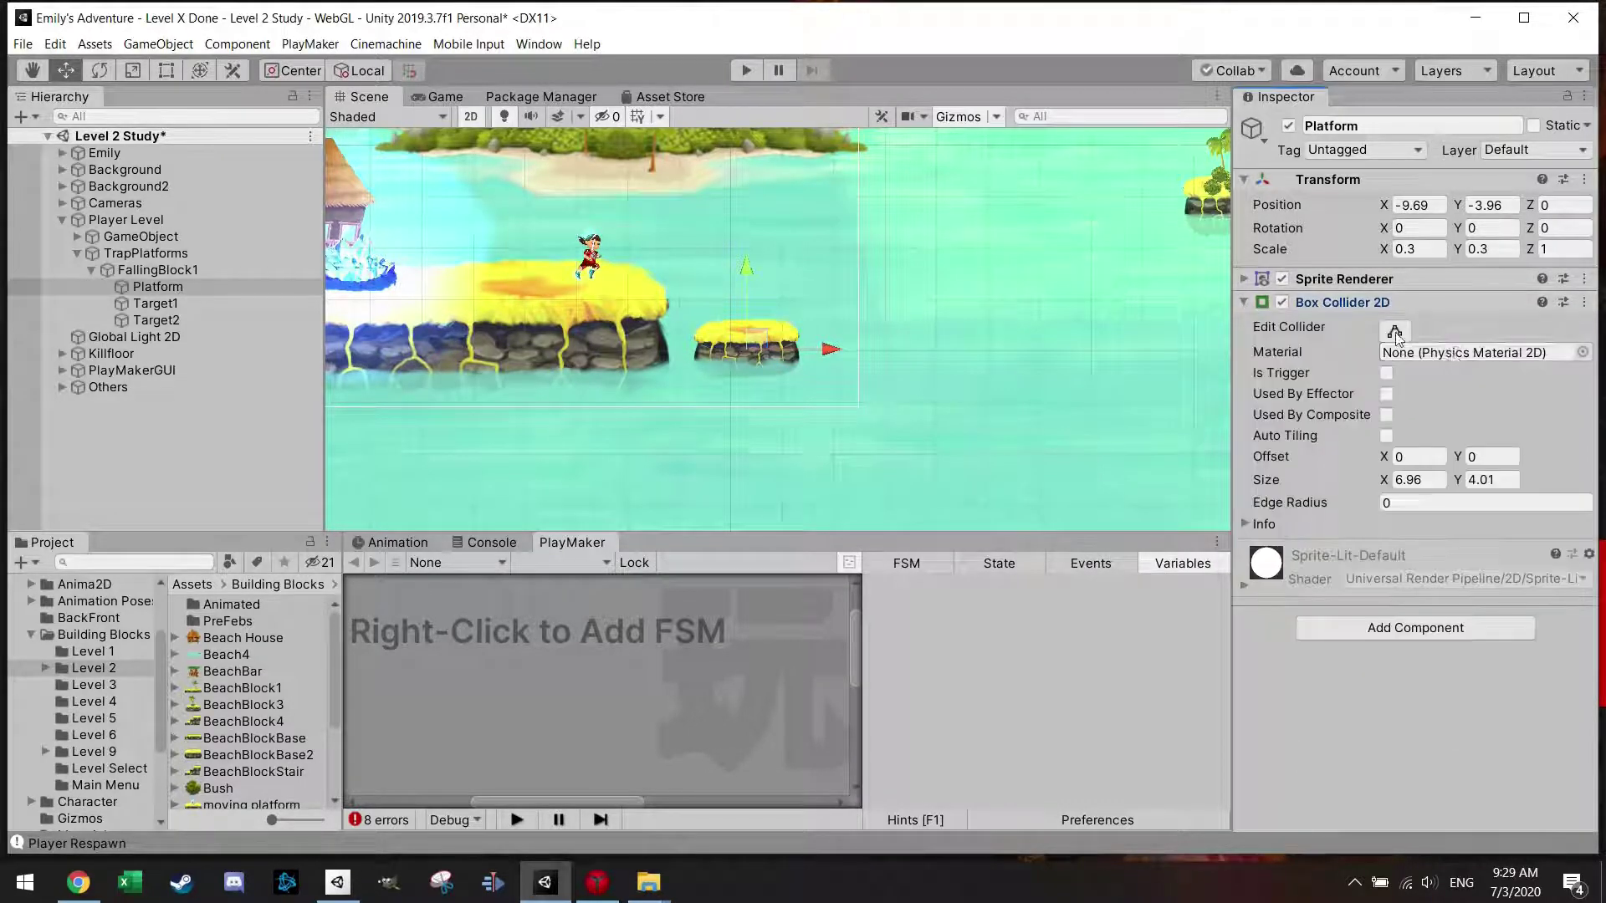
left_click(1394, 332)
scroll(711, 325, "up", 4)
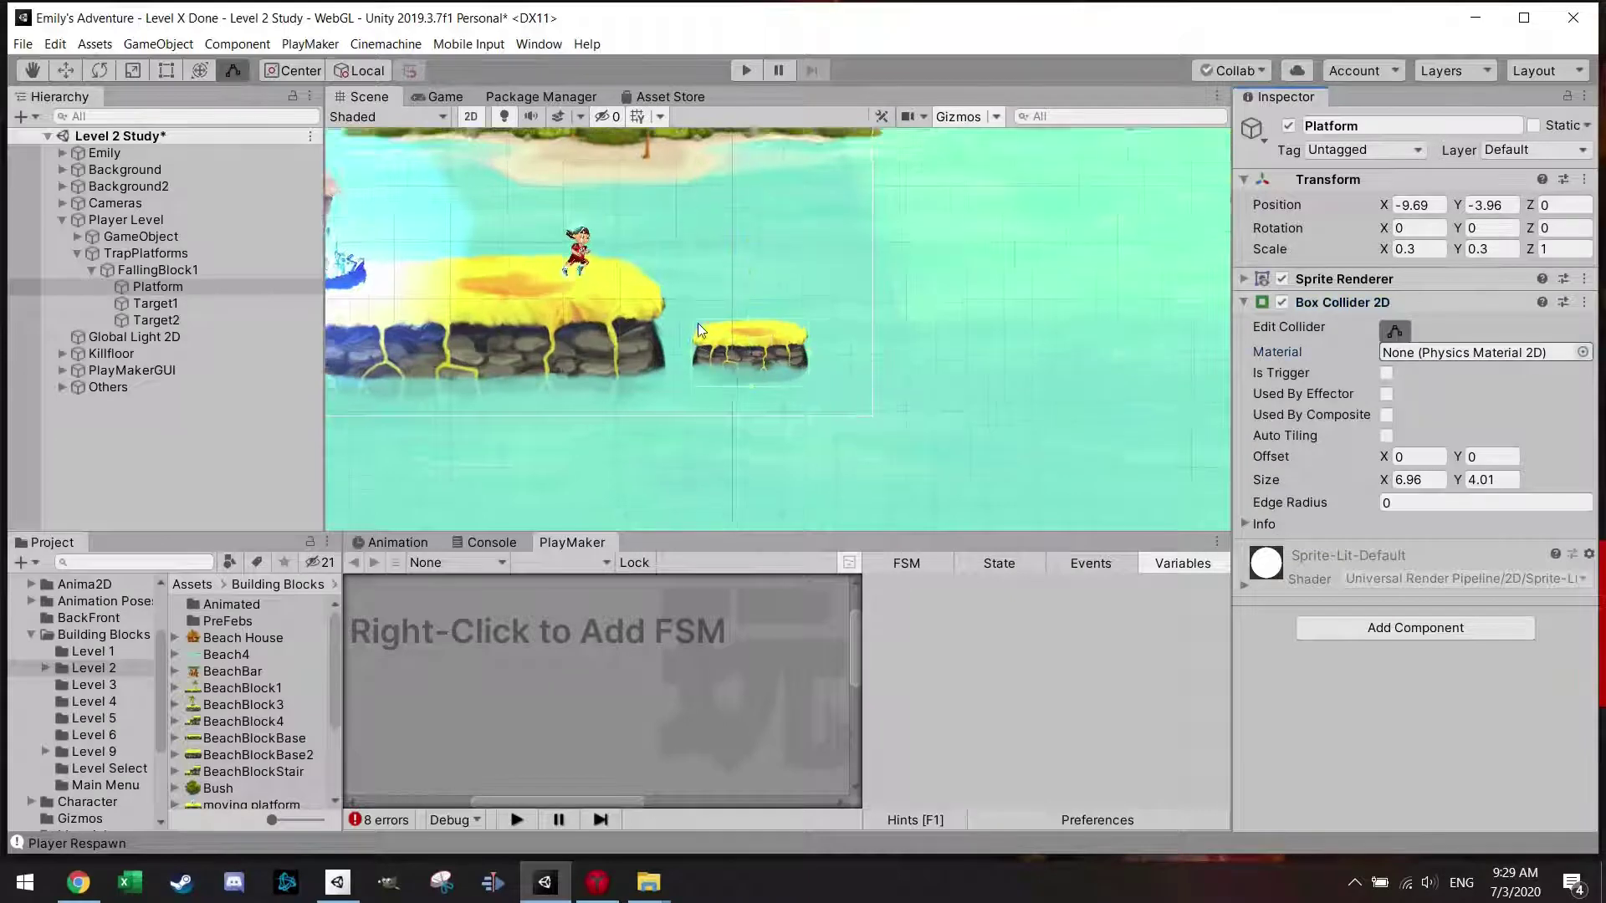
left_click_drag(768, 323, 769, 332)
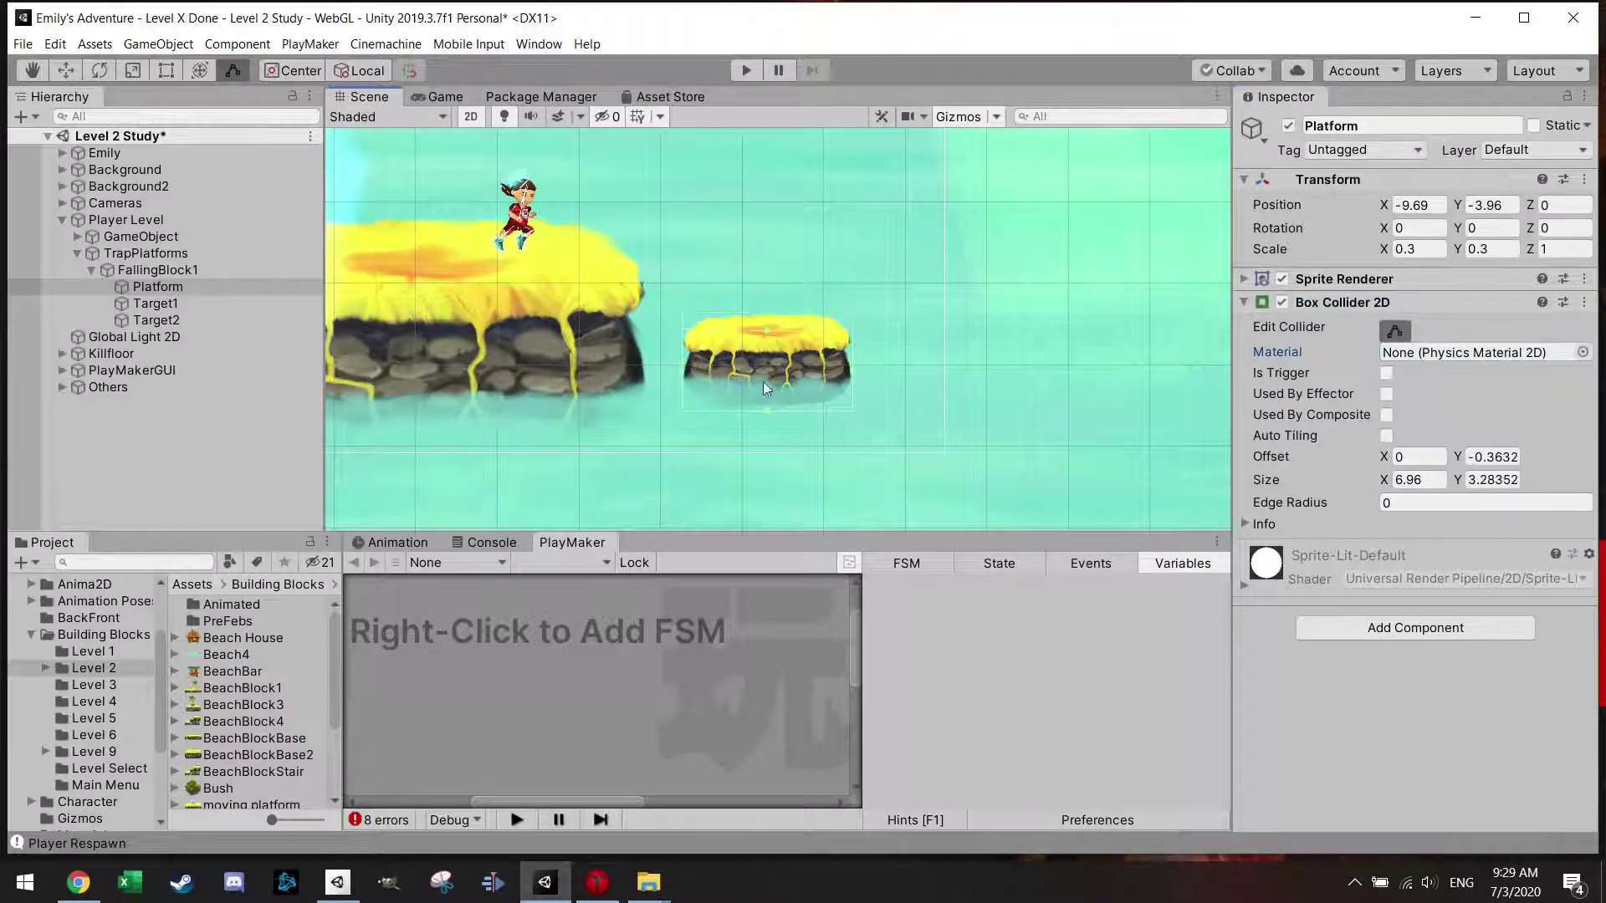
left_click_drag(769, 409, 776, 355)
- Add a second Box Collider 2D set as Is Trigger, sized over the platform's top
left_click(1393, 627)
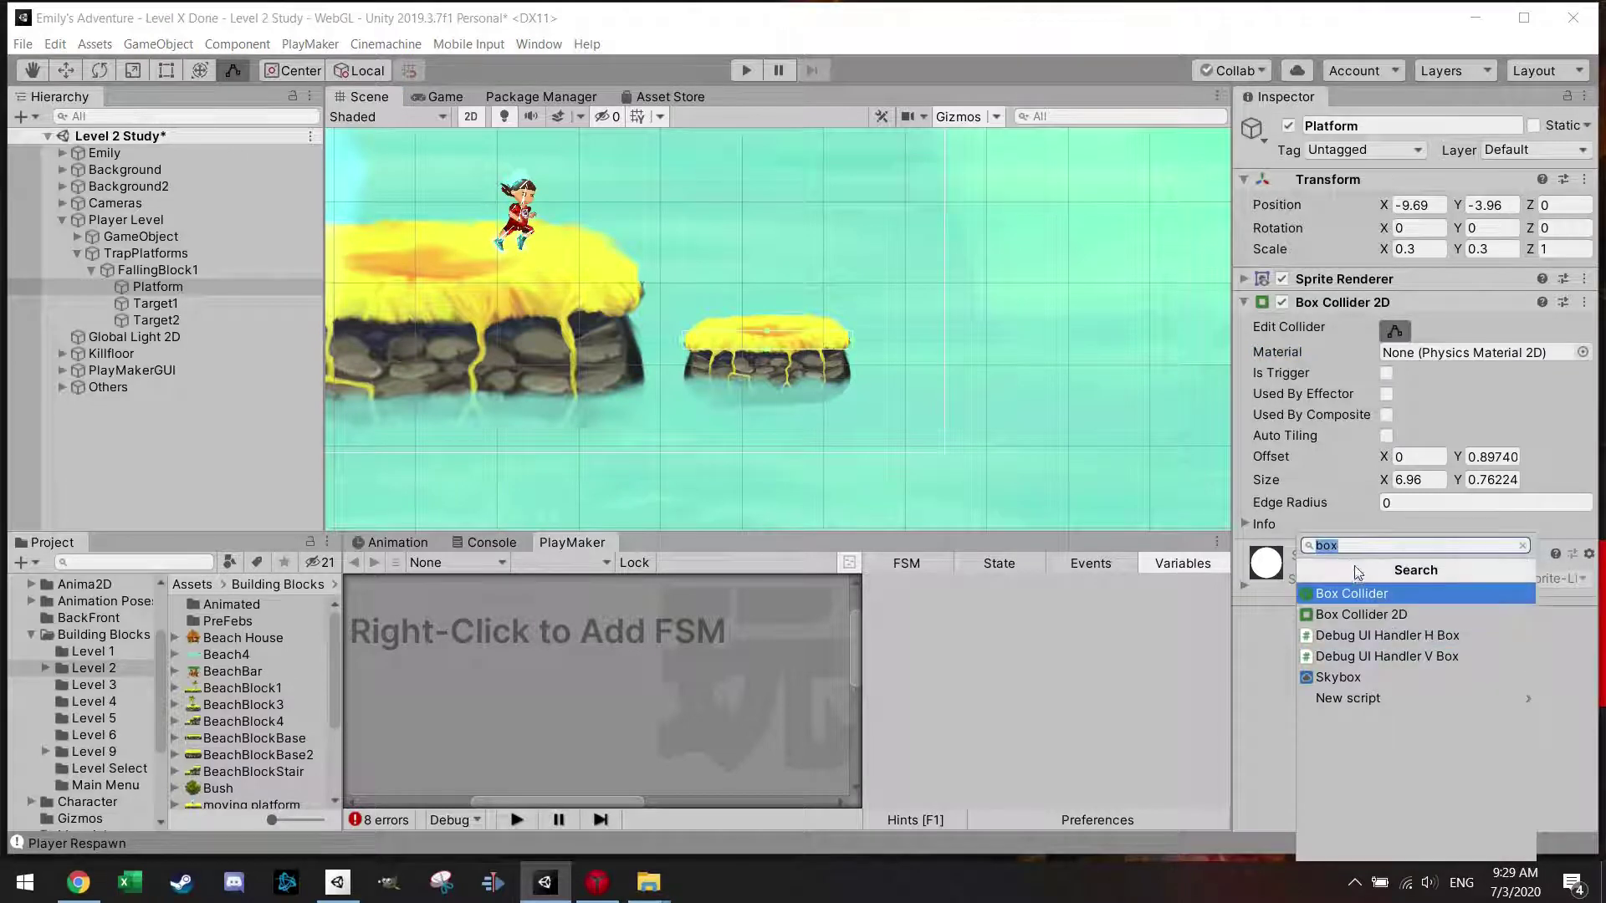
left_click(1378, 614)
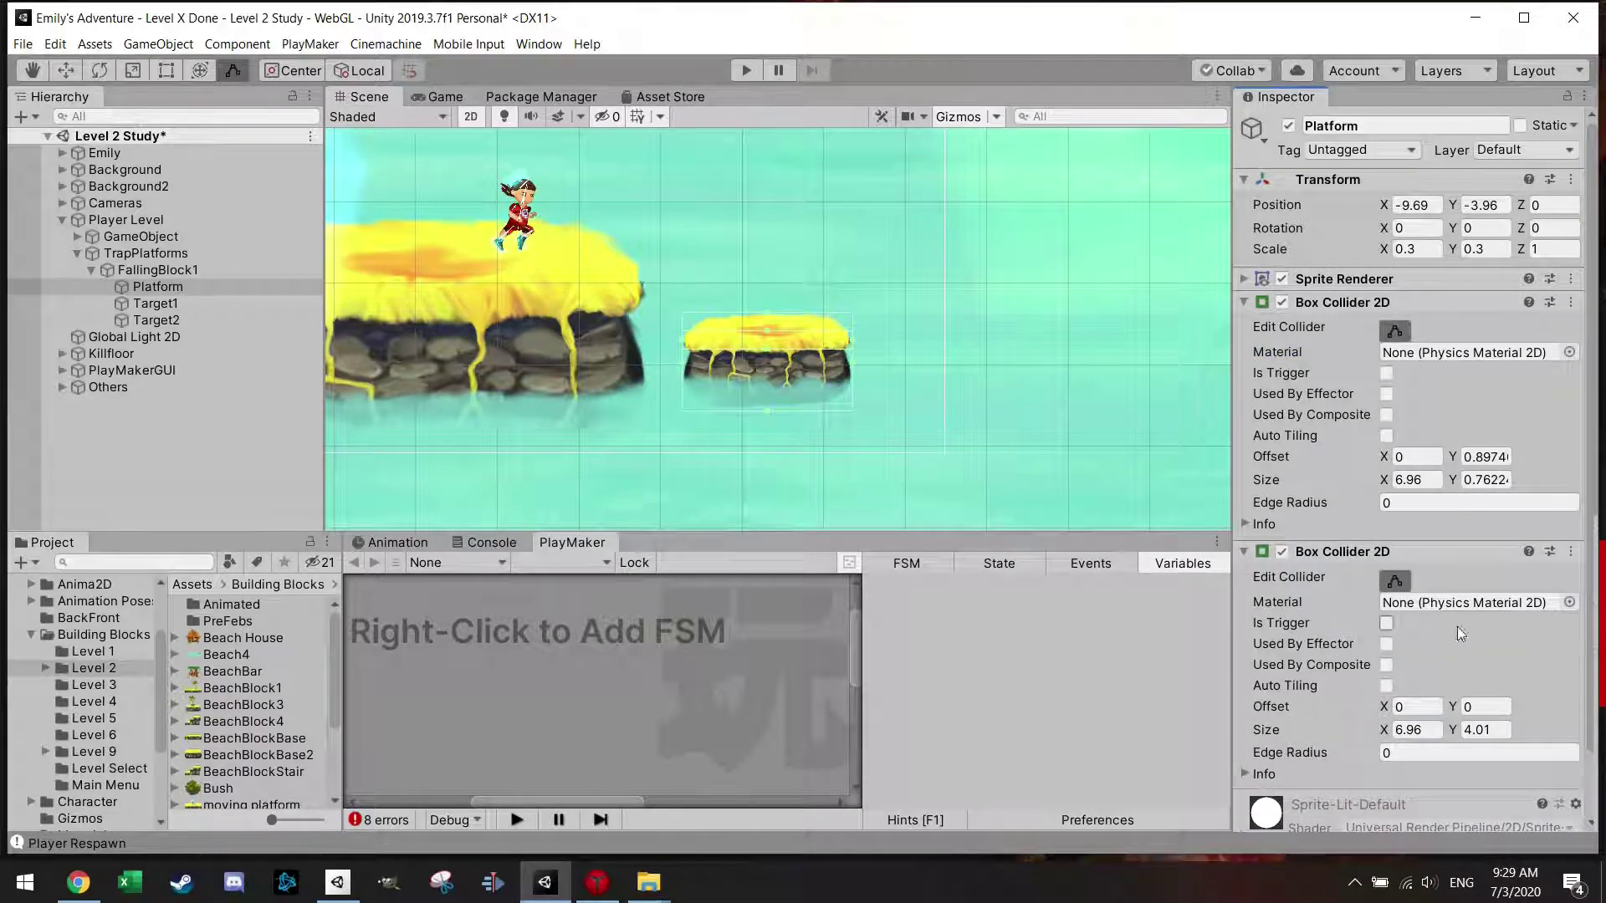
left_click(1386, 625)
left_click_drag(765, 410, 771, 319)
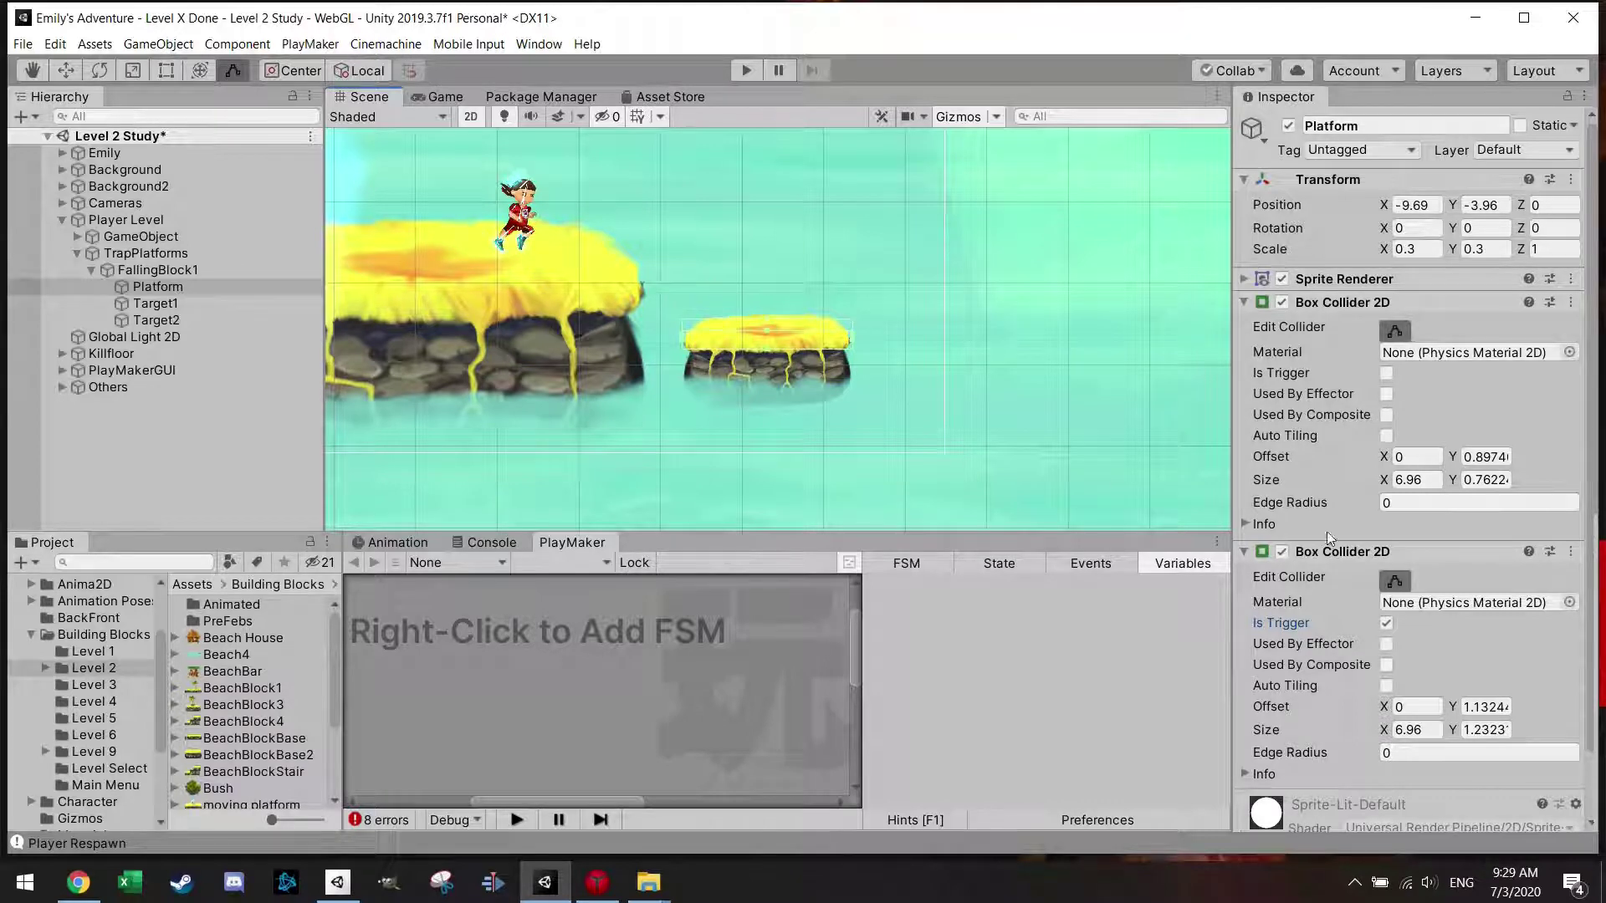
left_click(1243, 552)
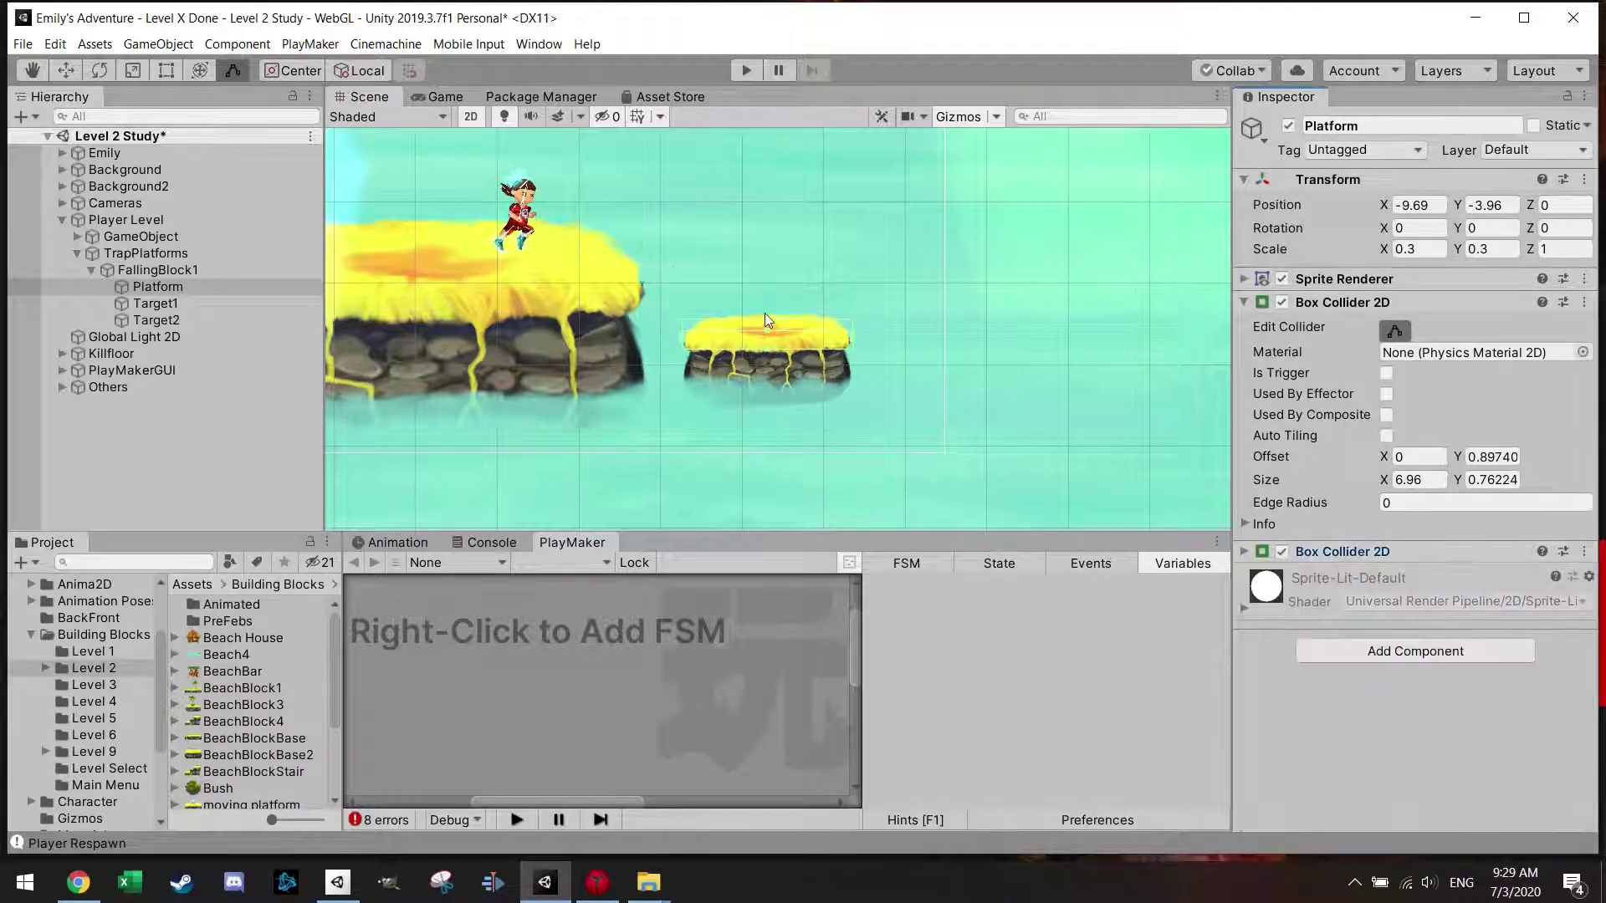
- Drag Target2 straight down to roughly Y -10, far below the trap platform
left_click(166, 303)
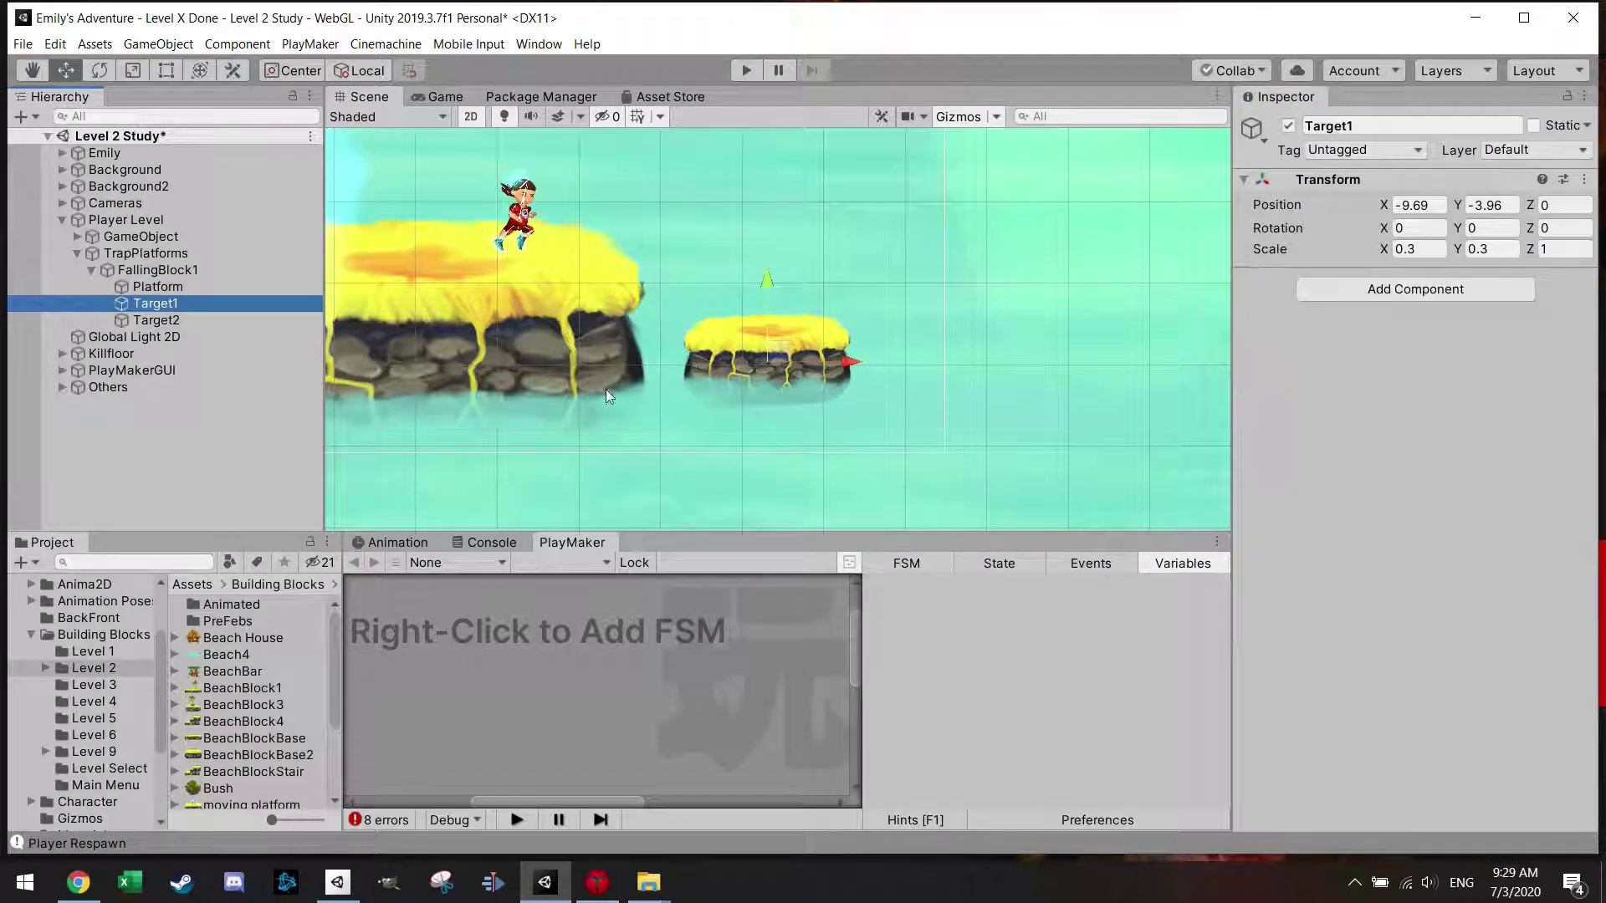
scroll(664, 393, "down", 6)
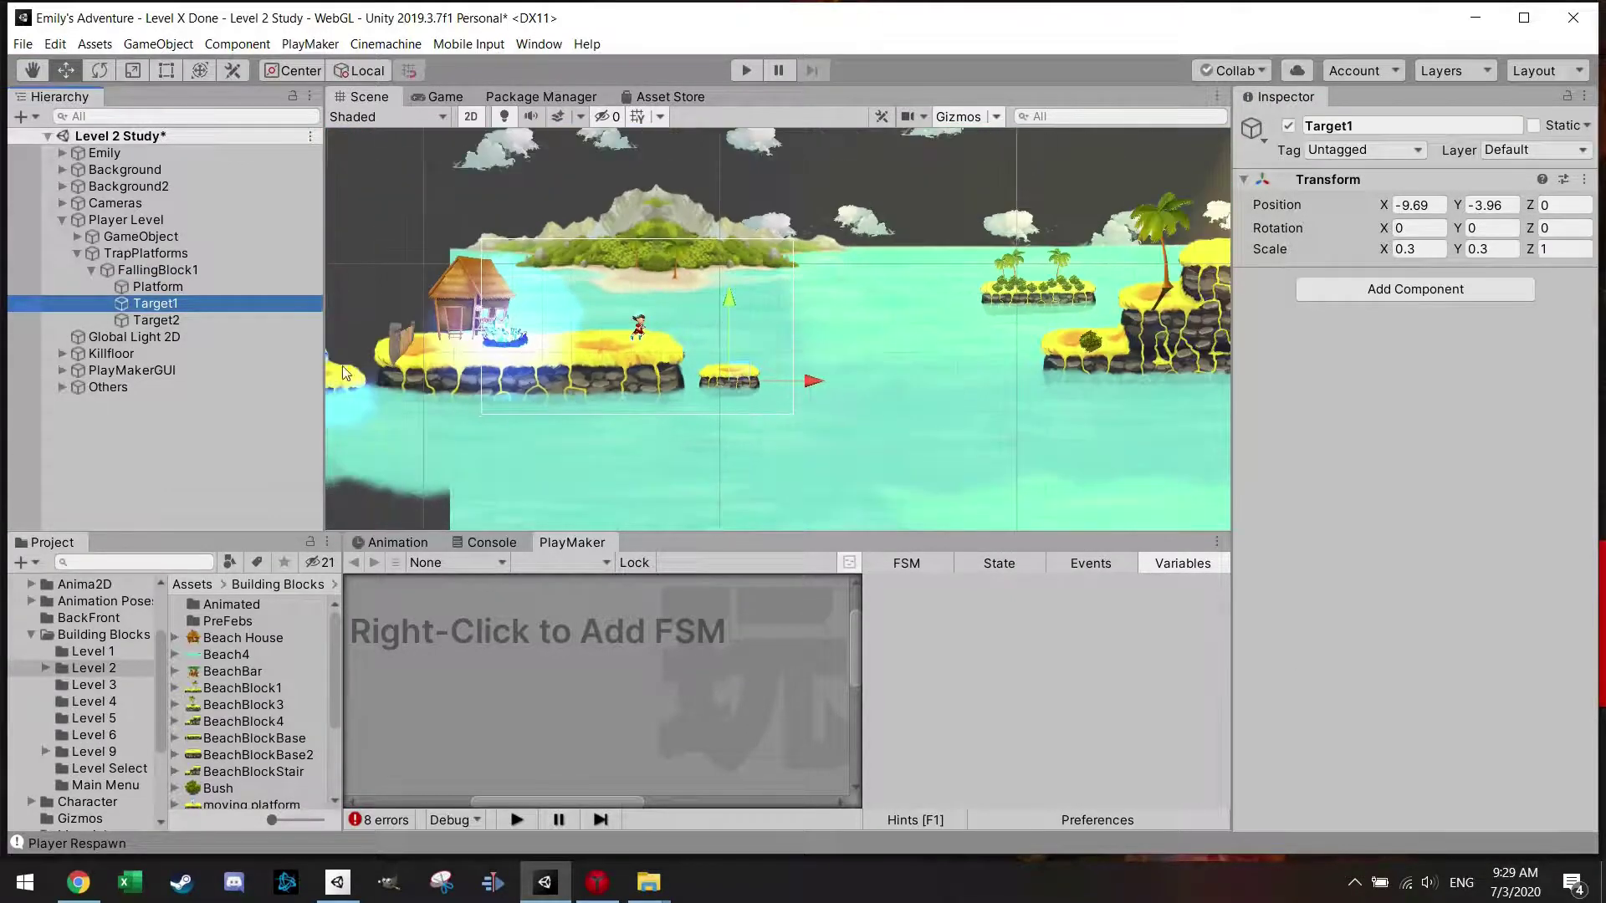
left_click(197, 319)
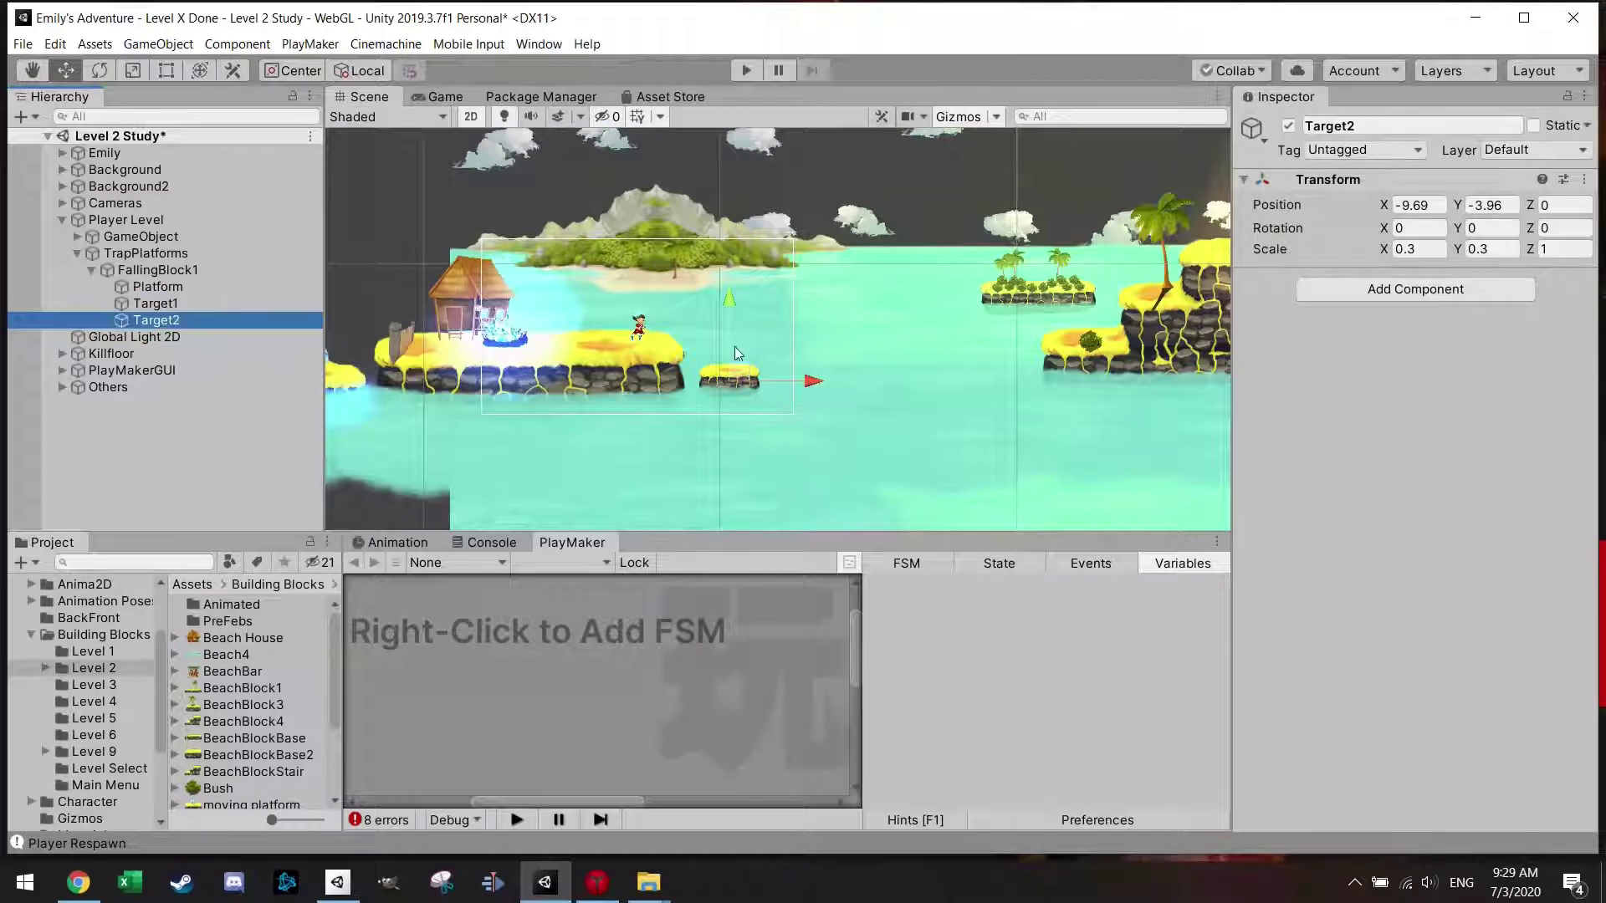
scroll(753, 418, "down", 4)
left_click_drag(728, 312, 724, 448)
left_click(183, 286)
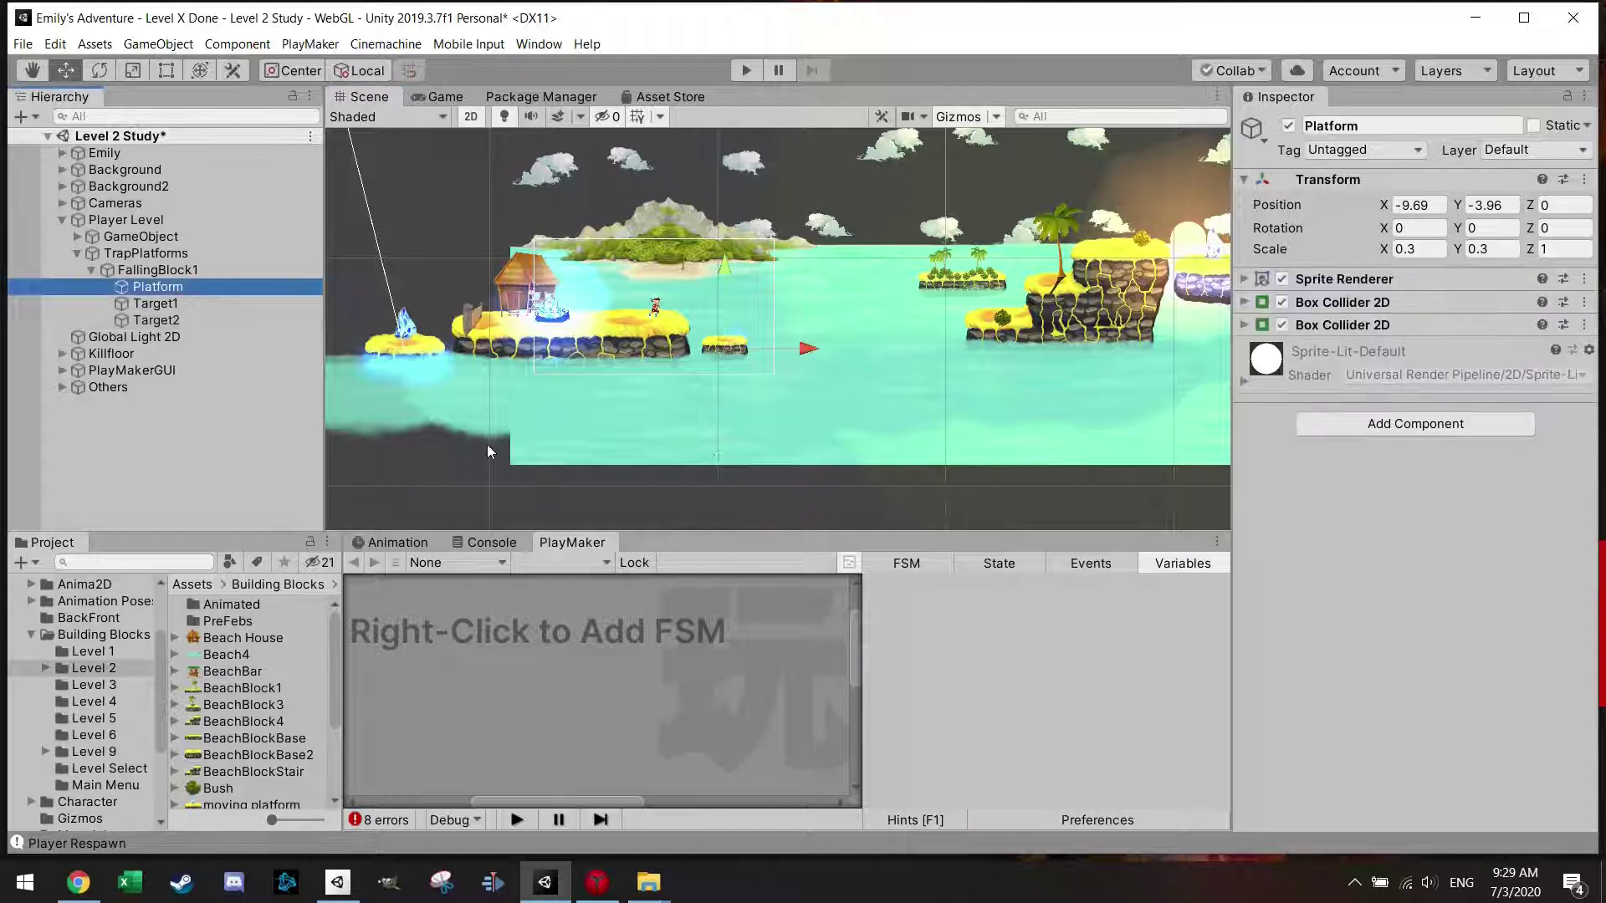
- Add a PlayMaker FSM to the Platform object
right_click(581, 635)
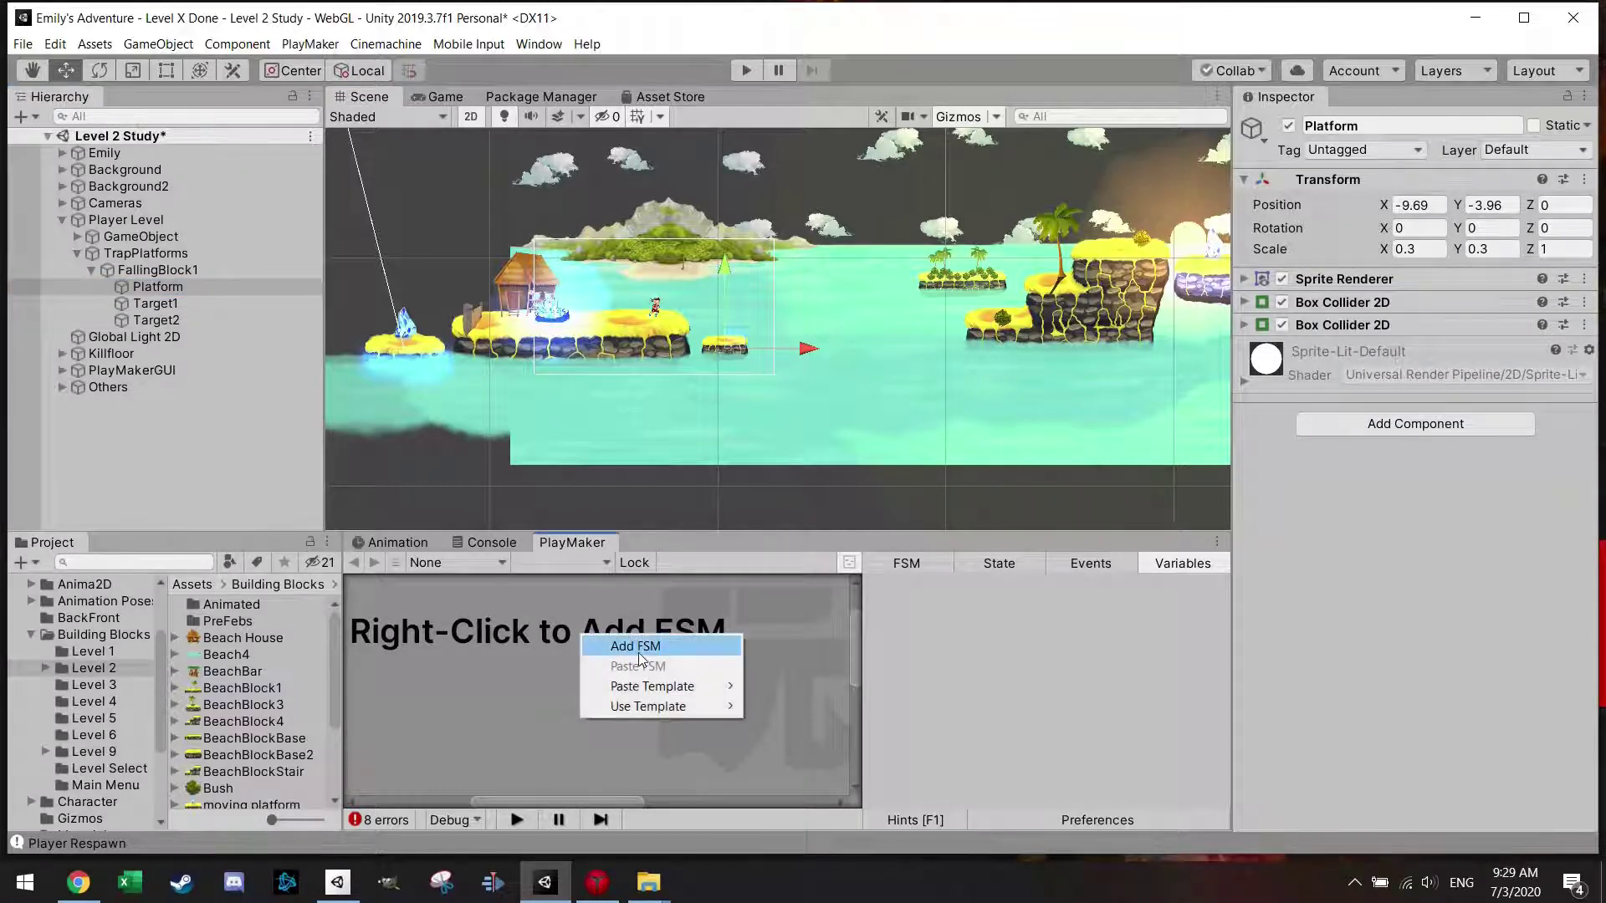
left_click(639, 653)
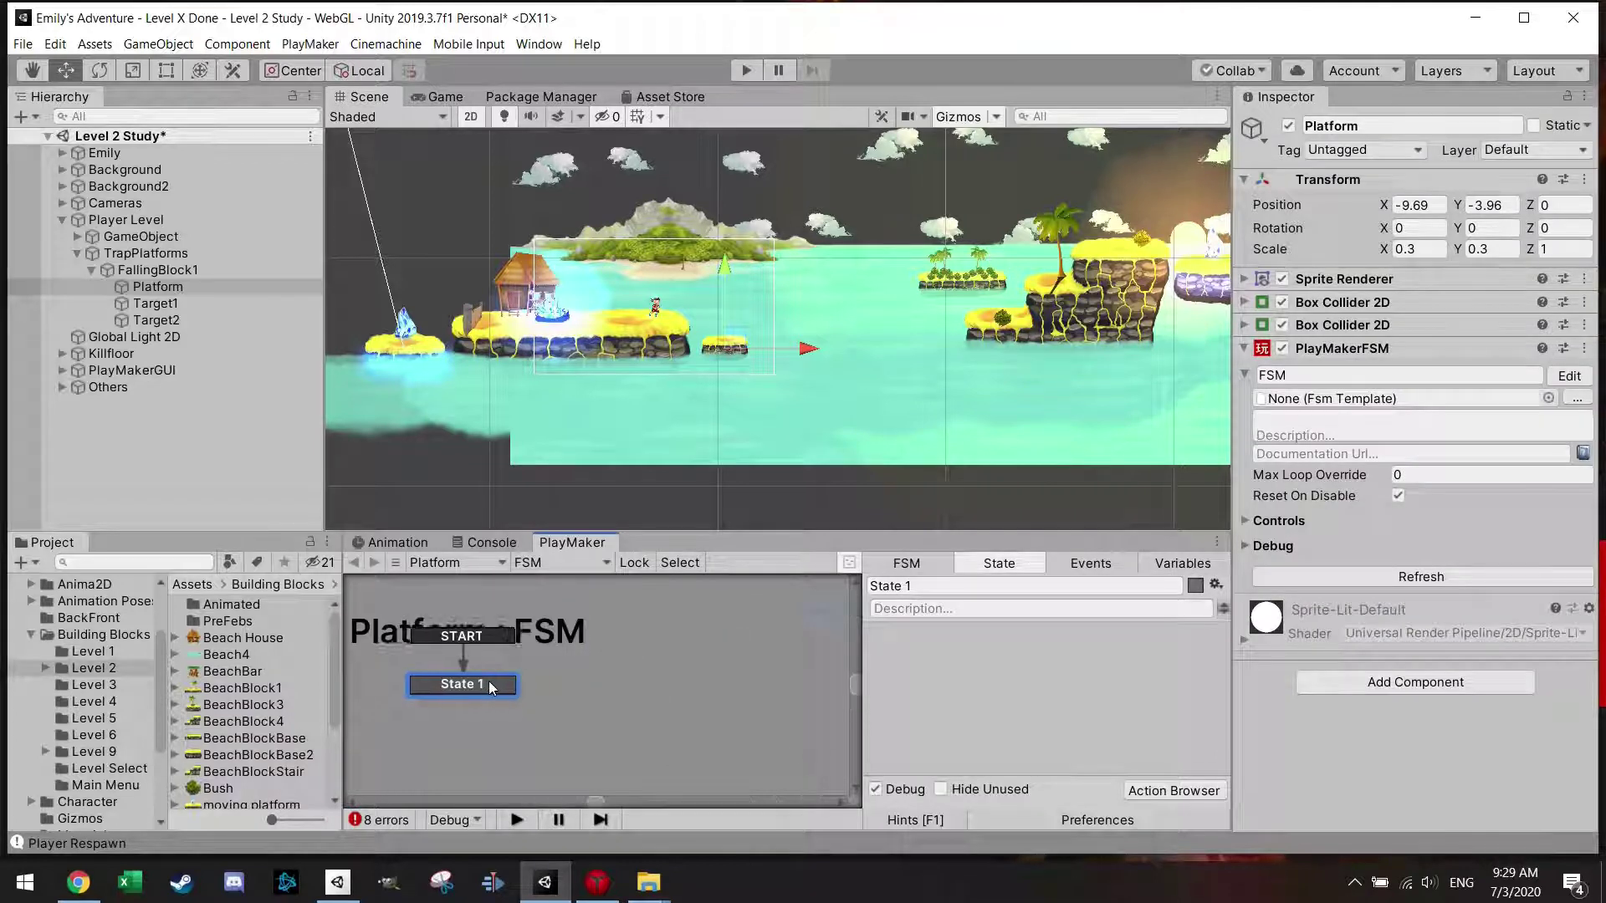
left_click_drag(489, 681, 513, 671)
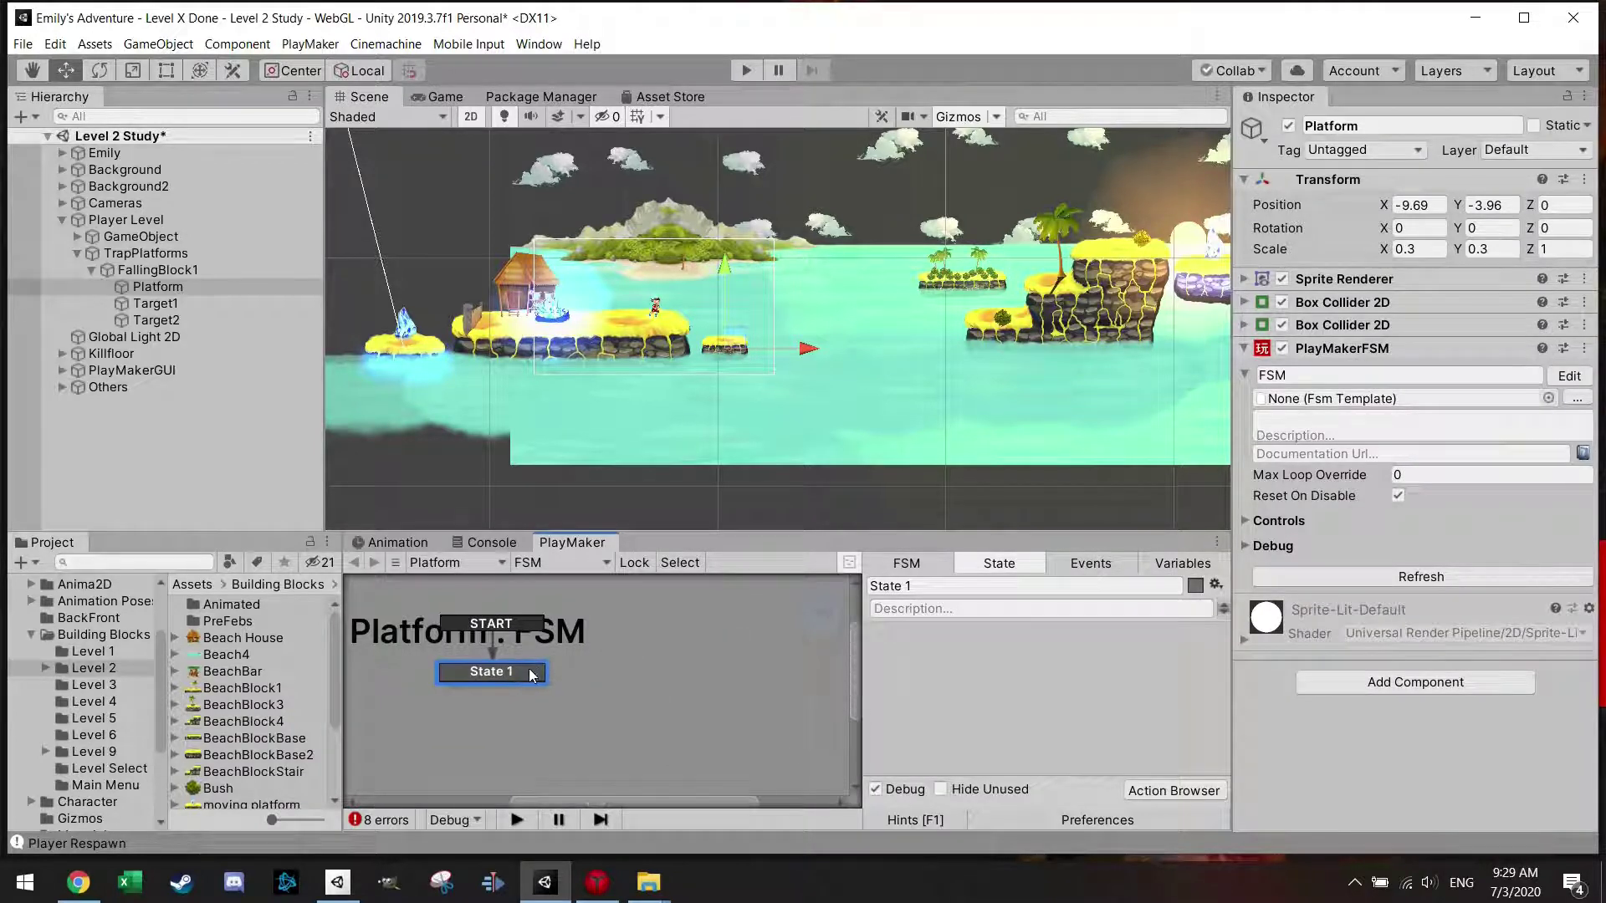
- Add a Trigger2D Event action to State 1 with Collide Tag set to Player
left_click(1174, 791)
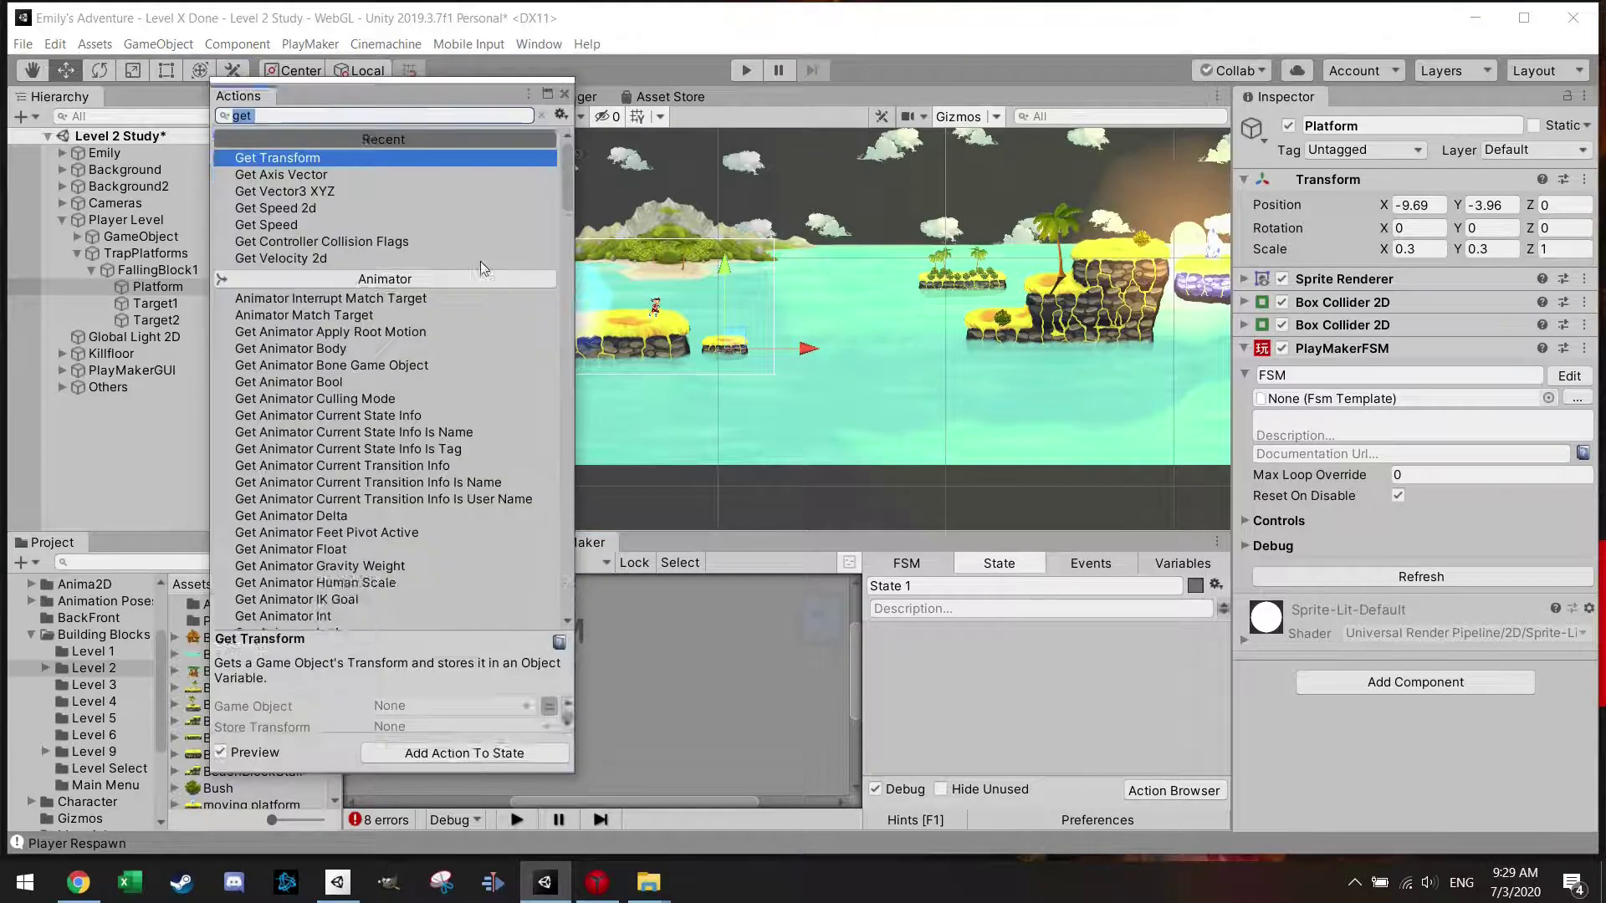
type("trigg")
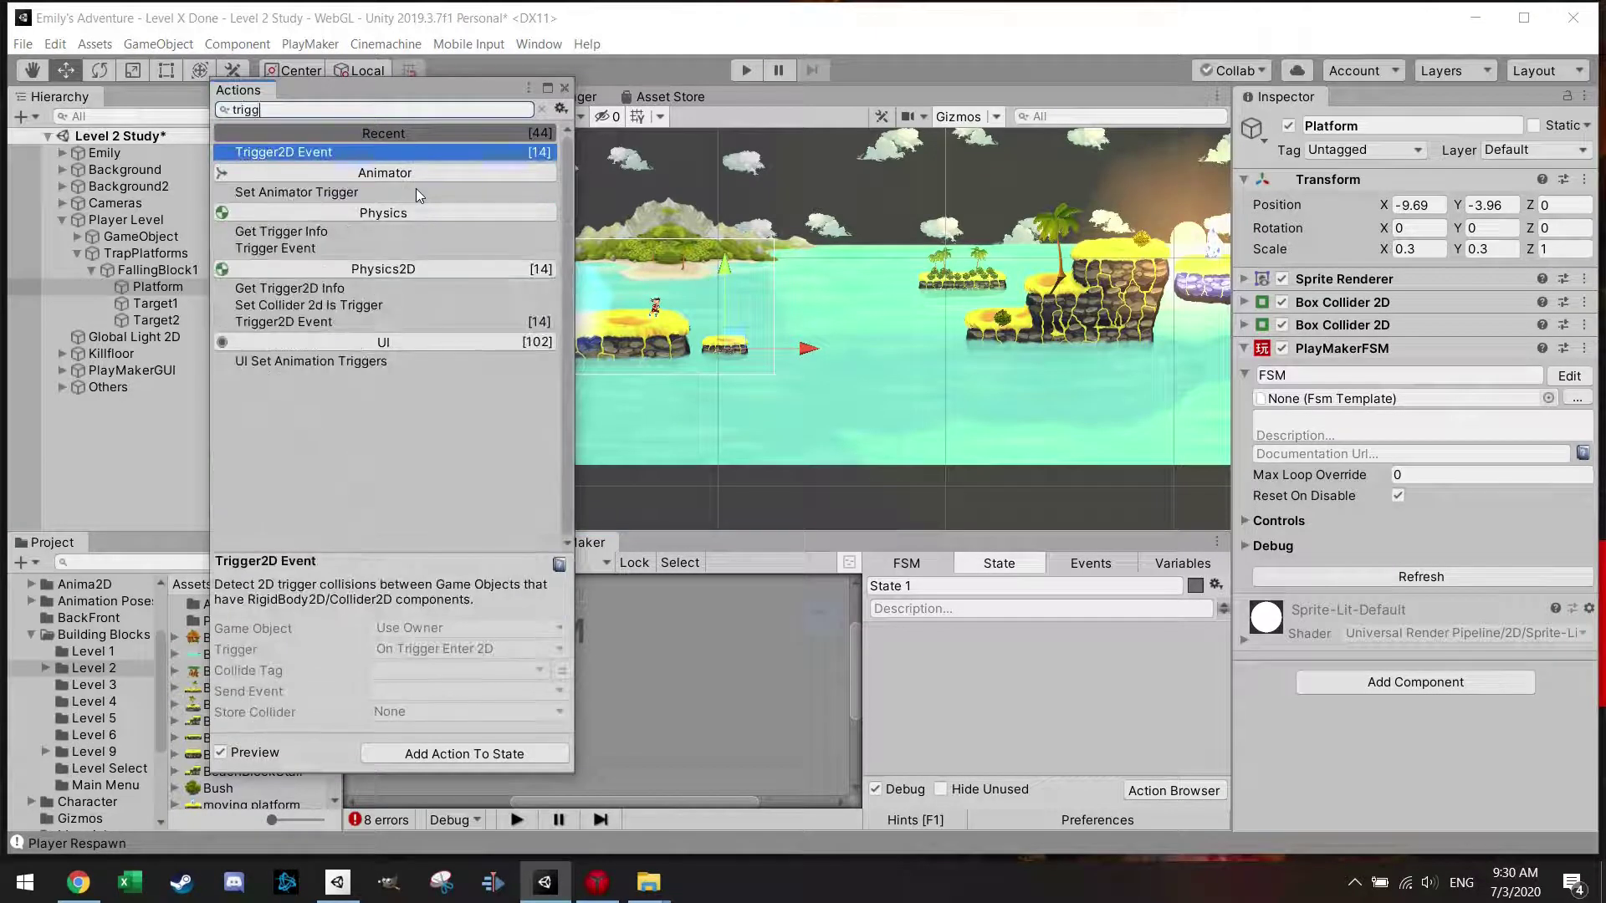
double_click(343, 153)
left_click(566, 88)
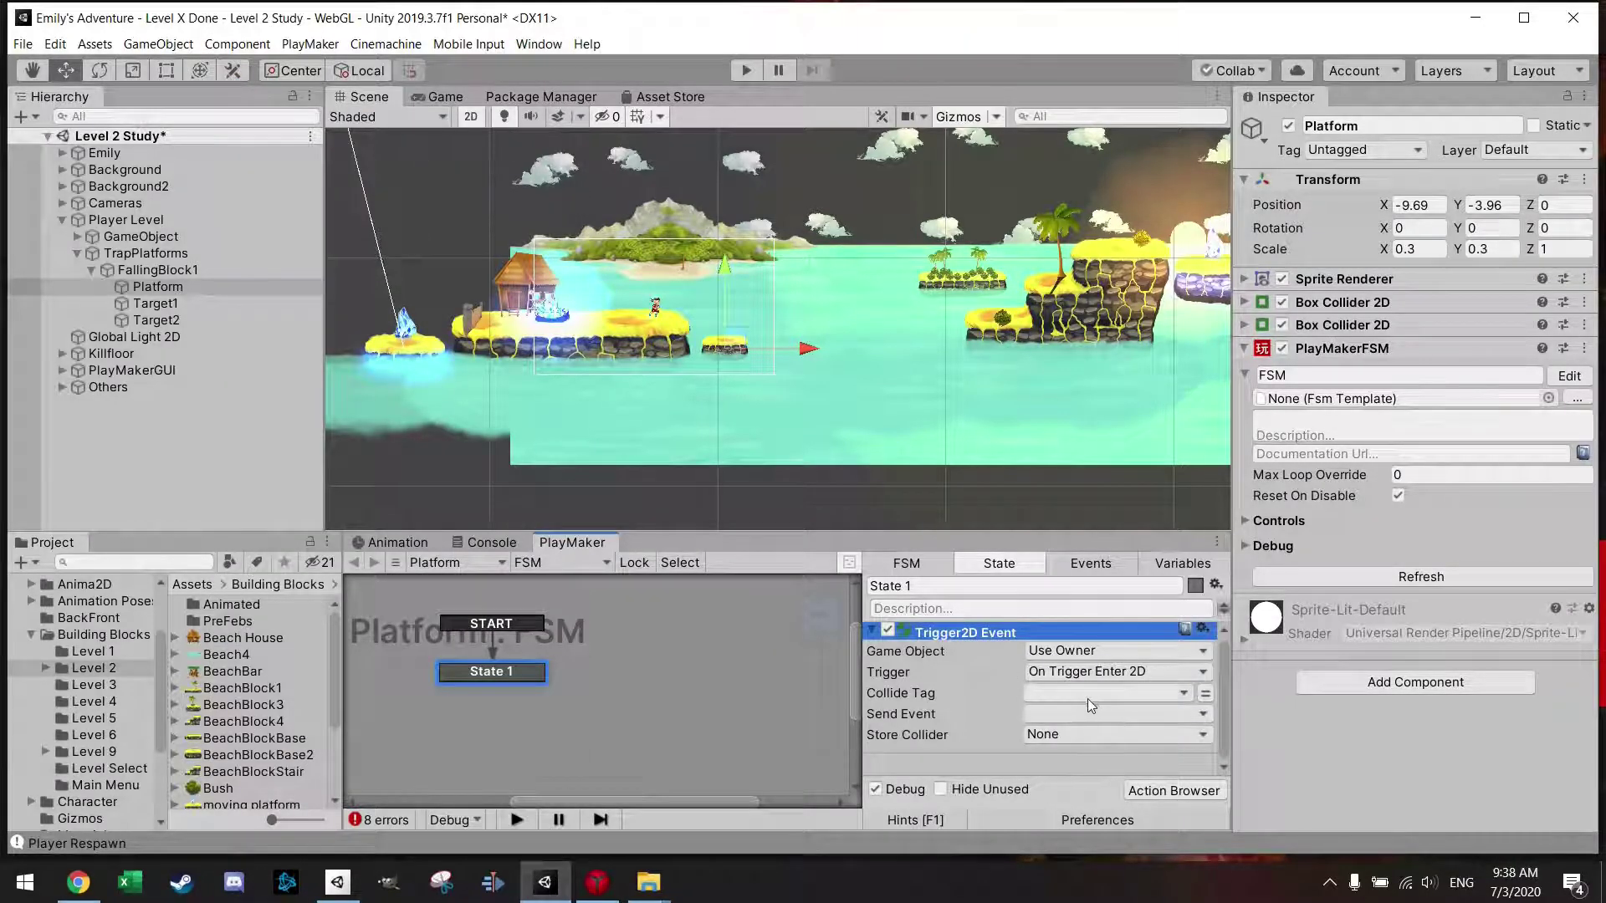
left_click(1091, 698)
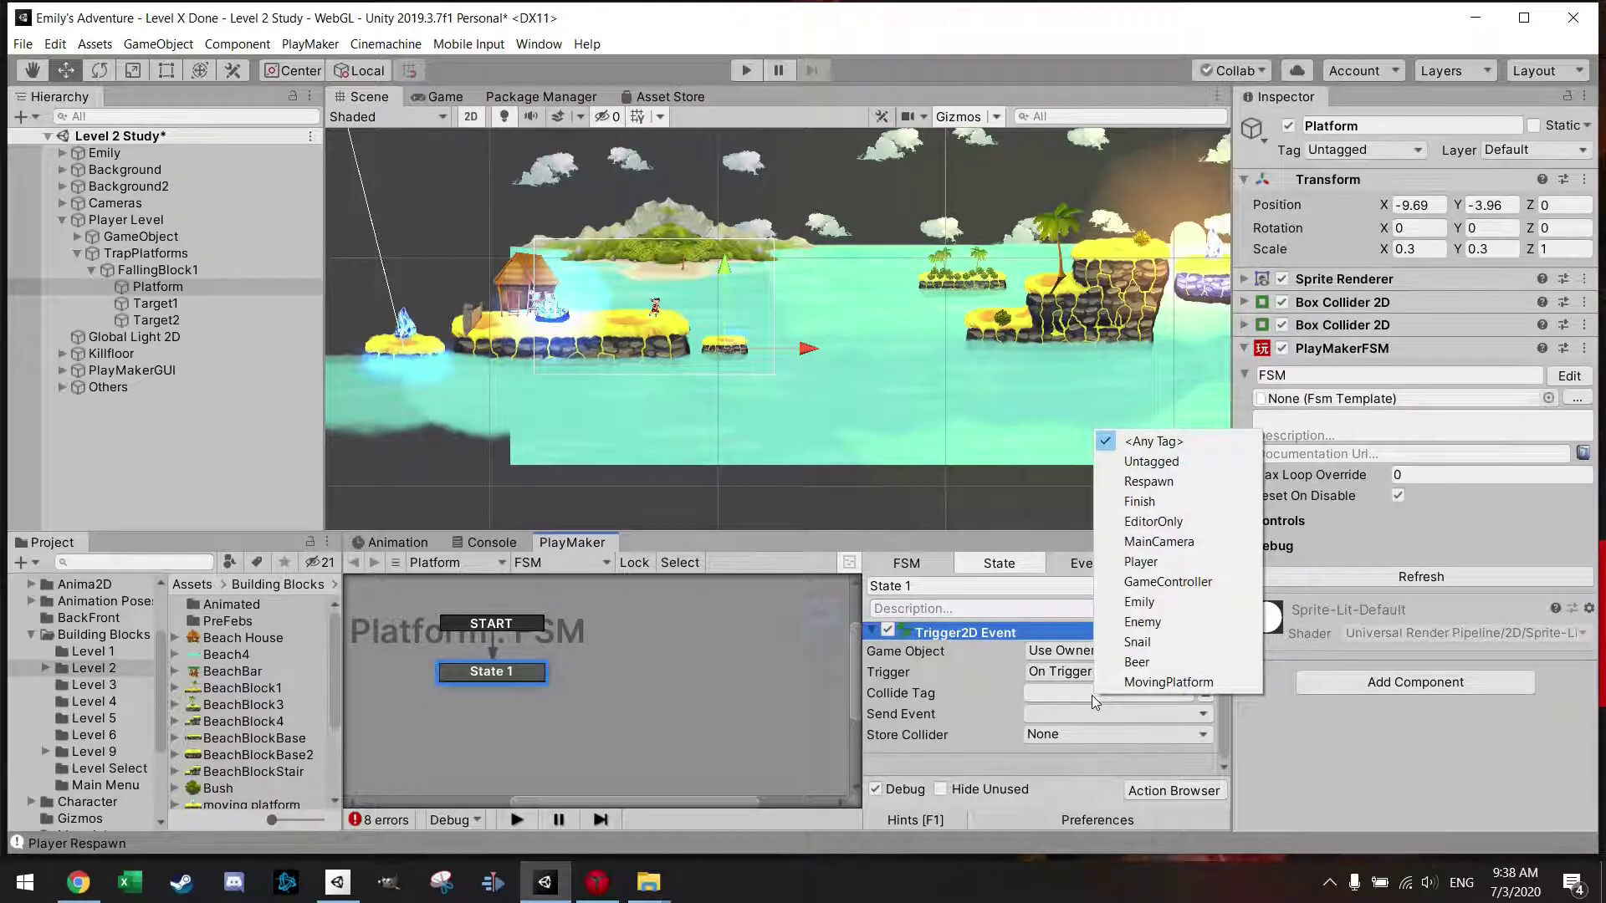
left_click(1141, 561)
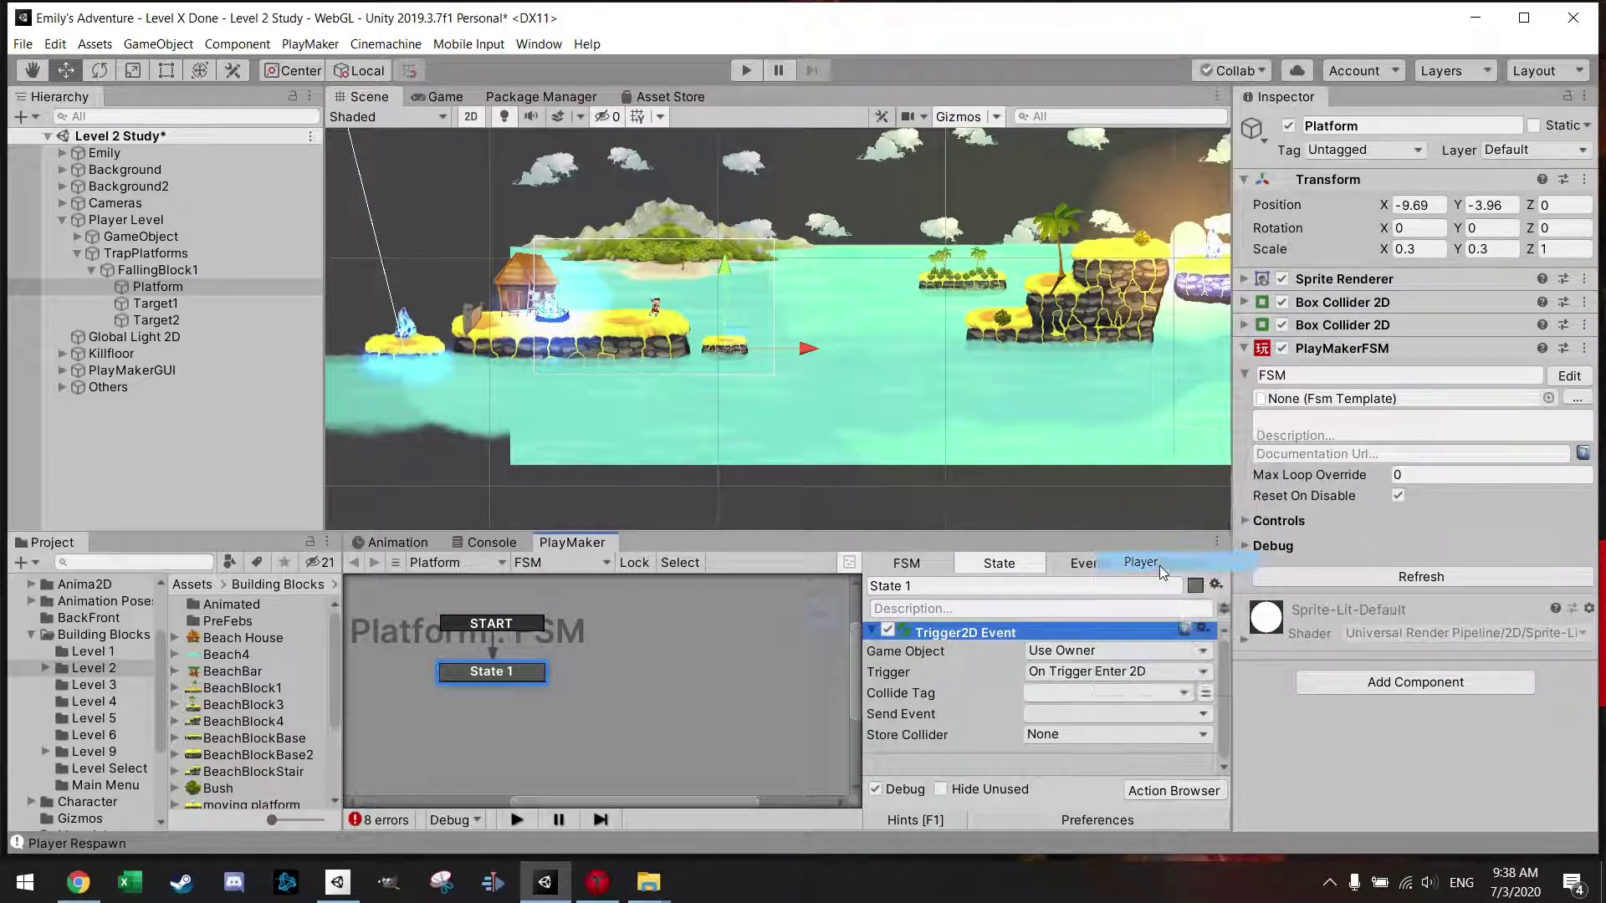
- Change the Emily character's tag from Emily to Player
left_click(118, 152)
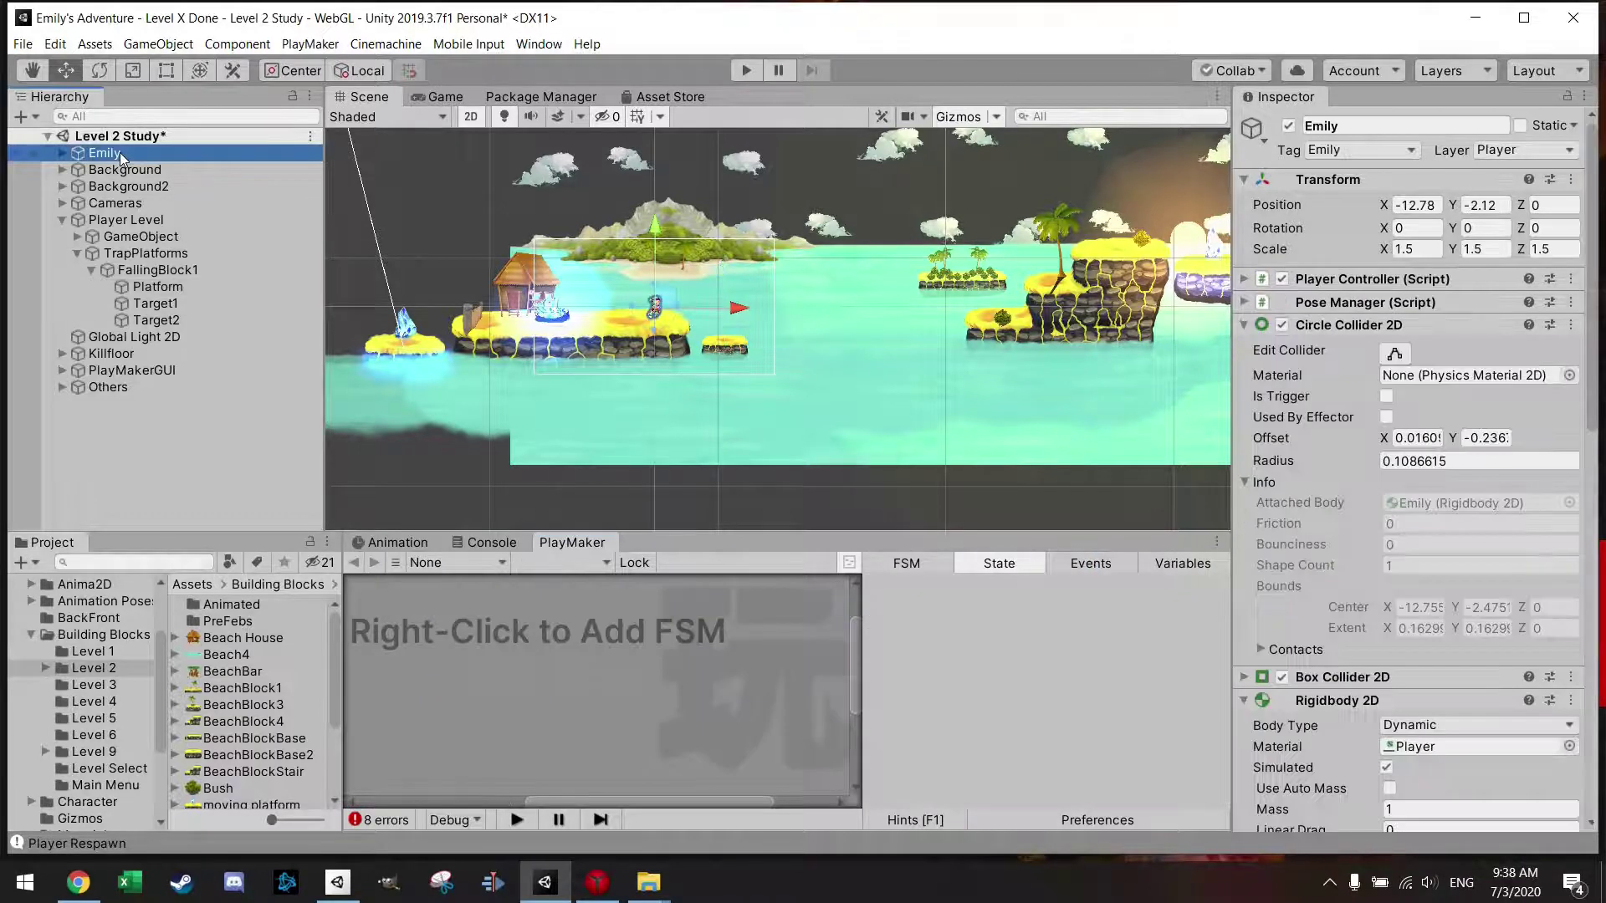
left_click(1361, 150)
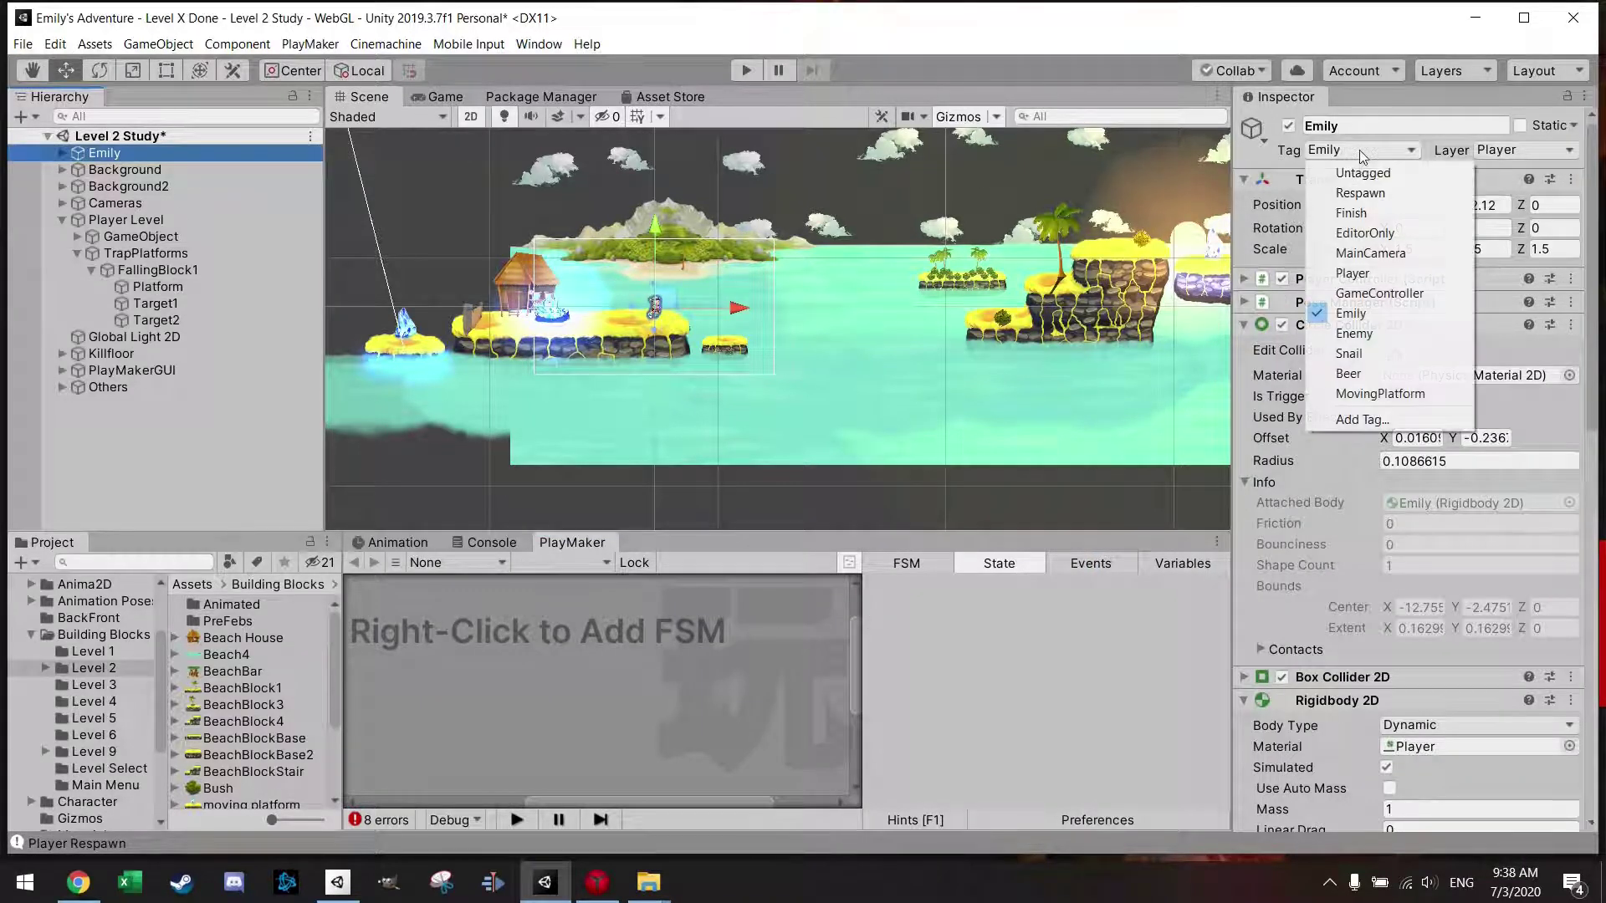
left_click(1375, 273)
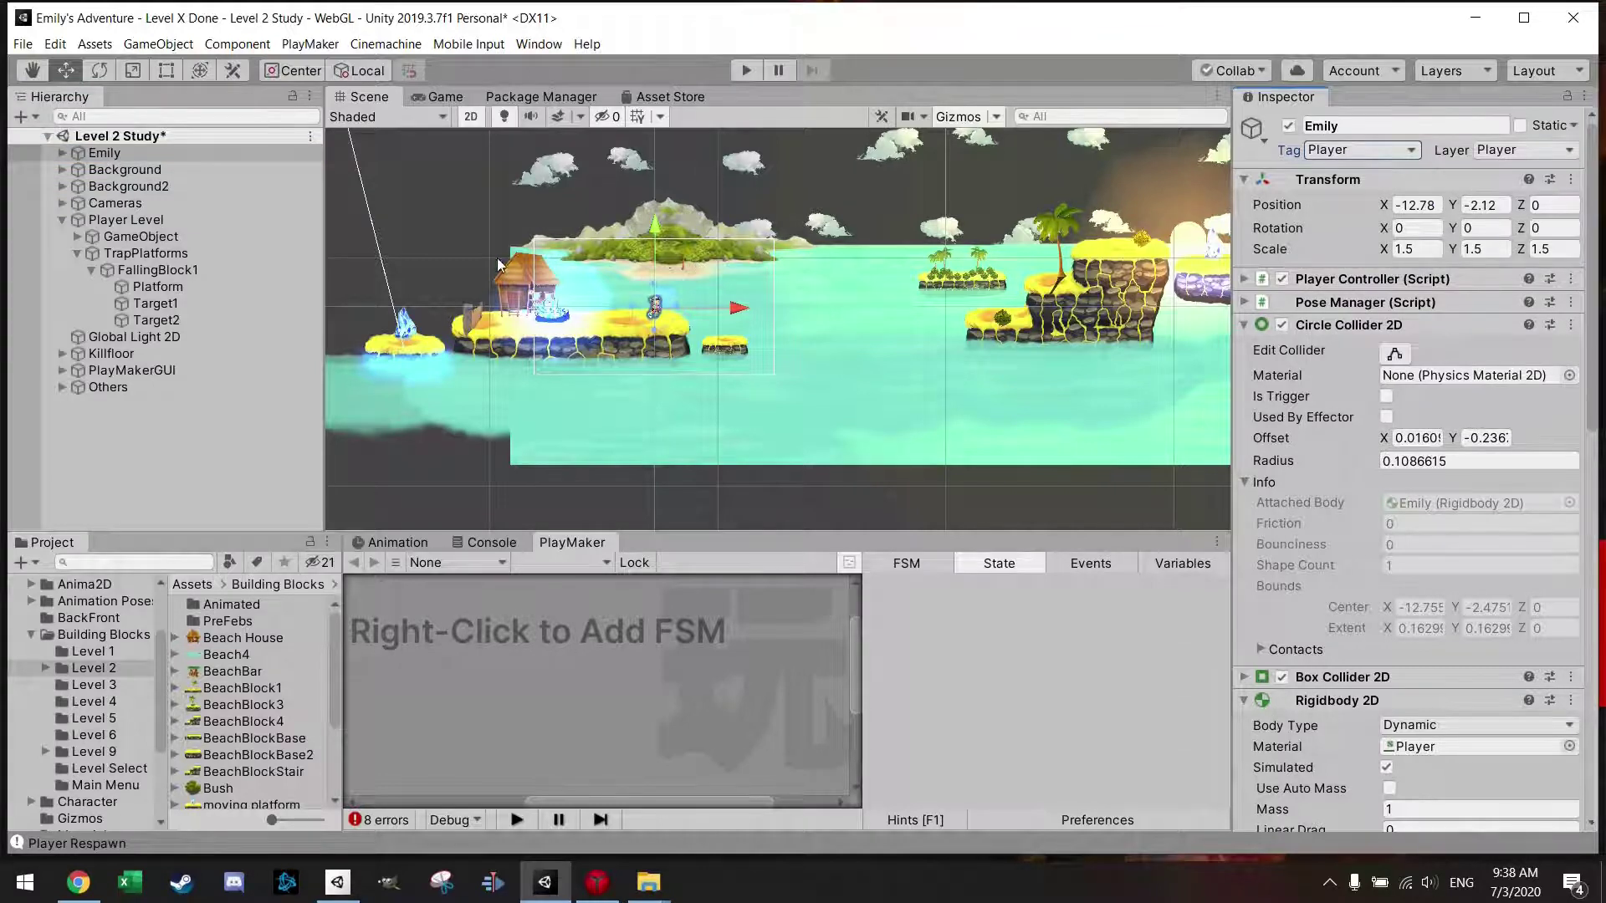
left_click(736, 343)
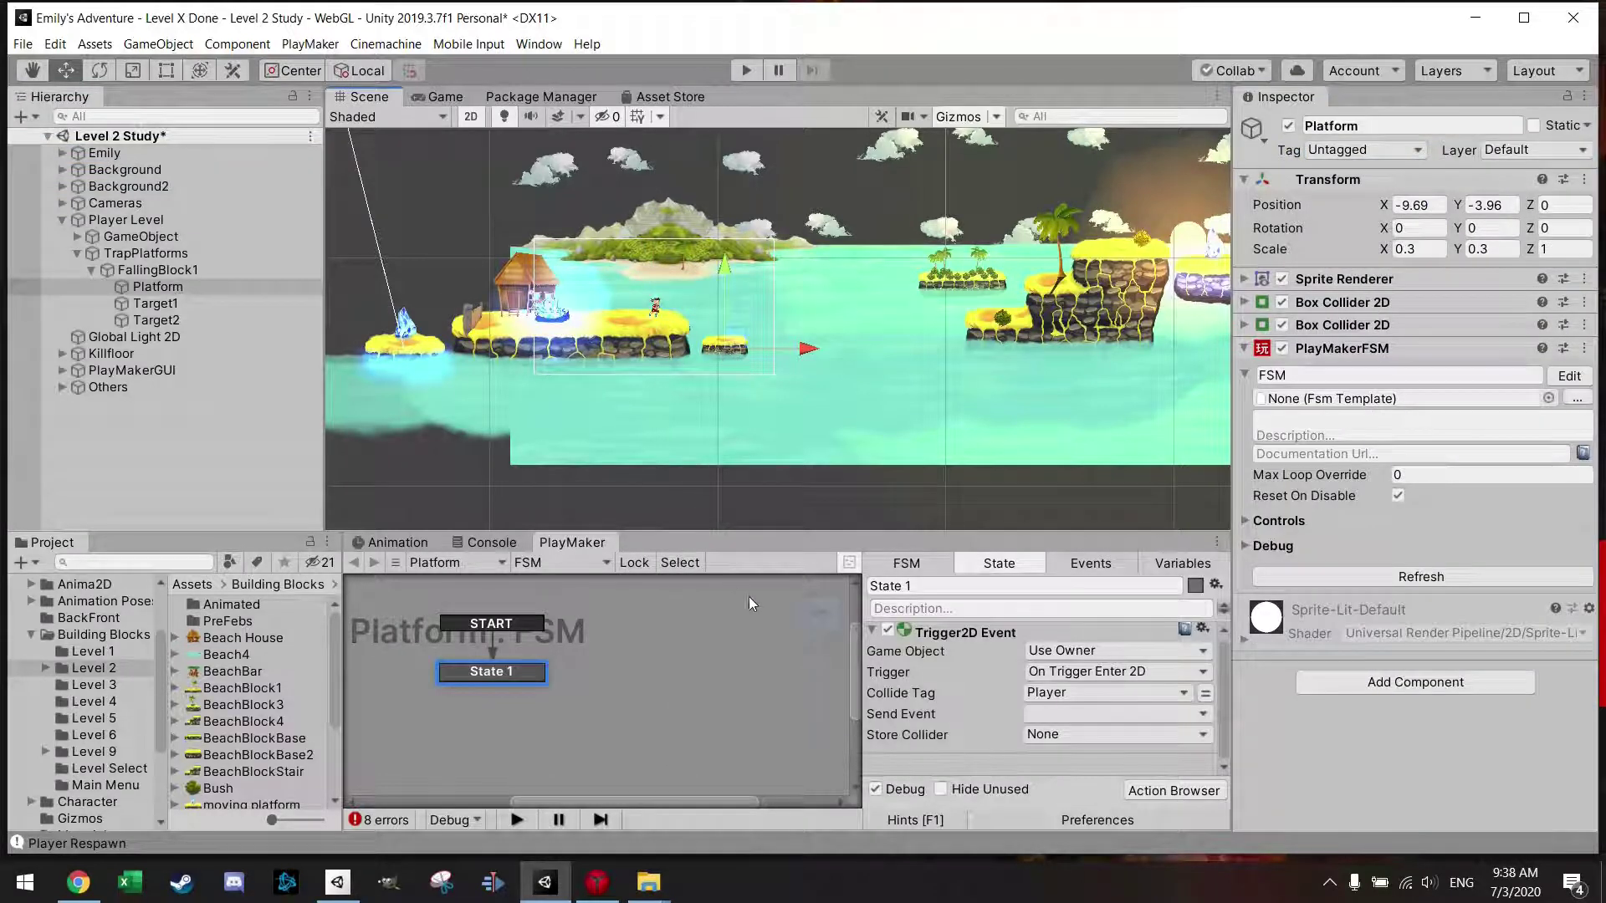
- Add a second state to the Platform FSM and place it right of State 1
left_click(1092, 712)
left_click(1092, 715)
right_click(546, 704)
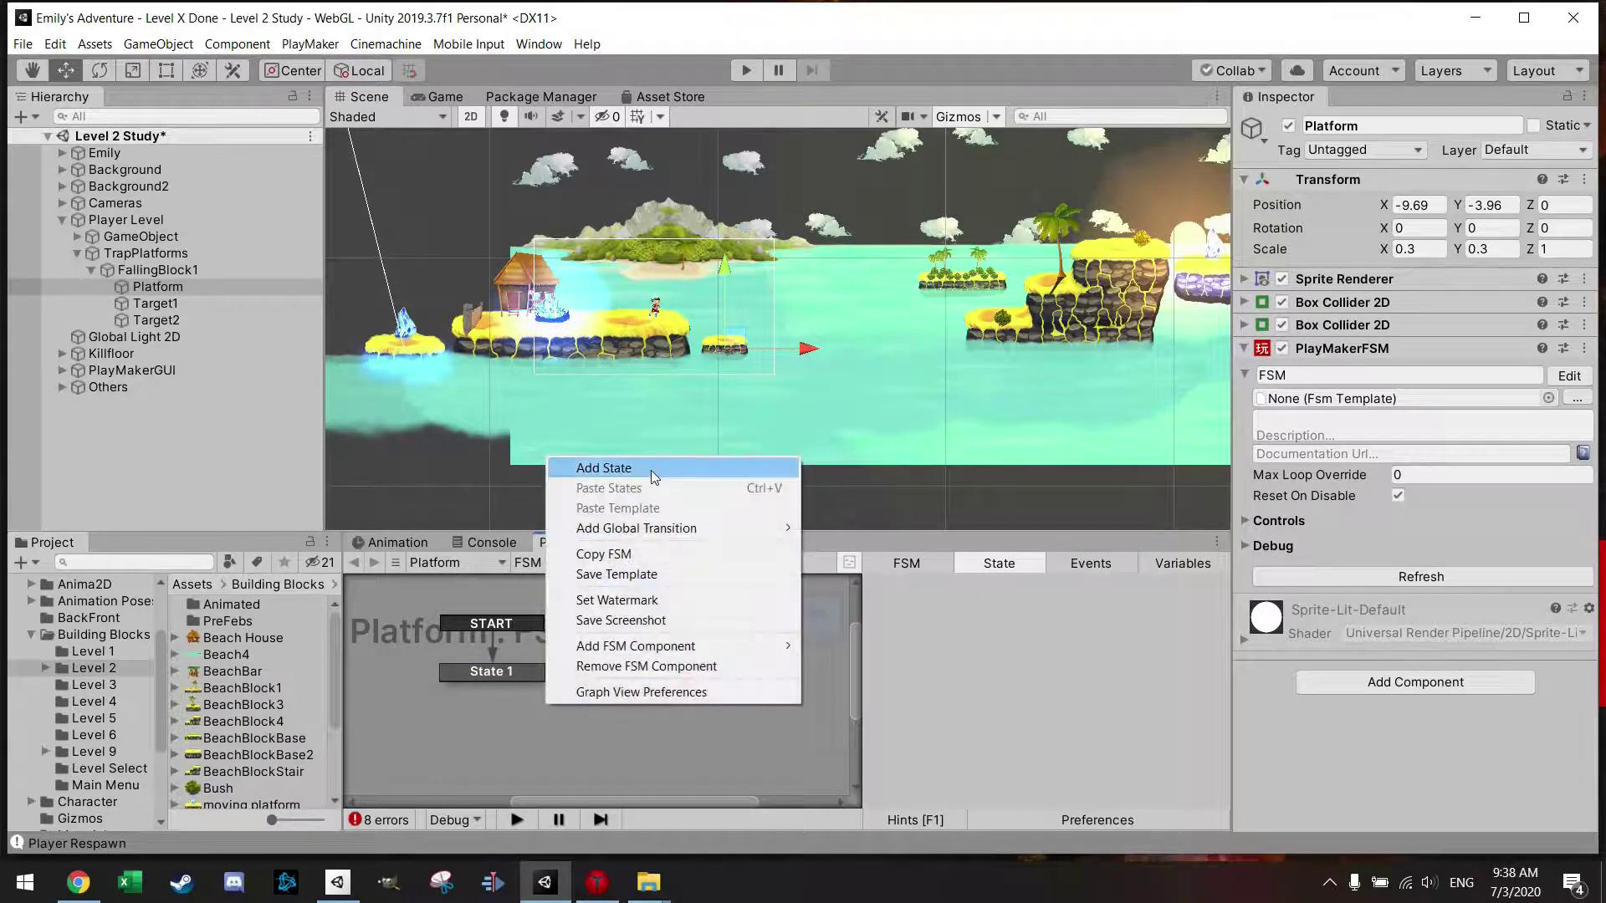
left_click(589, 467)
left_click_drag(577, 711, 644, 671)
- Have State 1's trigger send FINISHED into State 2, renamed RandomWait
right_click(529, 669)
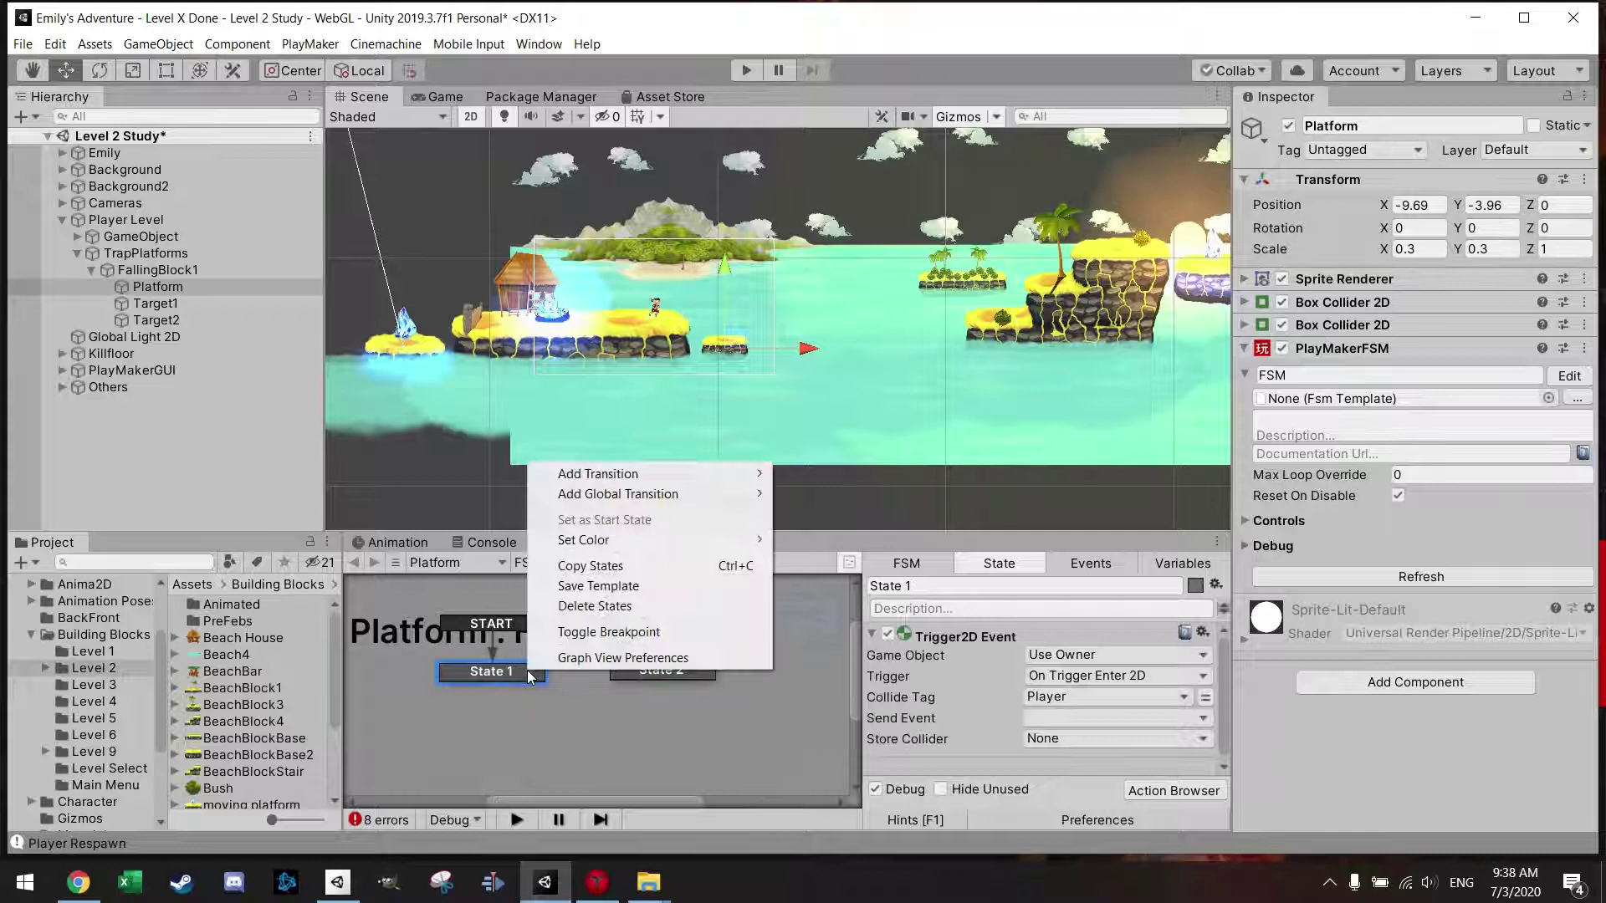
mouse_move(644, 483)
left_click(803, 474)
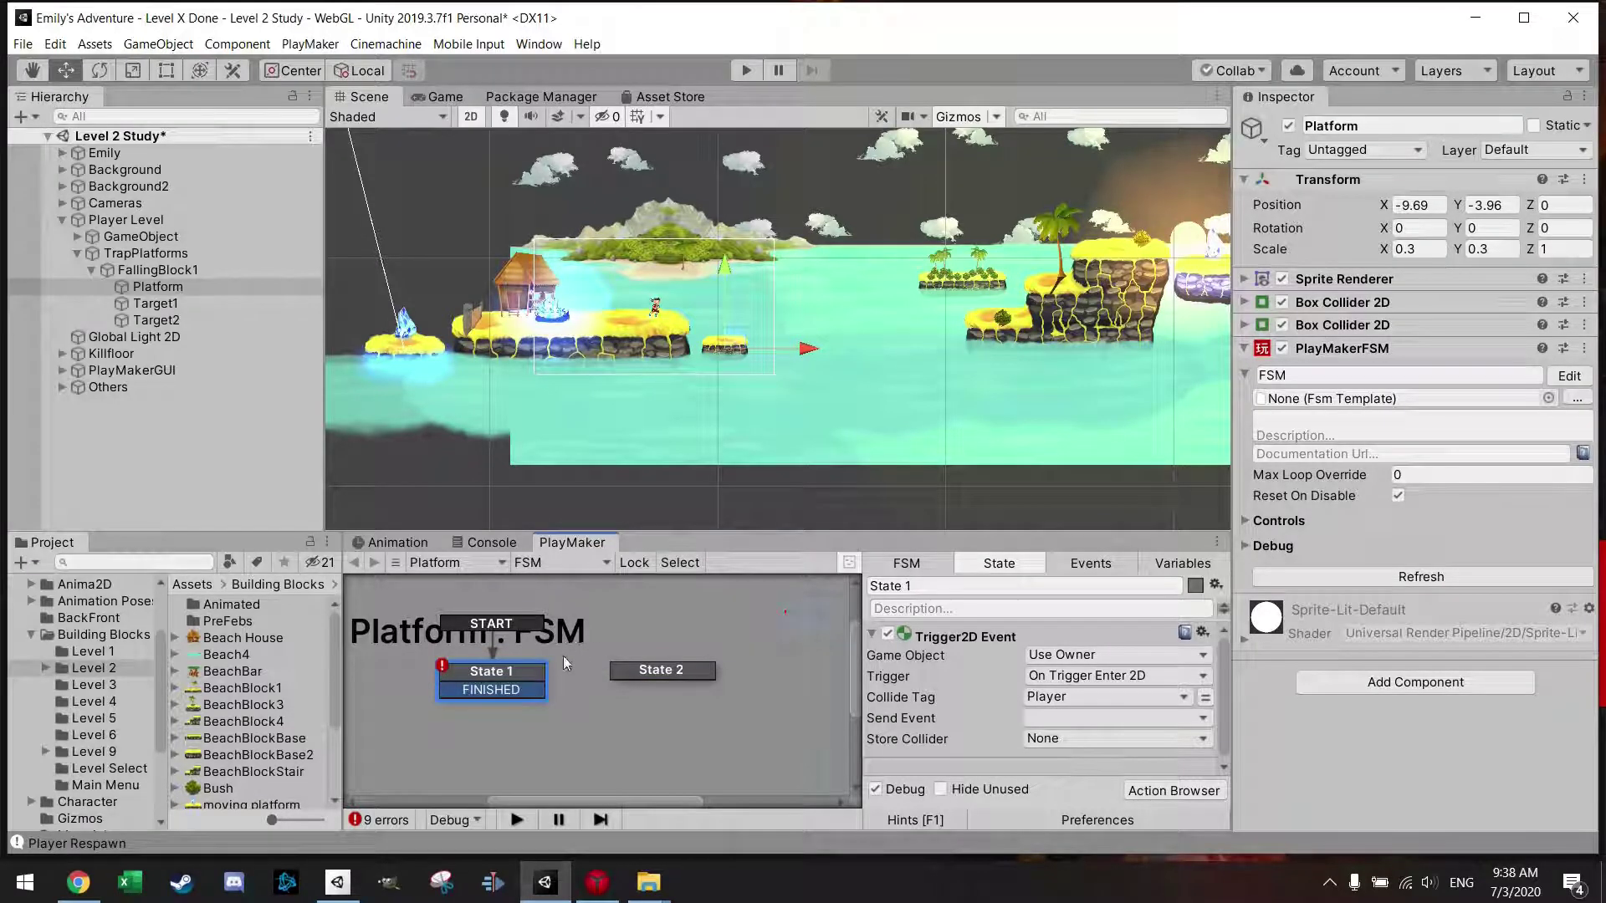
left_click(1097, 717)
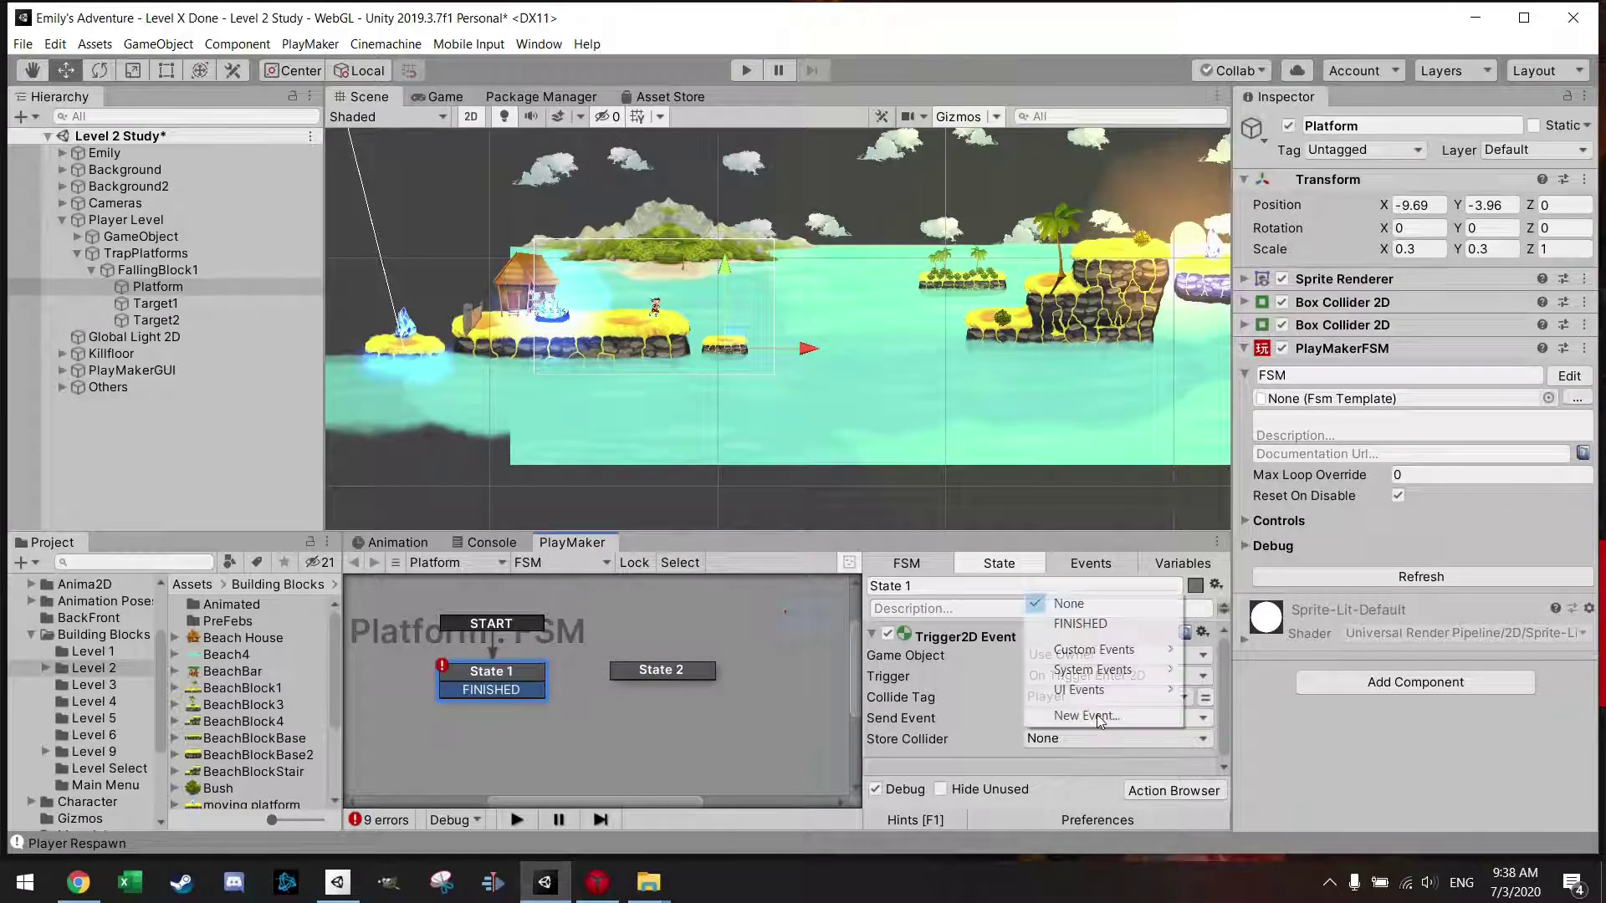
left_click(1099, 636)
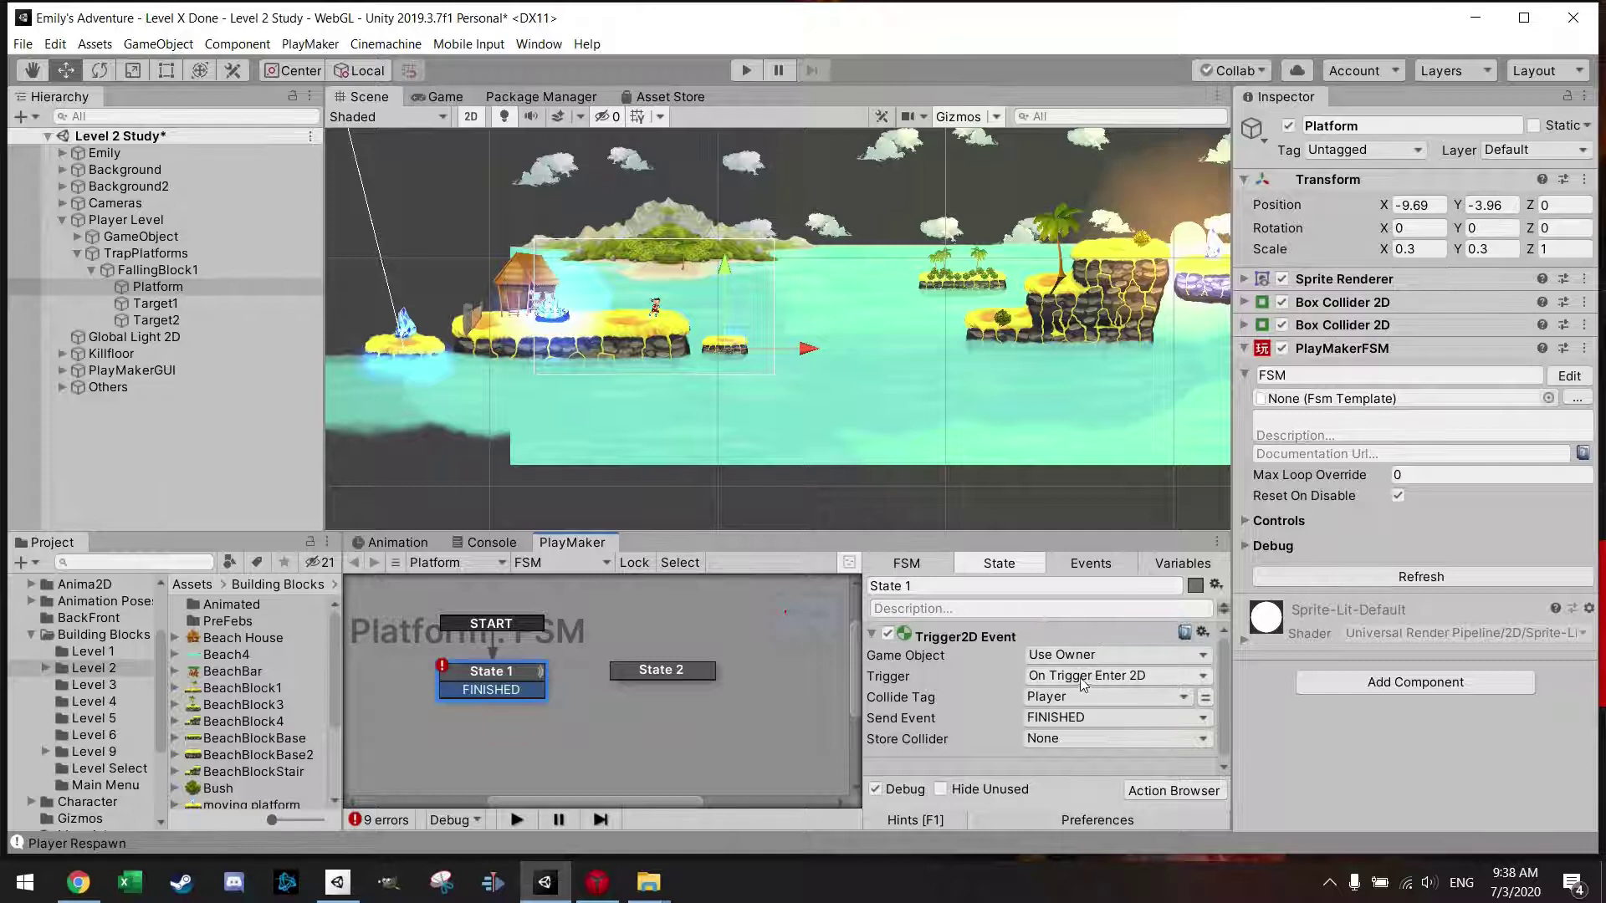
left_click_drag(529, 692, 650, 663)
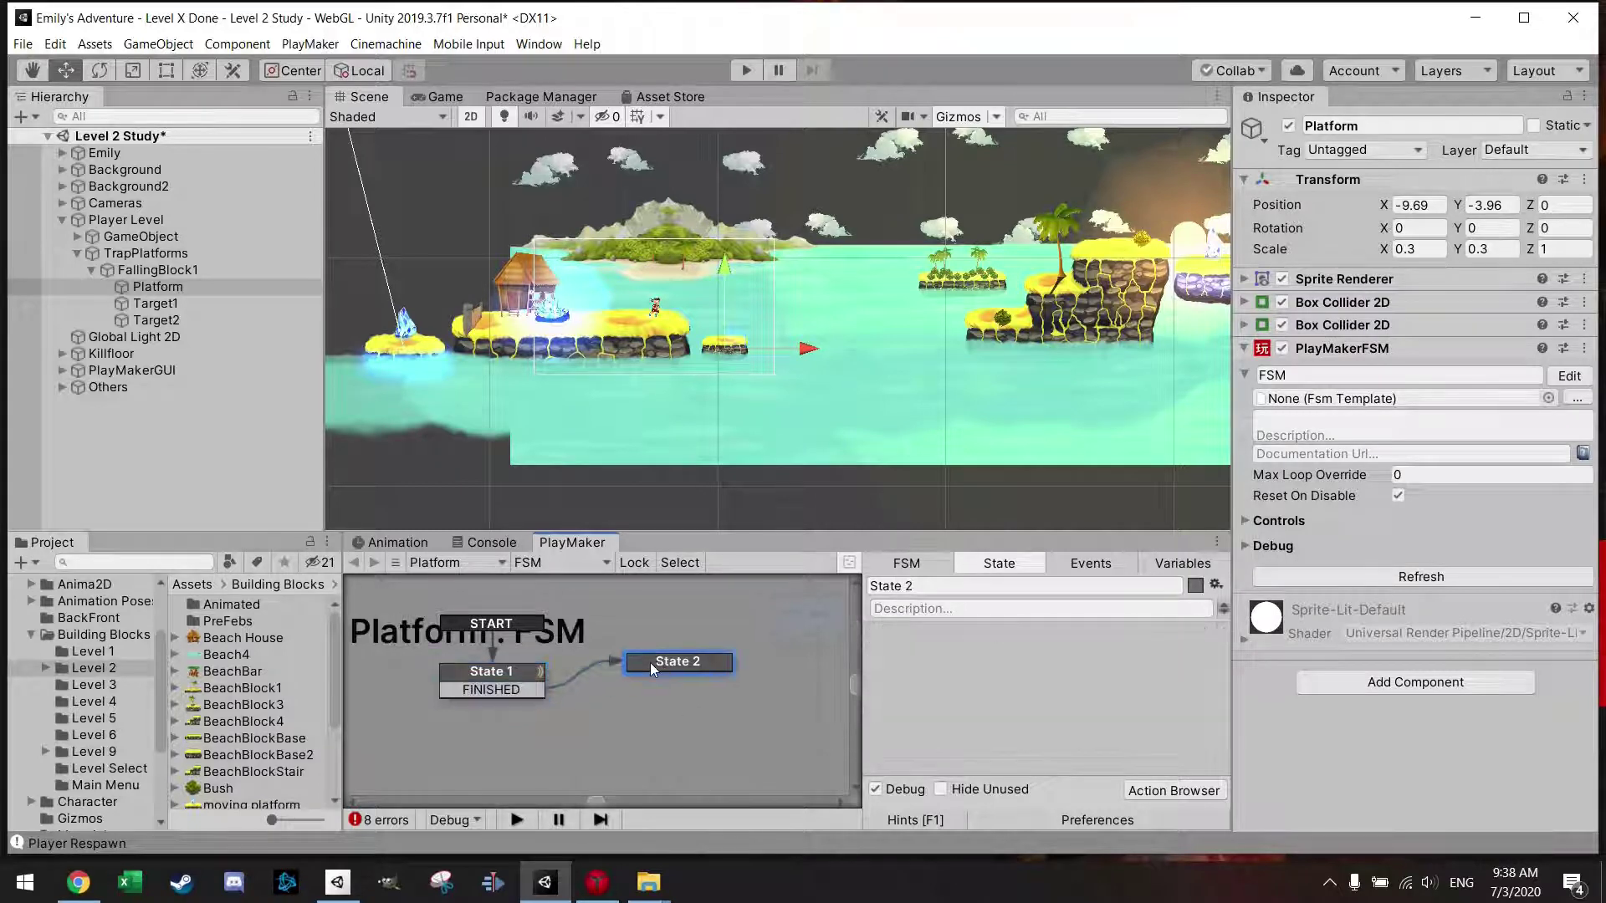
left_click(923, 590)
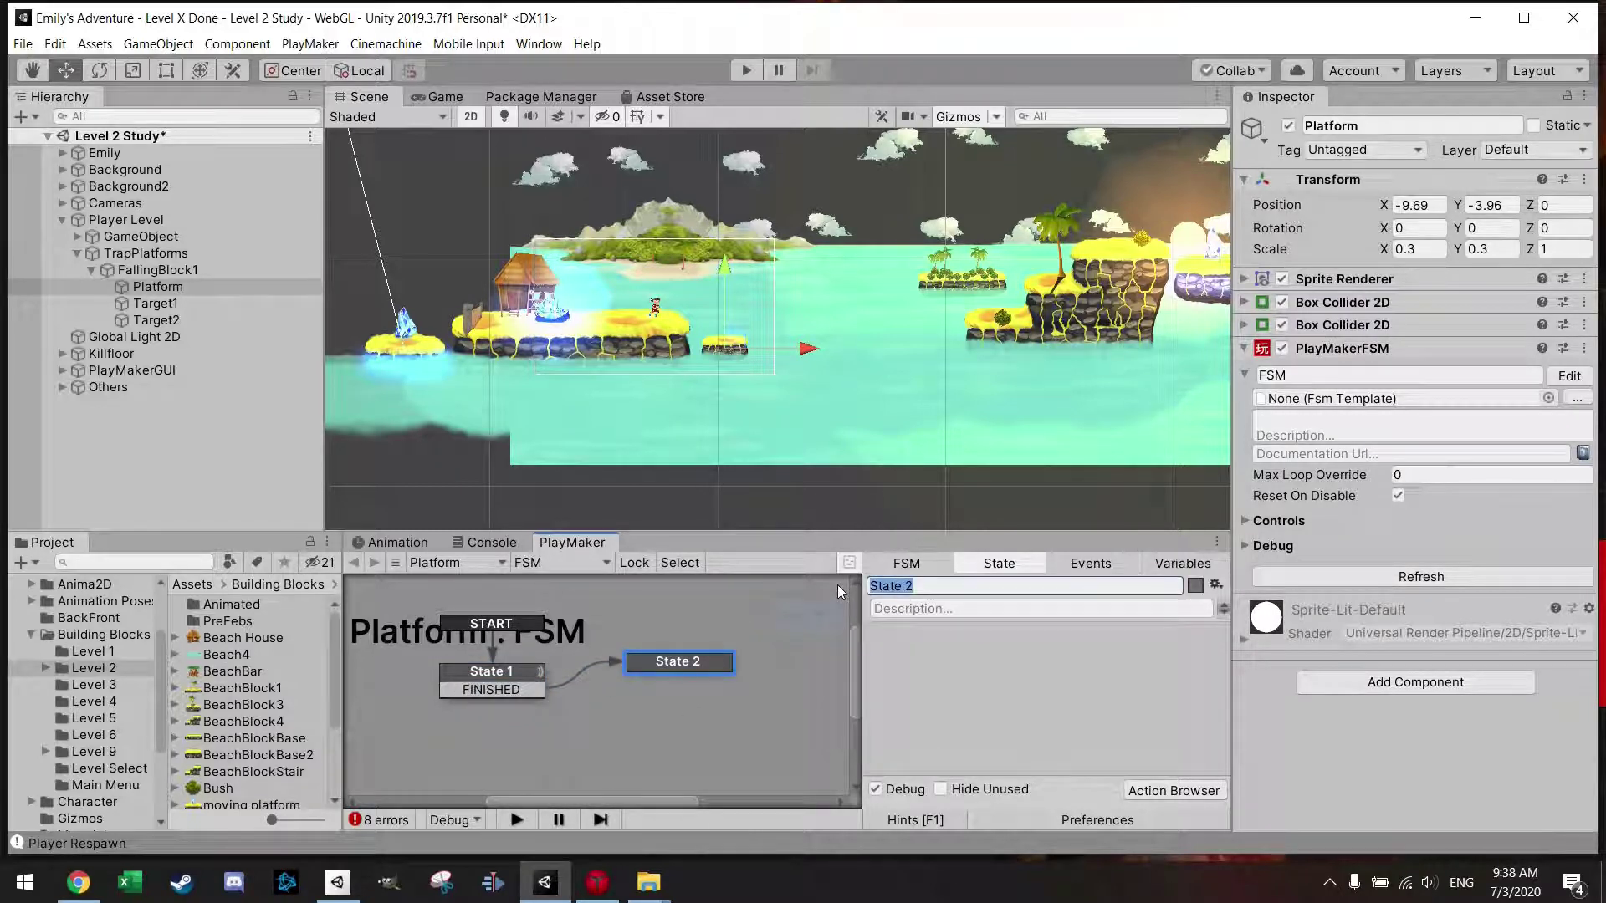
type("Random")
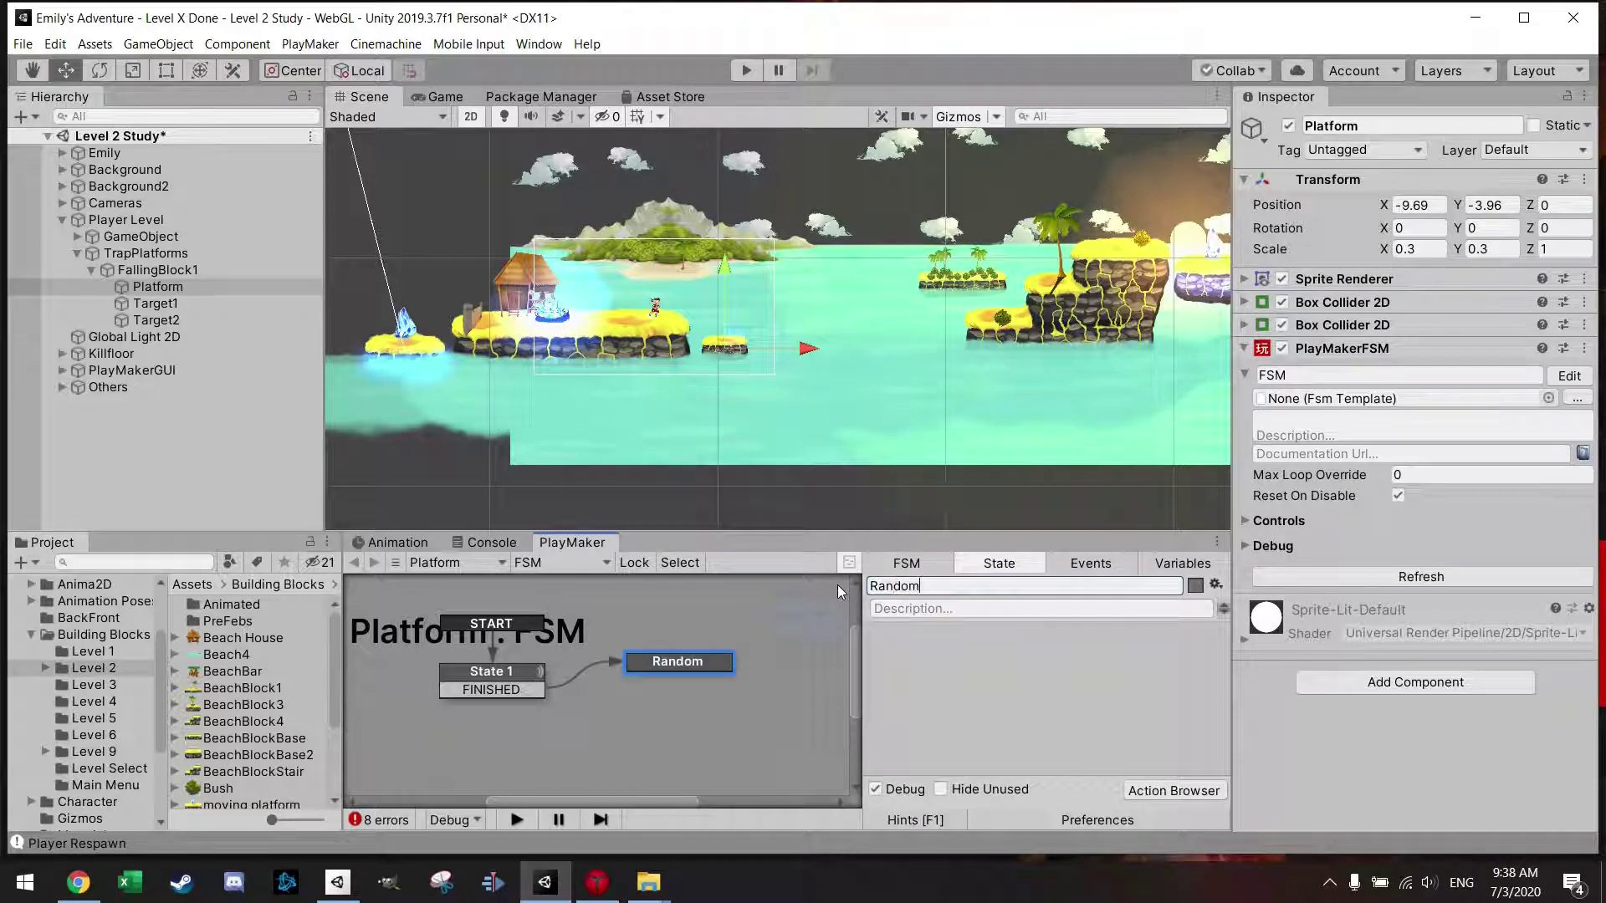
type("Wait")
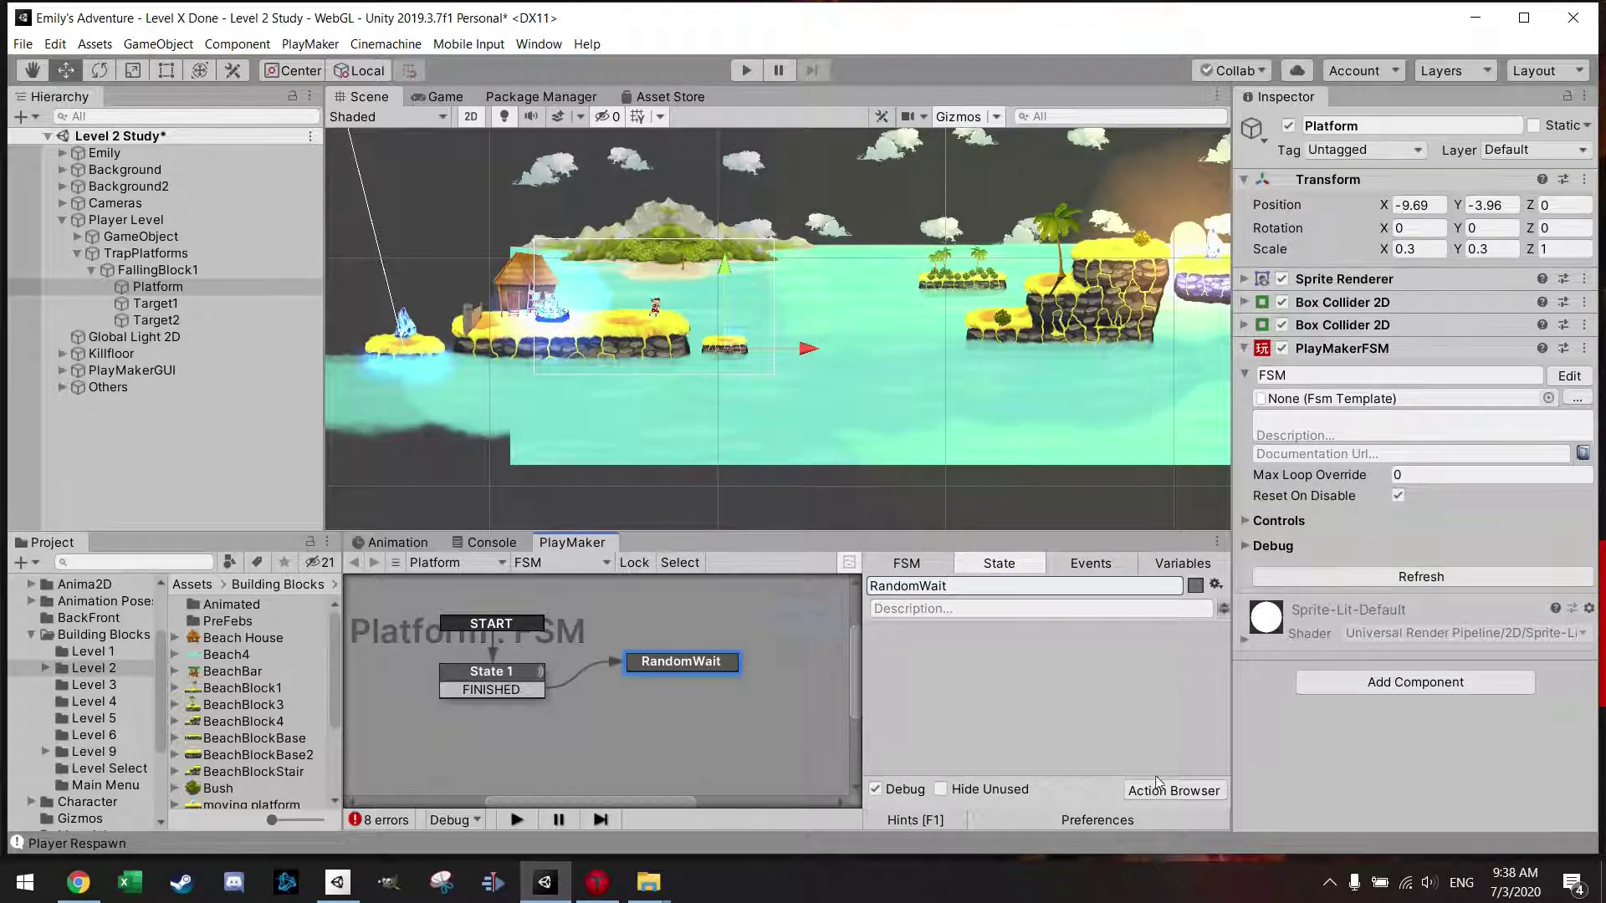
- Add a Random Wait action to RandomWait with Min 0.2 and Max 1 seconds
left_click(1169, 791)
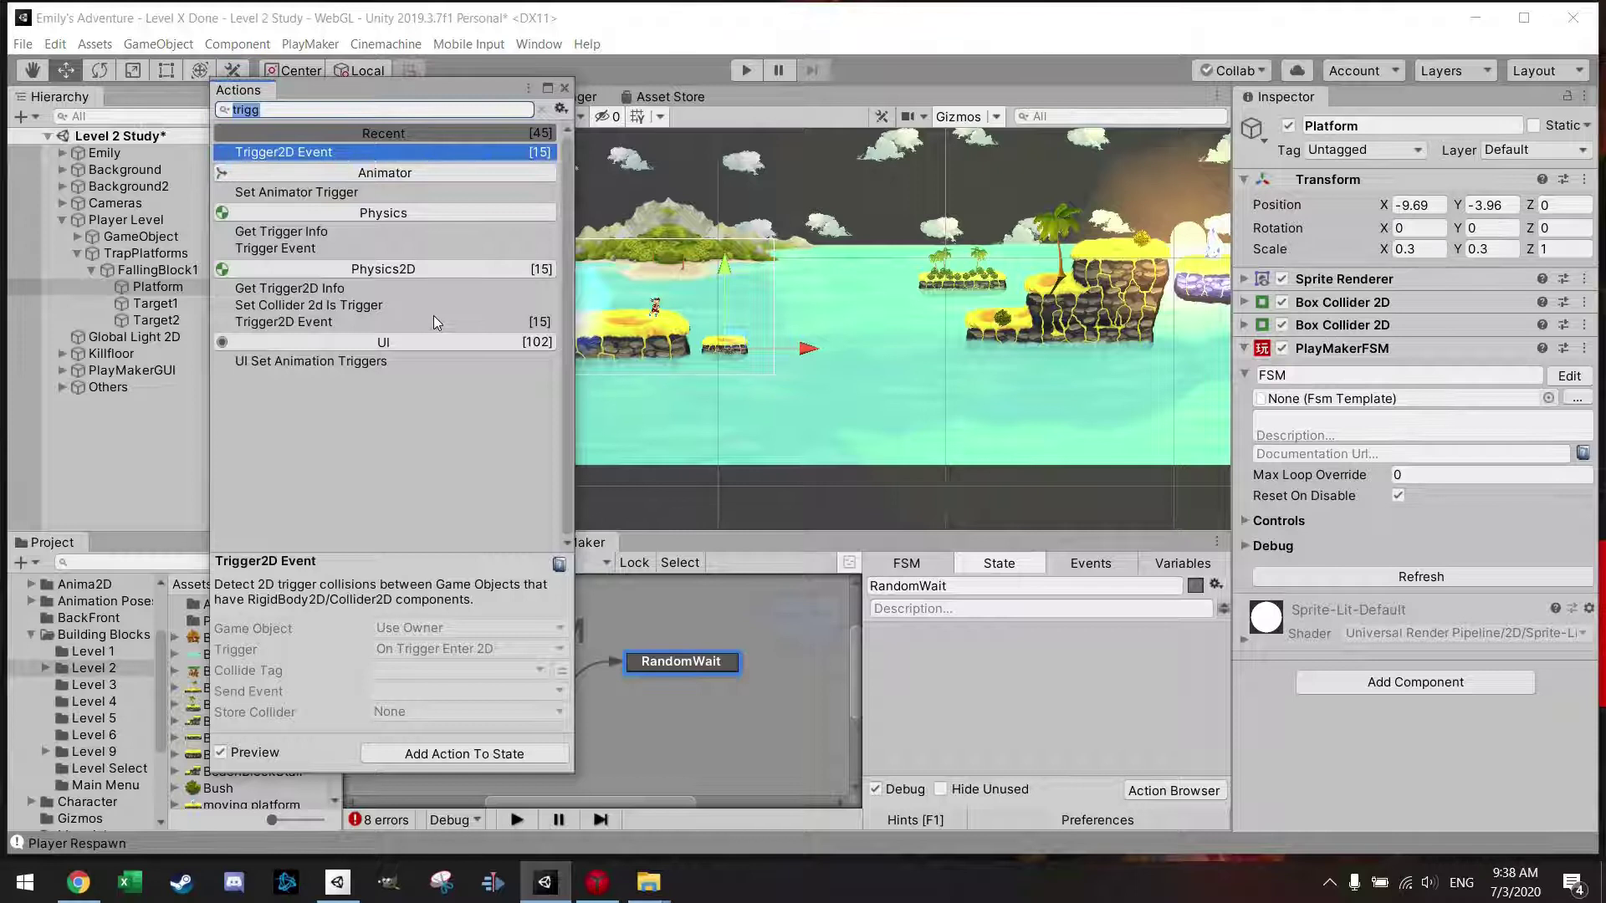
type("rando")
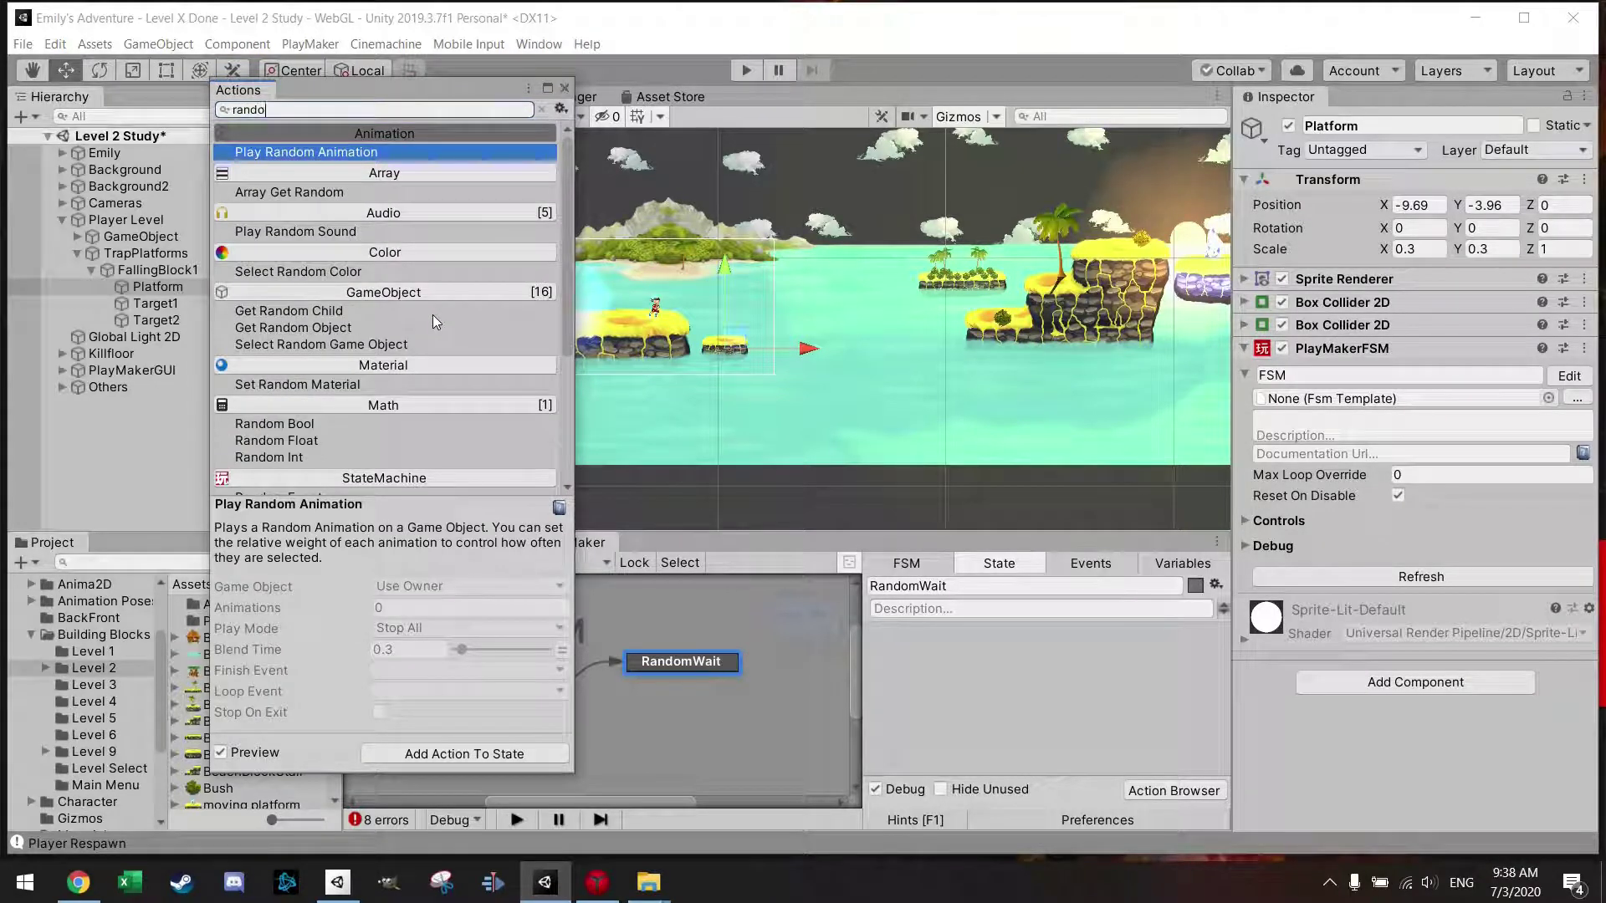
type("m wai")
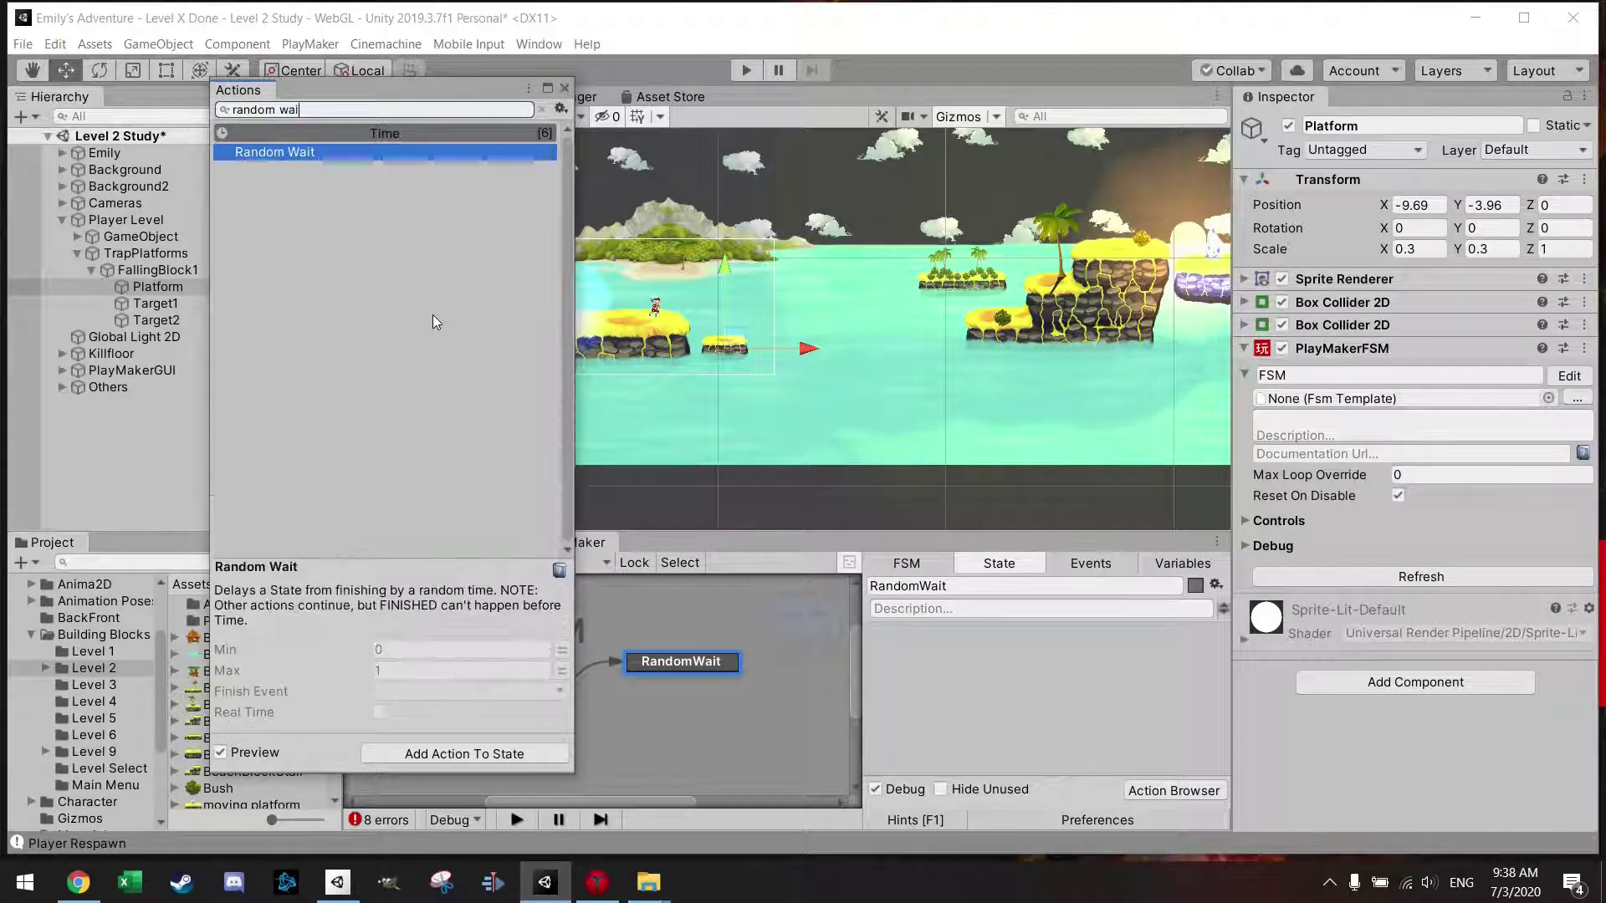
double_click(303, 152)
left_click(564, 87)
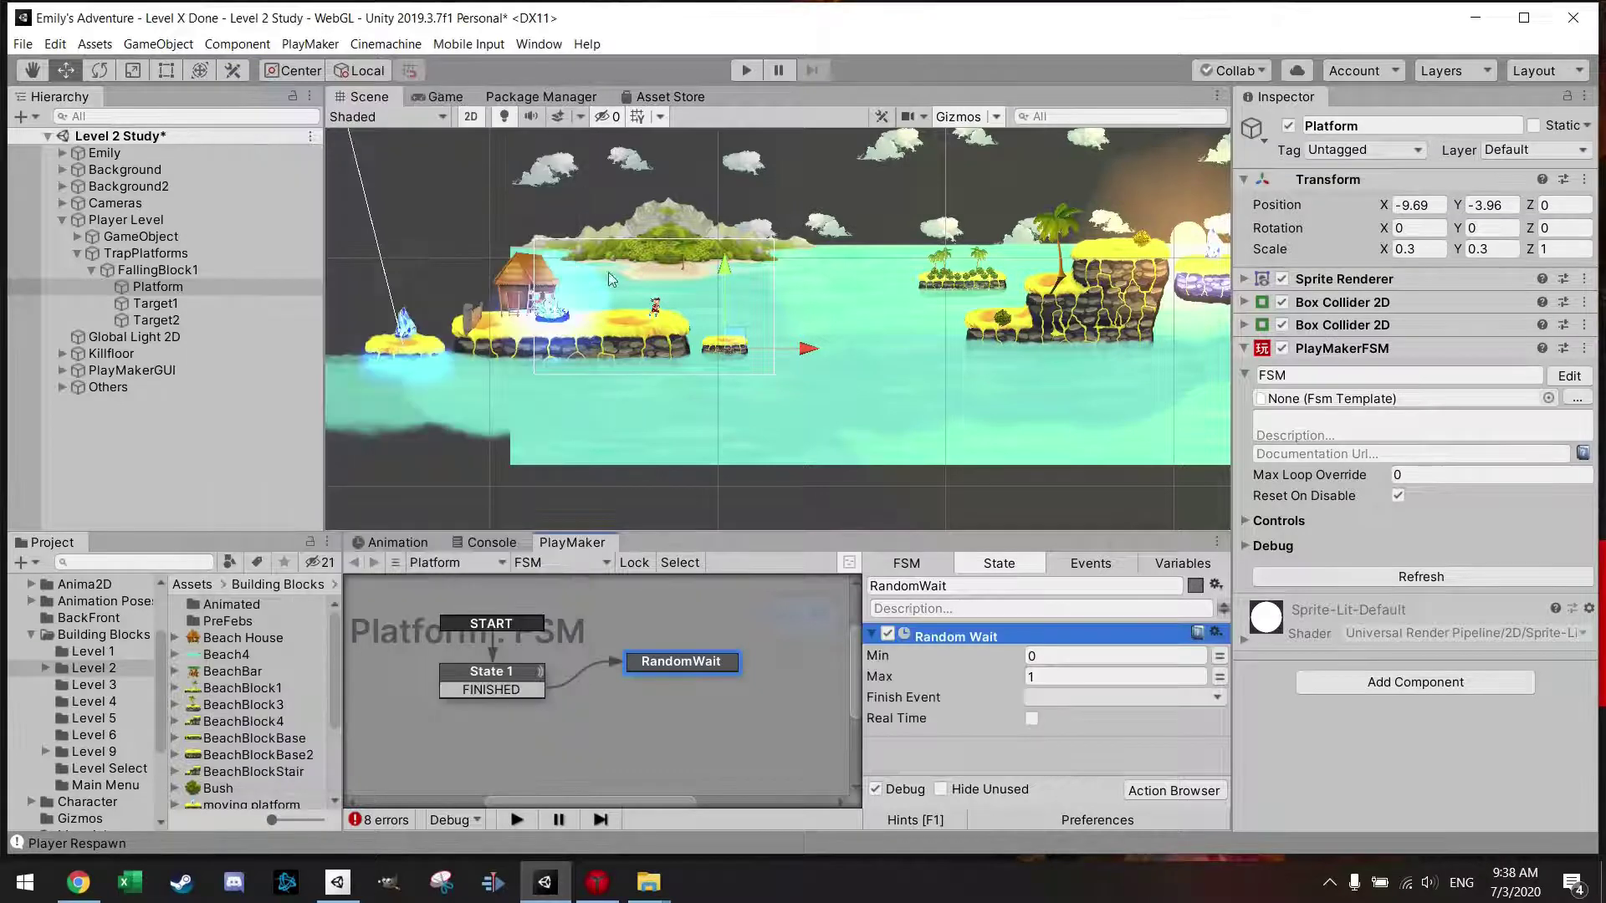
left_click(1035, 656)
left_click(1046, 655)
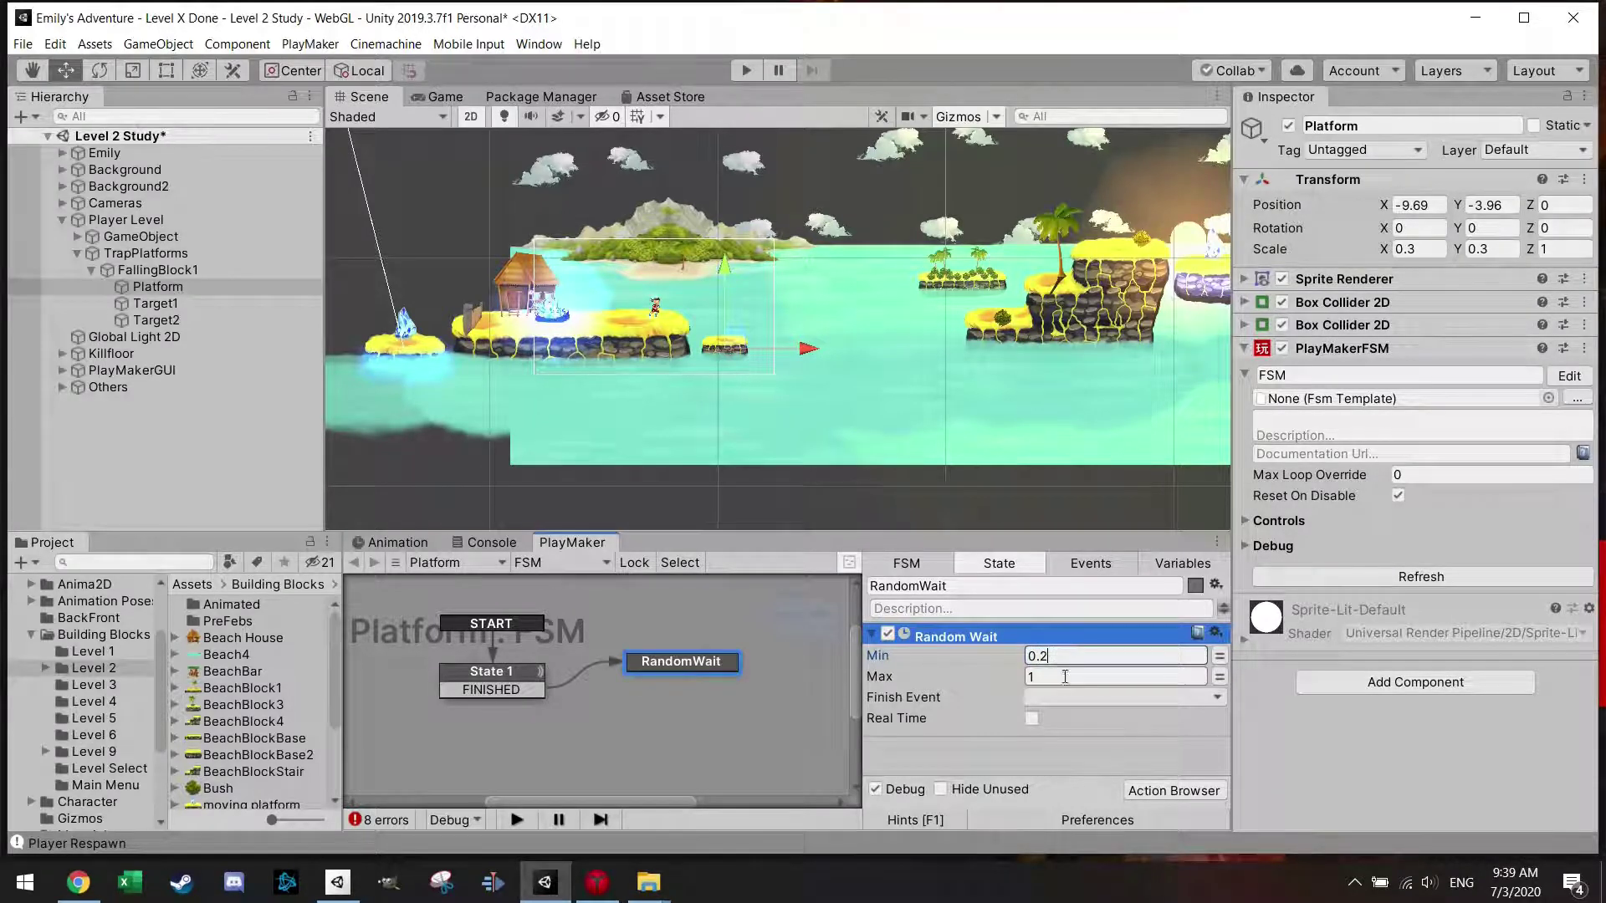
key("Tab")
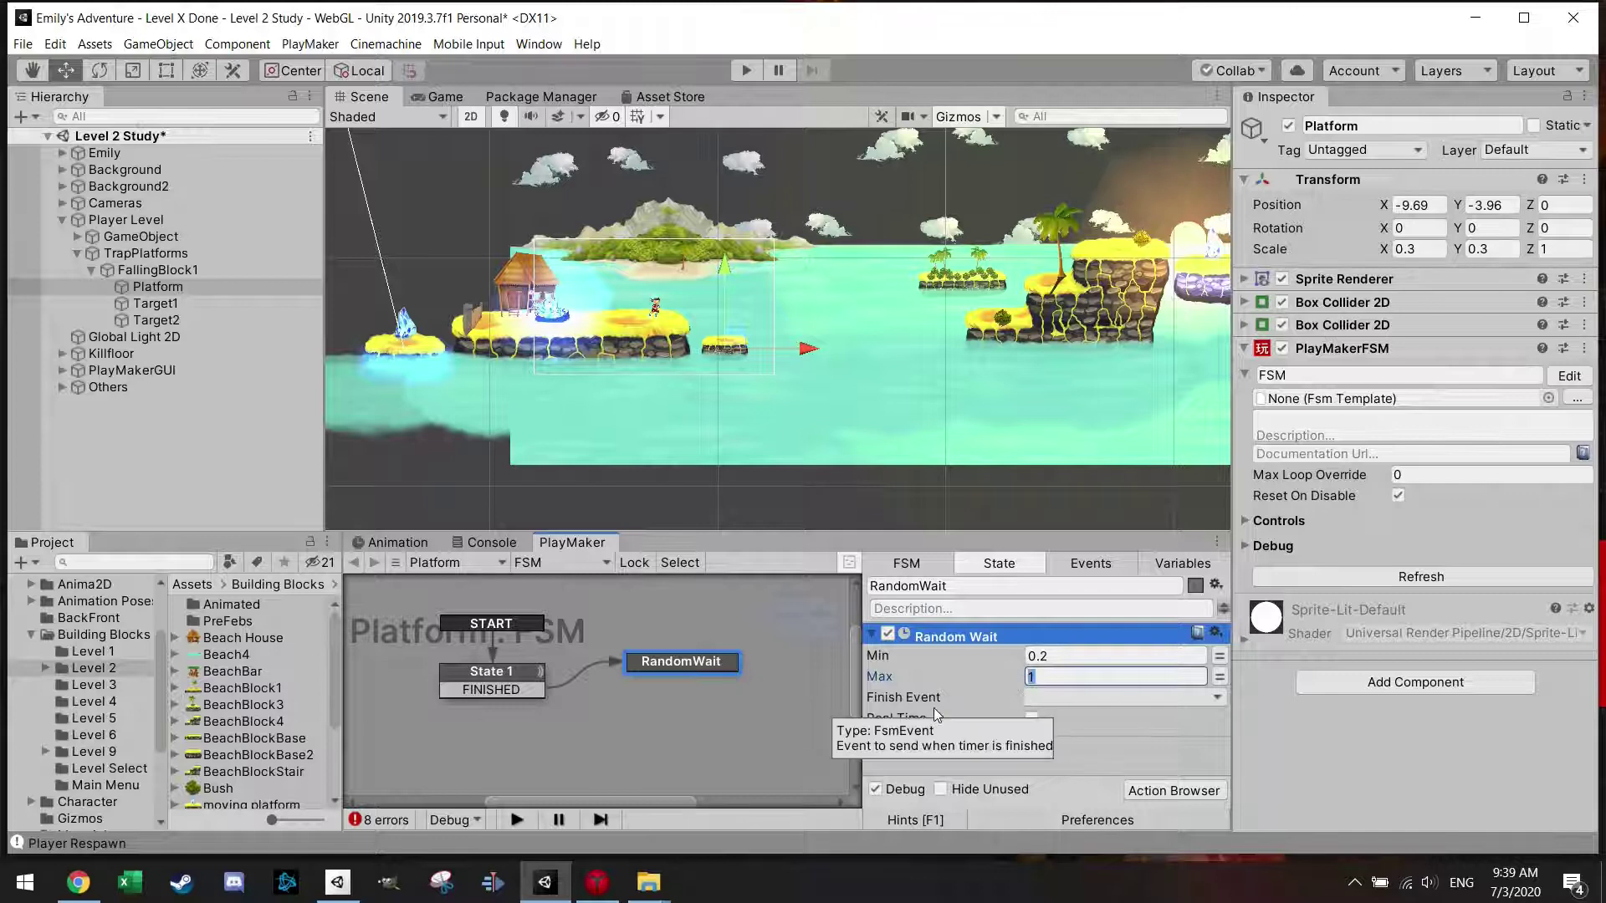
- Give RandomWait a FINISHED transition and set the wait's finish event to FINISHED
right_click(715, 665)
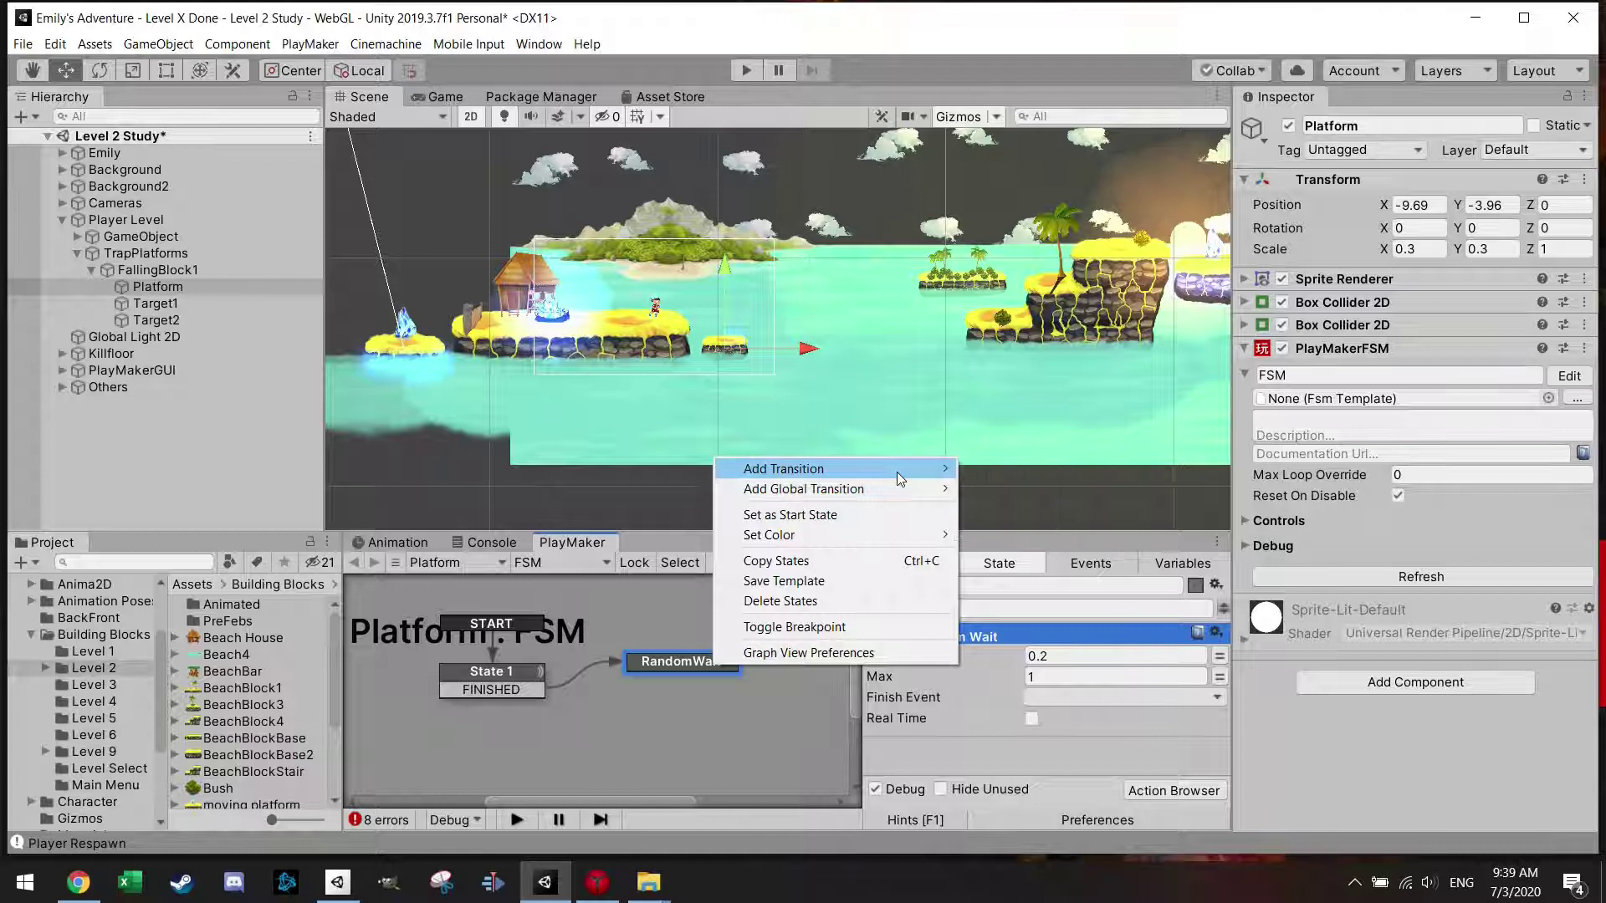
mouse_move(897, 469)
left_click(999, 468)
left_click(1075, 707)
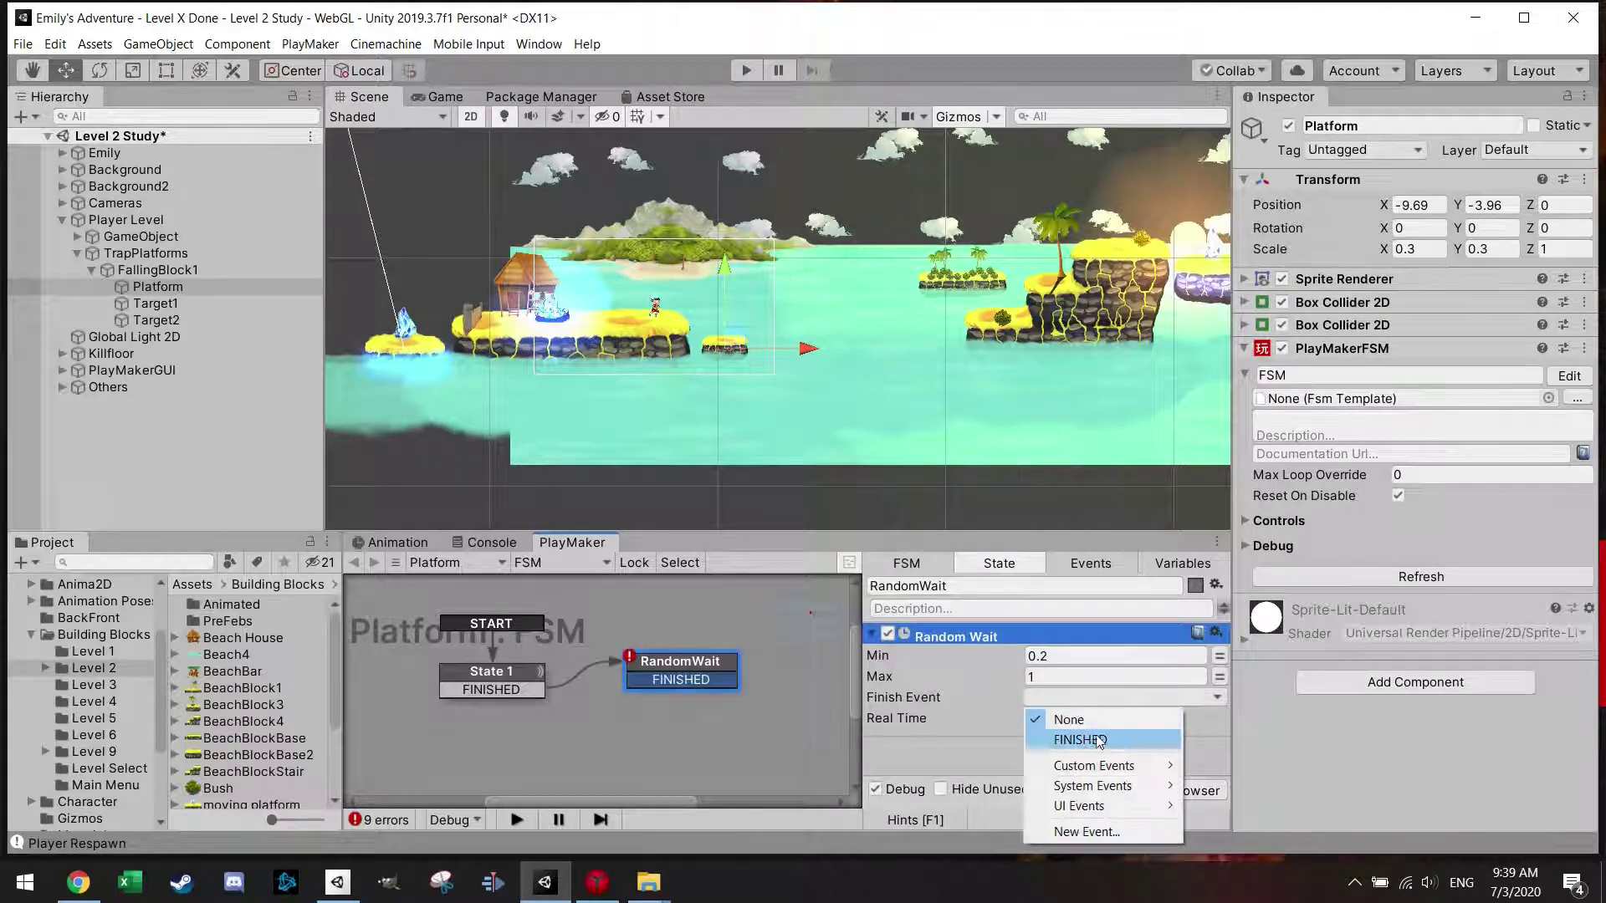
left_click(1079, 740)
scroll(788, 724, "down", 1)
middle_click_drag(779, 748, 719, 712)
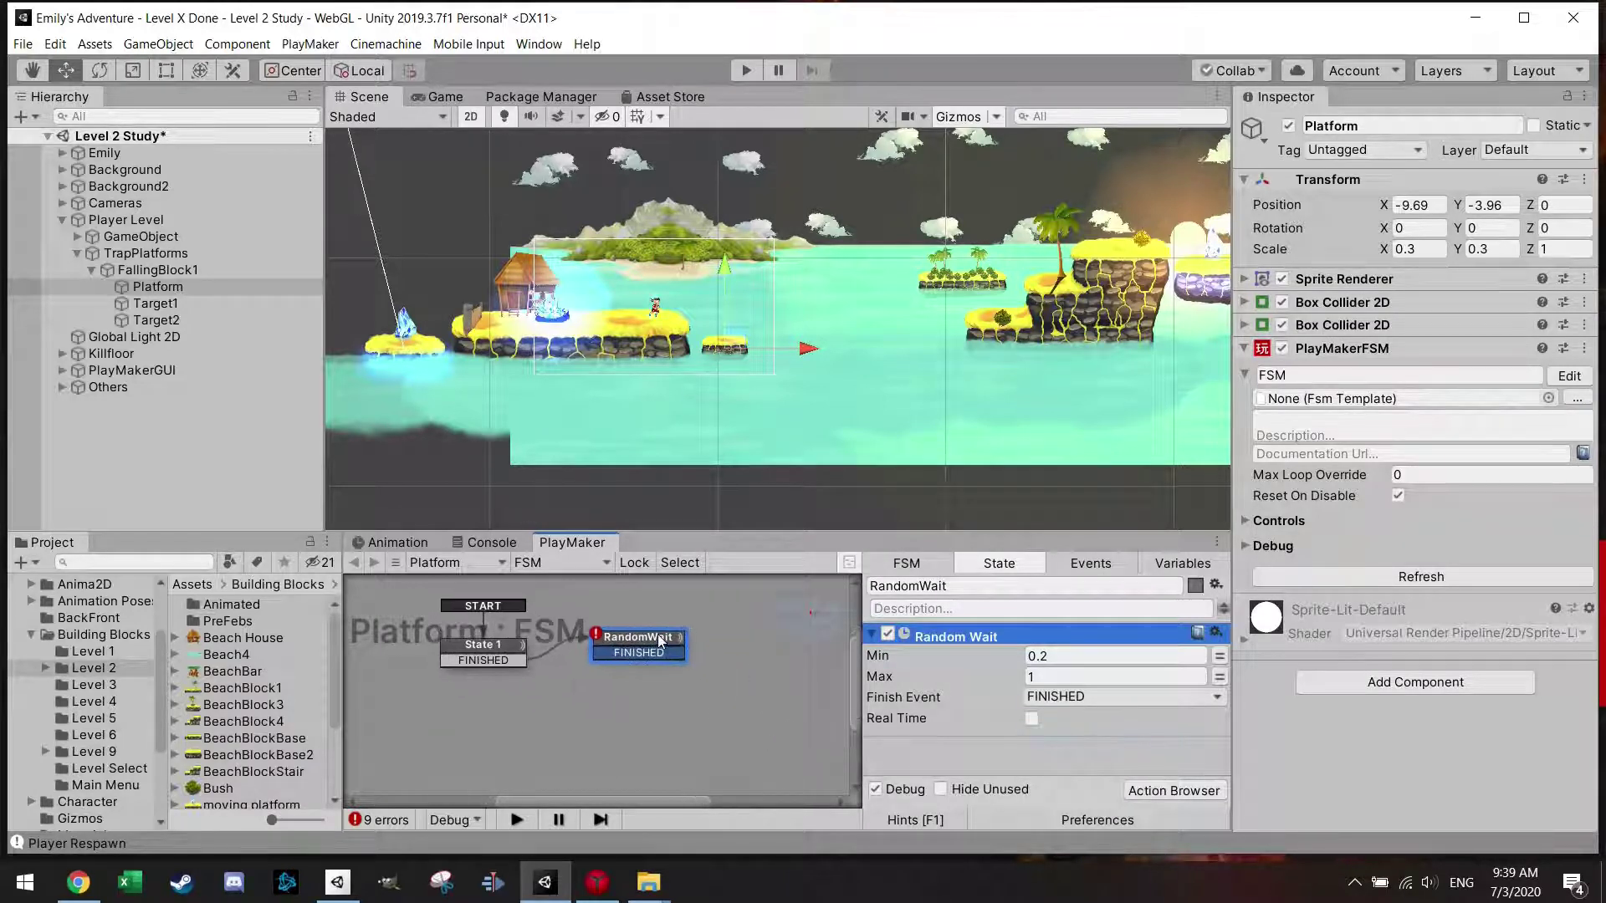
left_click_drag(658, 634, 674, 647)
- Add a new state named Move and connect RandomWait's FINISHED transition to it
right_click(674, 694)
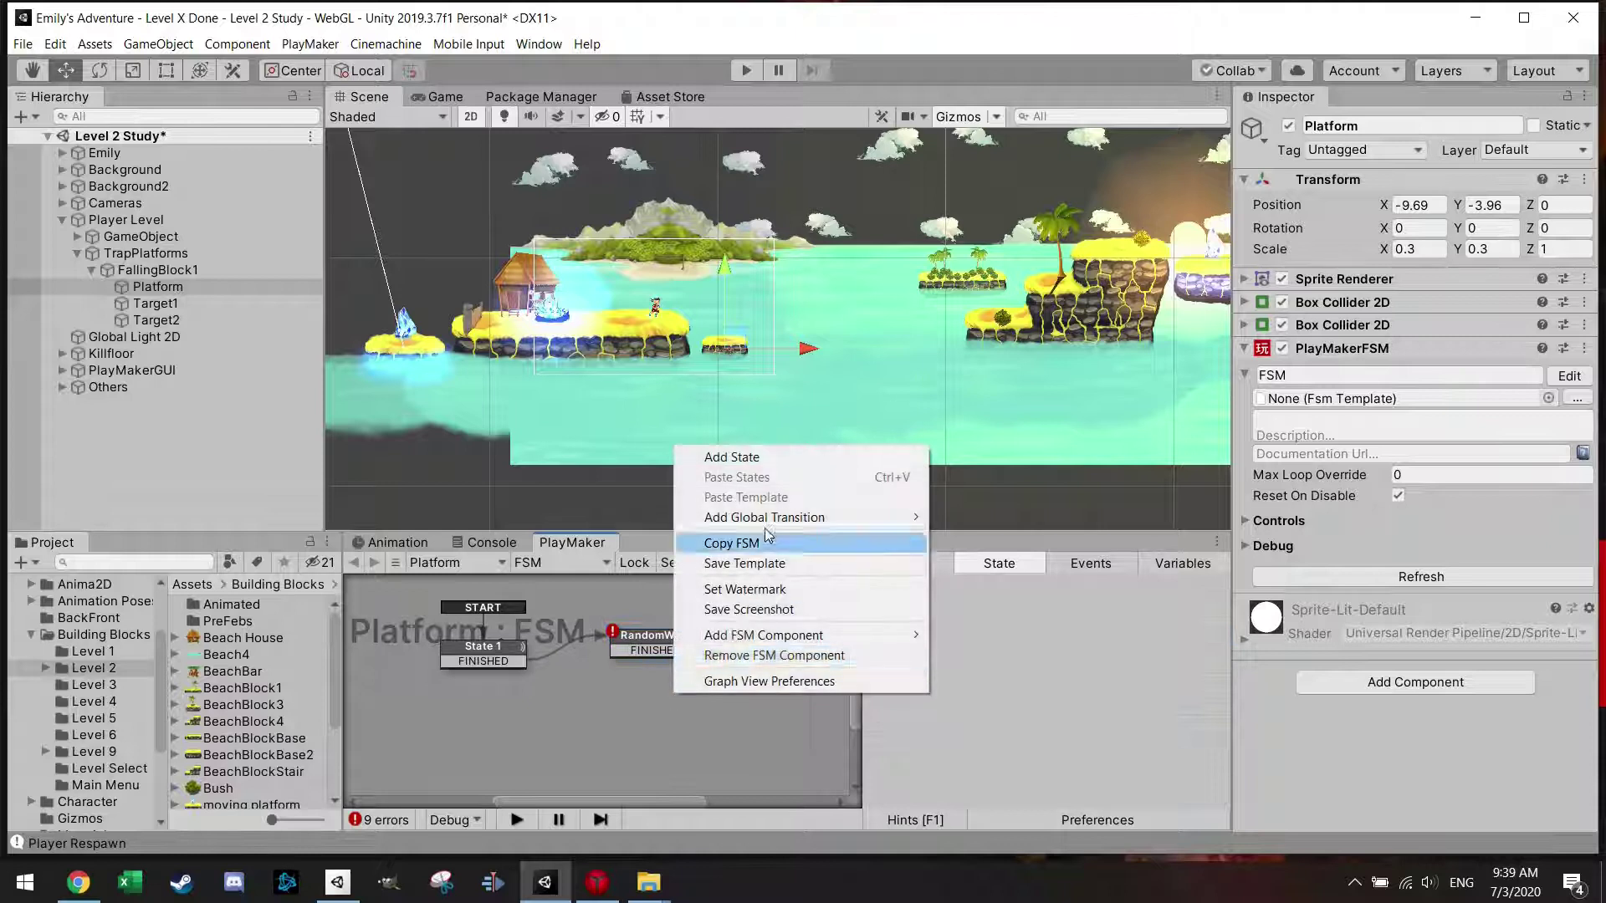
left_click(781, 460)
left_click(930, 586)
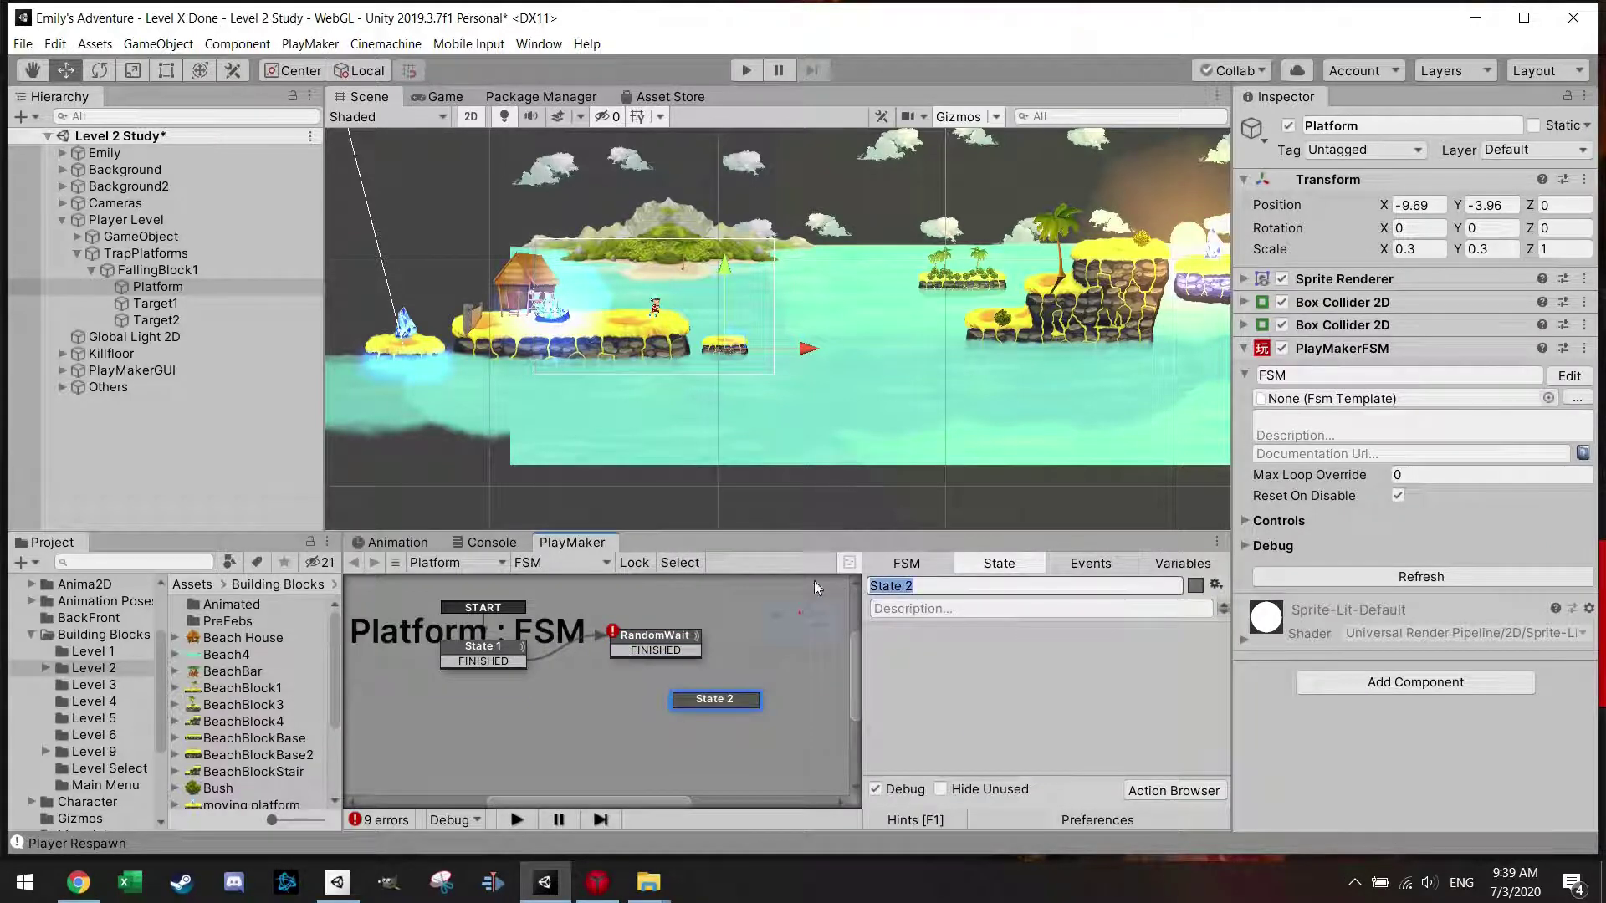
type("Move")
left_click_drag(690, 652, 726, 695)
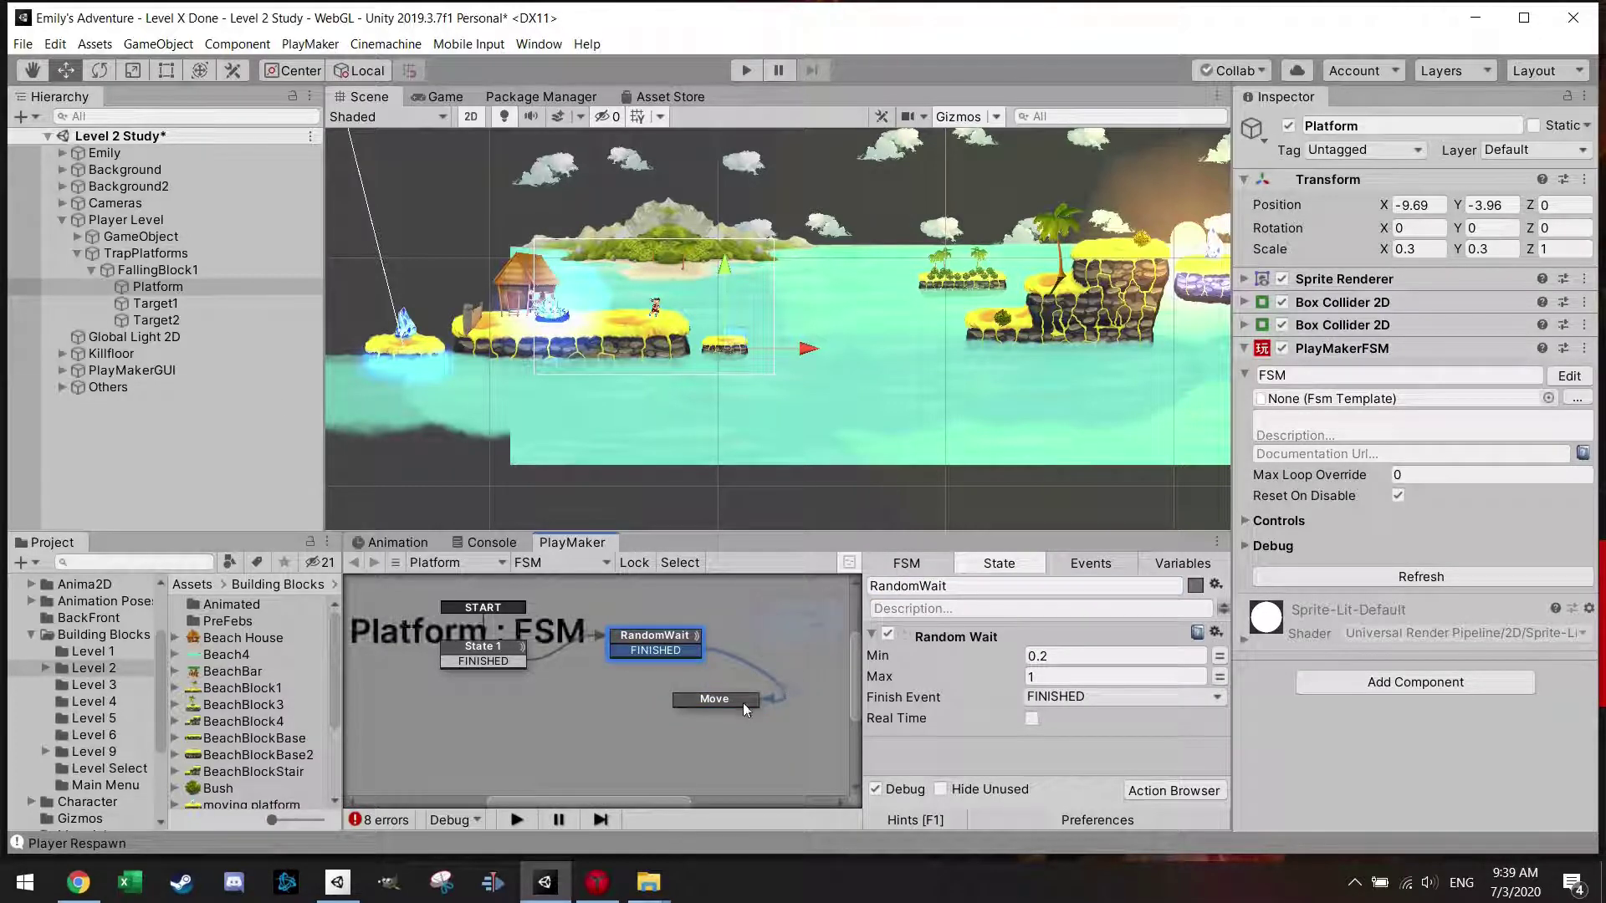
- Add a Move Object action to the Move state
left_click(739, 701)
left_click(1180, 791)
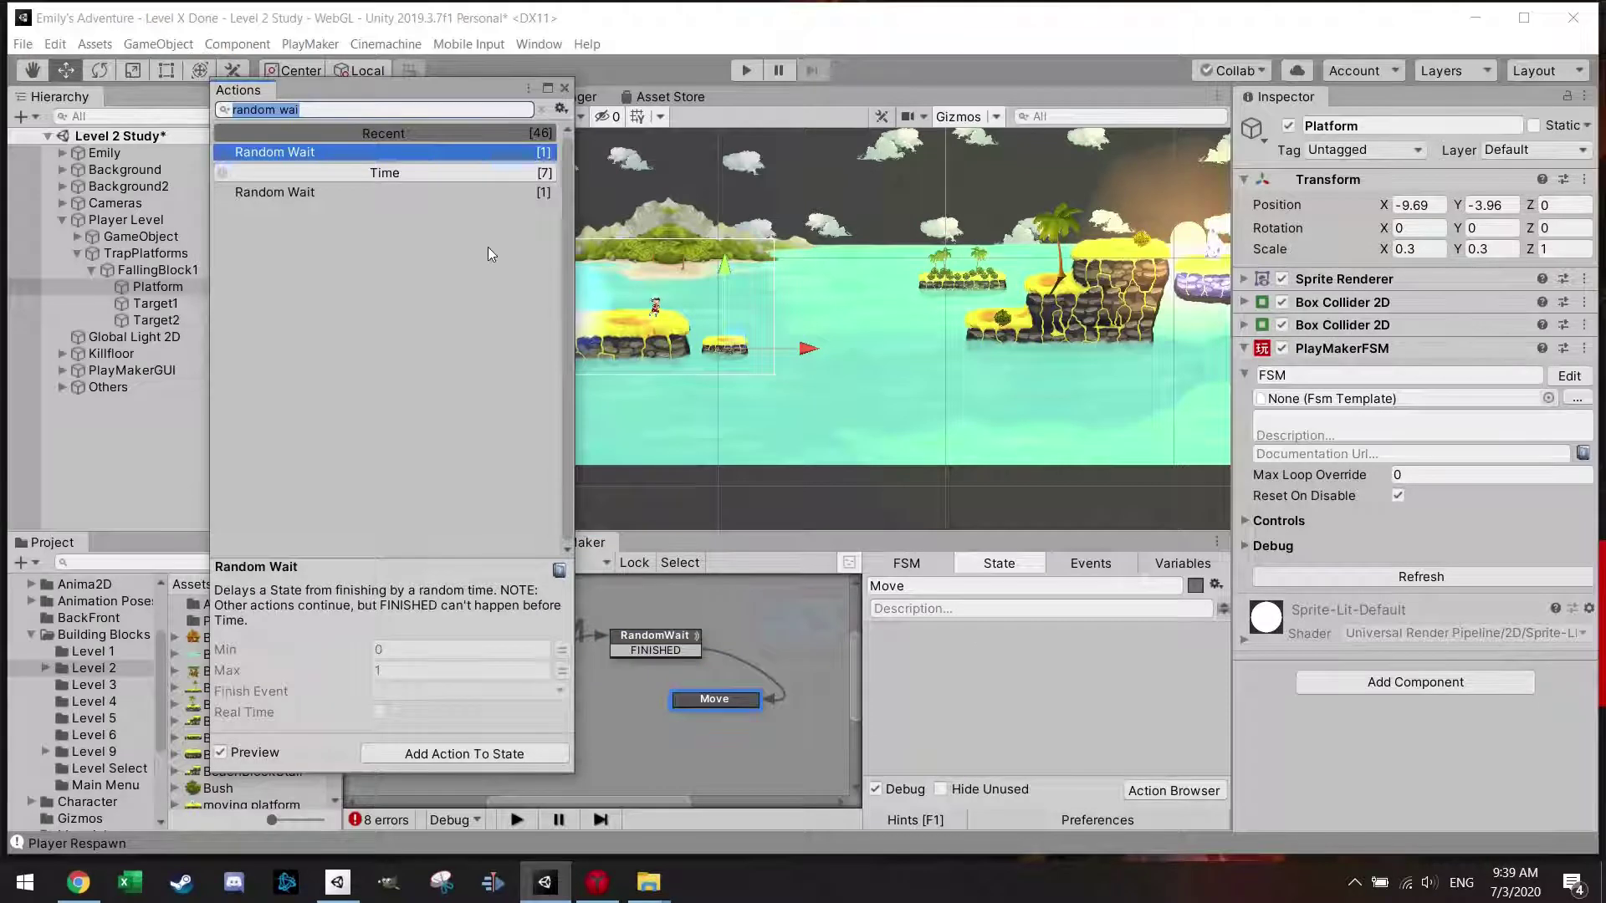
type("move")
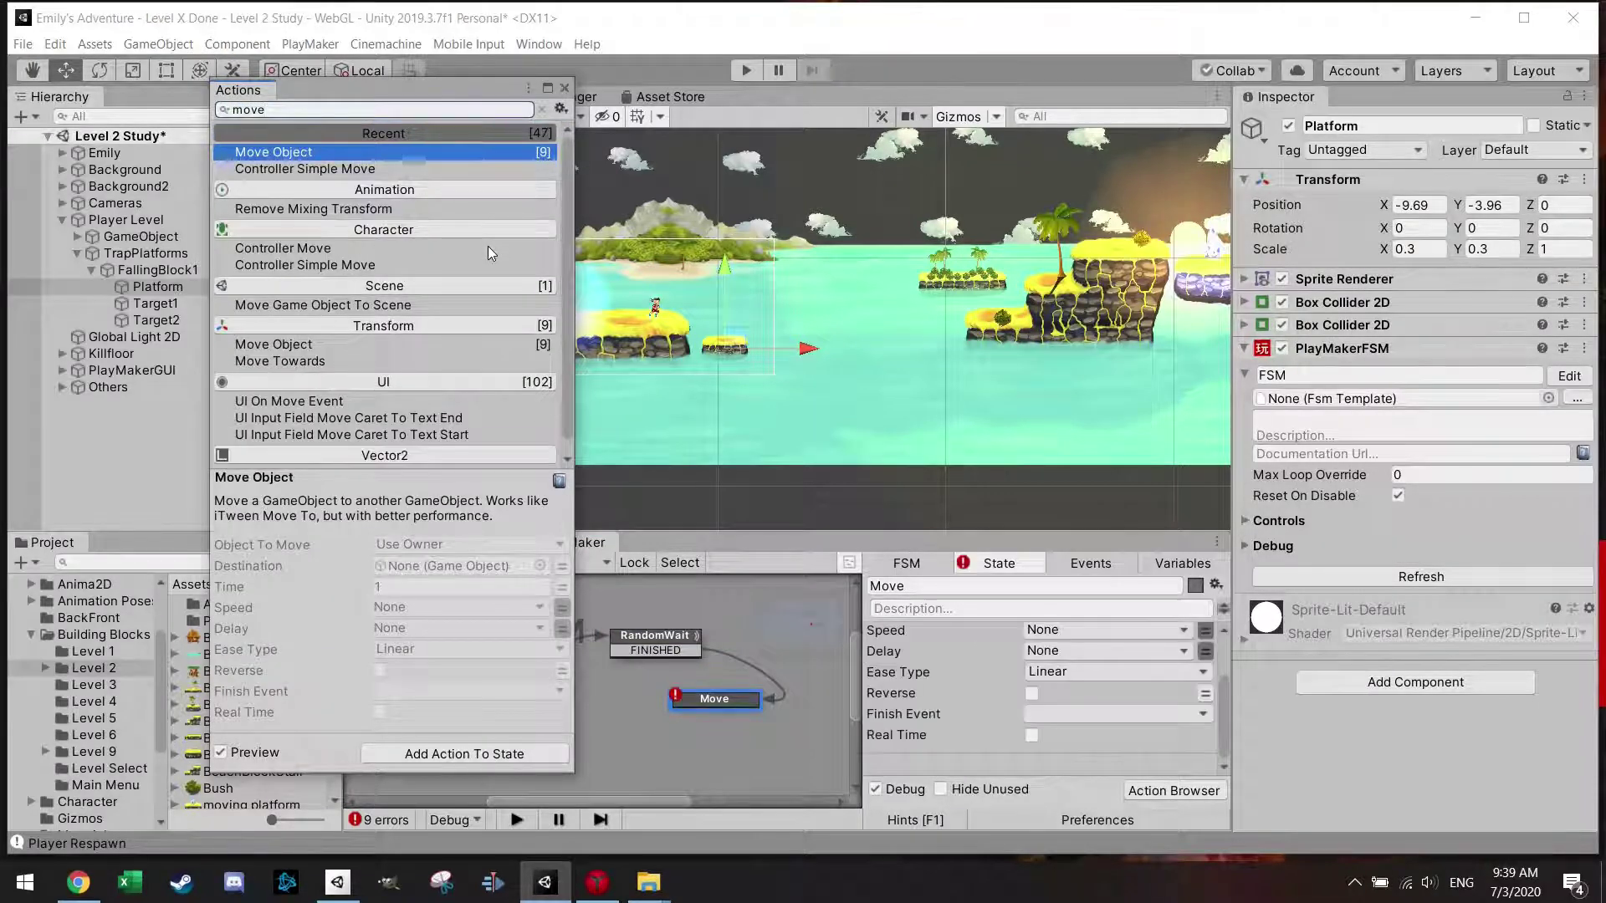
left_click(564, 87)
scroll(1004, 684, "up", 3)
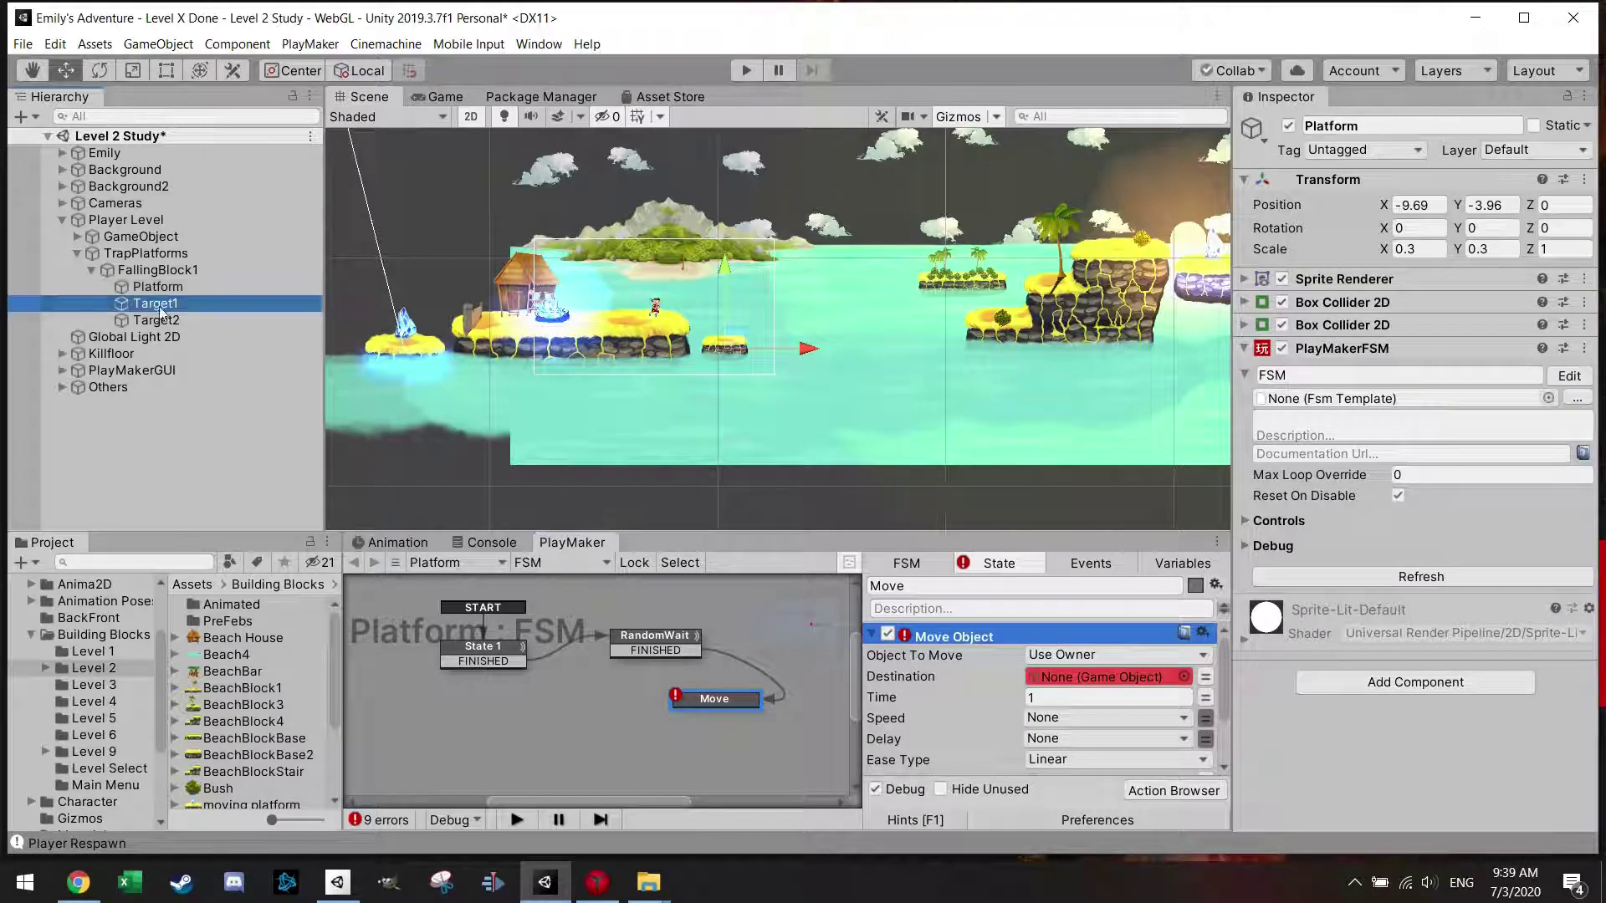
- Set the Move Object destination to Target2 with a time of 0.1 seconds
left_click_drag(159, 307, 1104, 678)
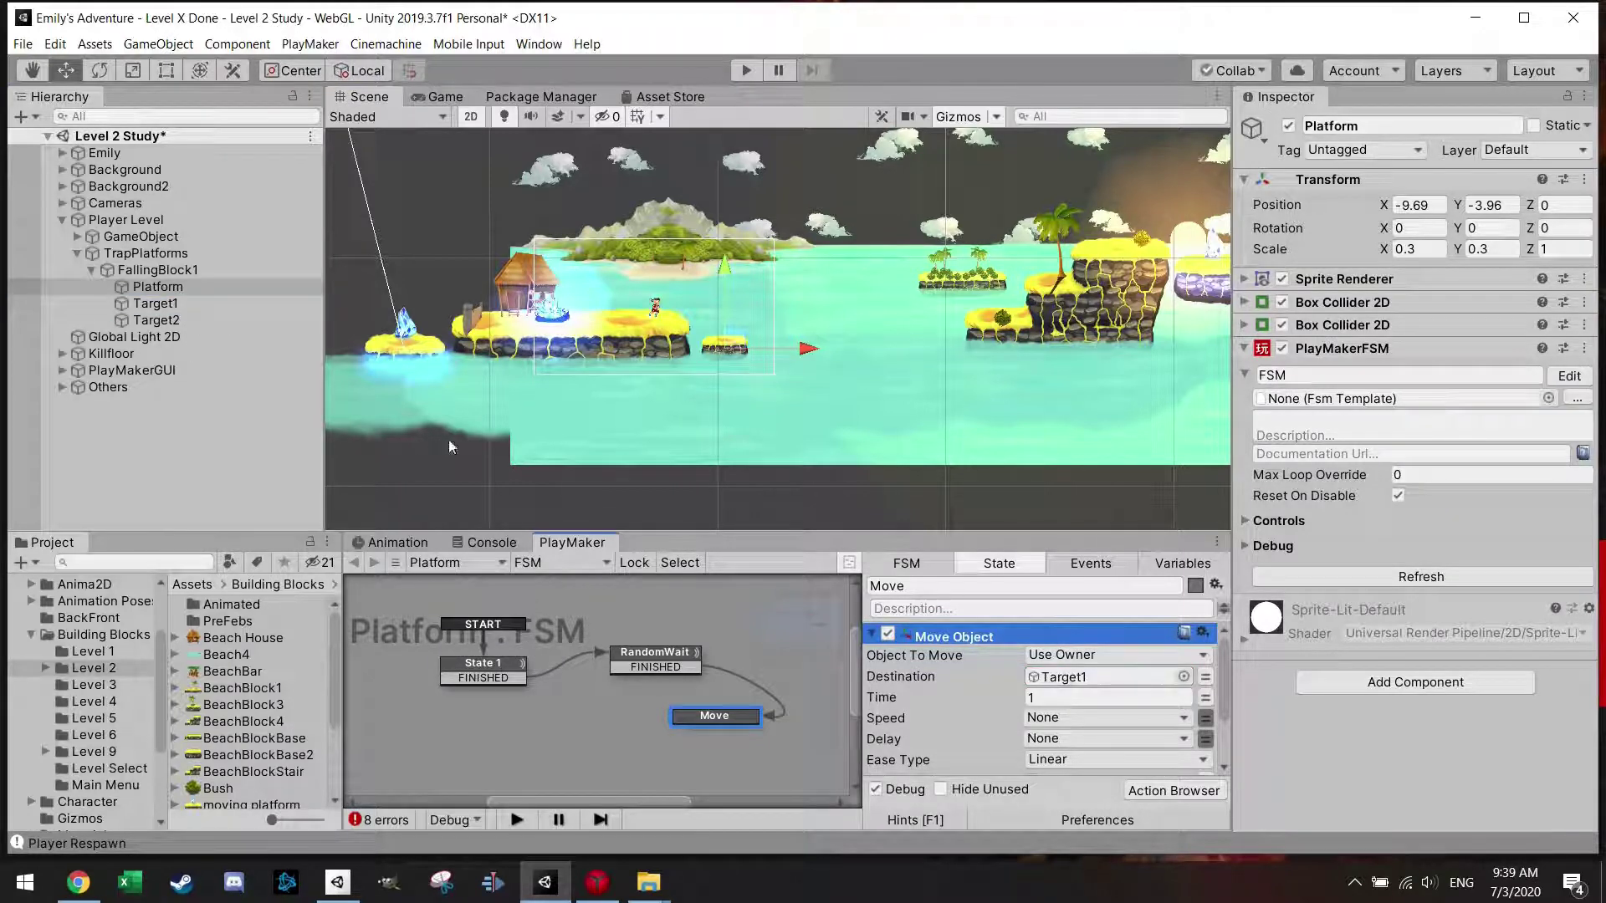
left_click(160, 305)
left_click(164, 321)
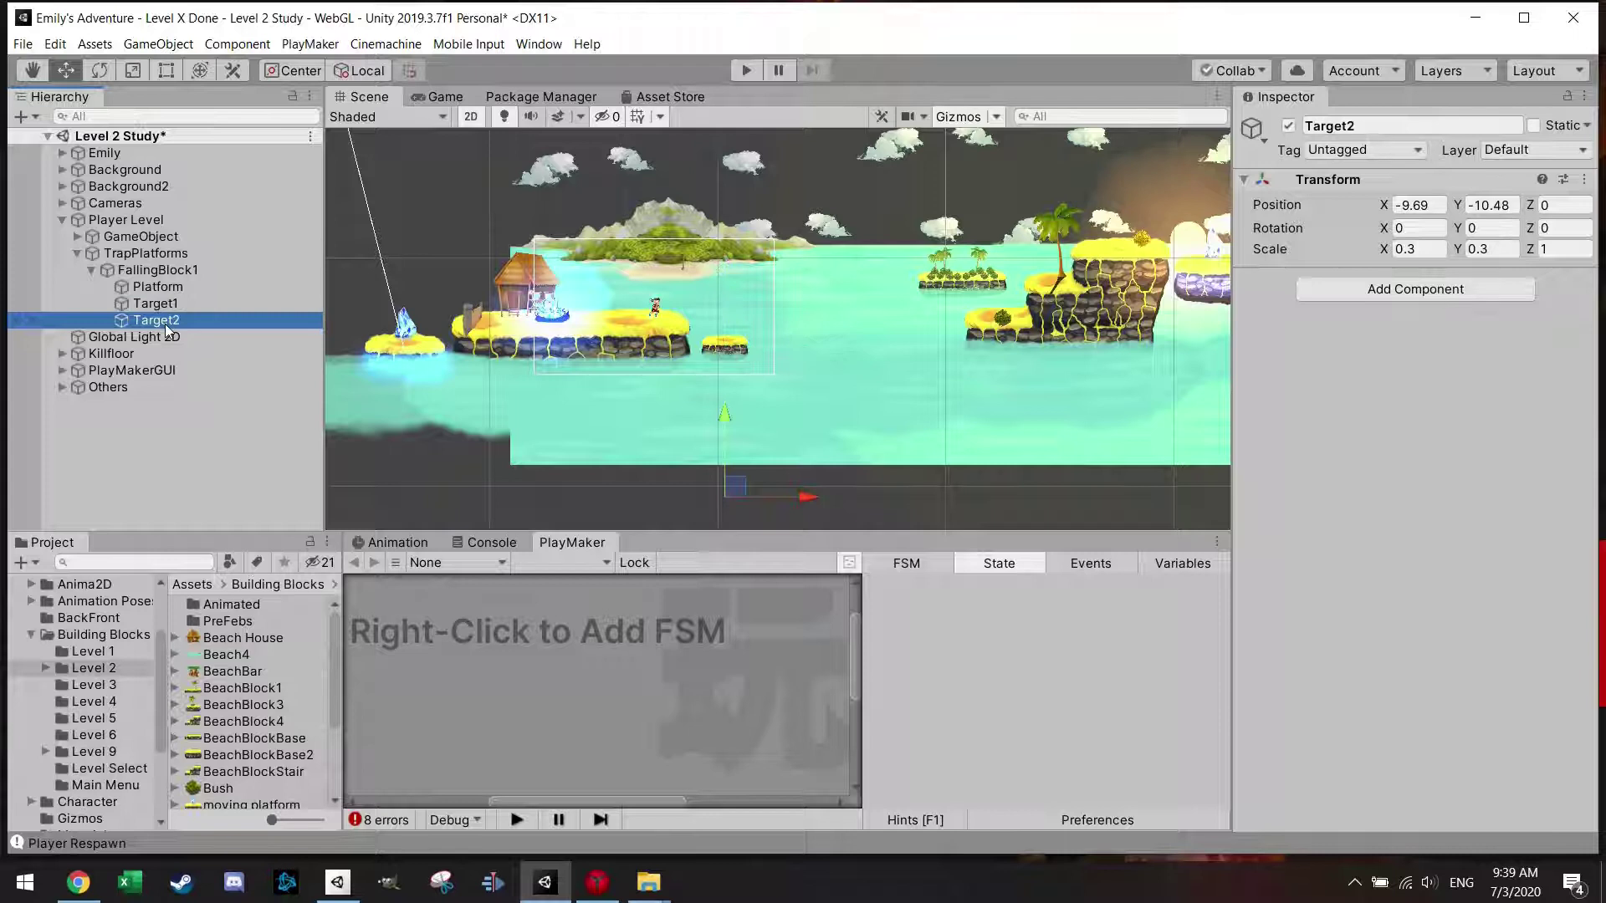
left_click(168, 288)
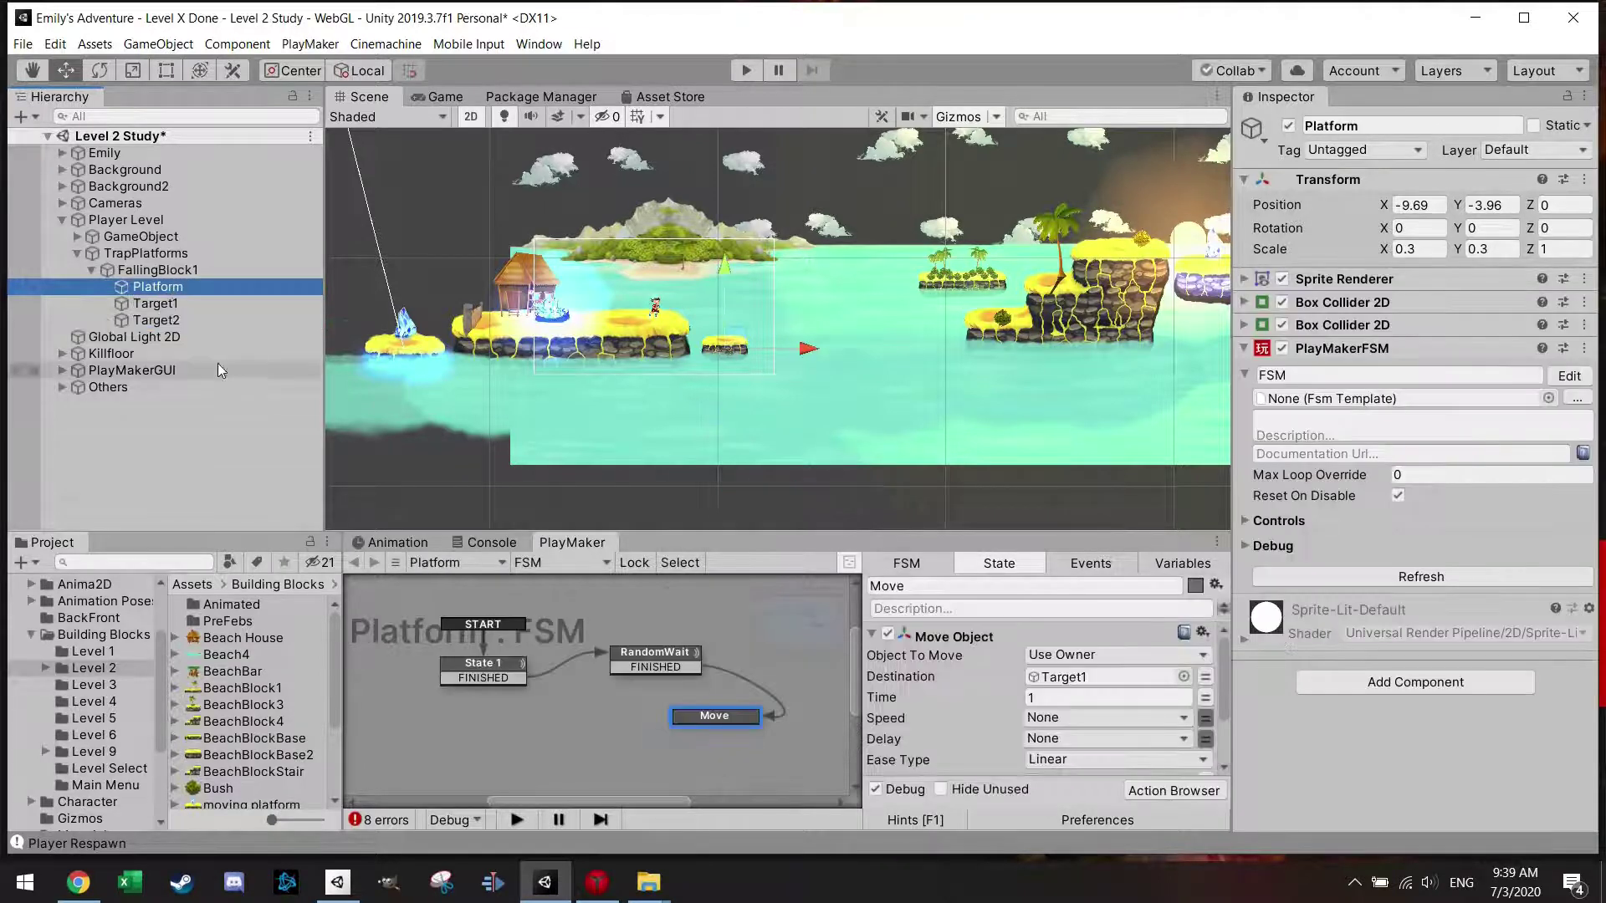
left_click_drag(182, 318, 1067, 681)
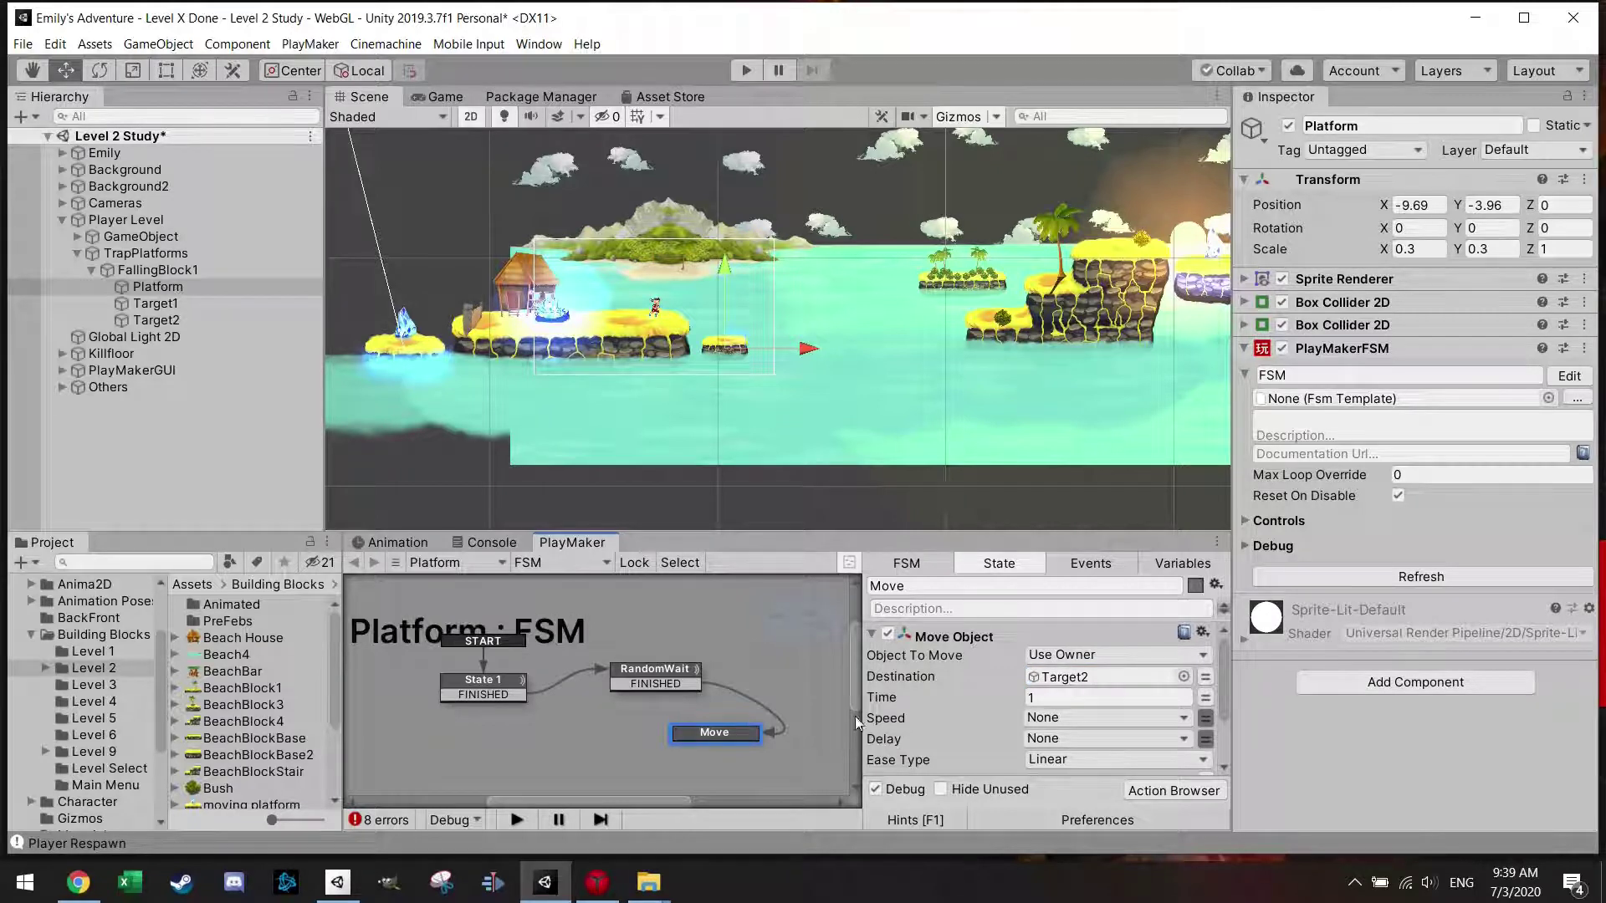
left_click(995, 698)
type("0")
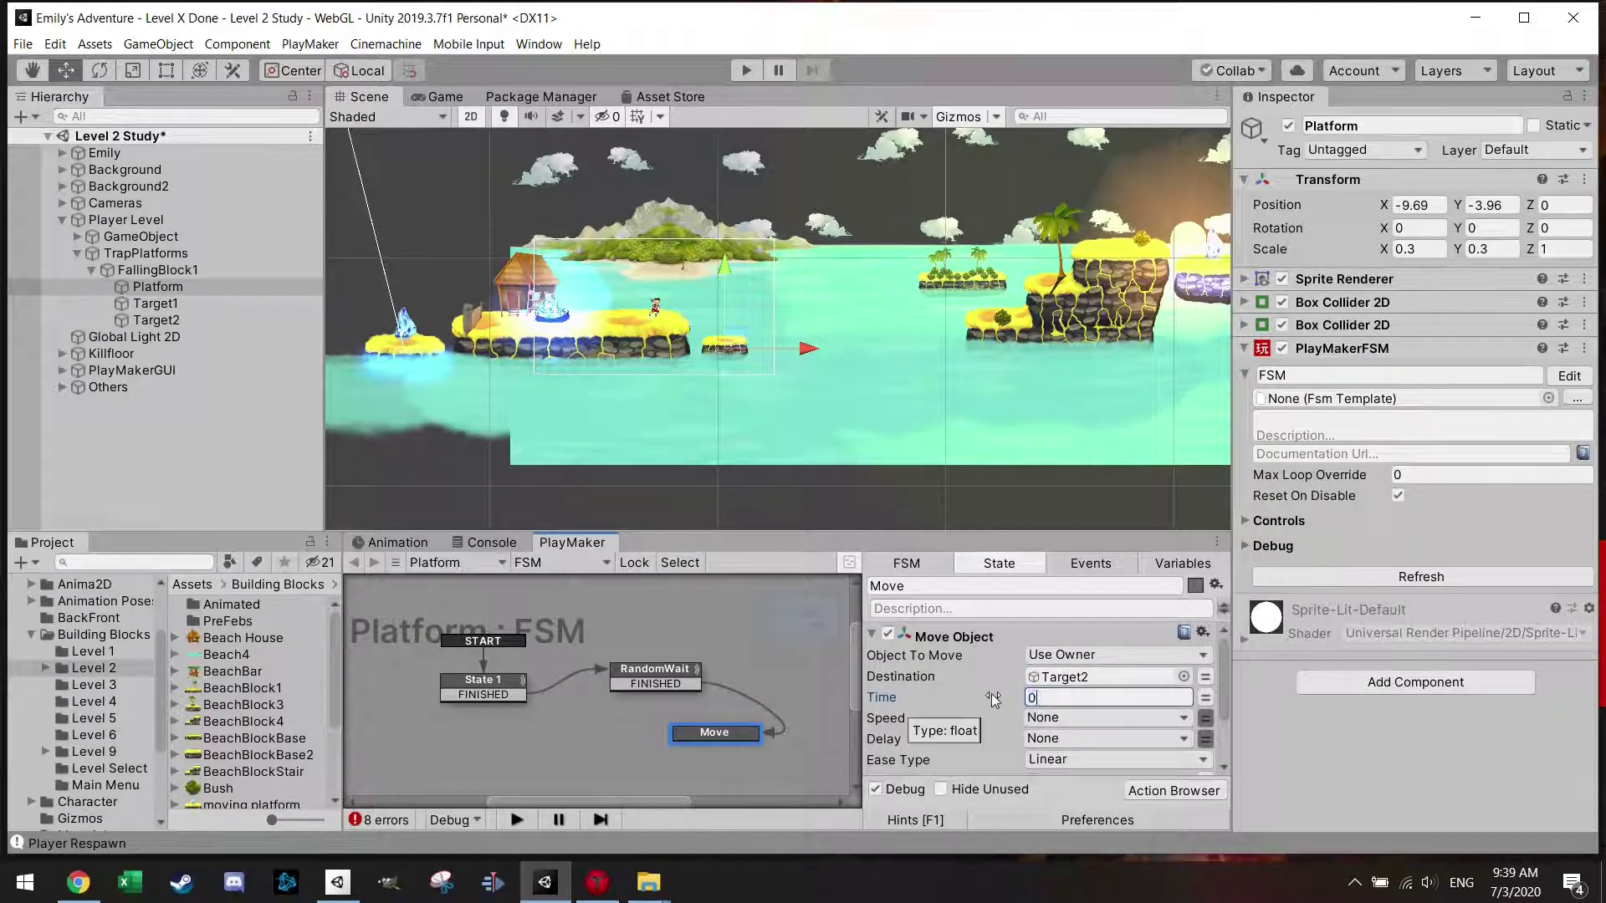
type(".1")
scroll(1033, 737, "down", 3)
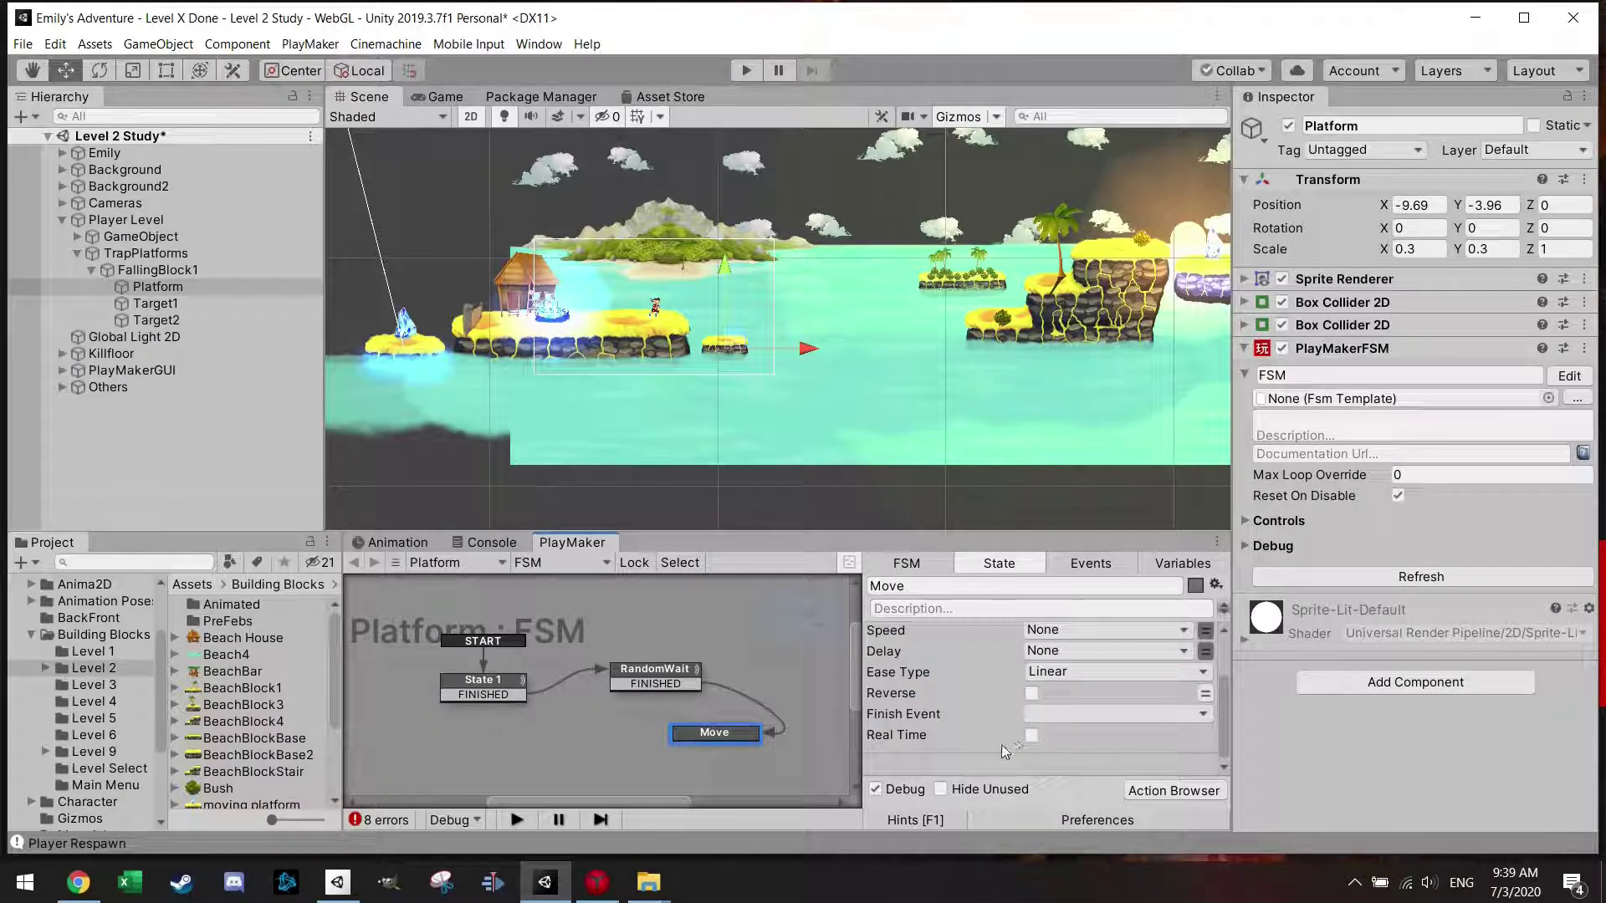
left_click(1079, 716)
- Make the move send FINISHED and give the Move state a FINISHED transition
left_click(1080, 757)
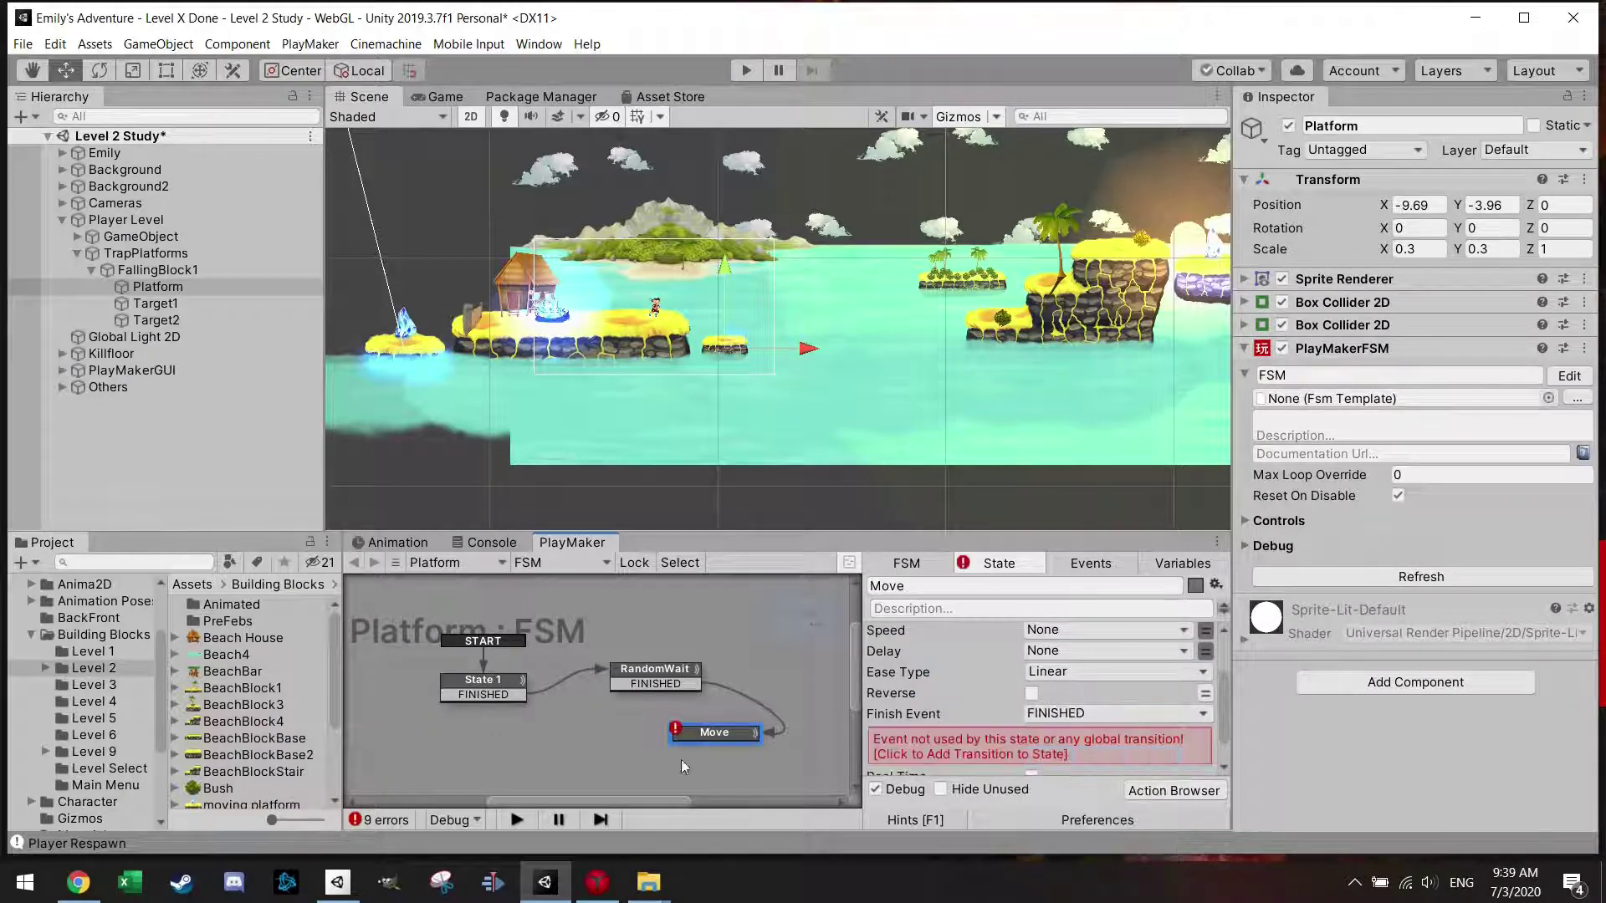
right_click(721, 734)
mouse_move(807, 534)
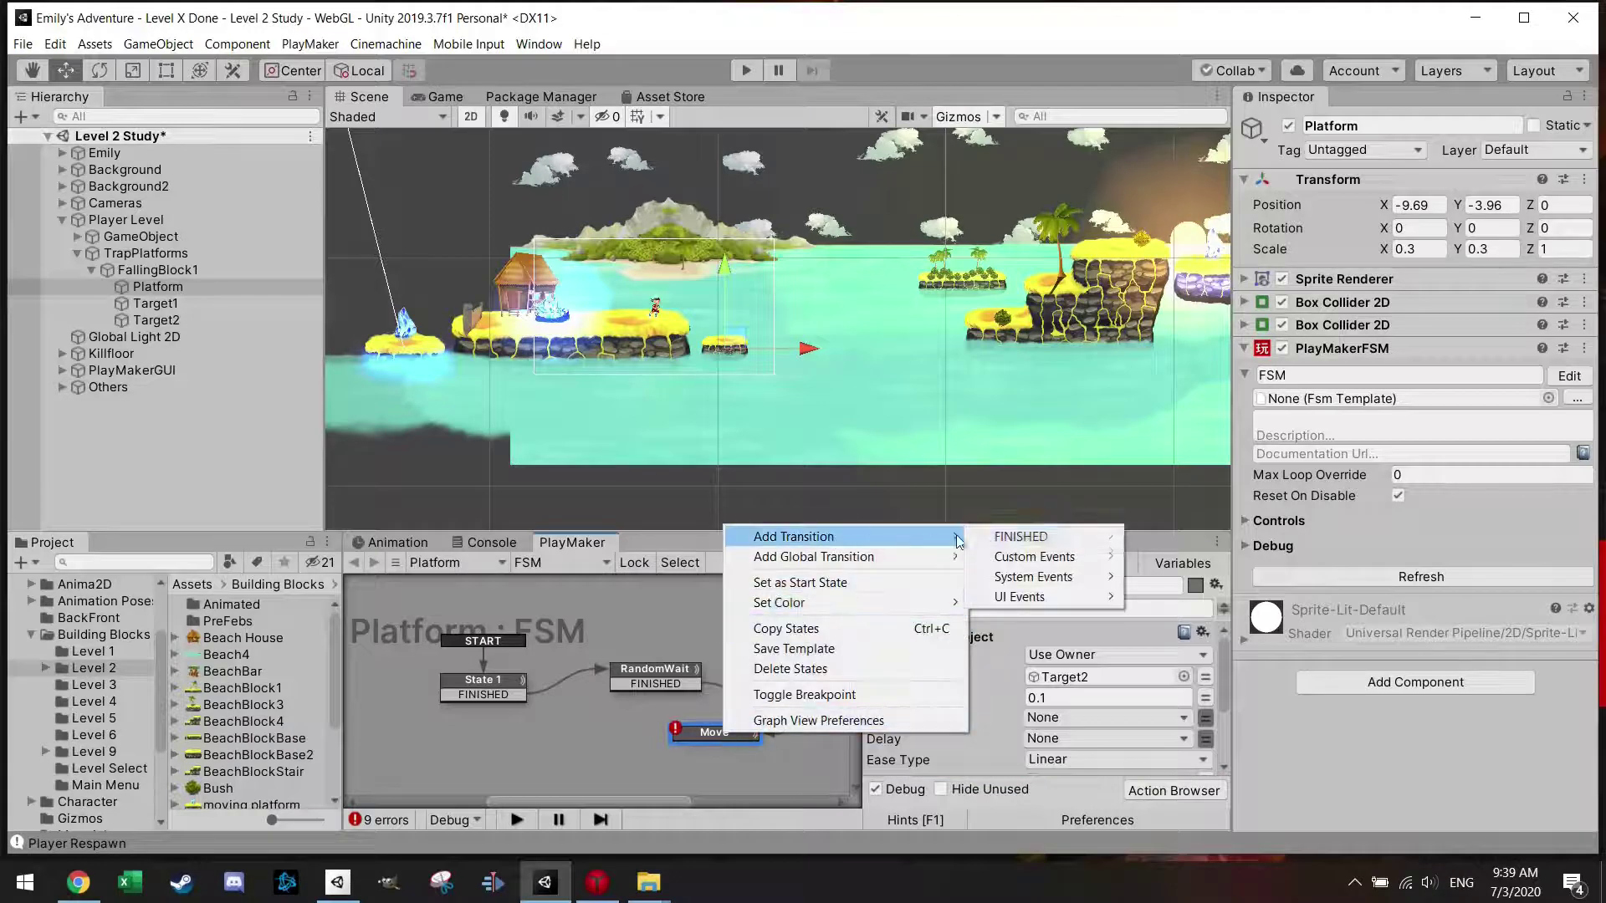
left_click(1004, 537)
scroll(669, 740, "down", 2)
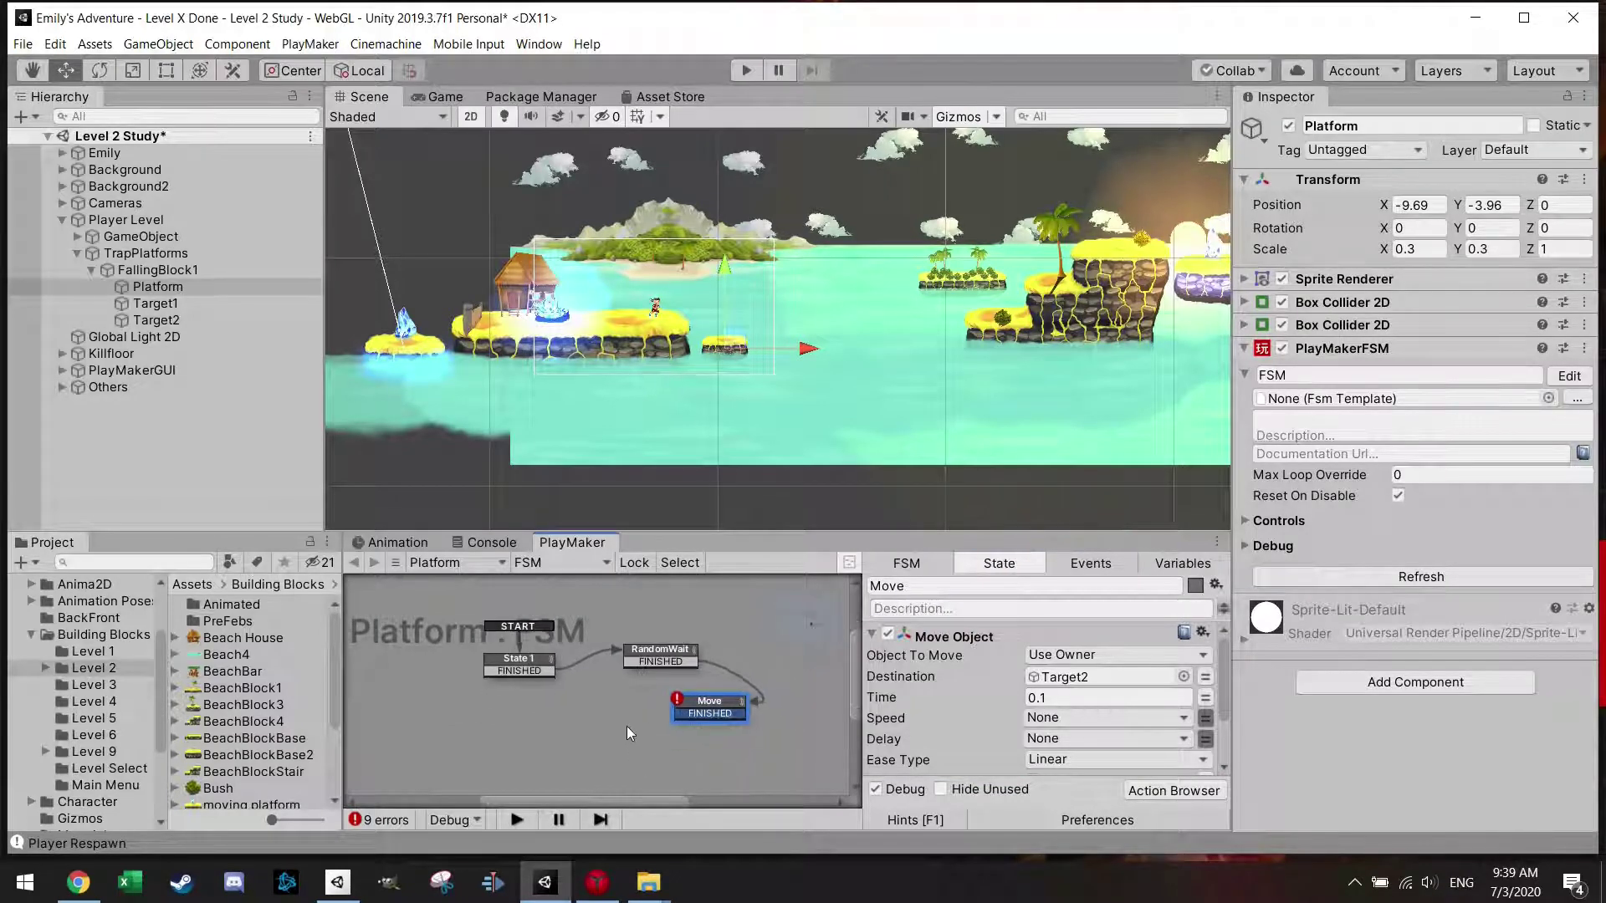
left_click_drag(715, 709, 726, 711)
scroll(945, 720, "down", 3)
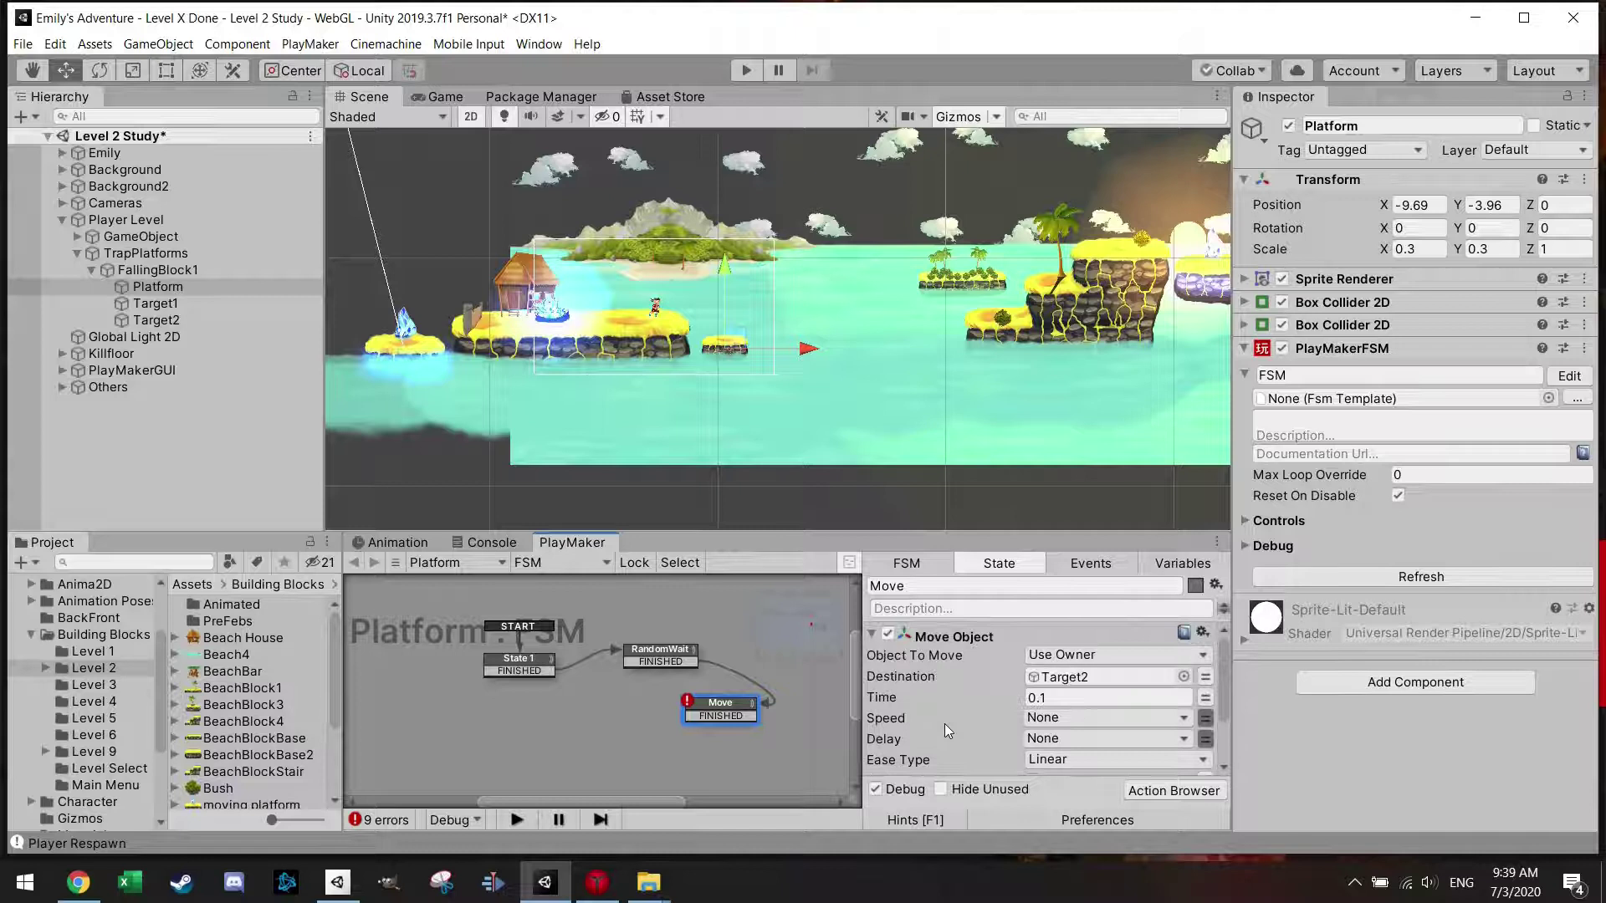
- Add a new state named Wait below the Move state
right_click(631, 713)
left_click(741, 482)
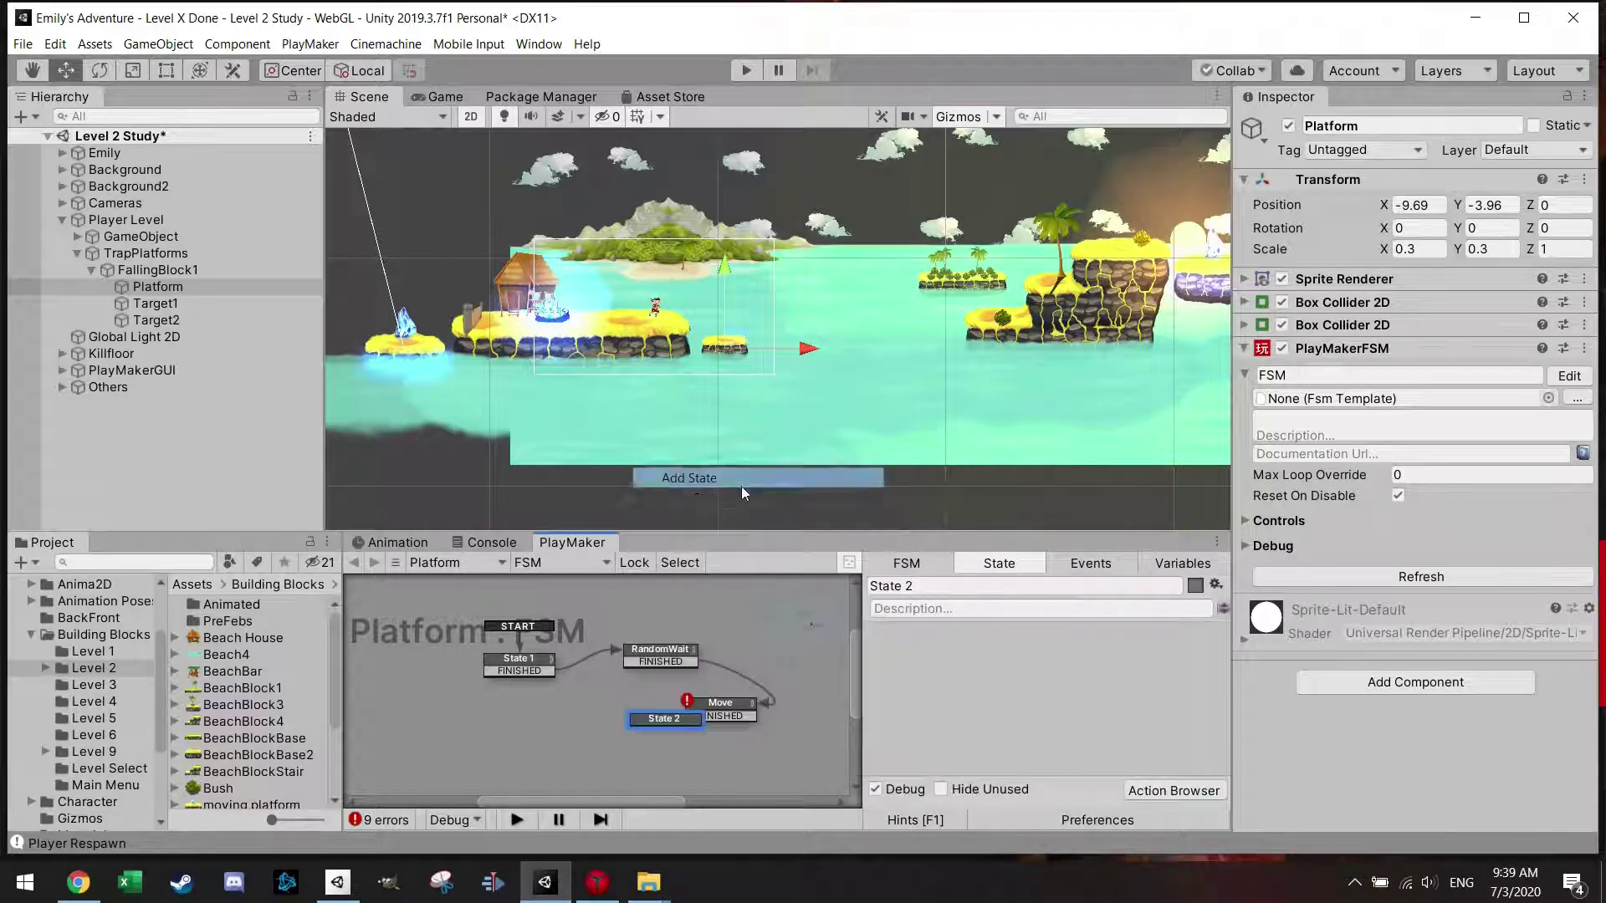
left_click_drag(649, 709, 620, 733)
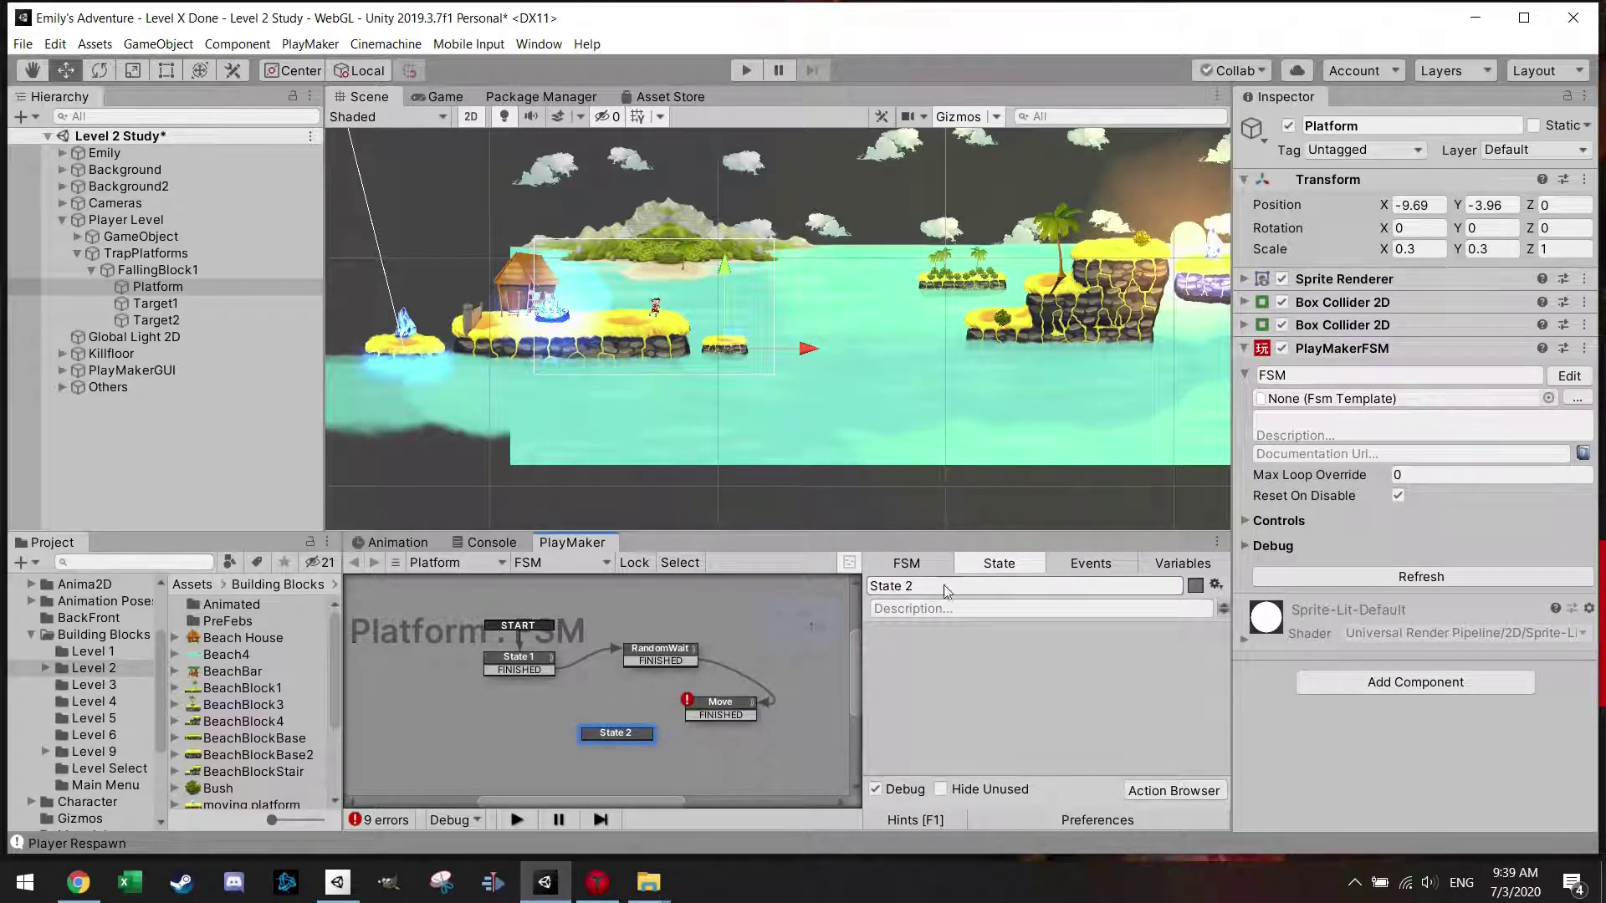
type("Wait")
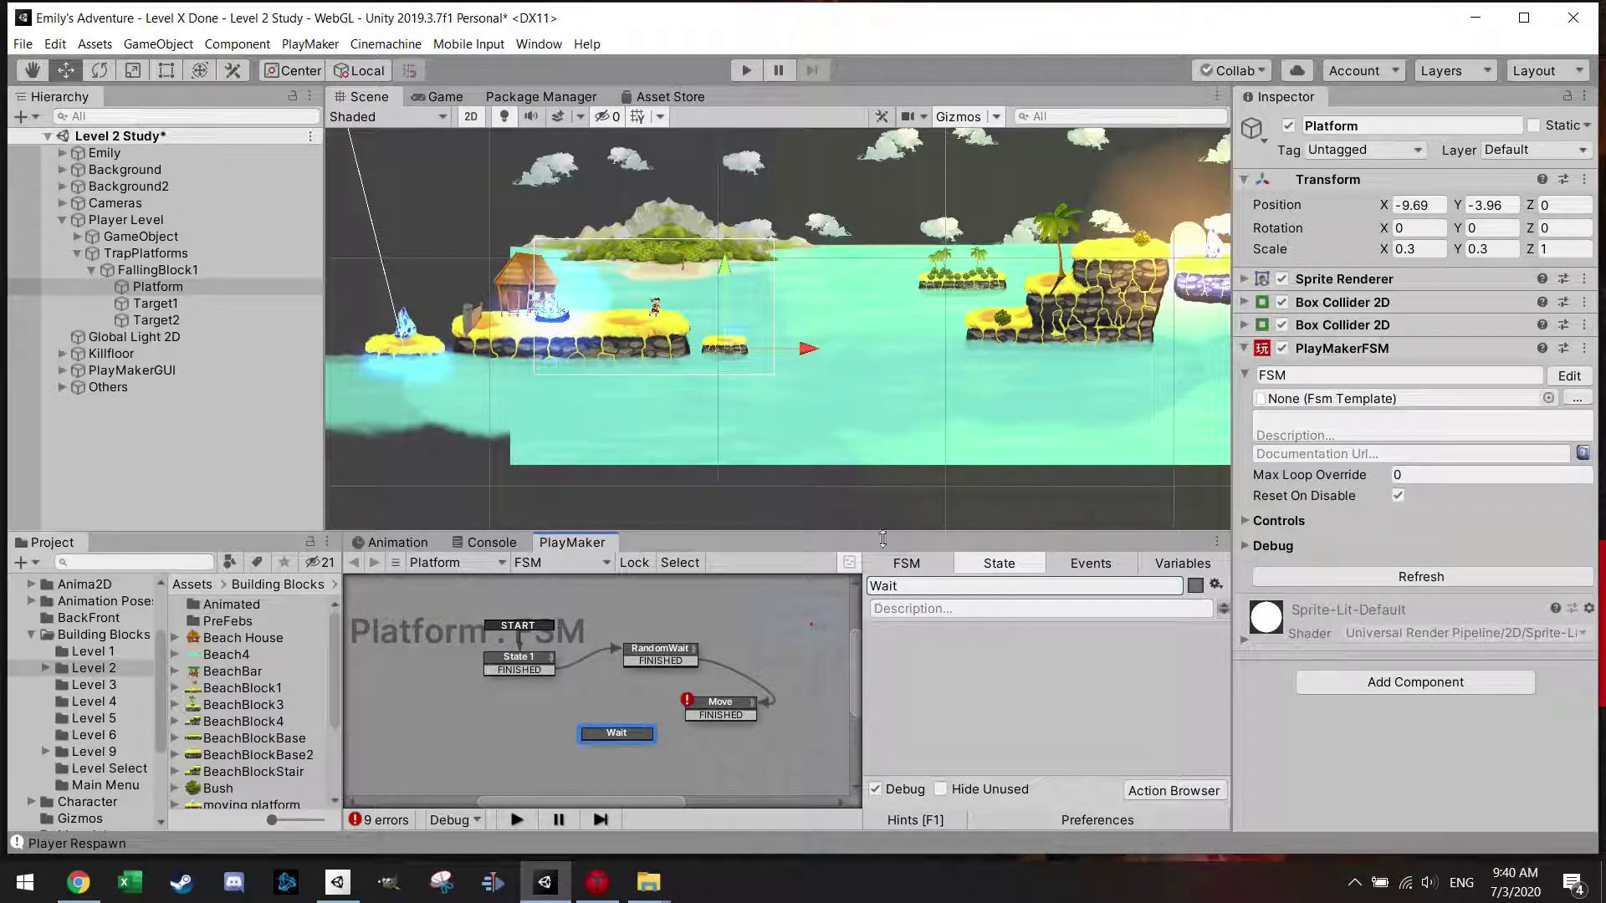
- Add a 4-second Wait action to the Wait state that sends FINISHED
left_click(1171, 793)
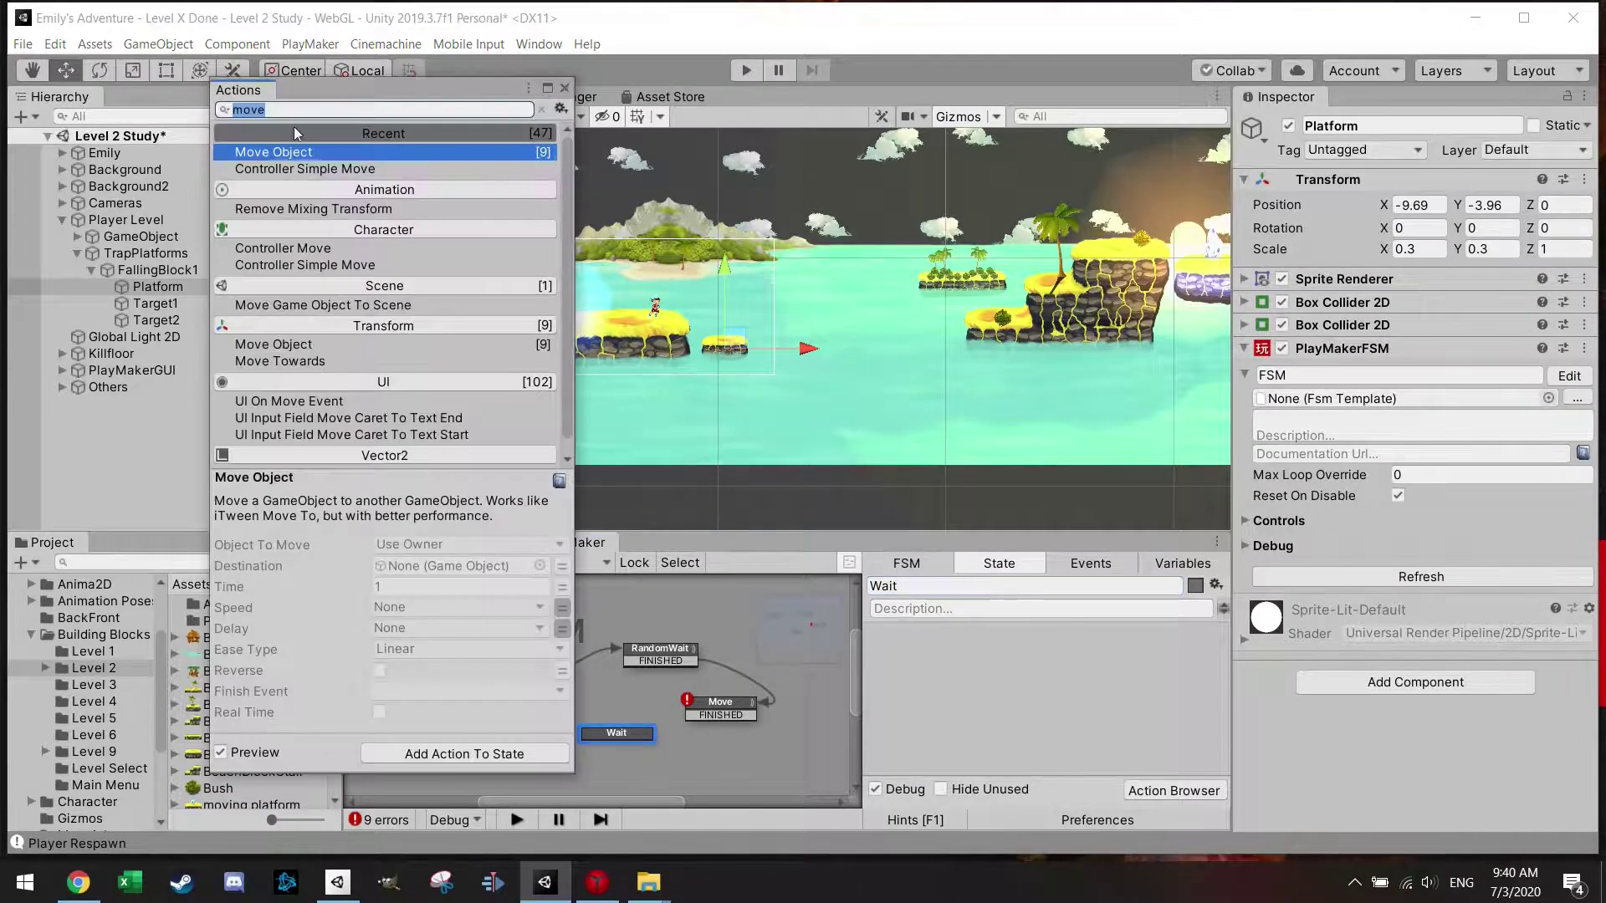
type("wait")
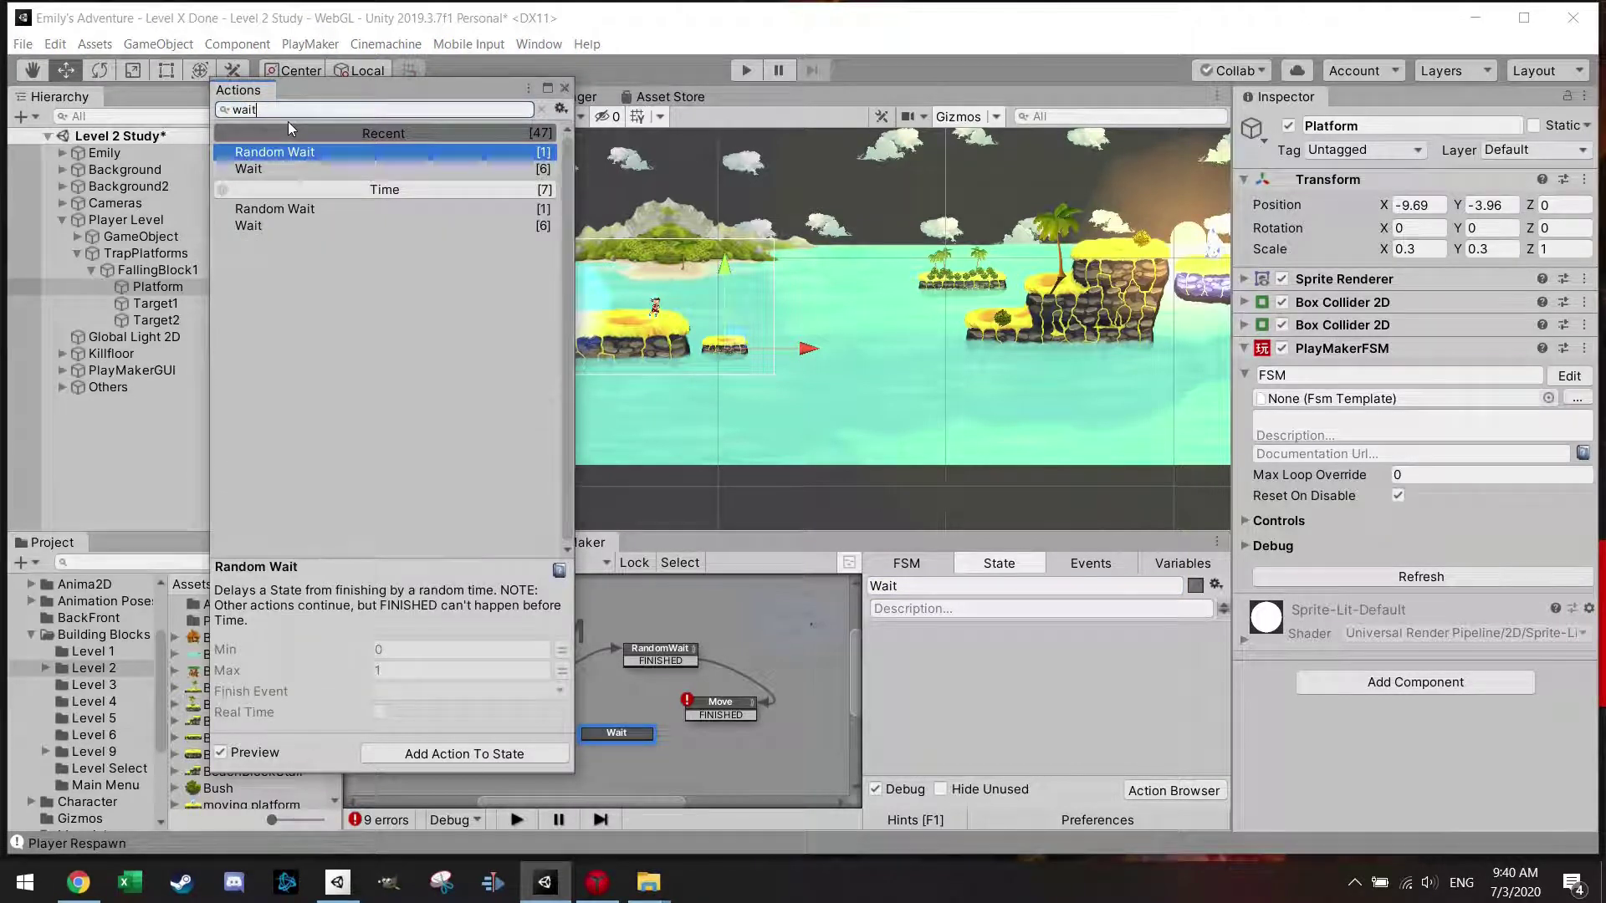
key("Down")
key("Return")
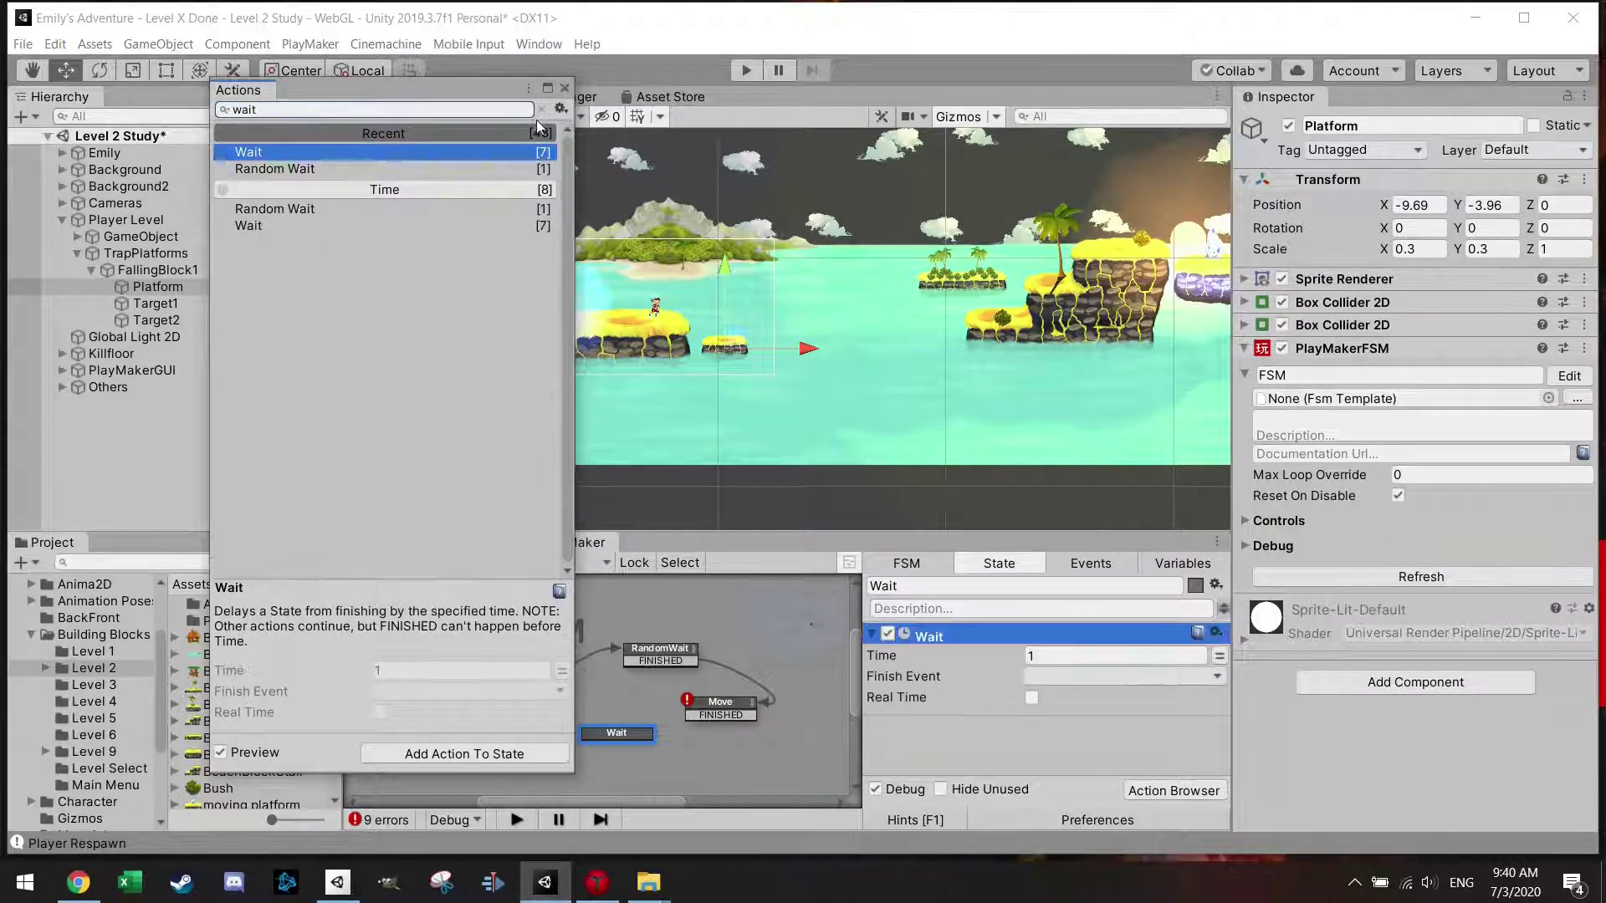
left_click(564, 87)
left_click(1083, 655)
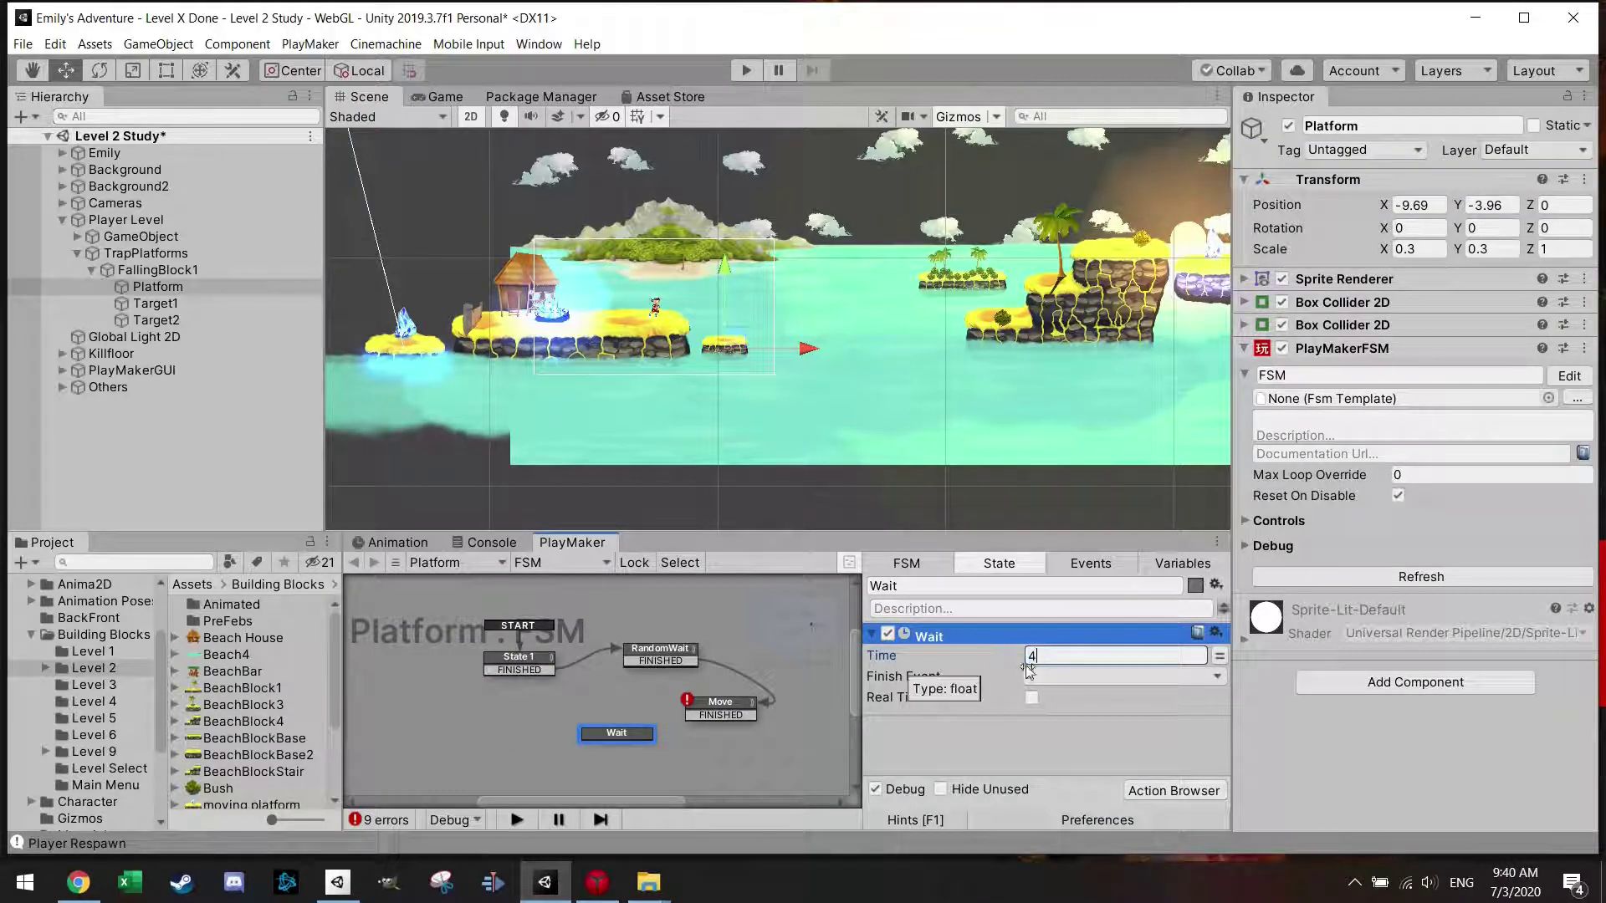
type("4")
left_click(1112, 676)
left_click(1092, 721)
- Connect Move's FINISHED to Wait and give Wait its own FINISHED transition
left_click_drag(729, 716, 638, 740)
left_click(625, 731)
right_click(626, 731)
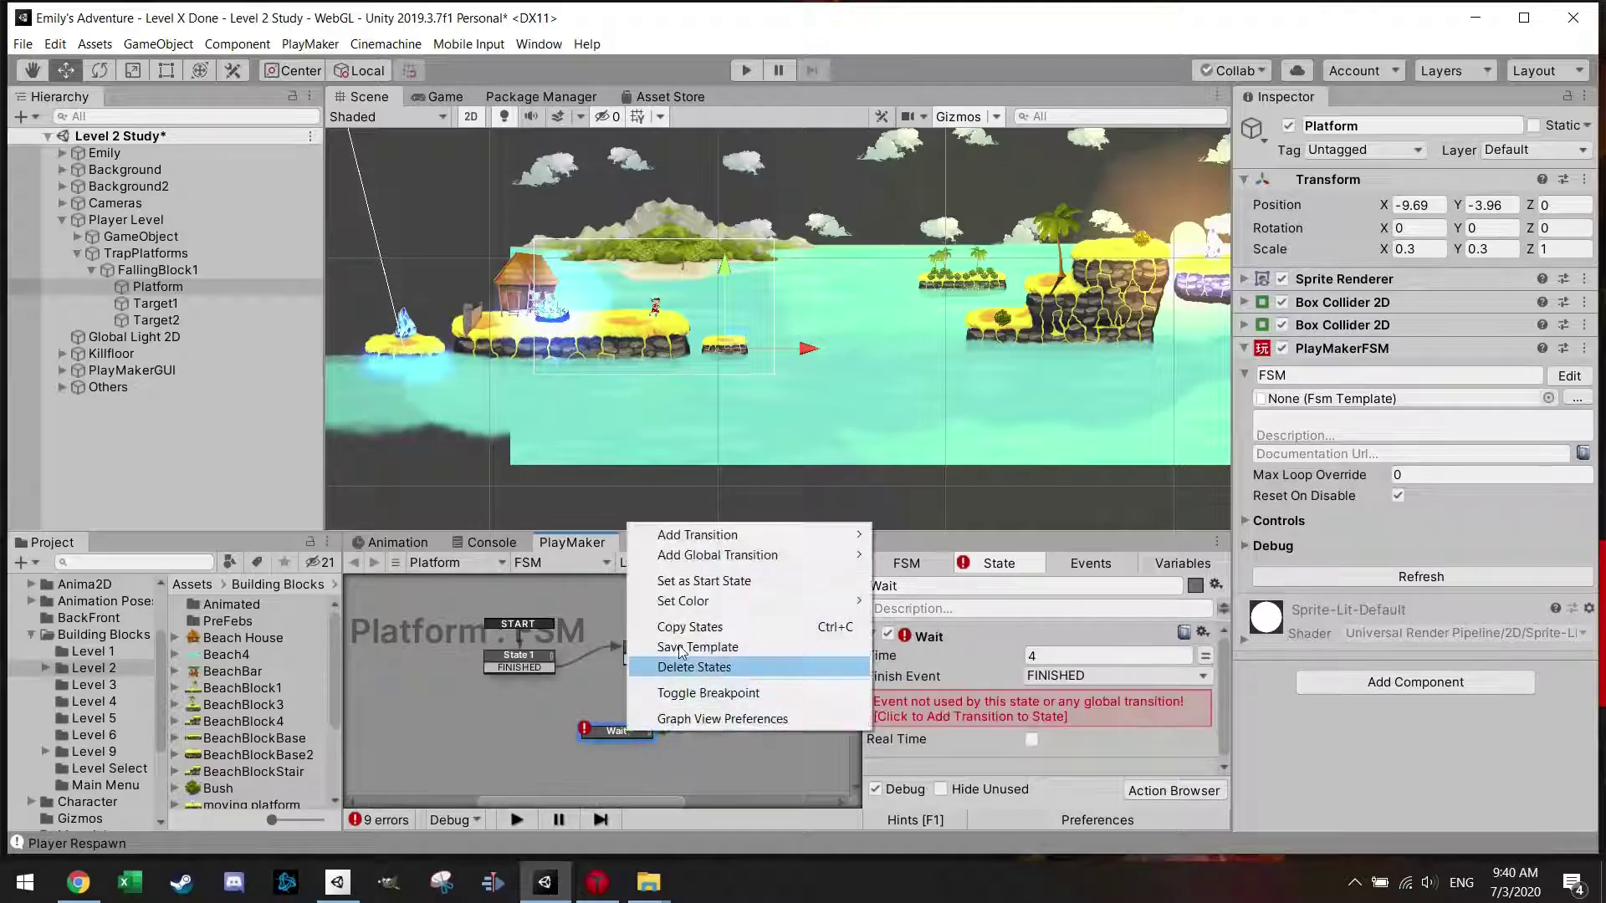
mouse_move(719, 532)
left_click(922, 534)
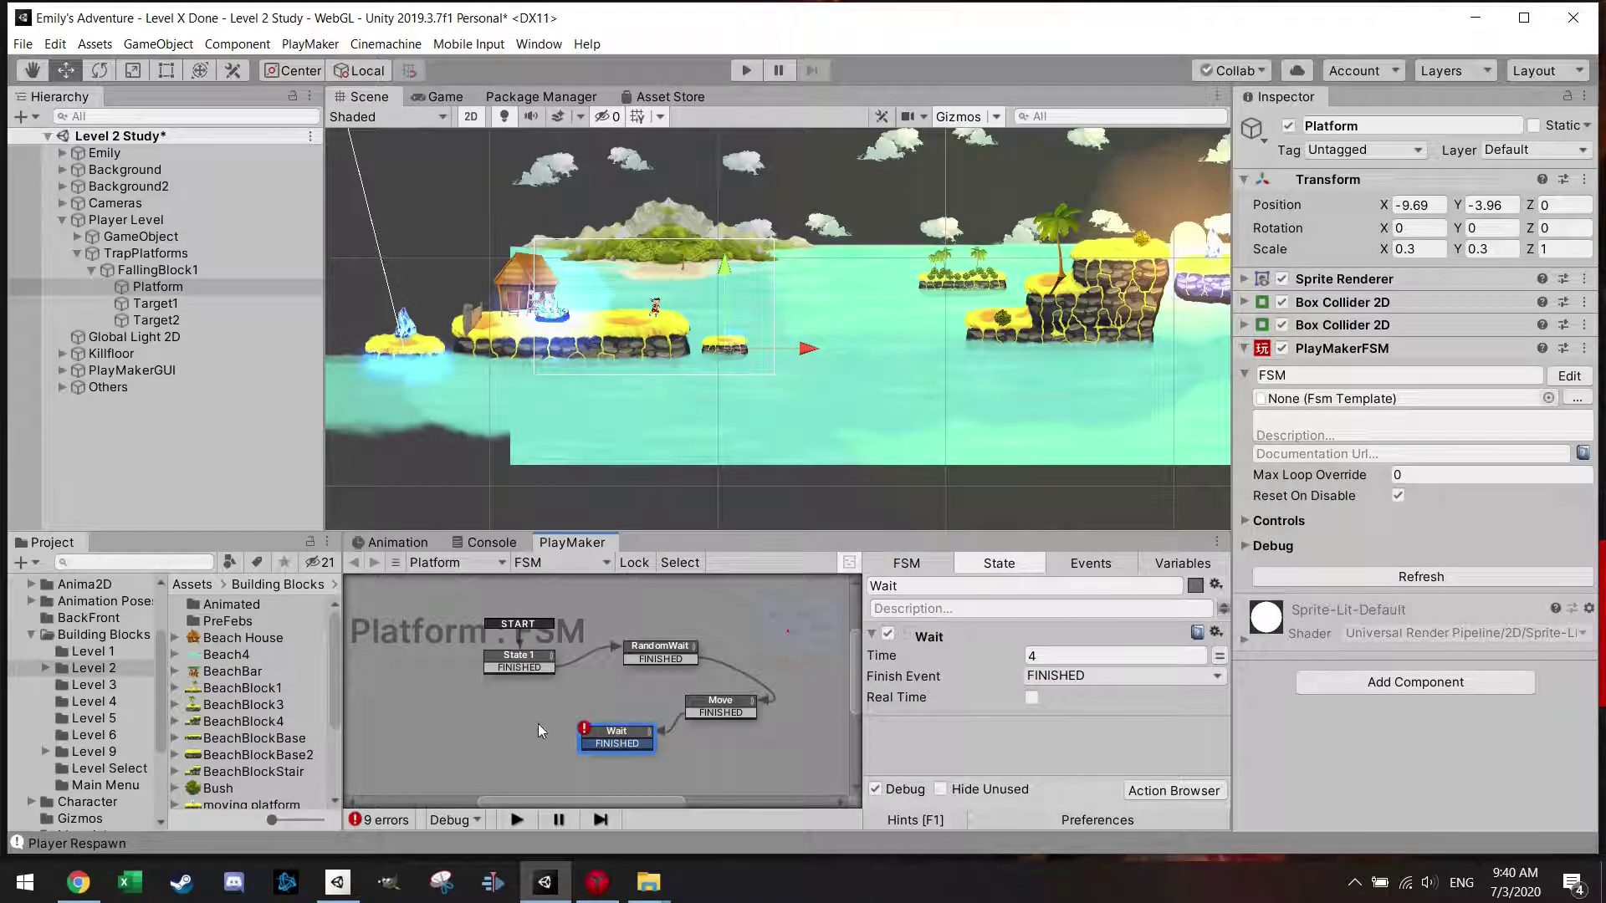
left_click_drag(614, 733, 624, 742)
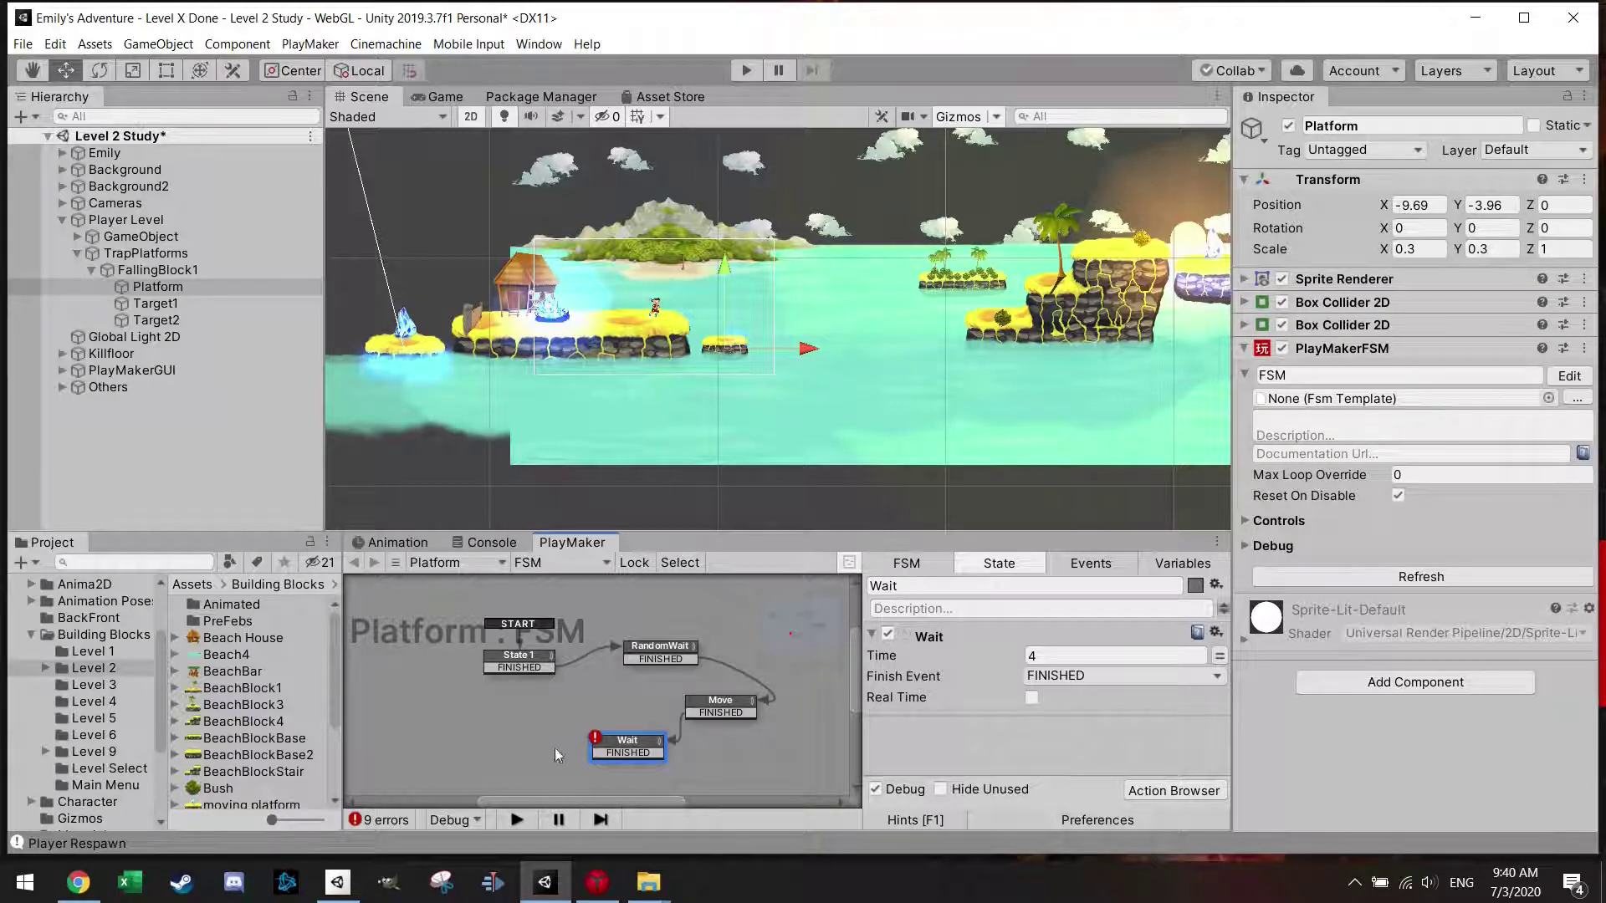
left_click_drag(632, 751, 609, 757)
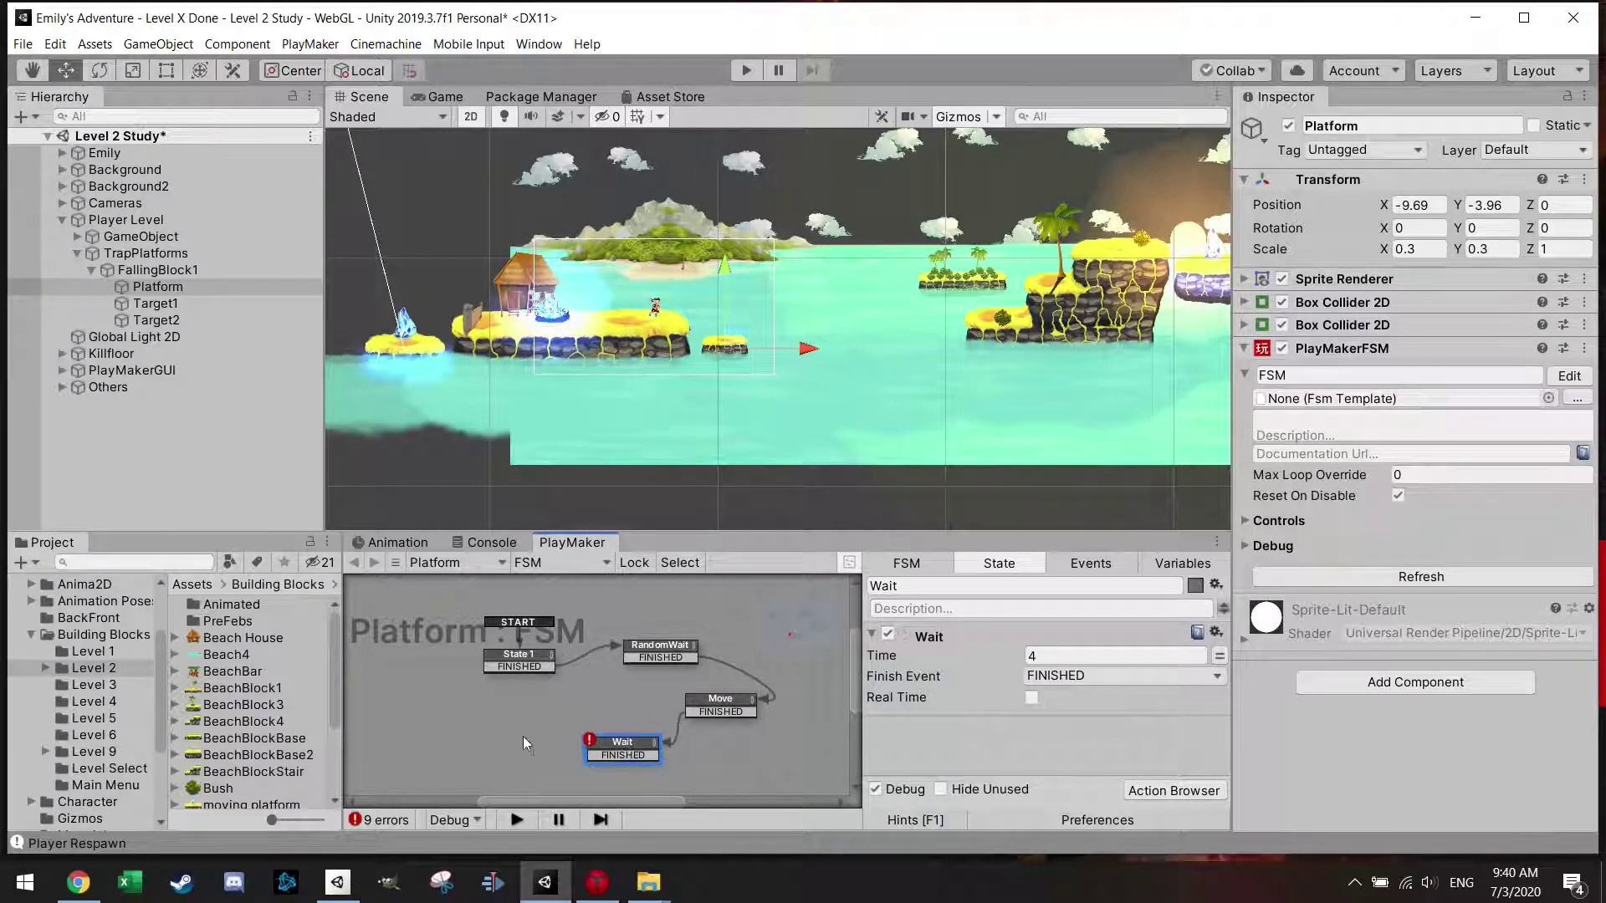
- Duplicate the Move state and place the copy left of Wait
right_click(521, 733)
left_click(741, 710)
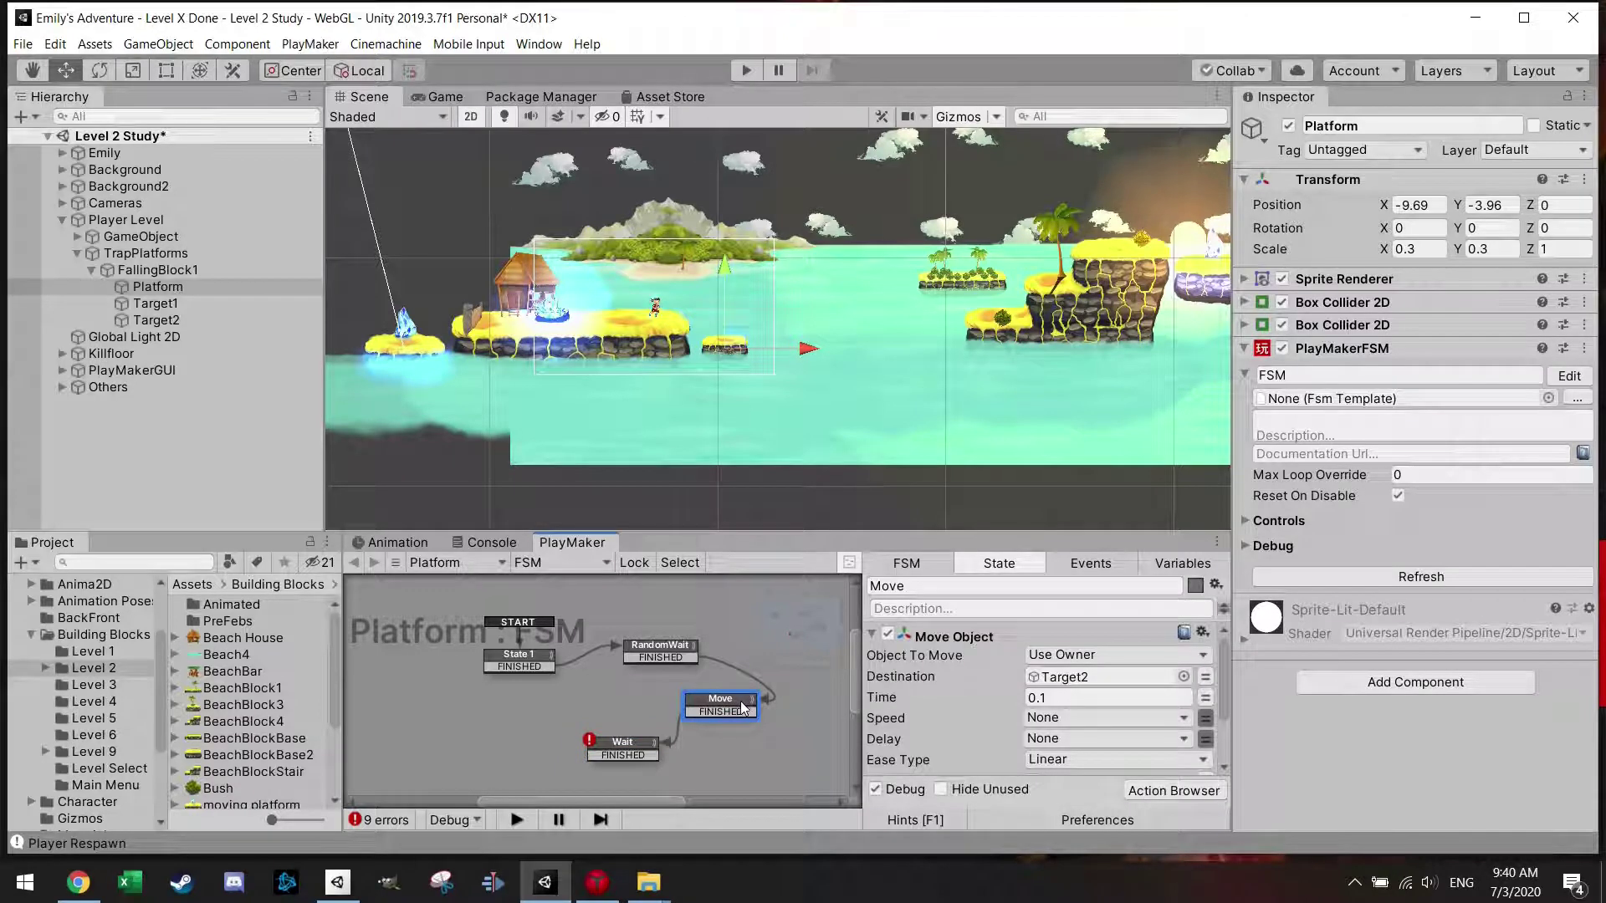
key("ctrl+v")
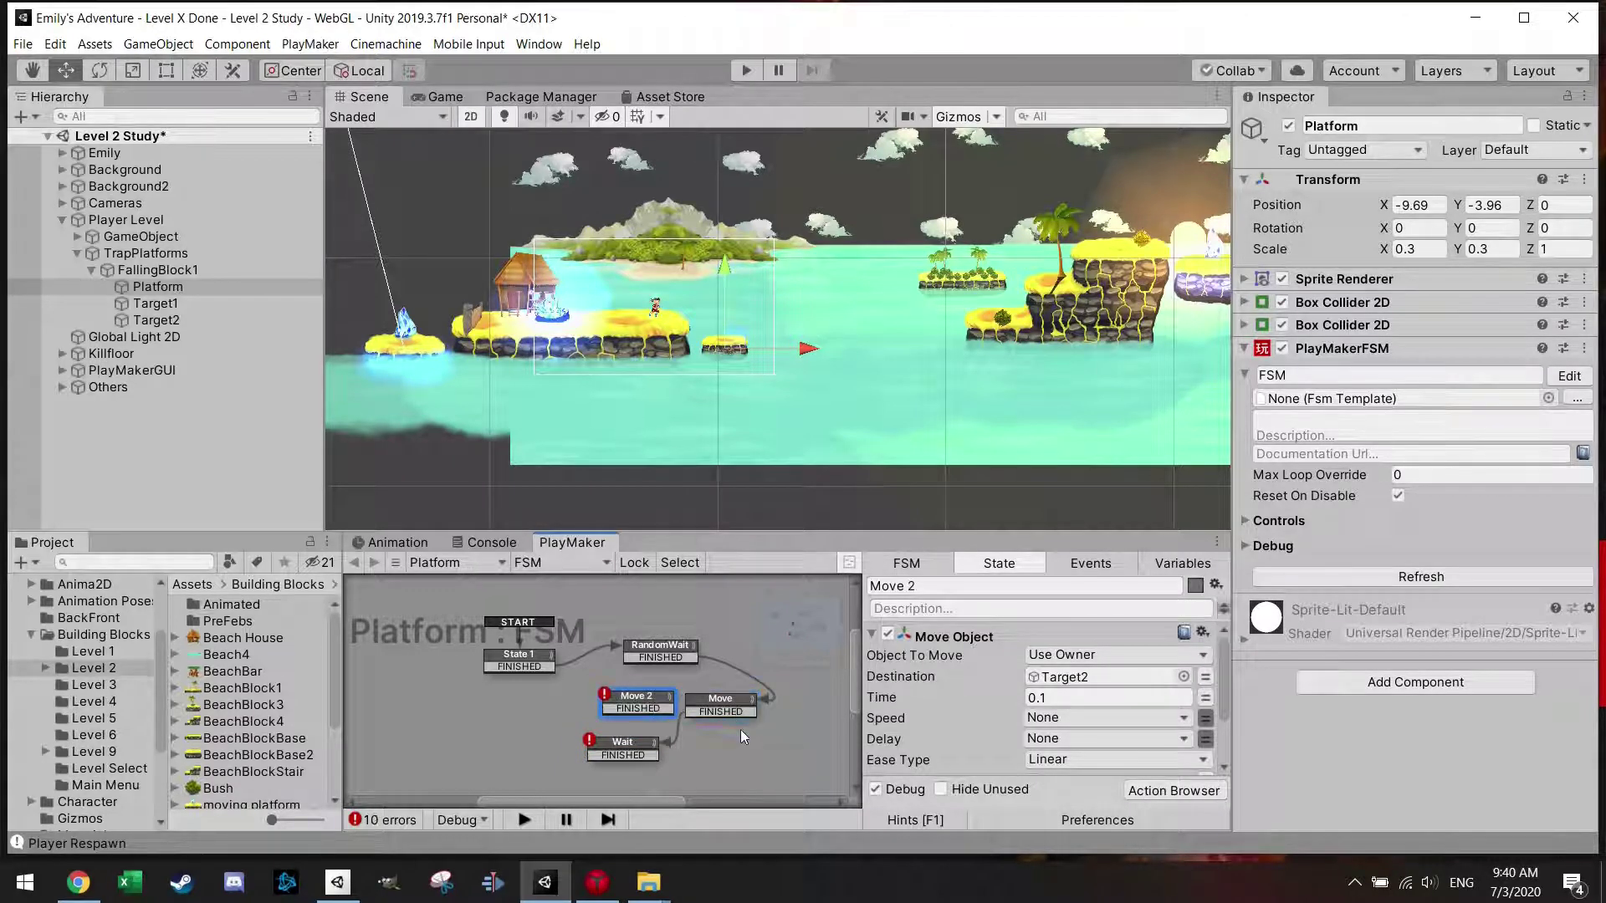
left_click_drag(657, 709, 526, 729)
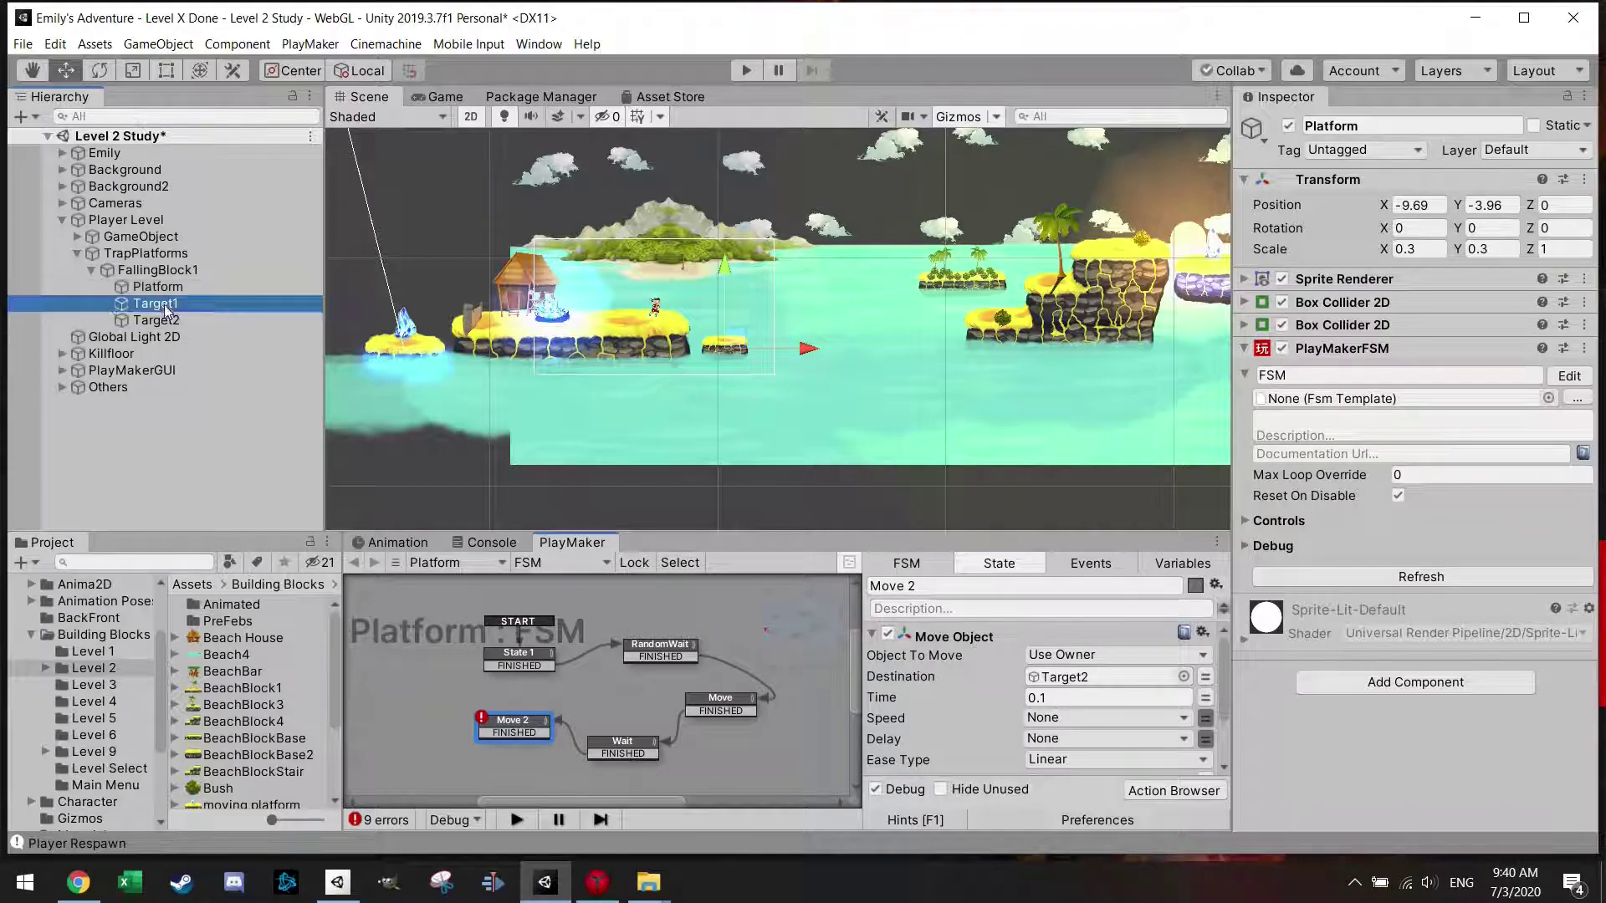
- Send the copy to Target1 in 3 seconds and link its FINISHED back to State 1
left_click_drag(164, 305, 1070, 681)
left_click(1056, 698)
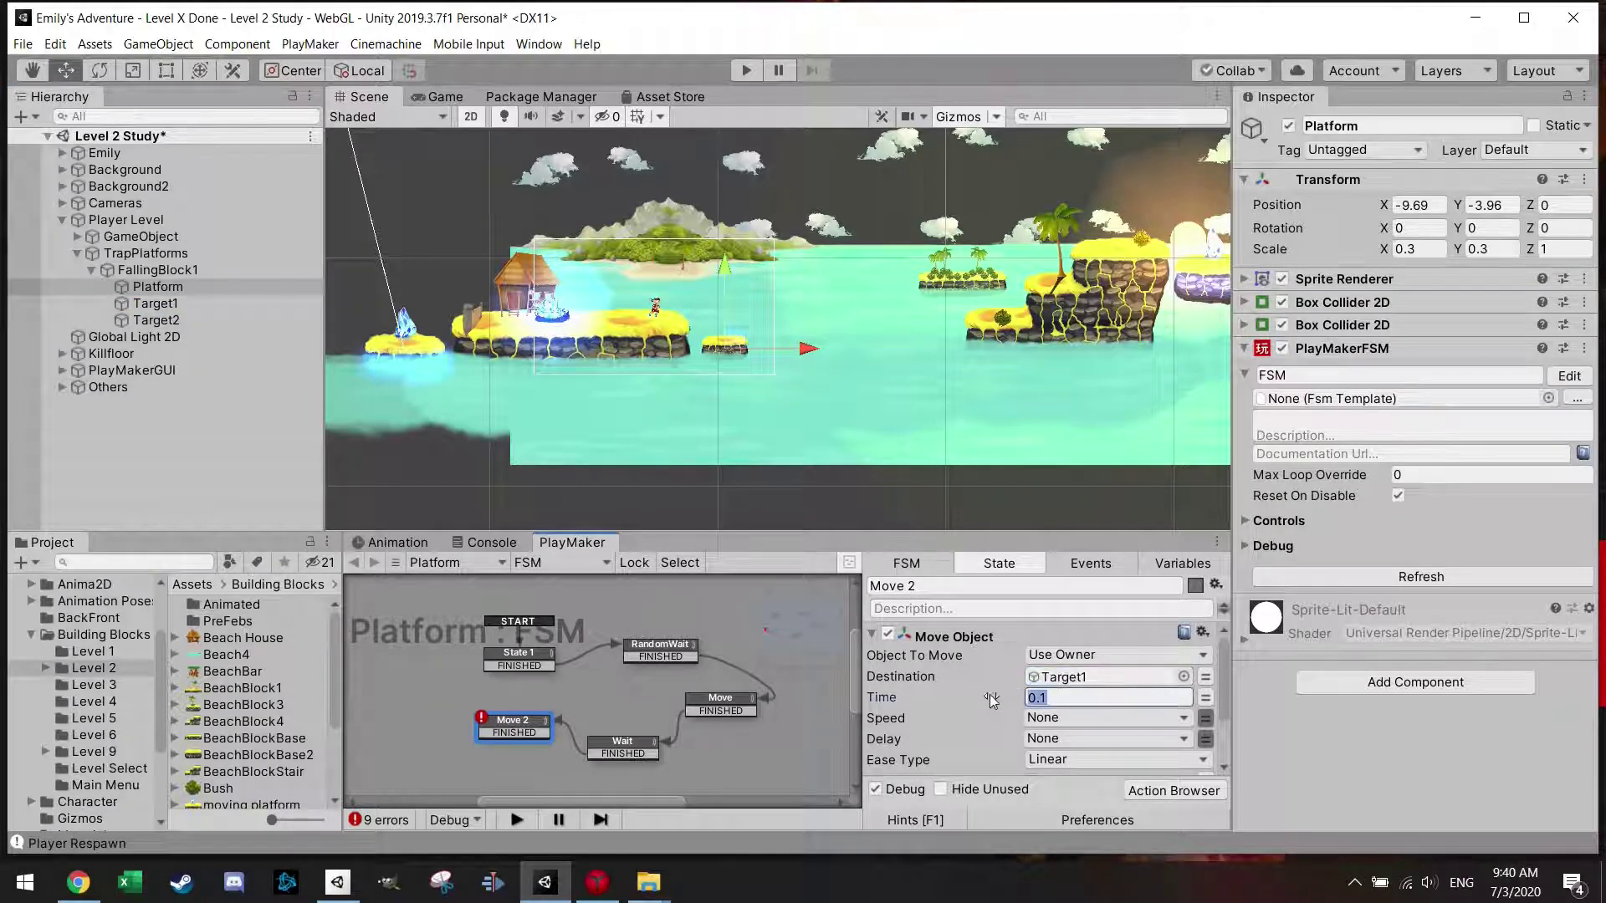
type("3")
left_click_drag(495, 736, 482, 665)
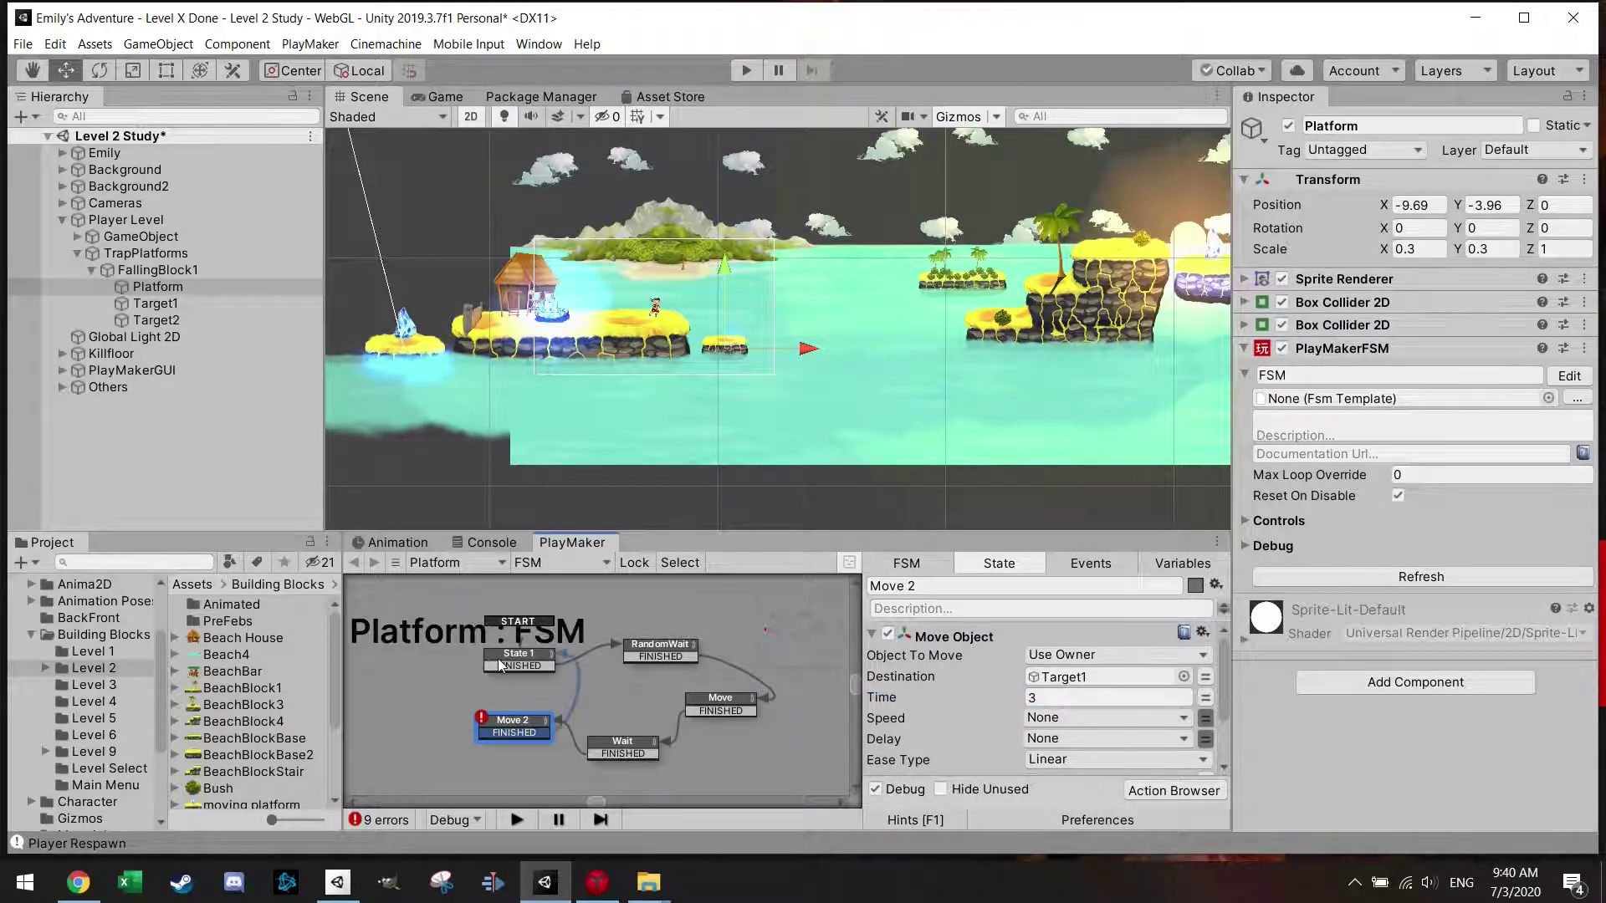
left_click(514, 661)
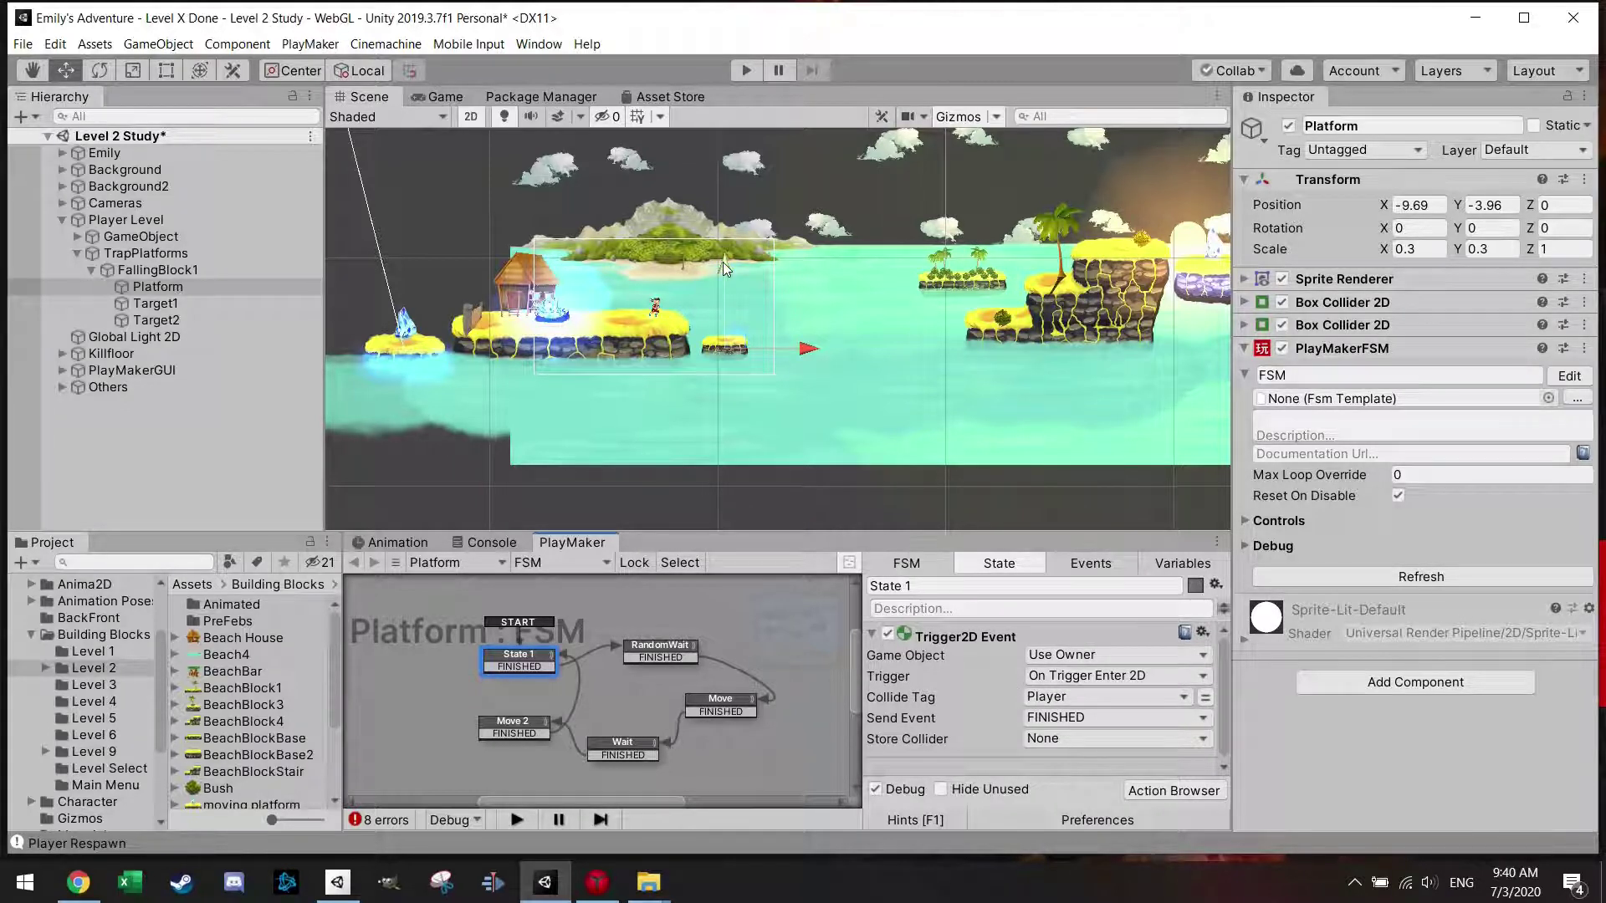
- Play-test the level, then set the Platform's layer to 8: Ground
left_click(746, 71)
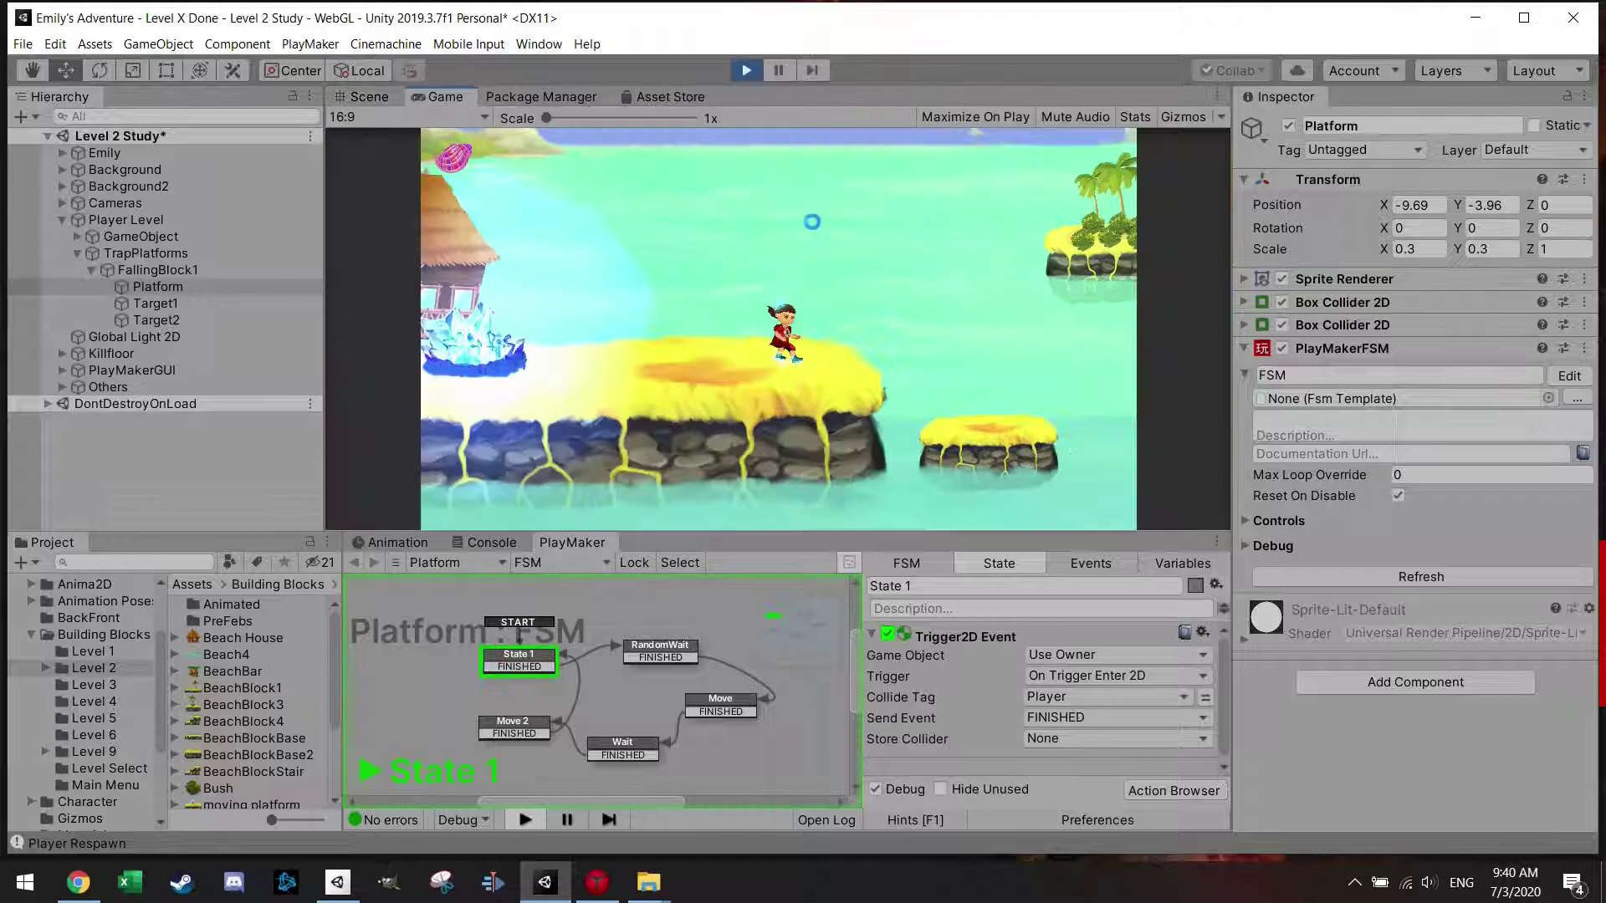
left_click(747, 72)
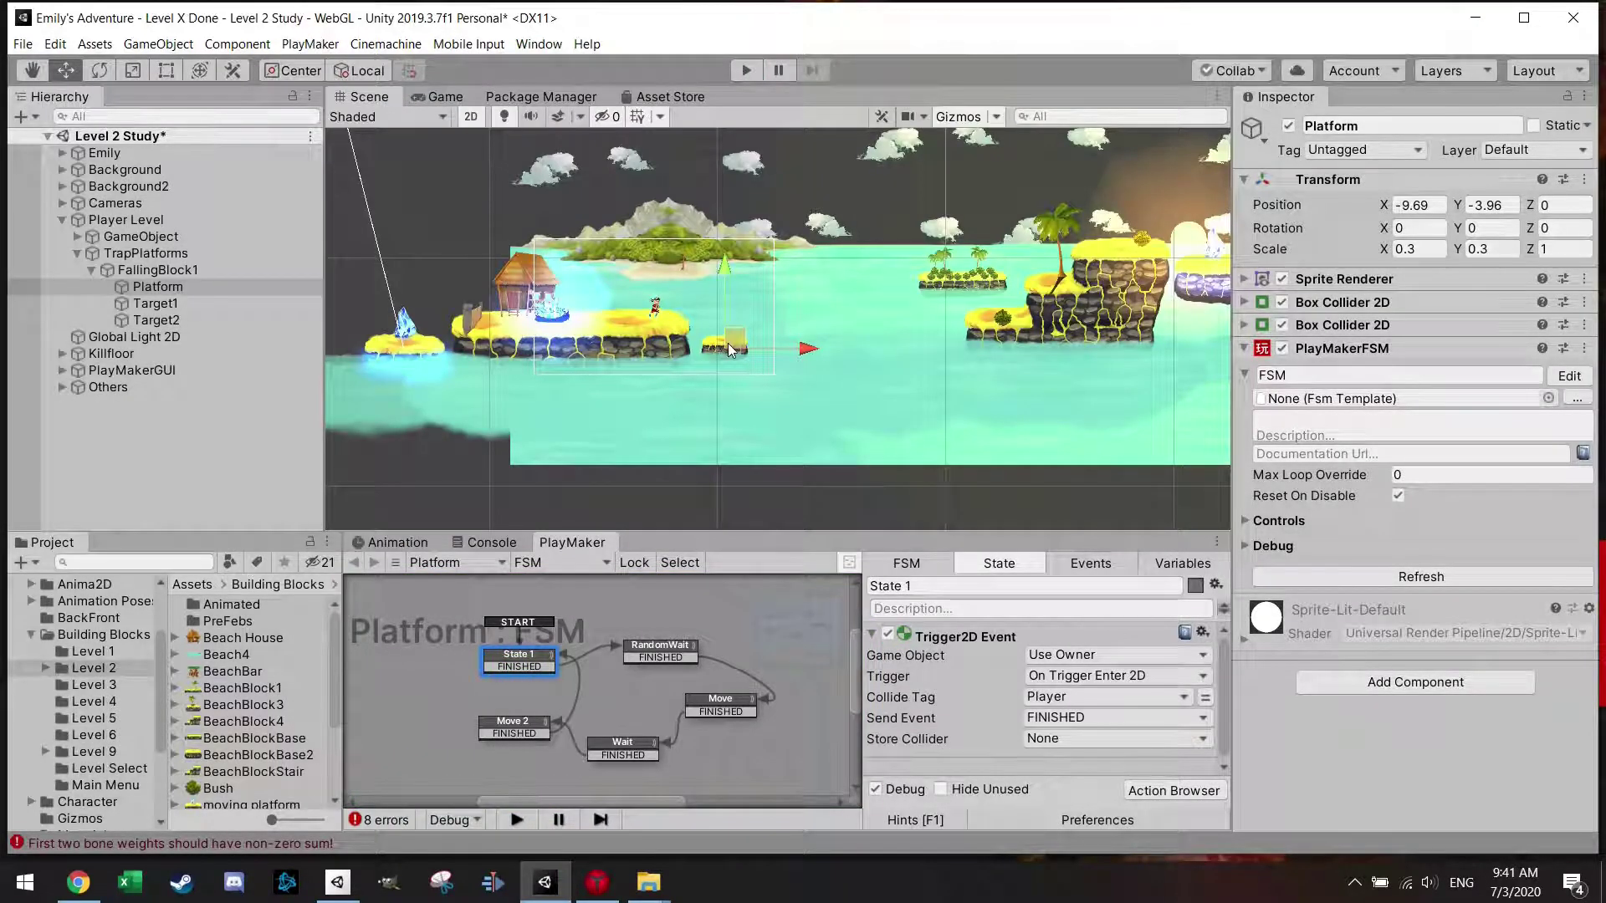
left_click(1536, 150)
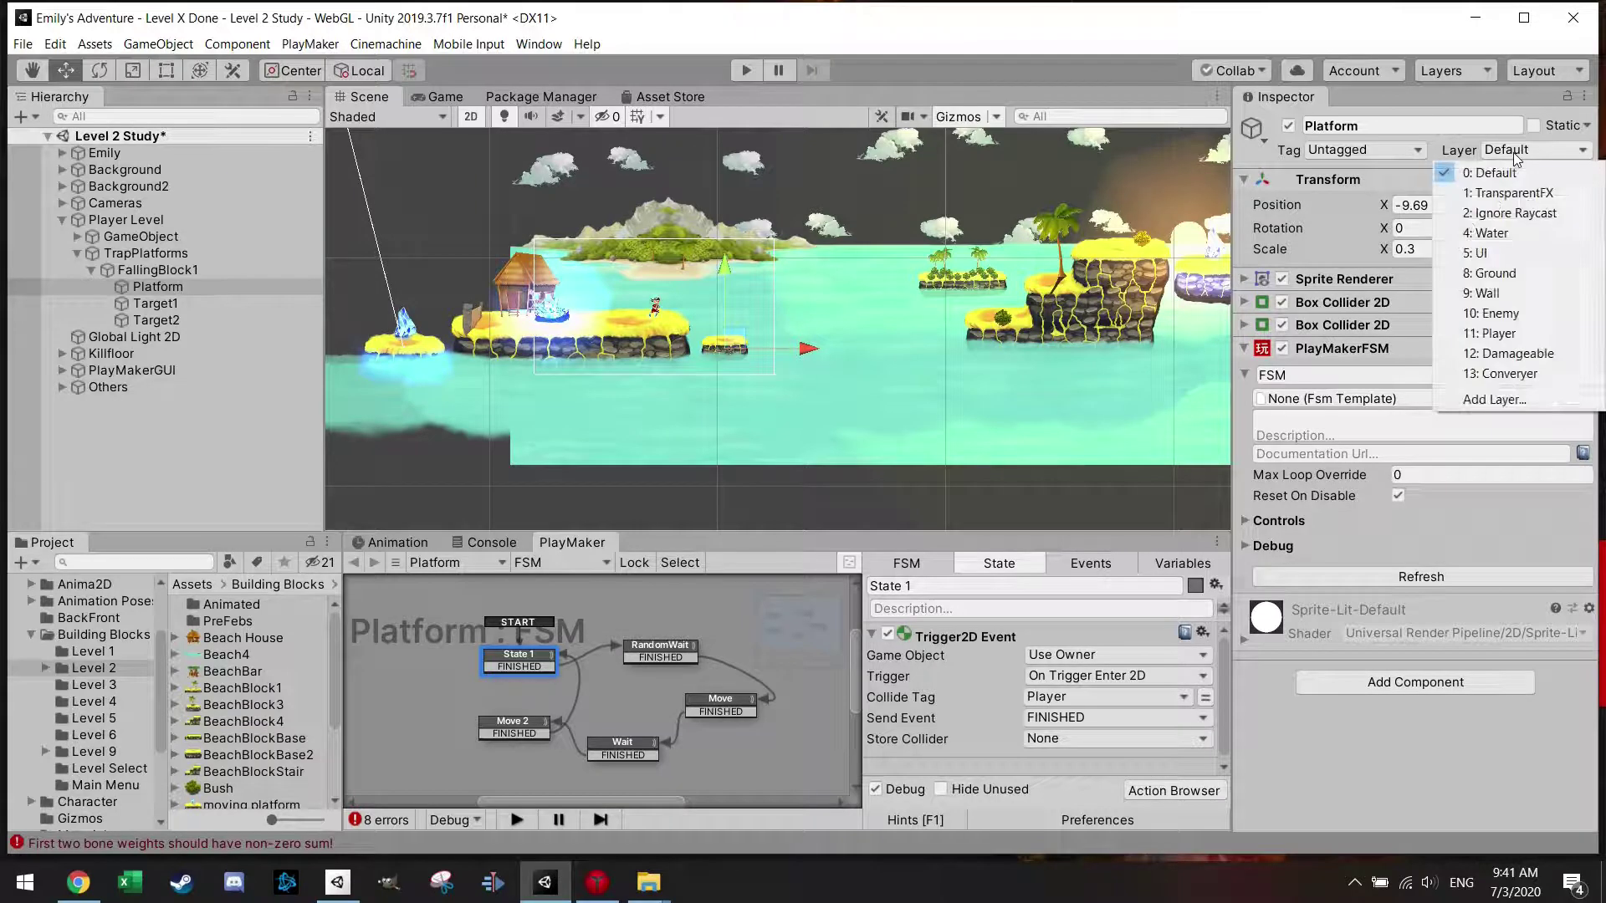
left_click(1522, 276)
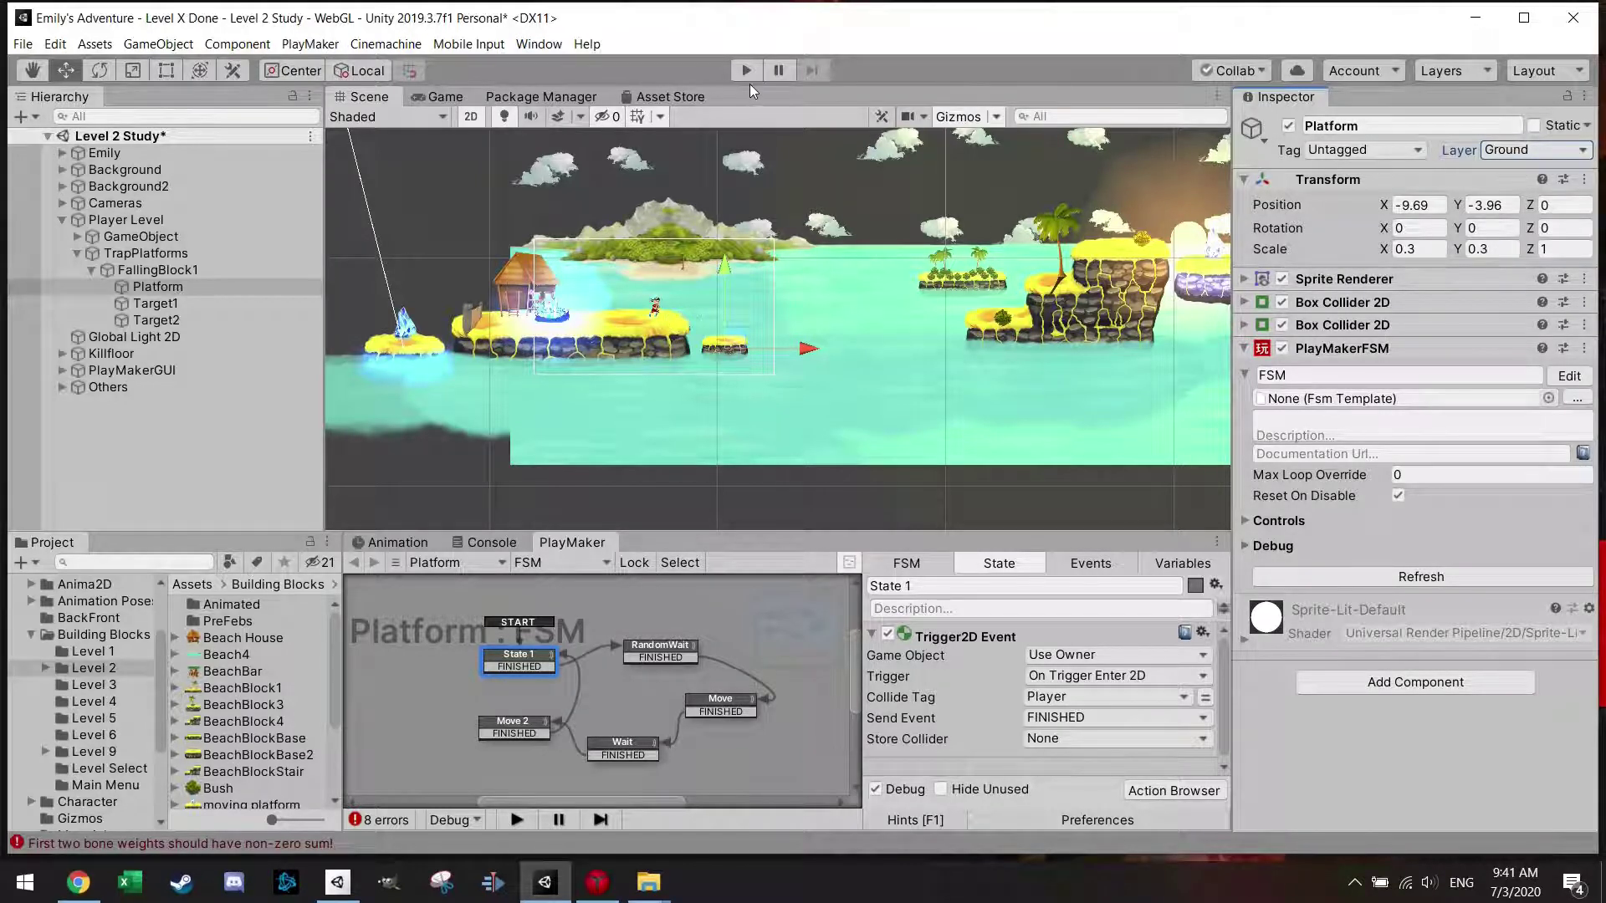
left_click(1538, 150)
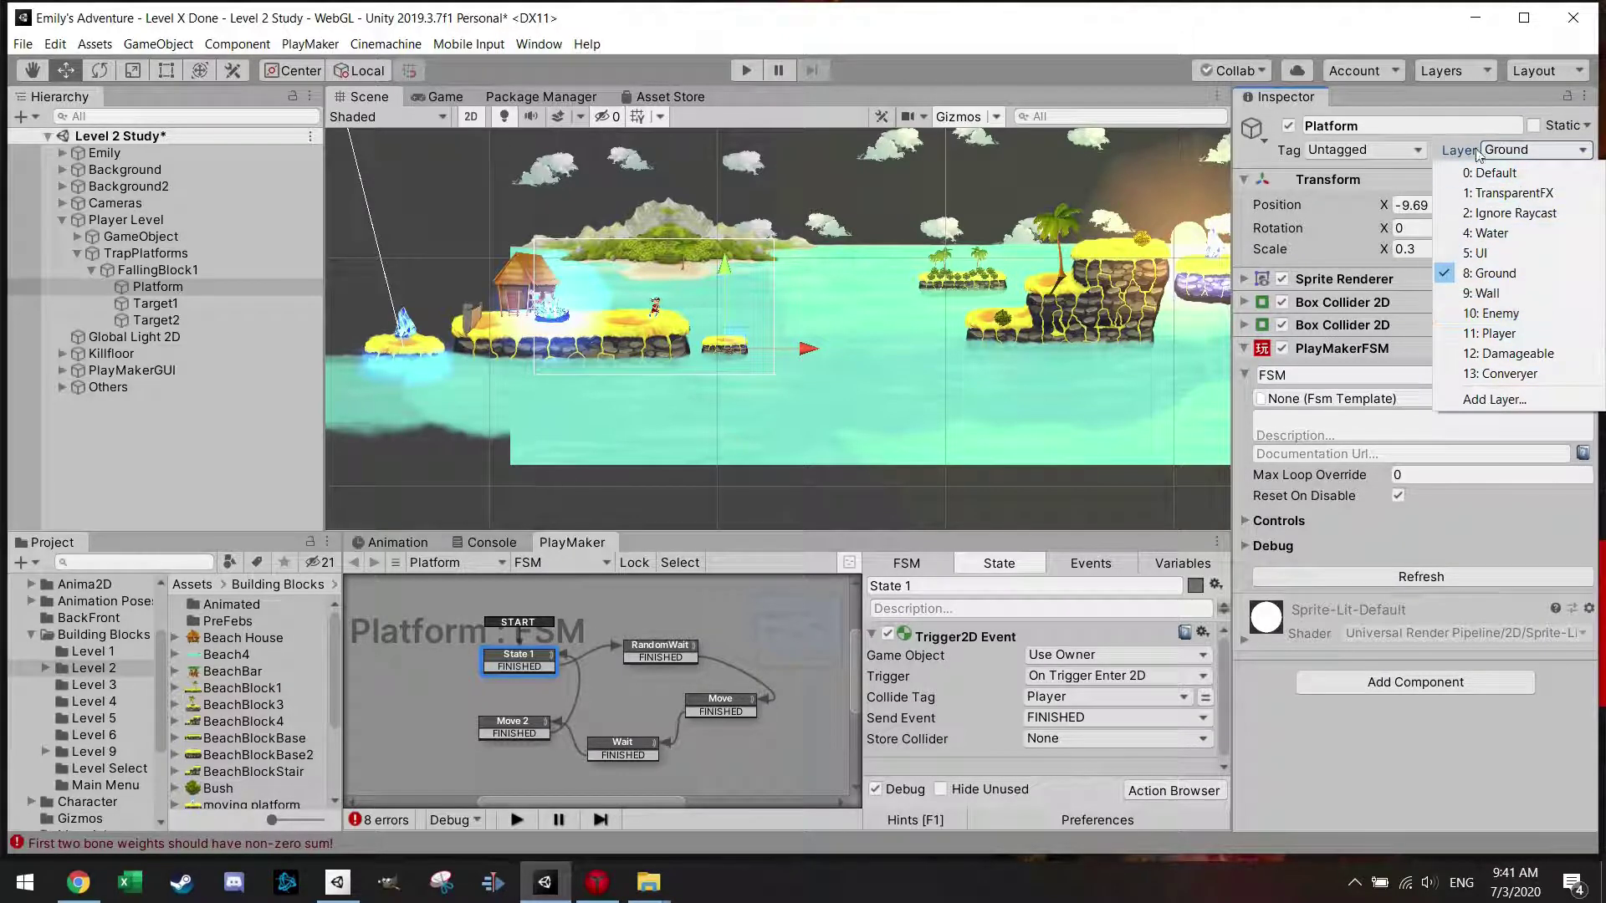
left_click(1410, 110)
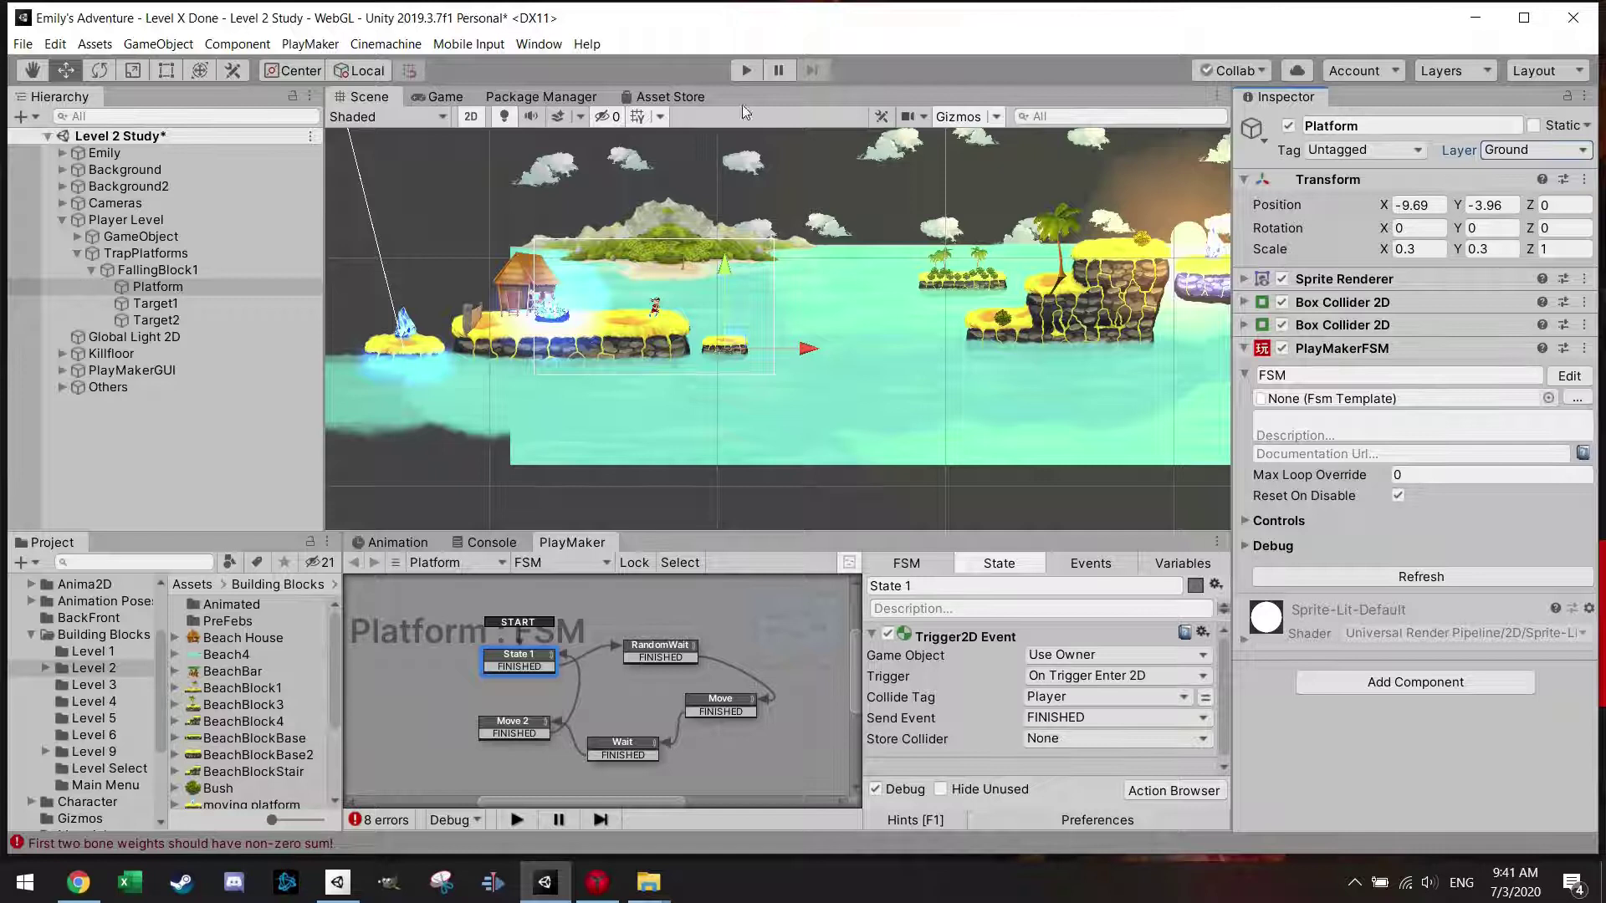
left_click(745, 70)
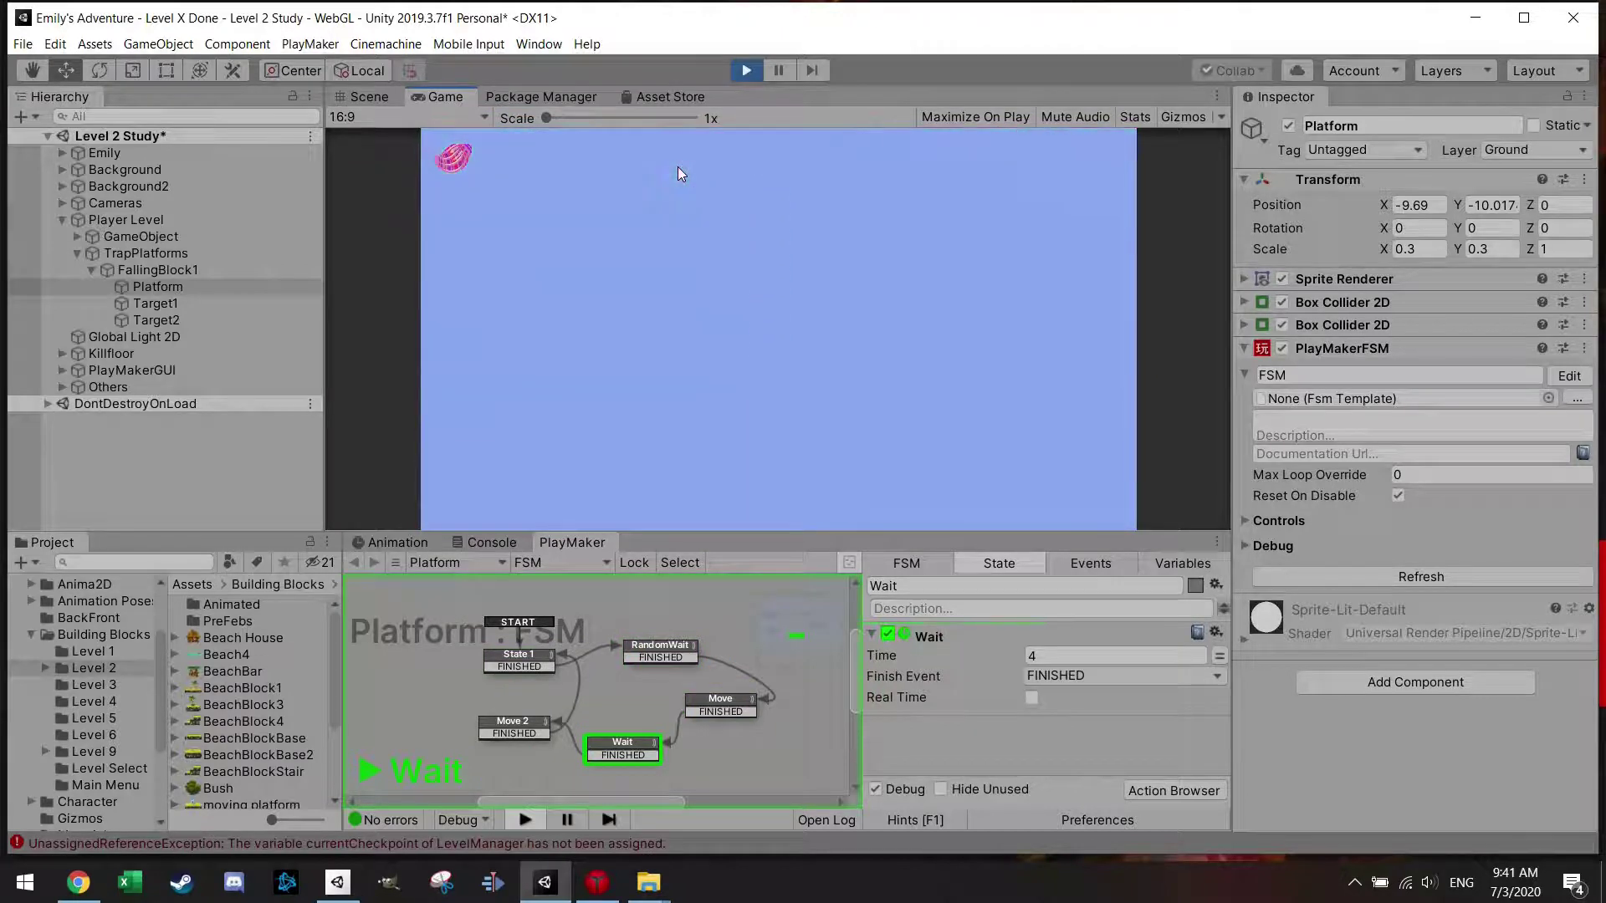
left_click(745, 70)
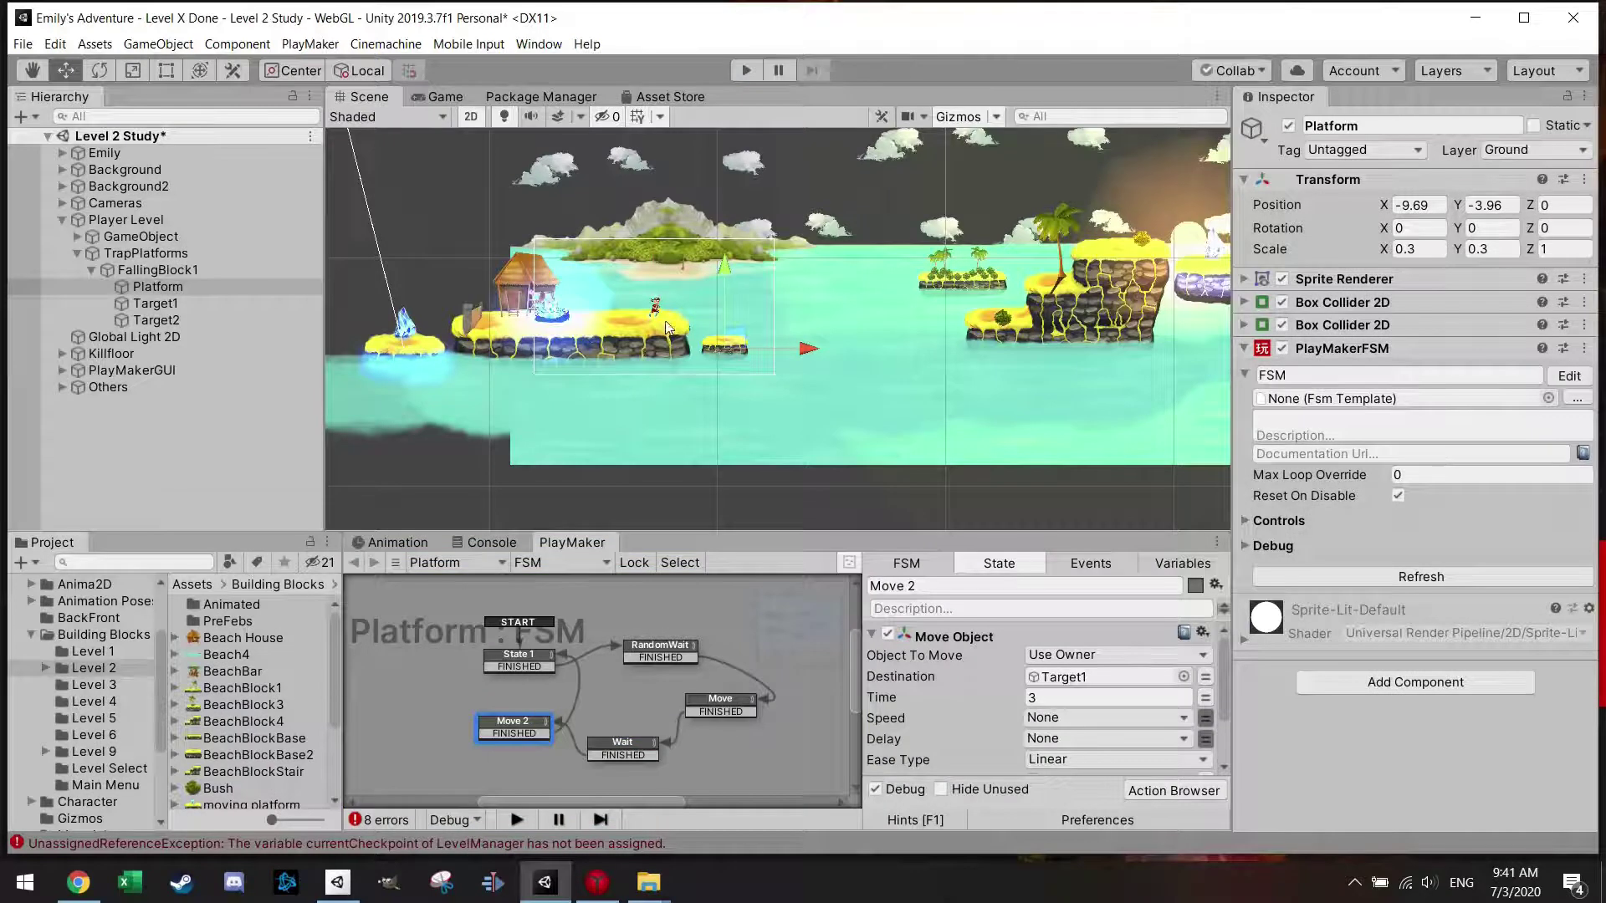
- Expand Killfloor, inspect its children, and enable collider editing on Killfloor (2)
left_click(93, 354)
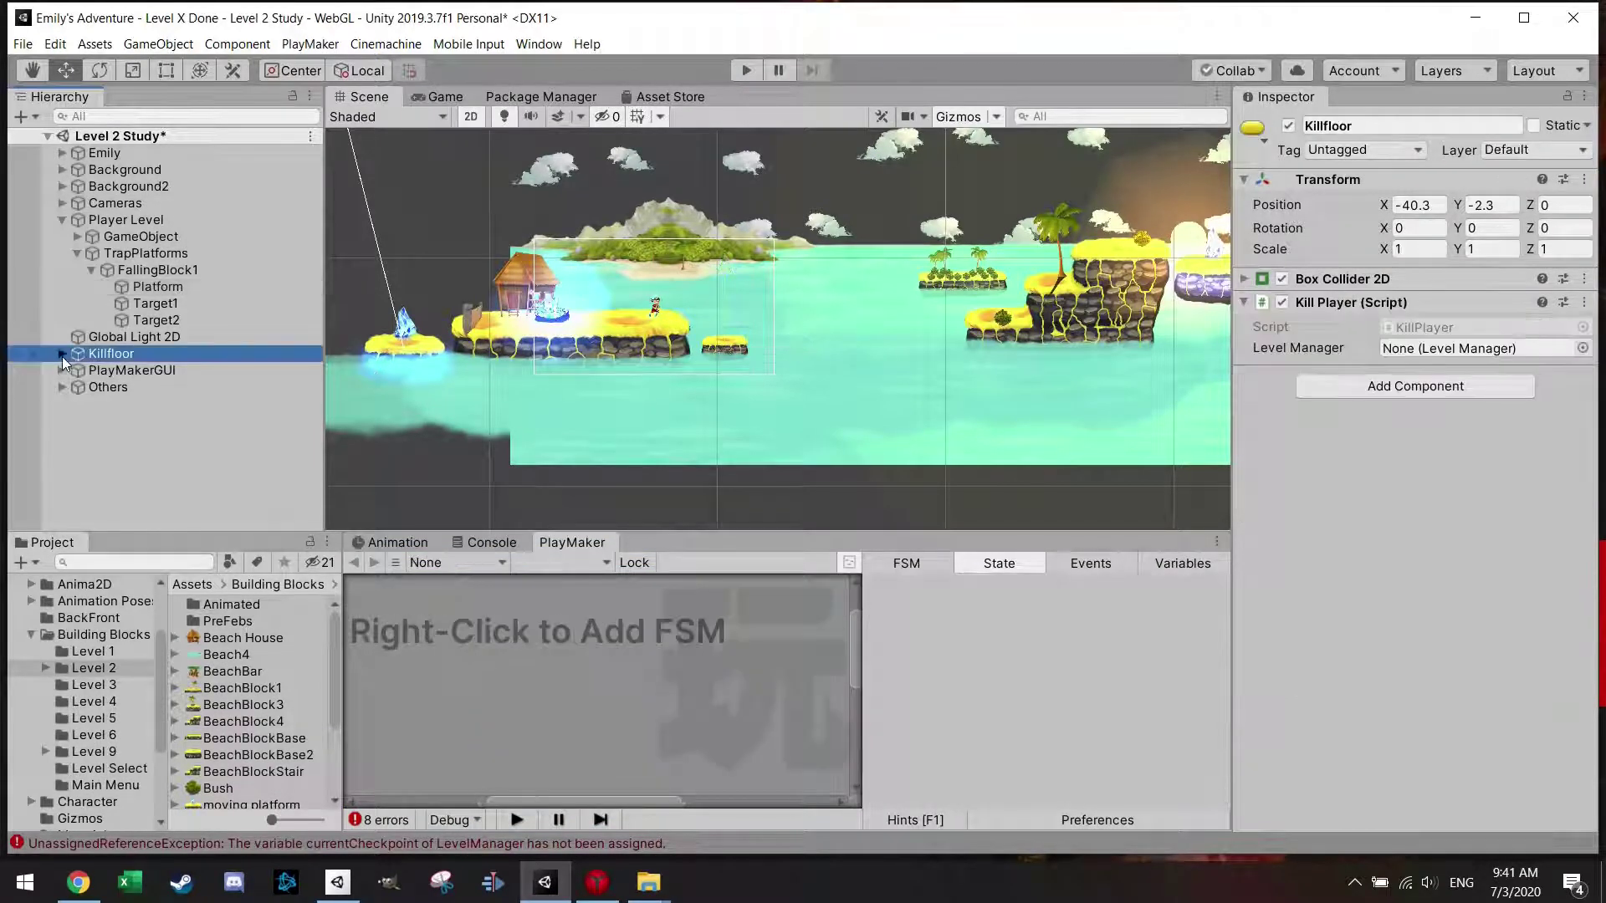
left_click(62, 354)
left_click(134, 371)
left_click(156, 388)
left_click(160, 418)
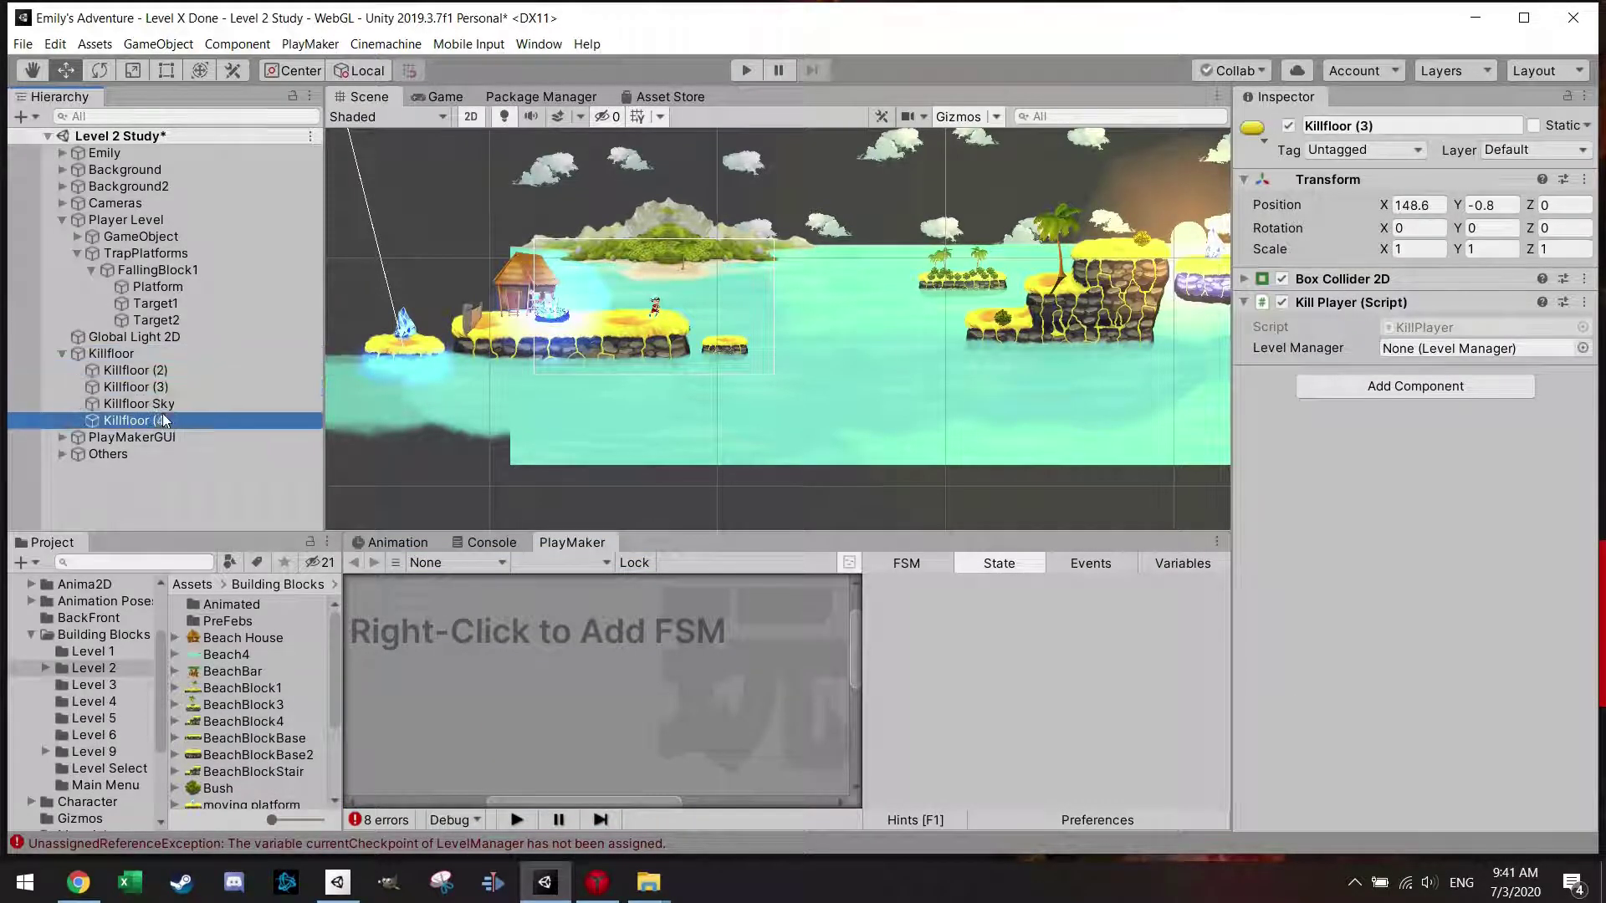
left_click(118, 353)
scroll(602, 378, "down", 5)
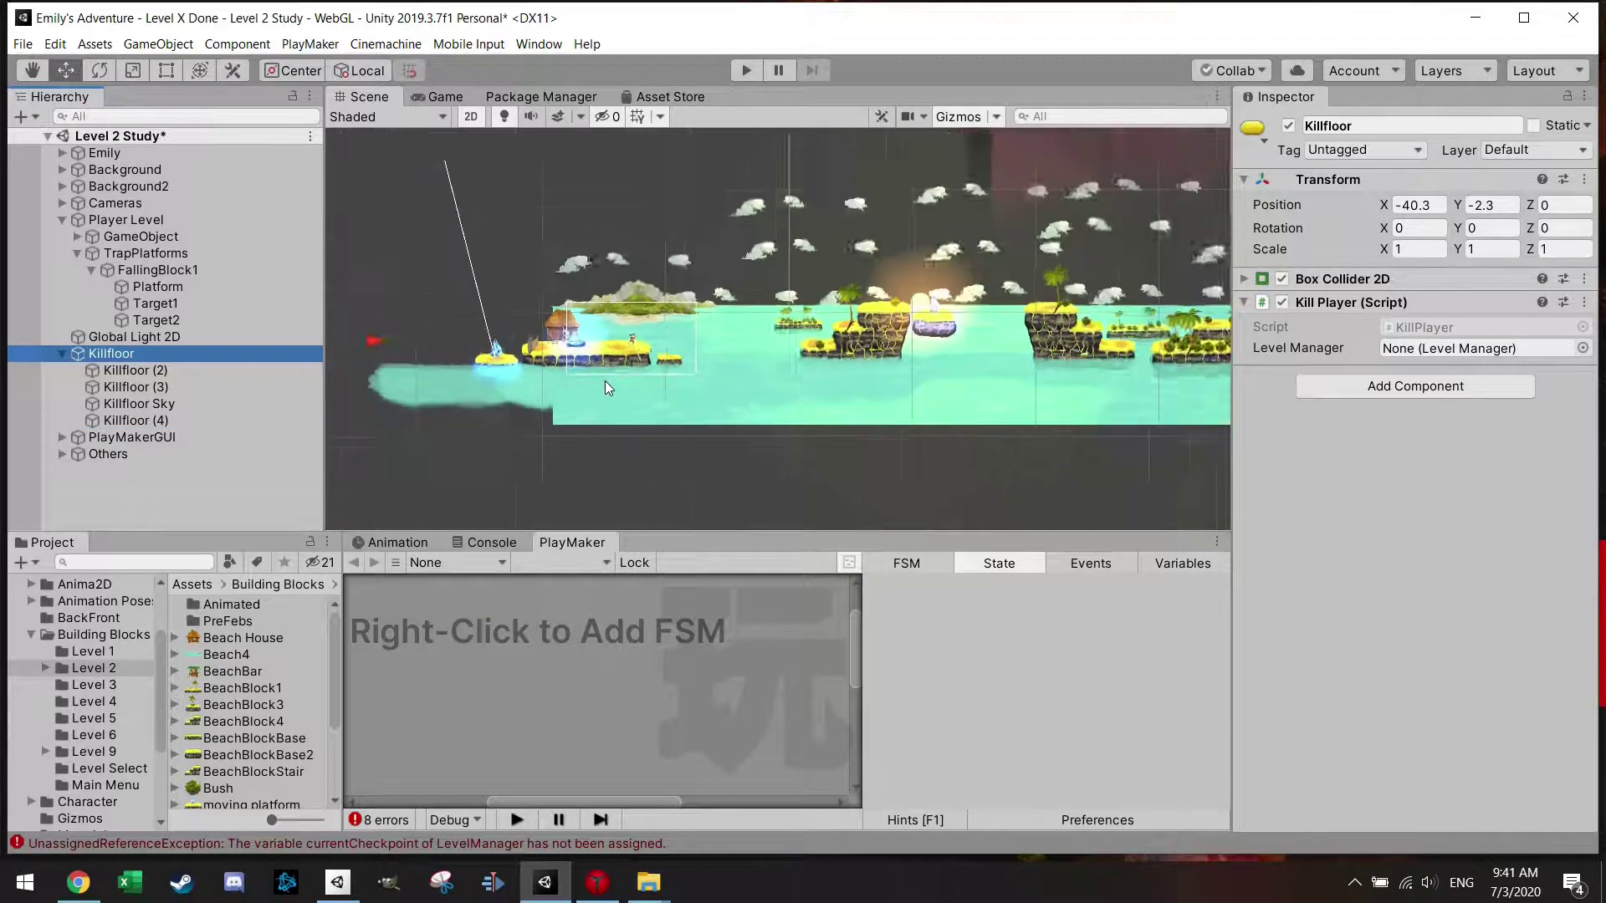
scroll(610, 384, "down", 3)
left_click(134, 371)
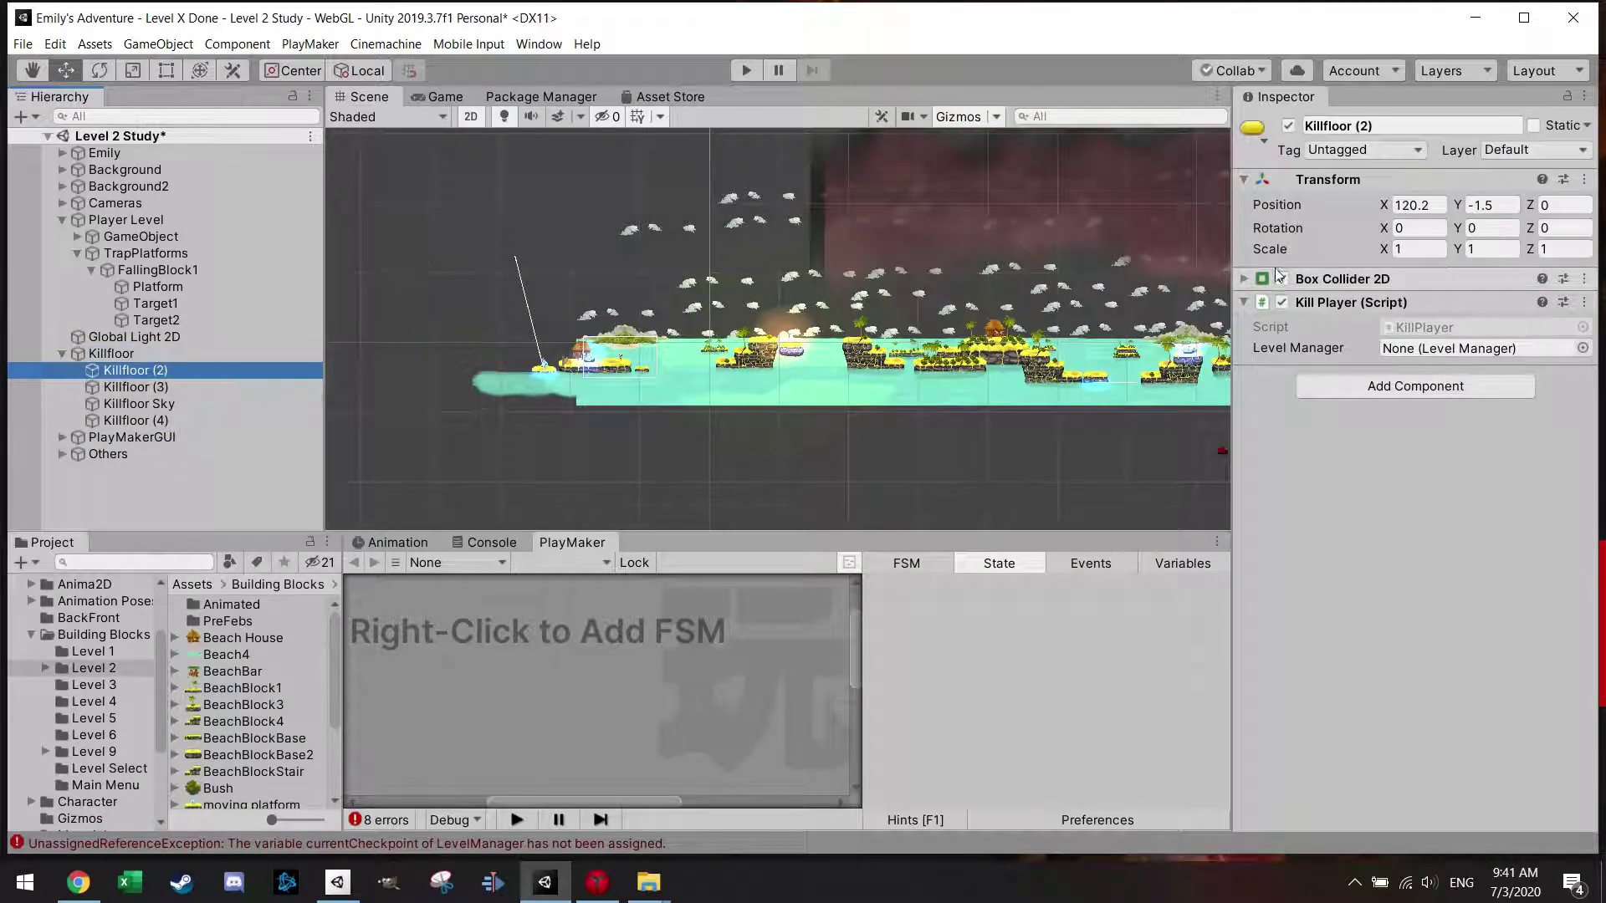
left_click(1240, 281)
left_click(1394, 307)
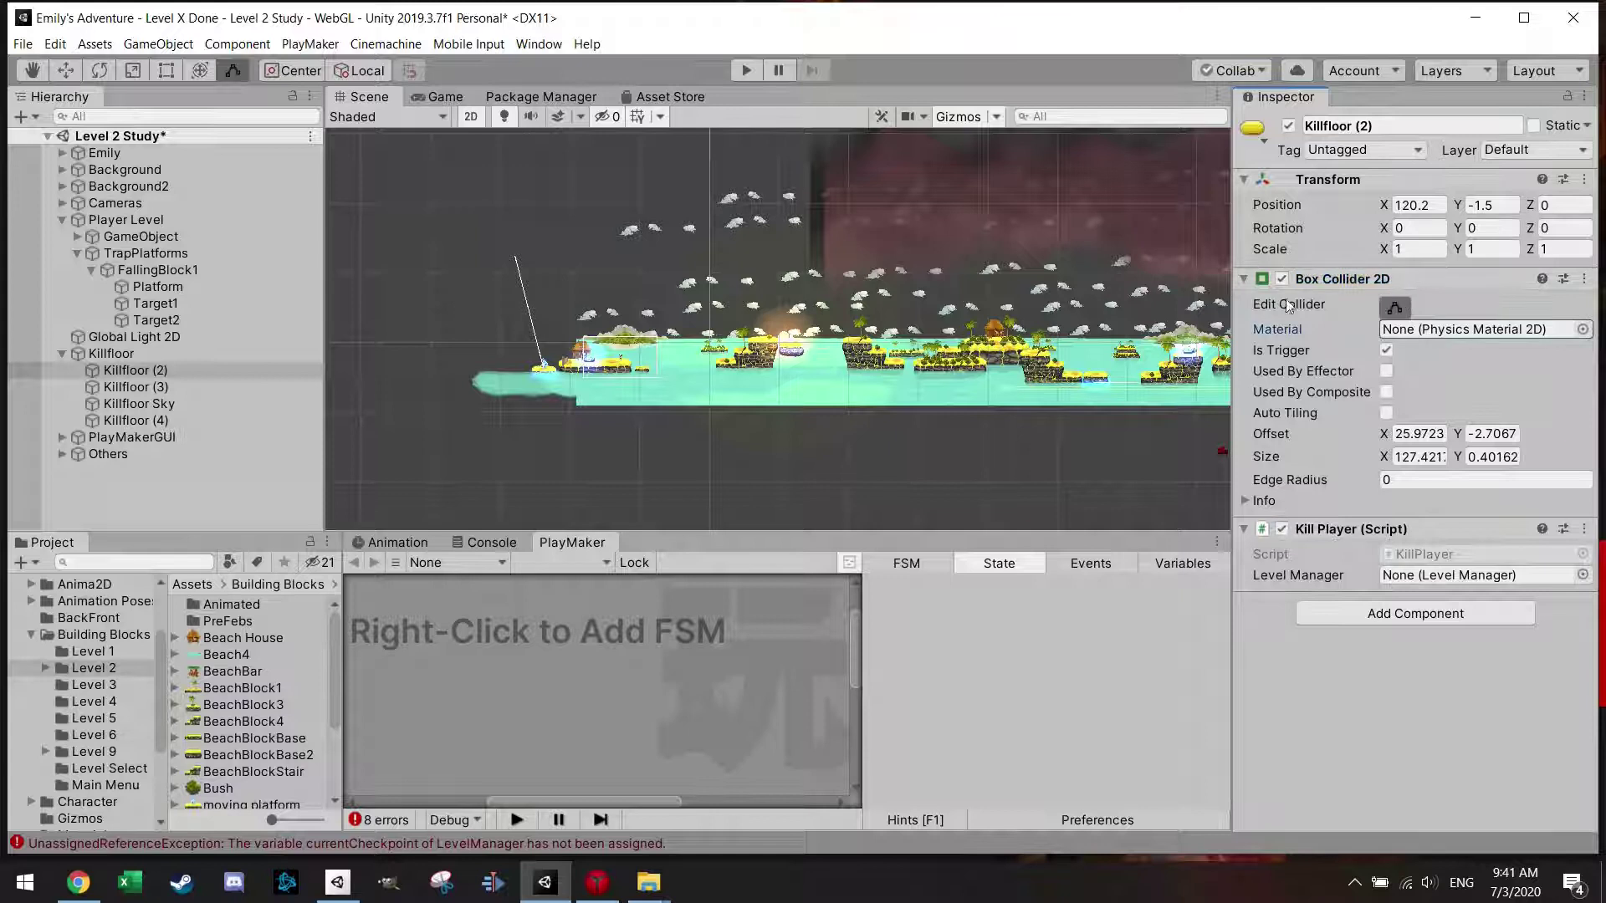
- Stretch Killfloor Sky's collider left to 273.8 wide and raise it to Y -2.1
left_click(152, 389)
left_click(152, 404)
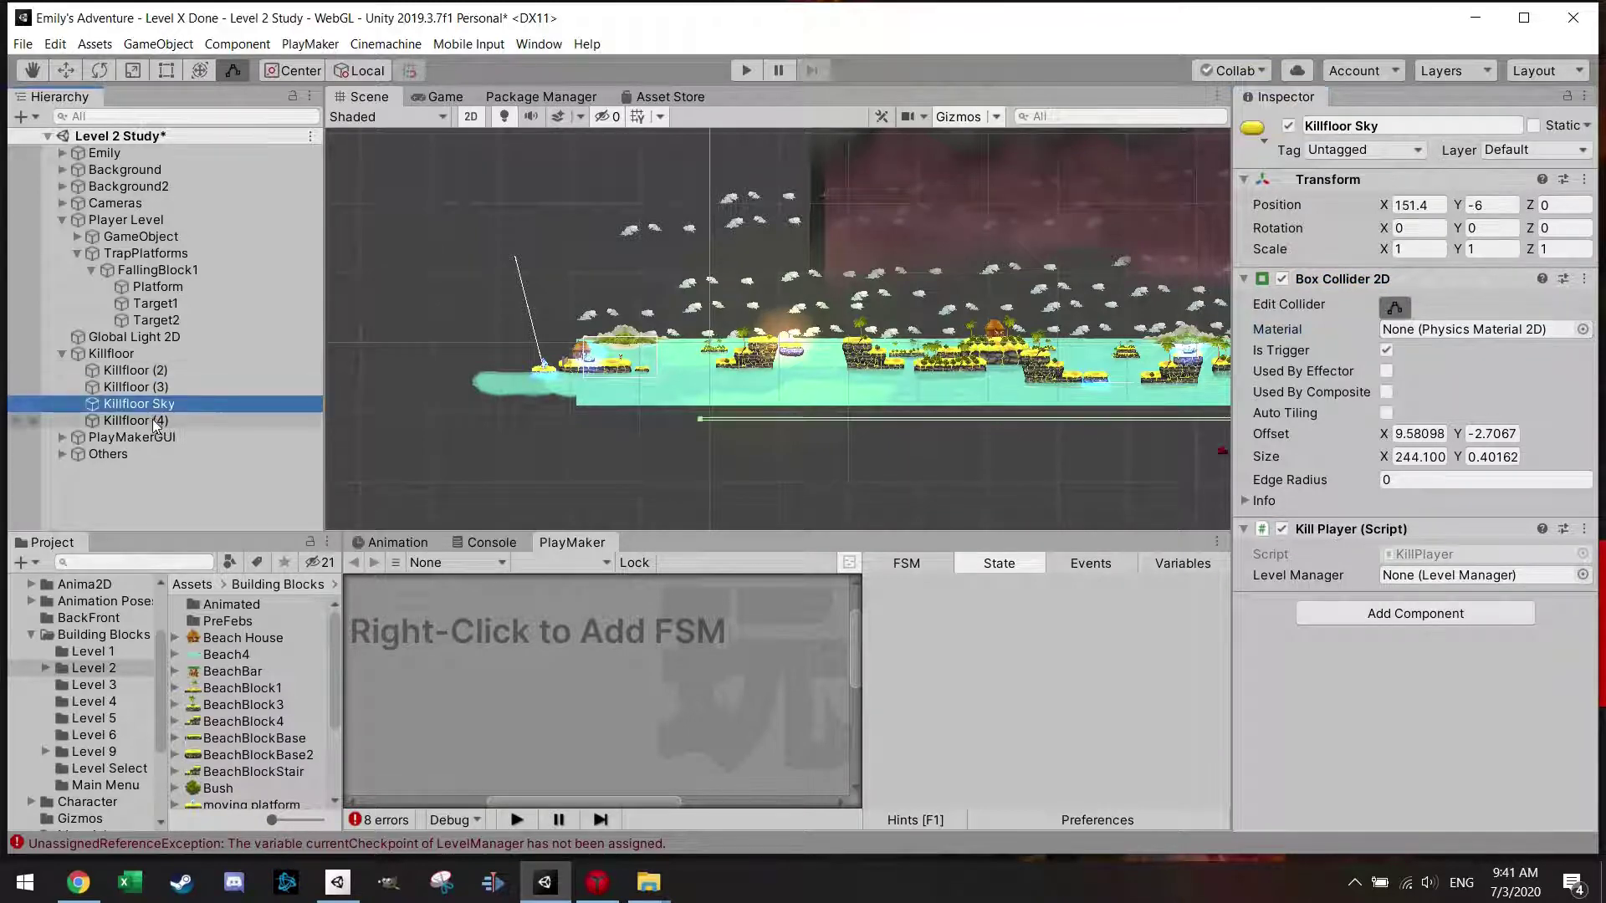
left_click_drag(701, 418, 492, 417)
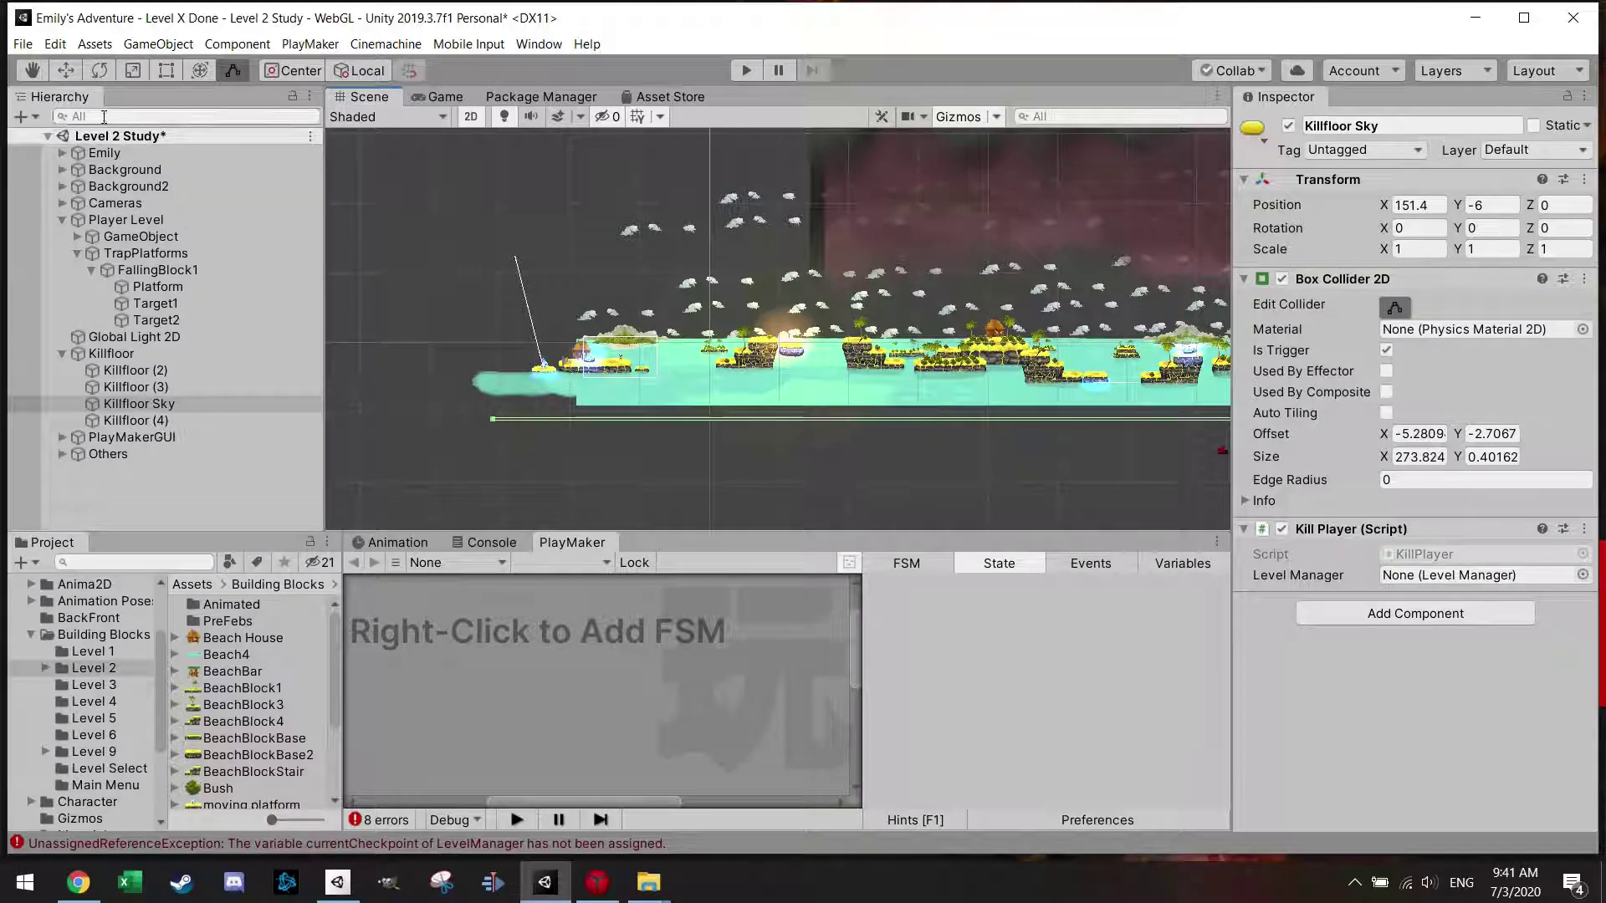
left_click(66, 71)
middle_click_drag(1027, 393, 695, 389)
left_click_drag(1044, 362, 1041, 345)
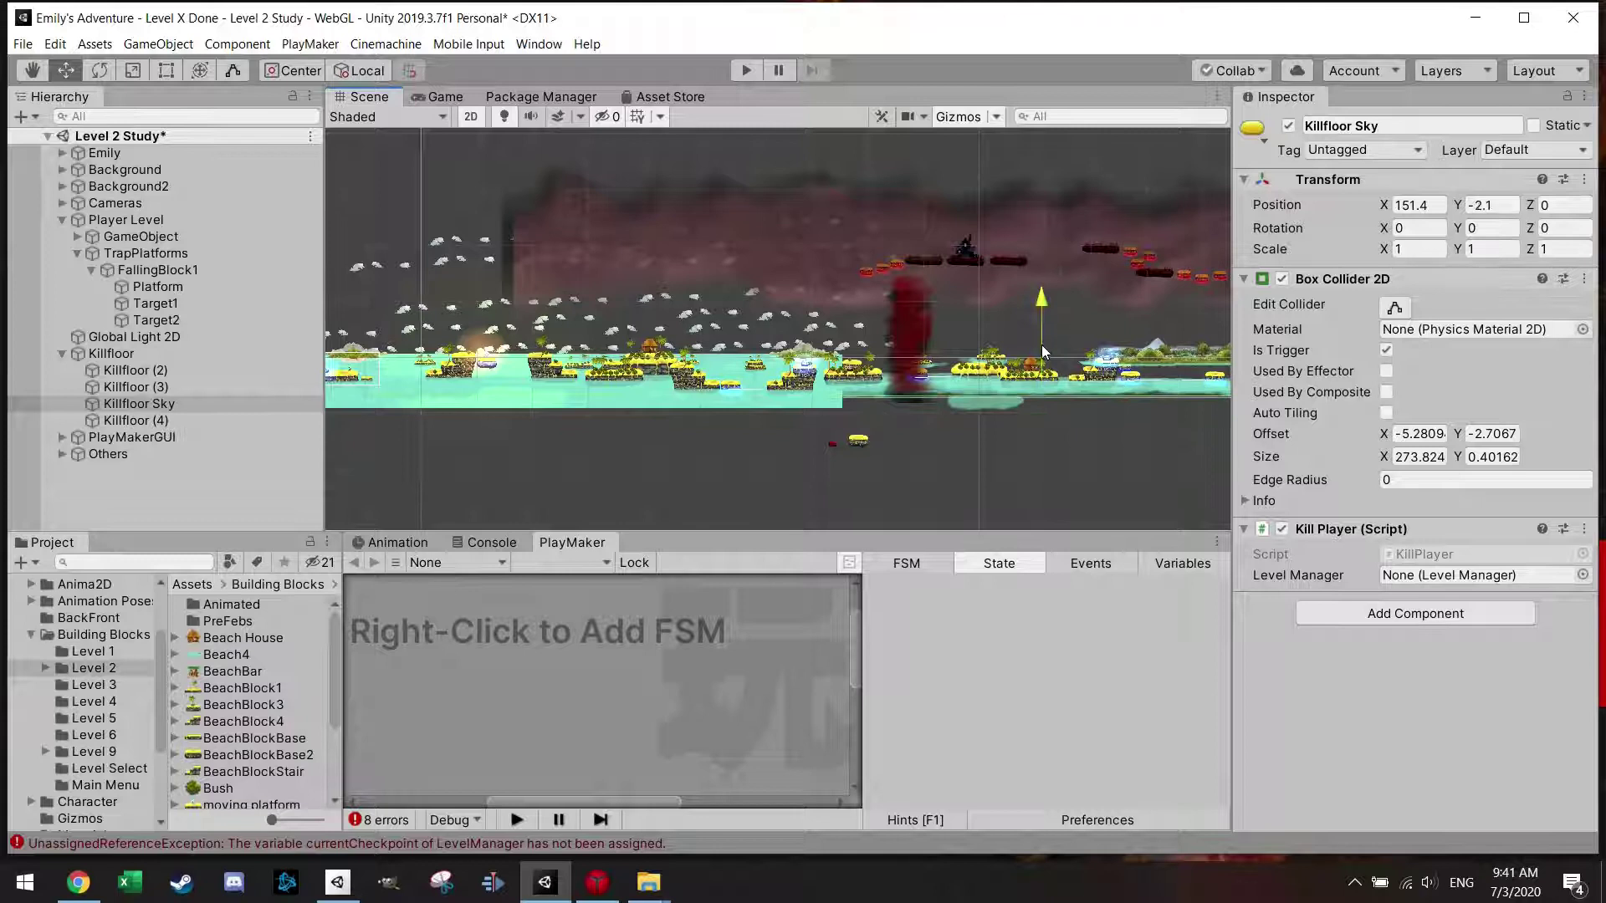
scroll(803, 420, "down", 6)
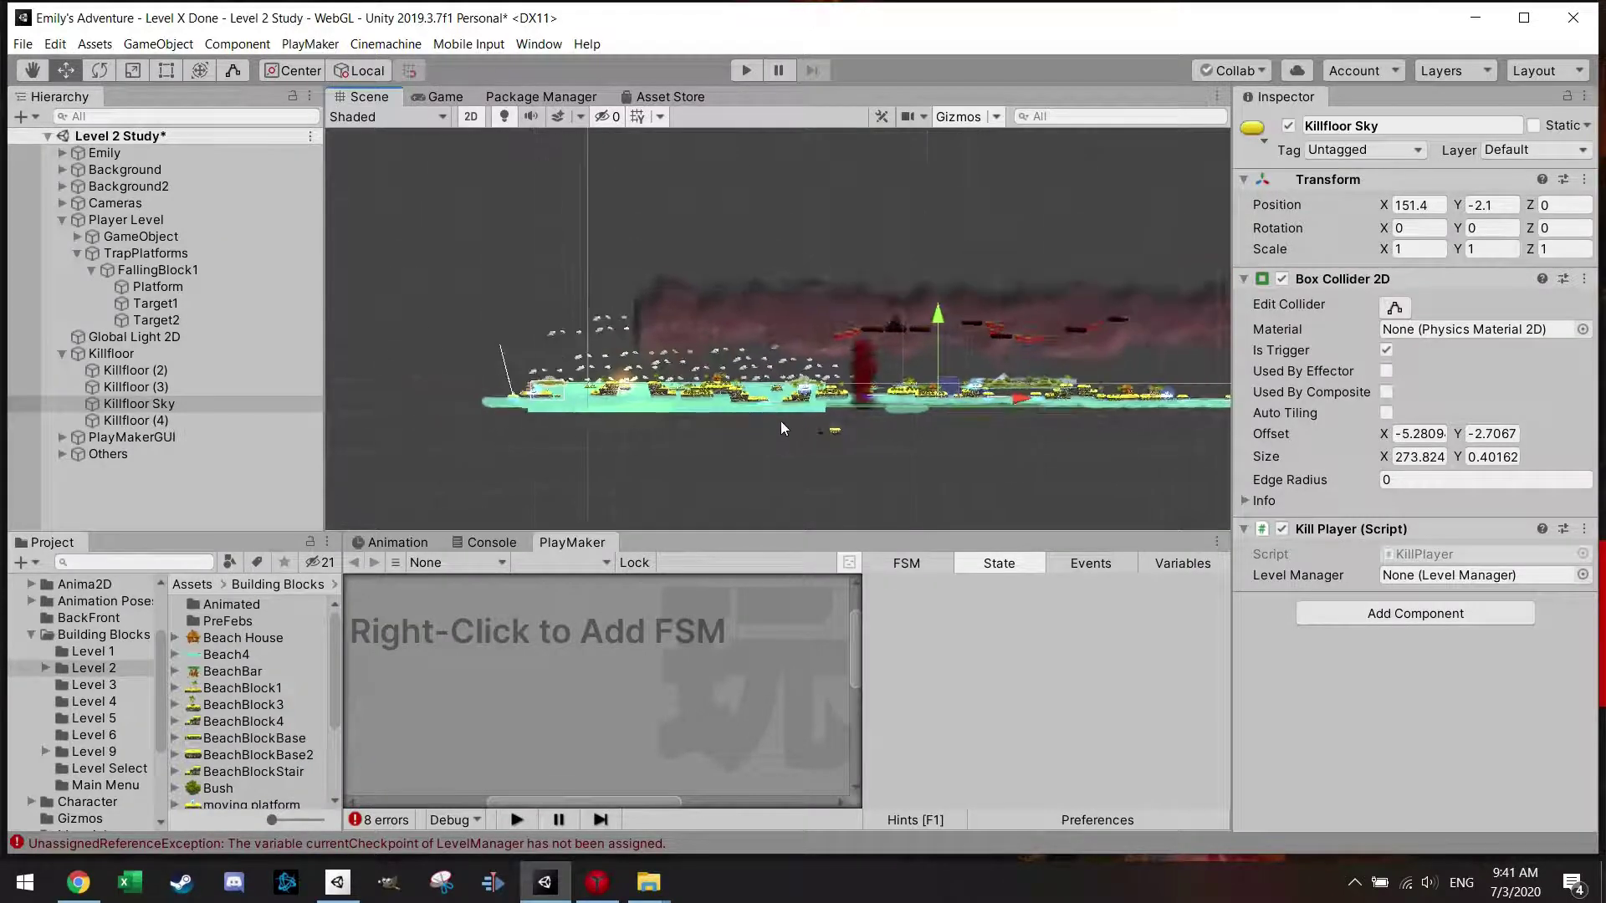
scroll(813, 415, "up", 8)
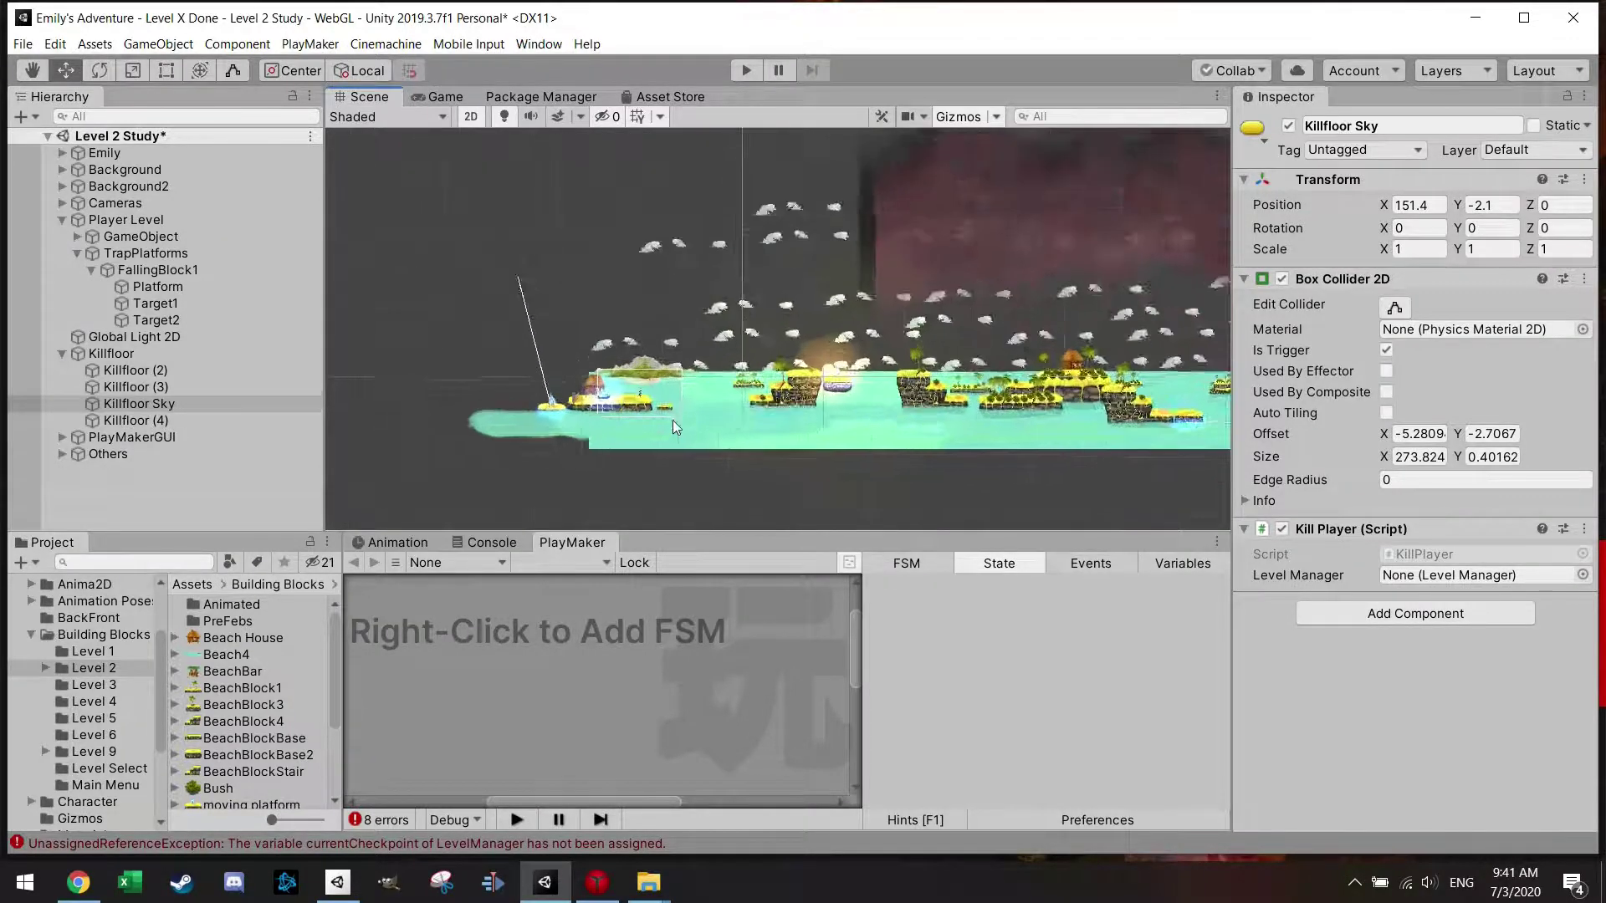
scroll(630, 401, "up", 8)
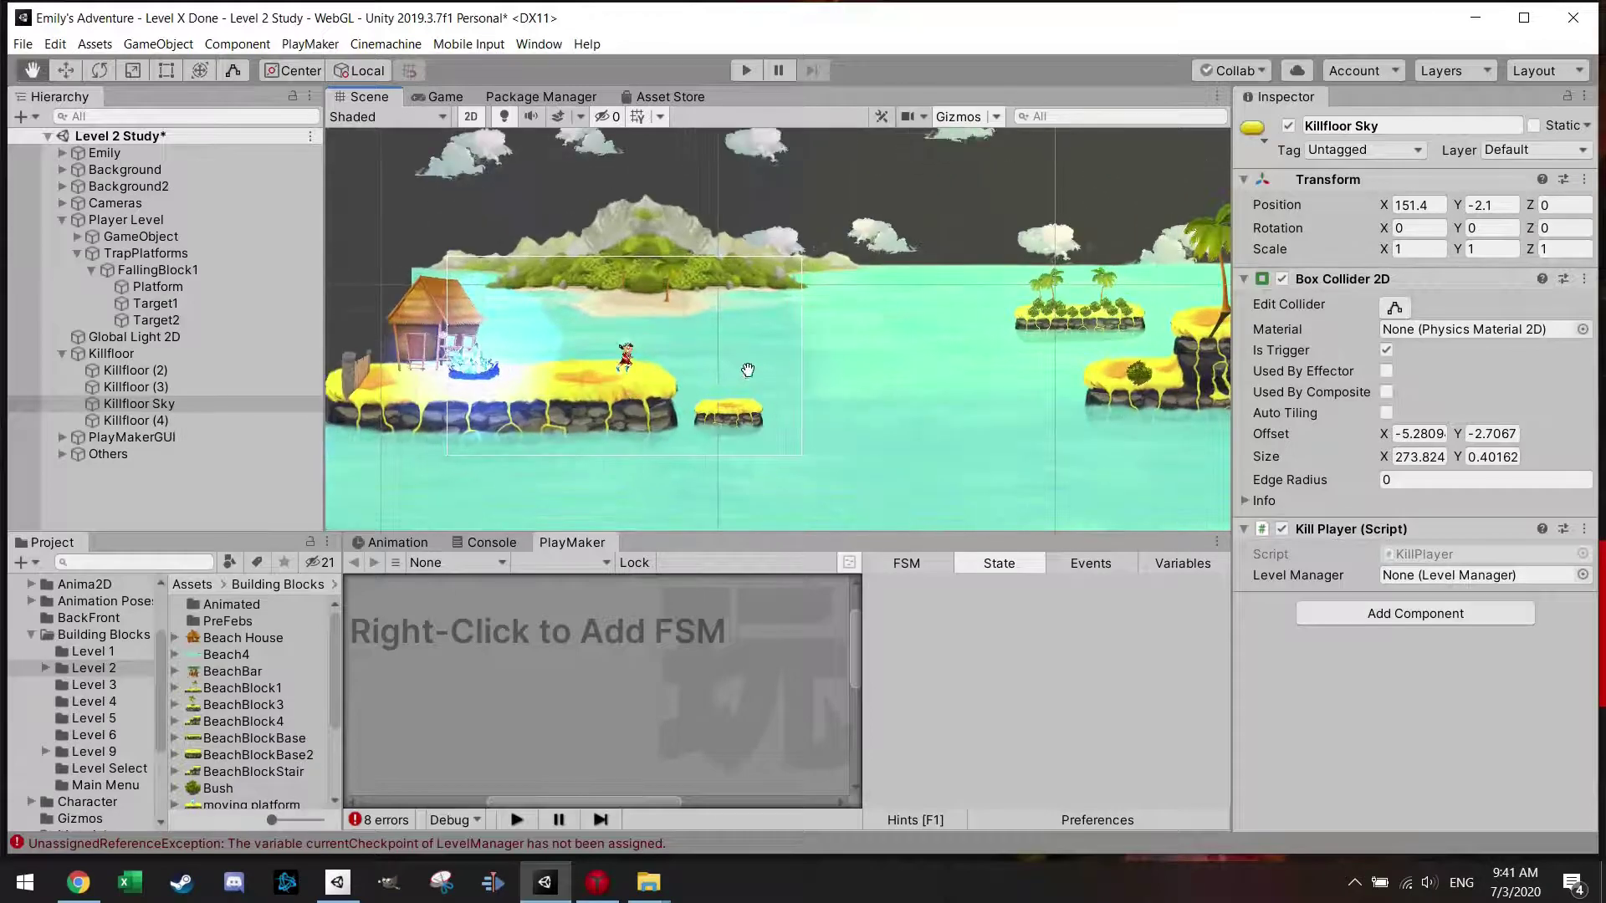
scroll(673, 365, "up", 2)
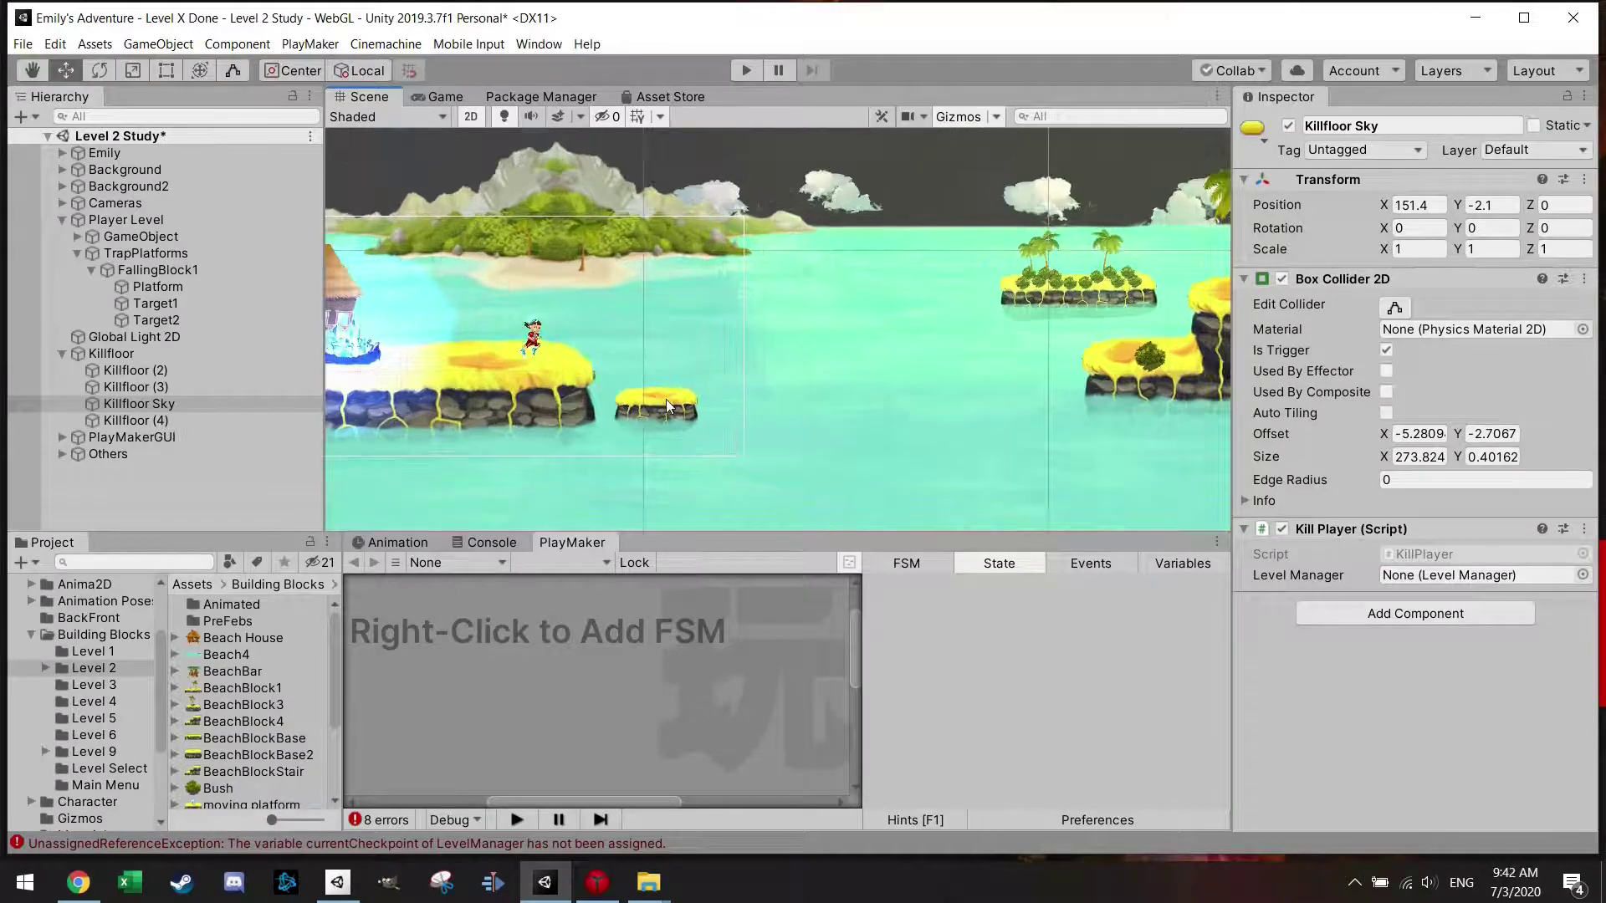
- Change the platform's Move state time to 1 second
left_click(666, 401)
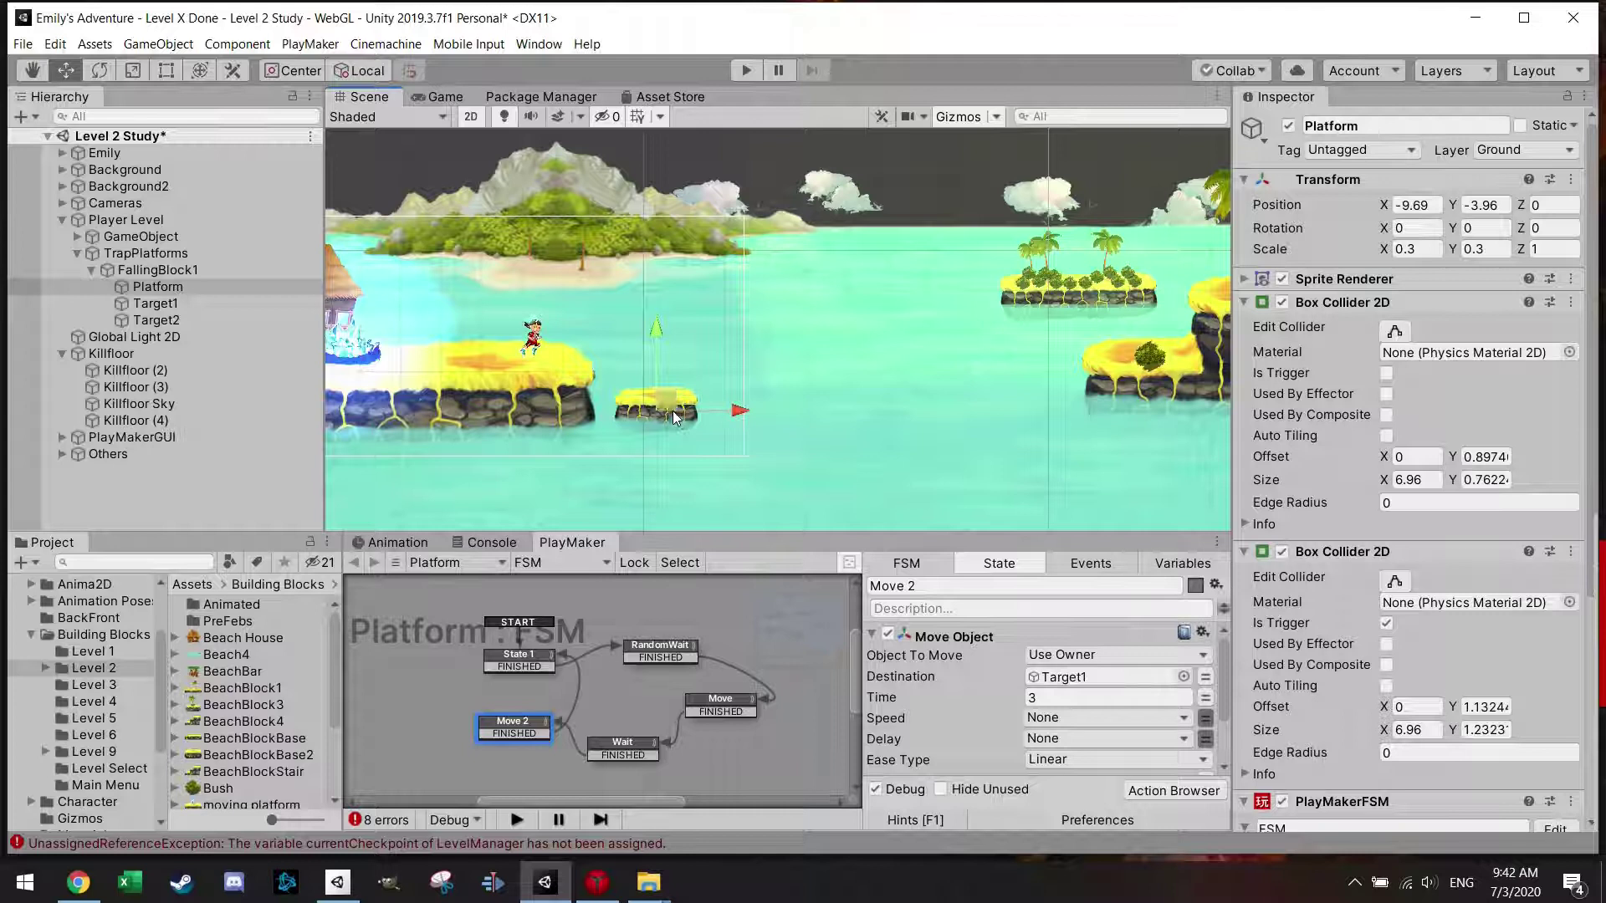
left_click(721, 703)
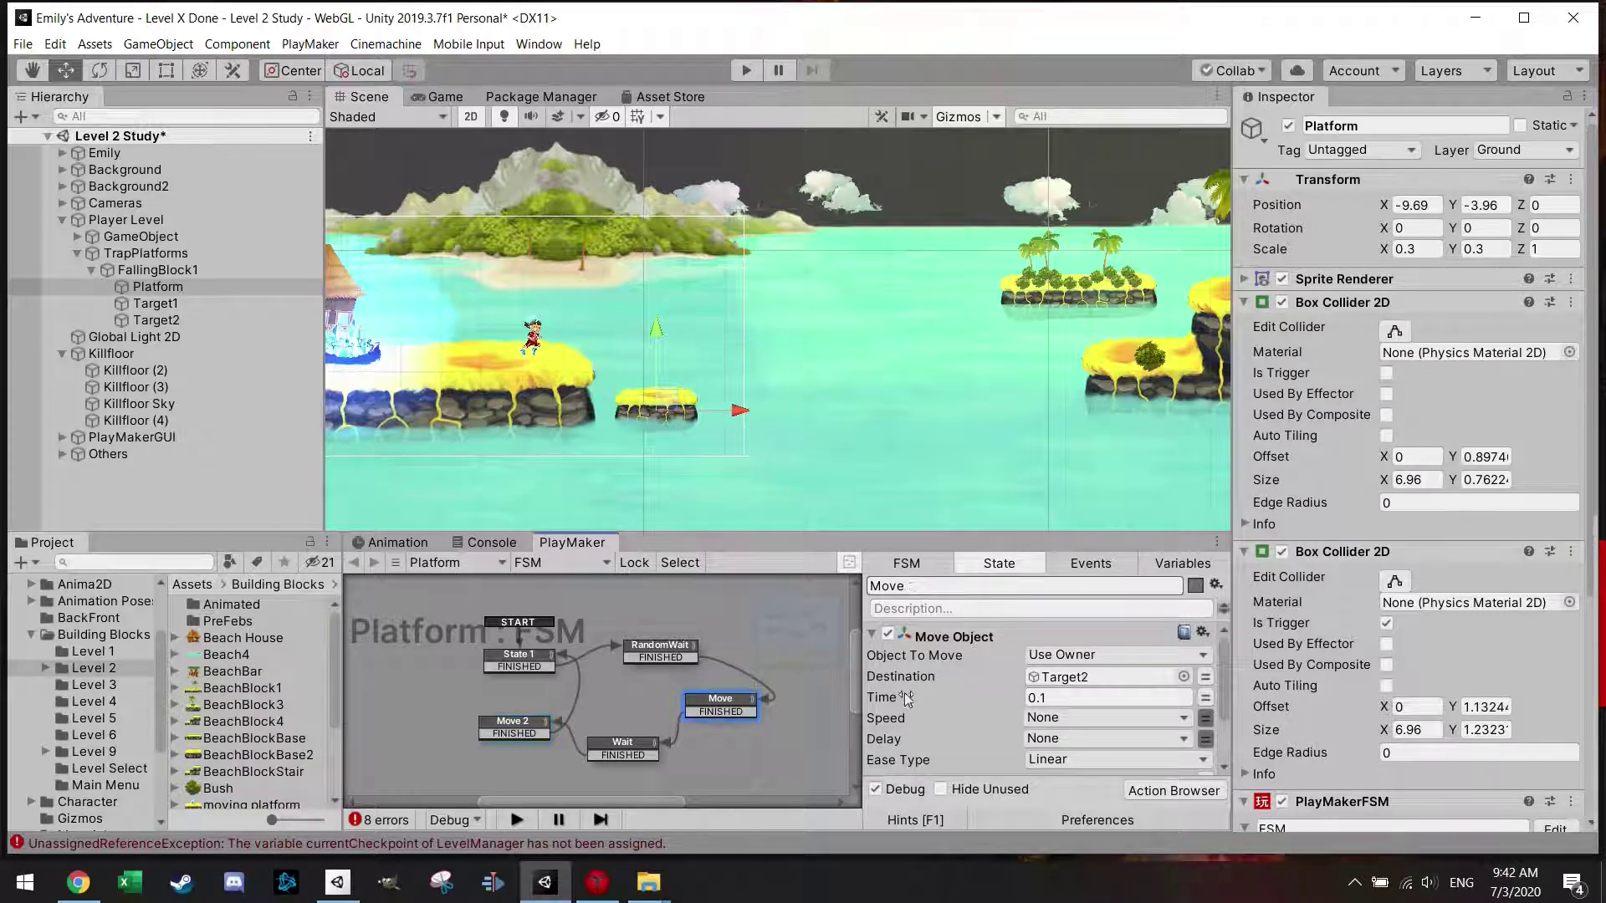
left_click(1042, 700)
type("1")
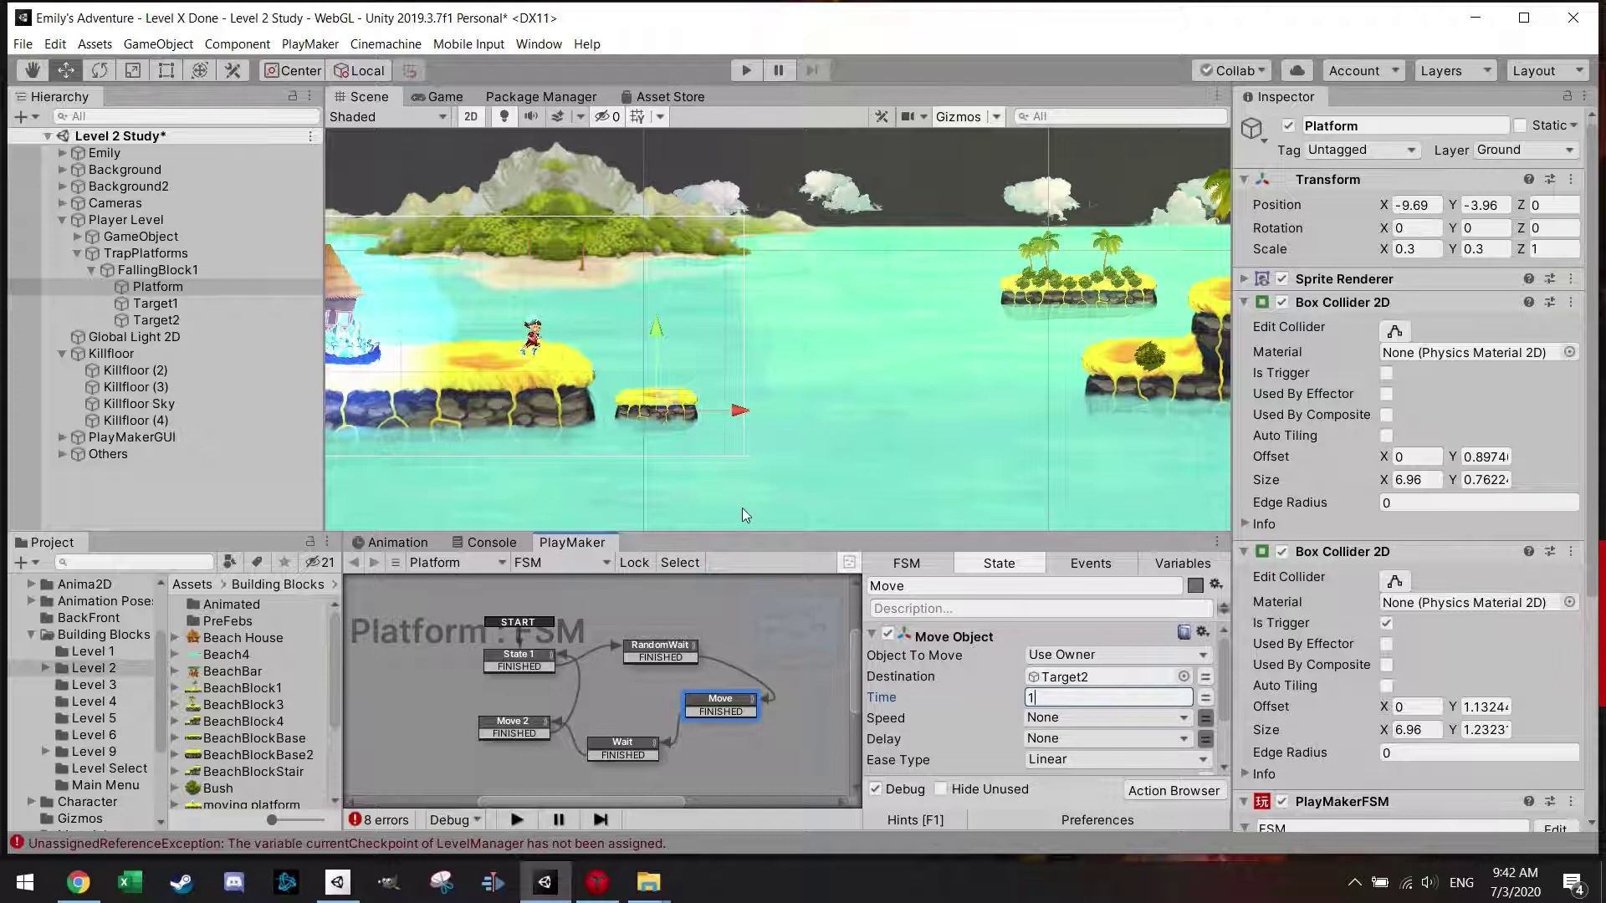
- Collapse FallingBlock1 and play-test the level, jumping the character onto the trap platform
left_click(136, 270)
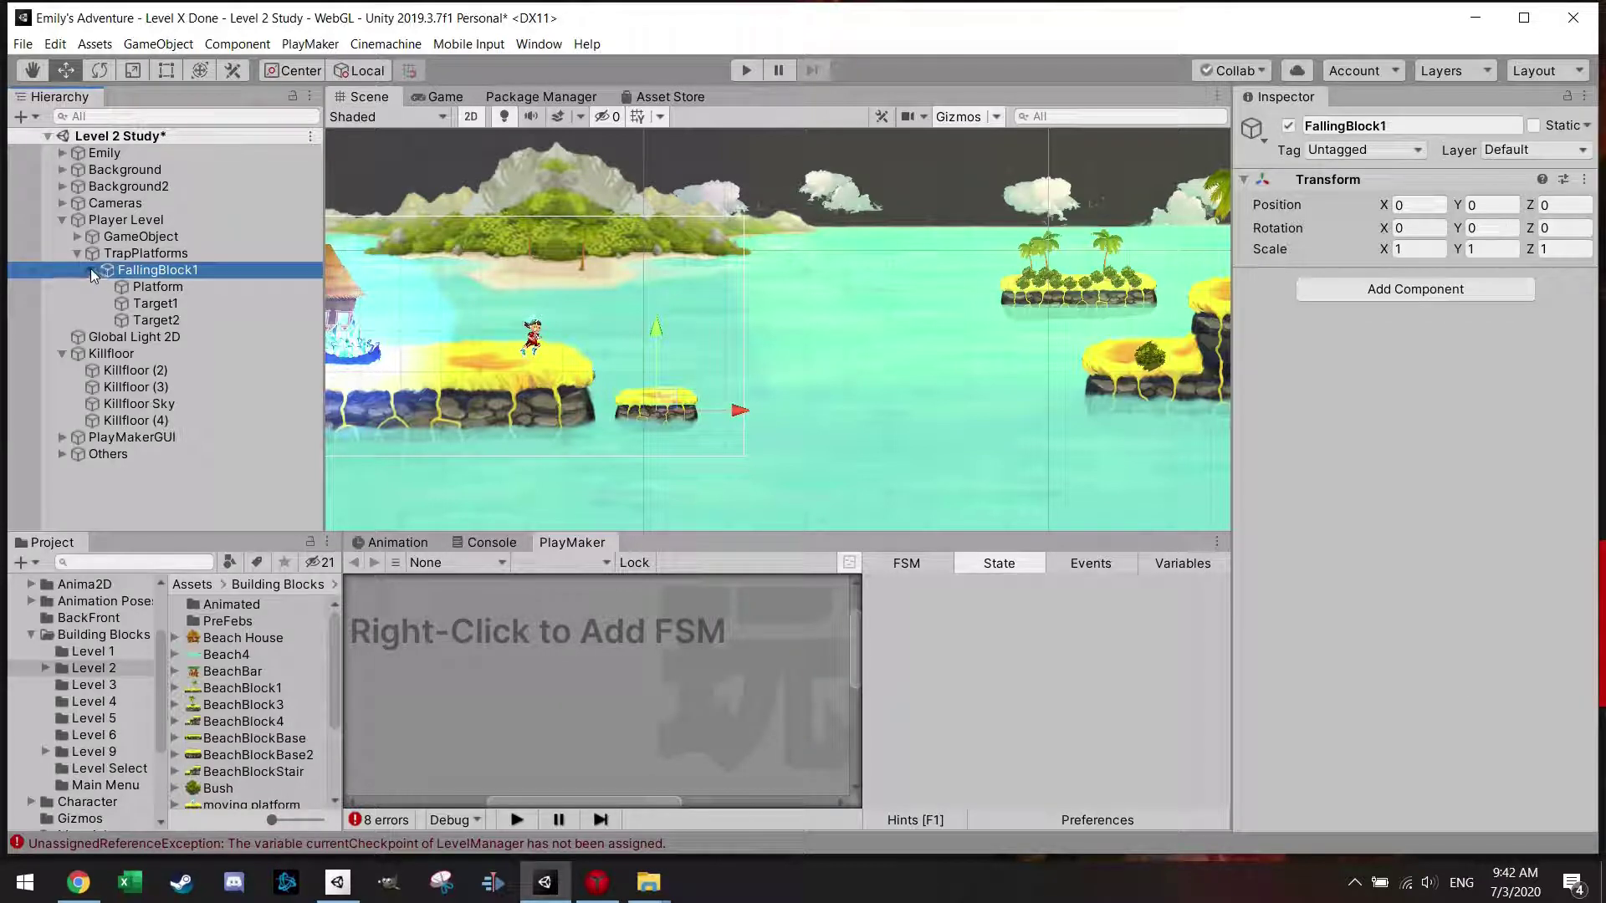
left_click(91, 269)
left_click(746, 70)
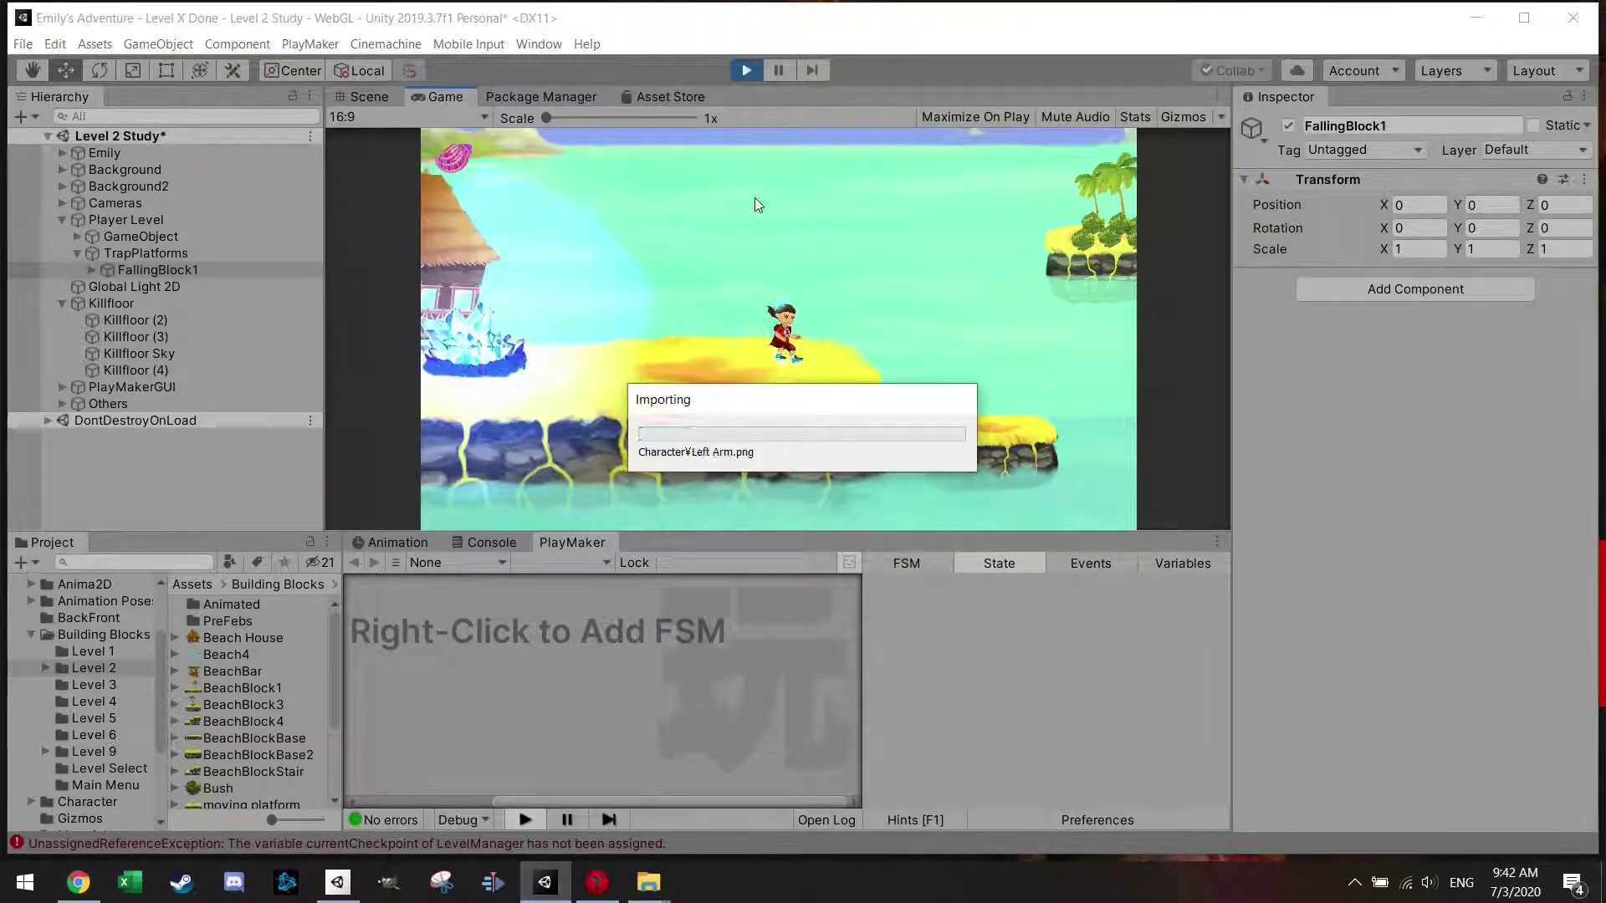
key("Right")
key("space")
key("Left")
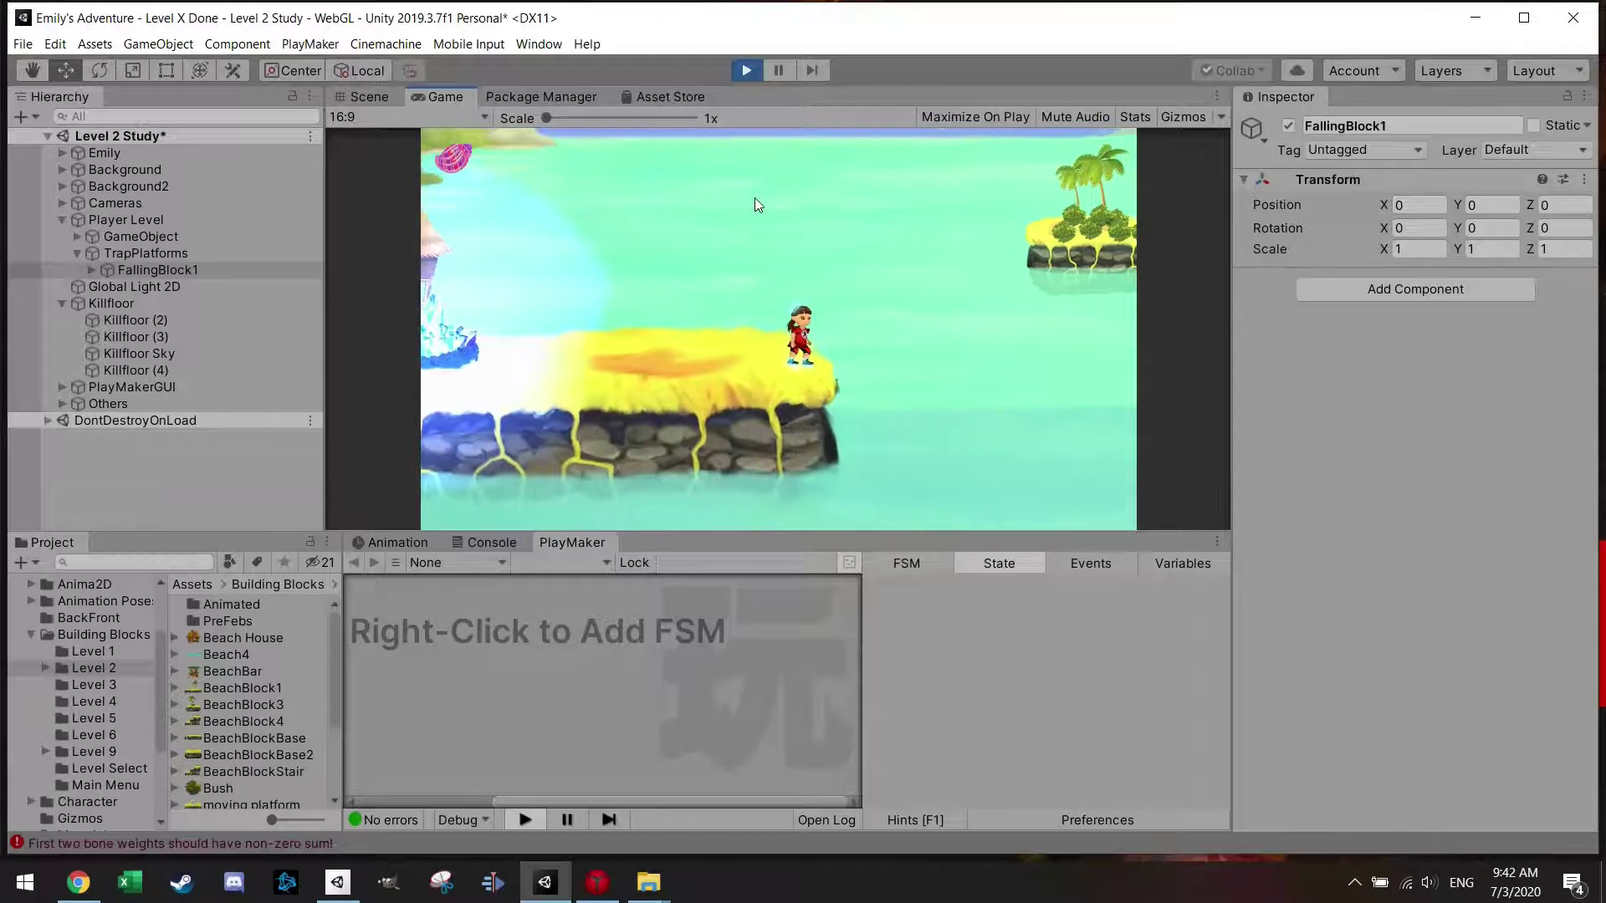
left_click(750, 72)
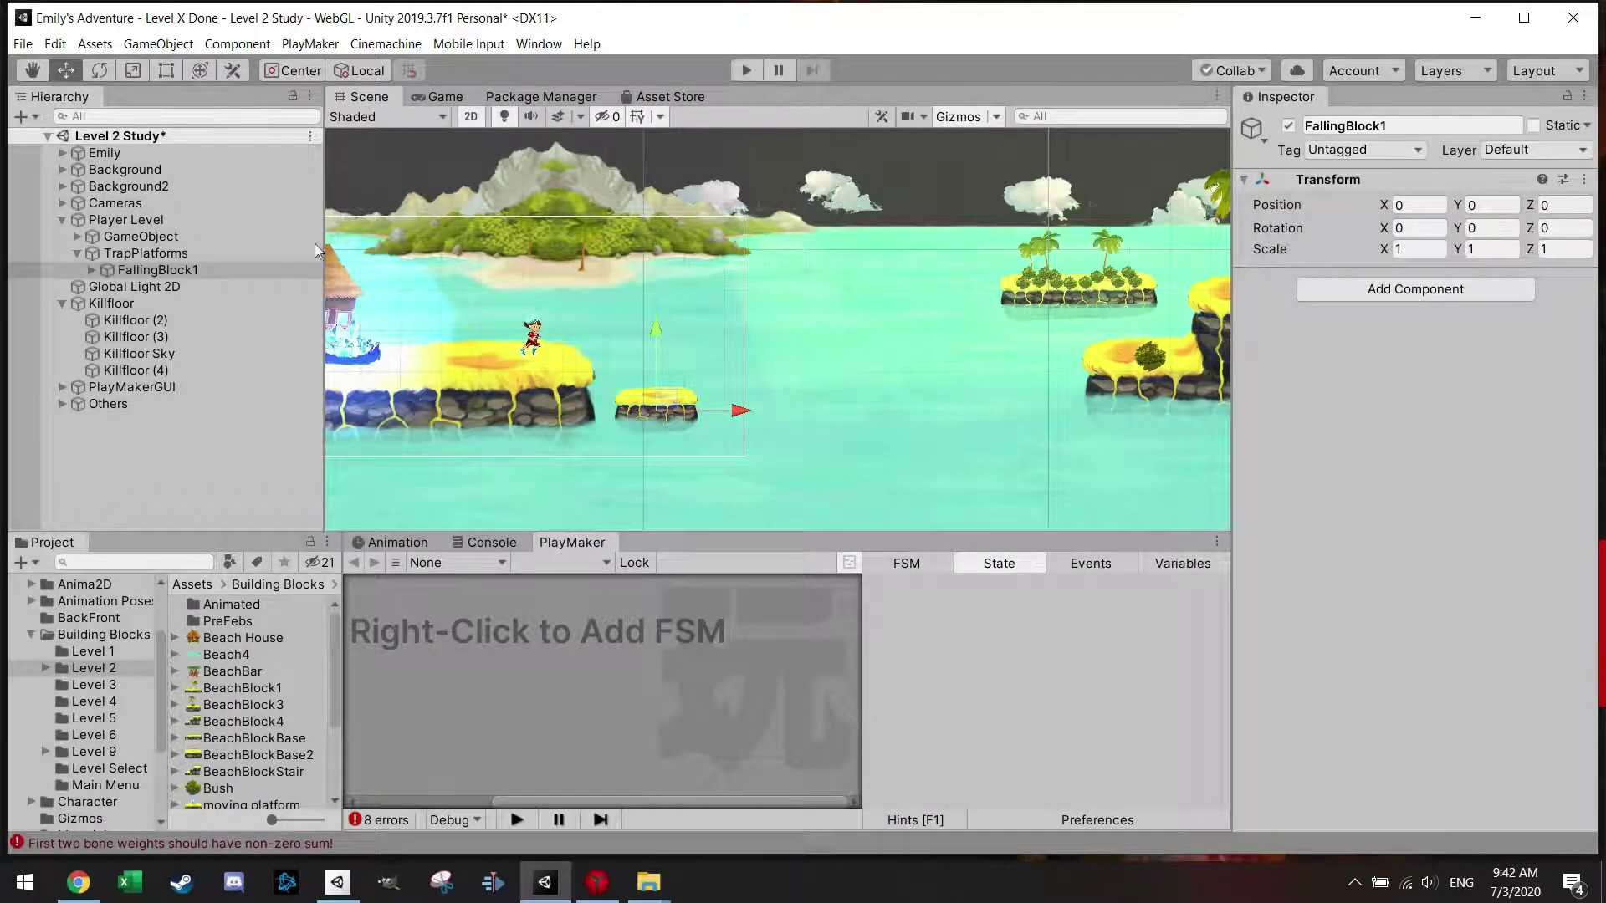
- Duplicate the TrapPlatforms group and move the copies right along the water
left_click(176, 254)
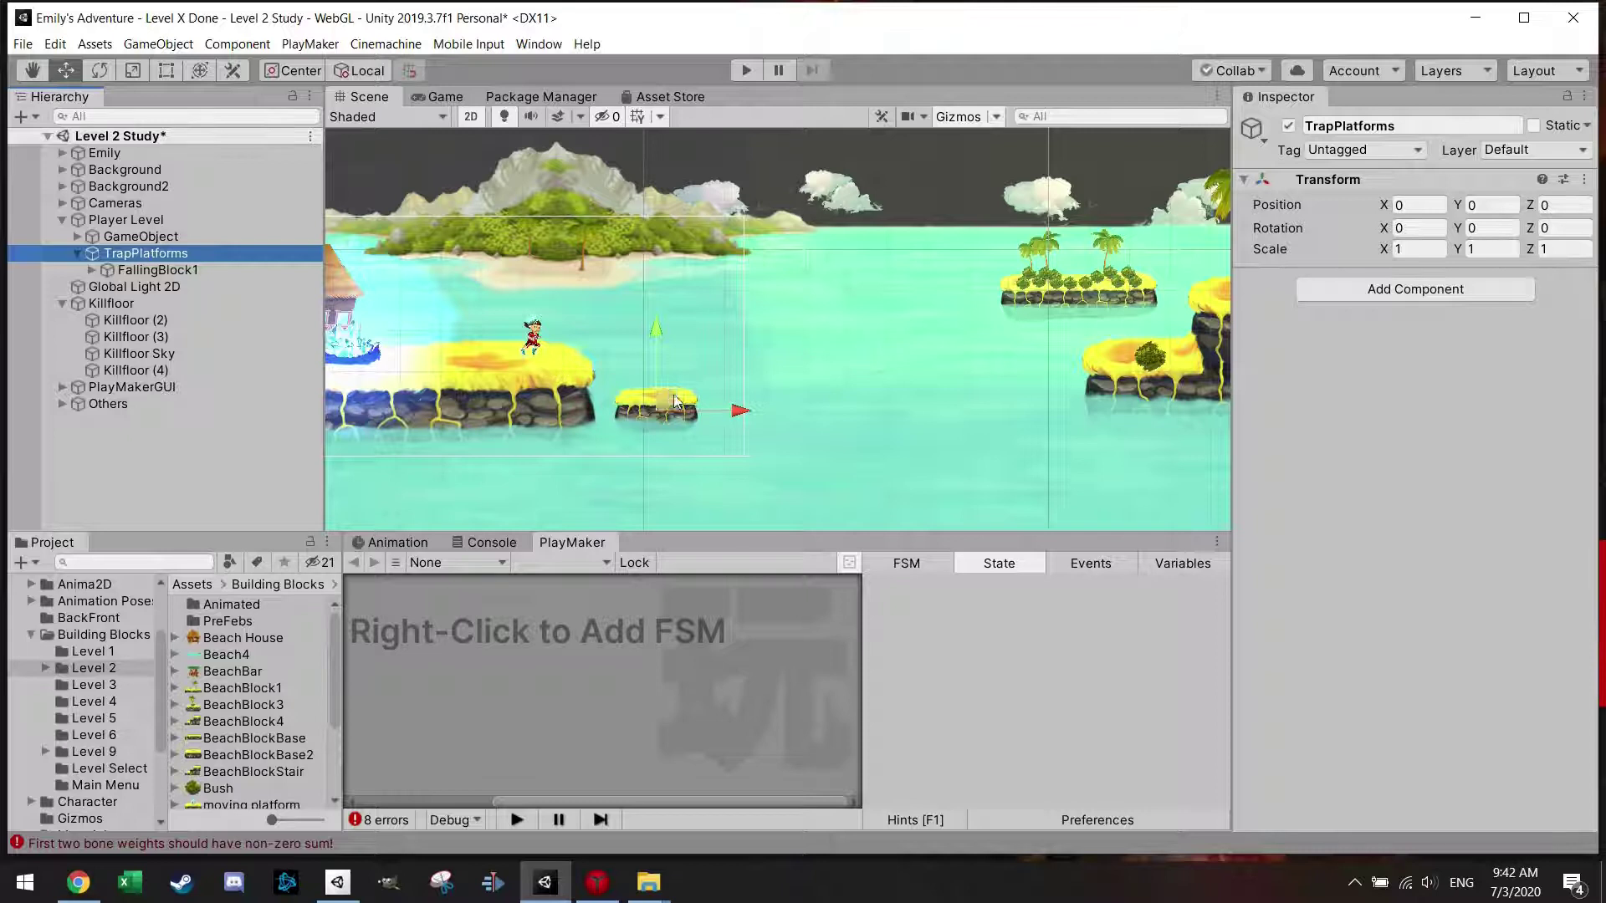
key("ctrl+d")
left_click_drag(680, 404, 1031, 398)
key("ctrl+d")
key("ctrl+d")
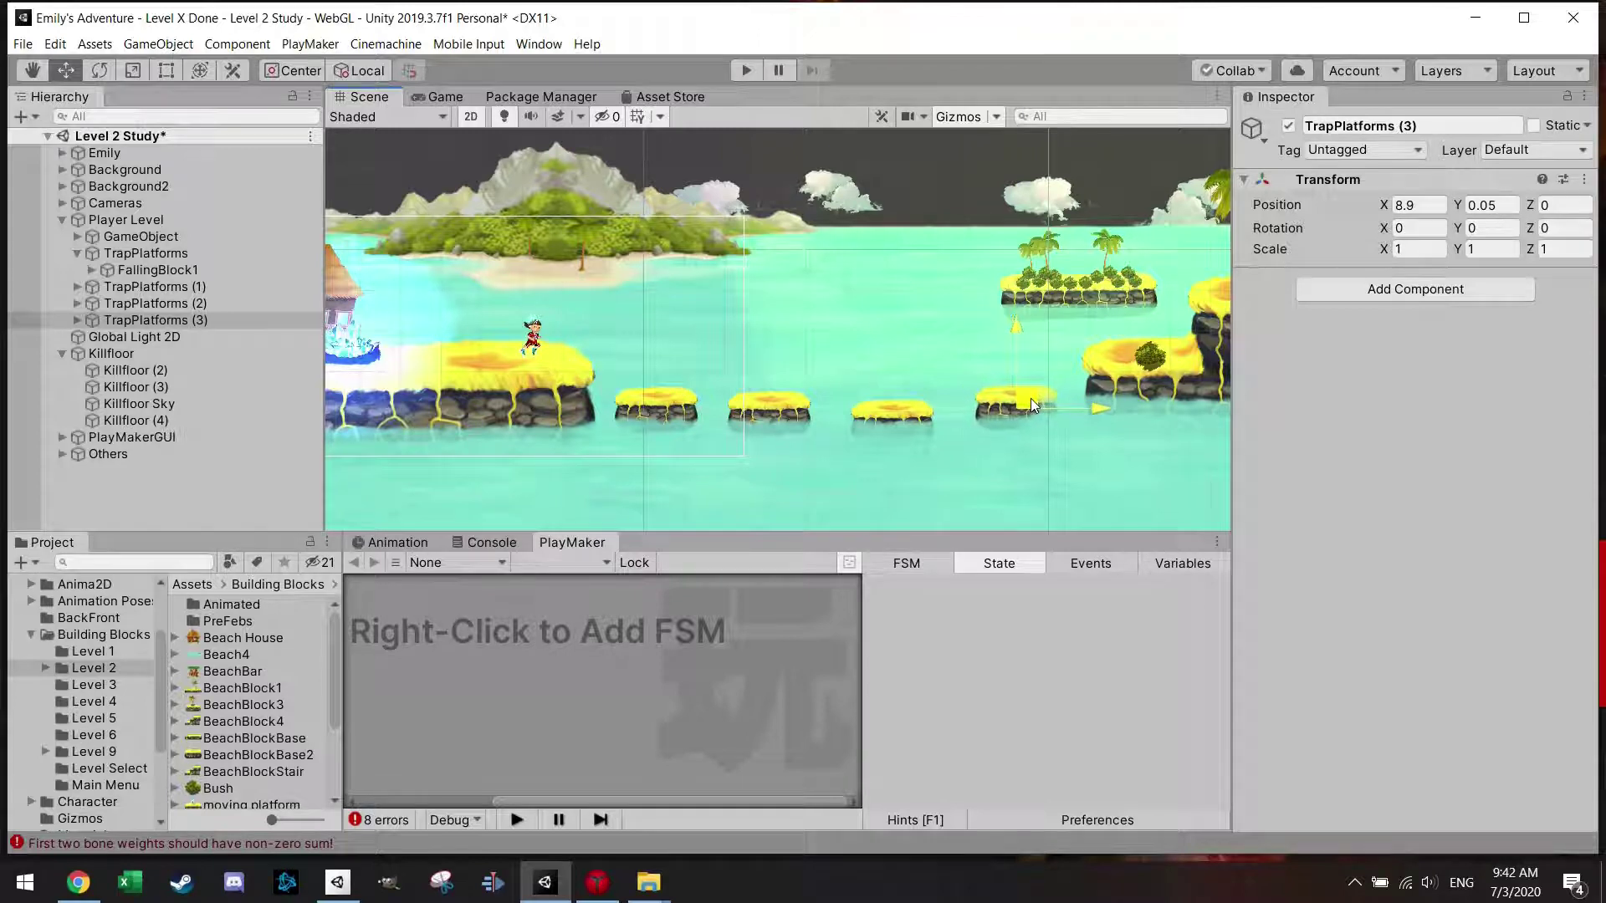
- Play-test by running and jumping the character across all four trap platforms, then stop
left_click(745, 71)
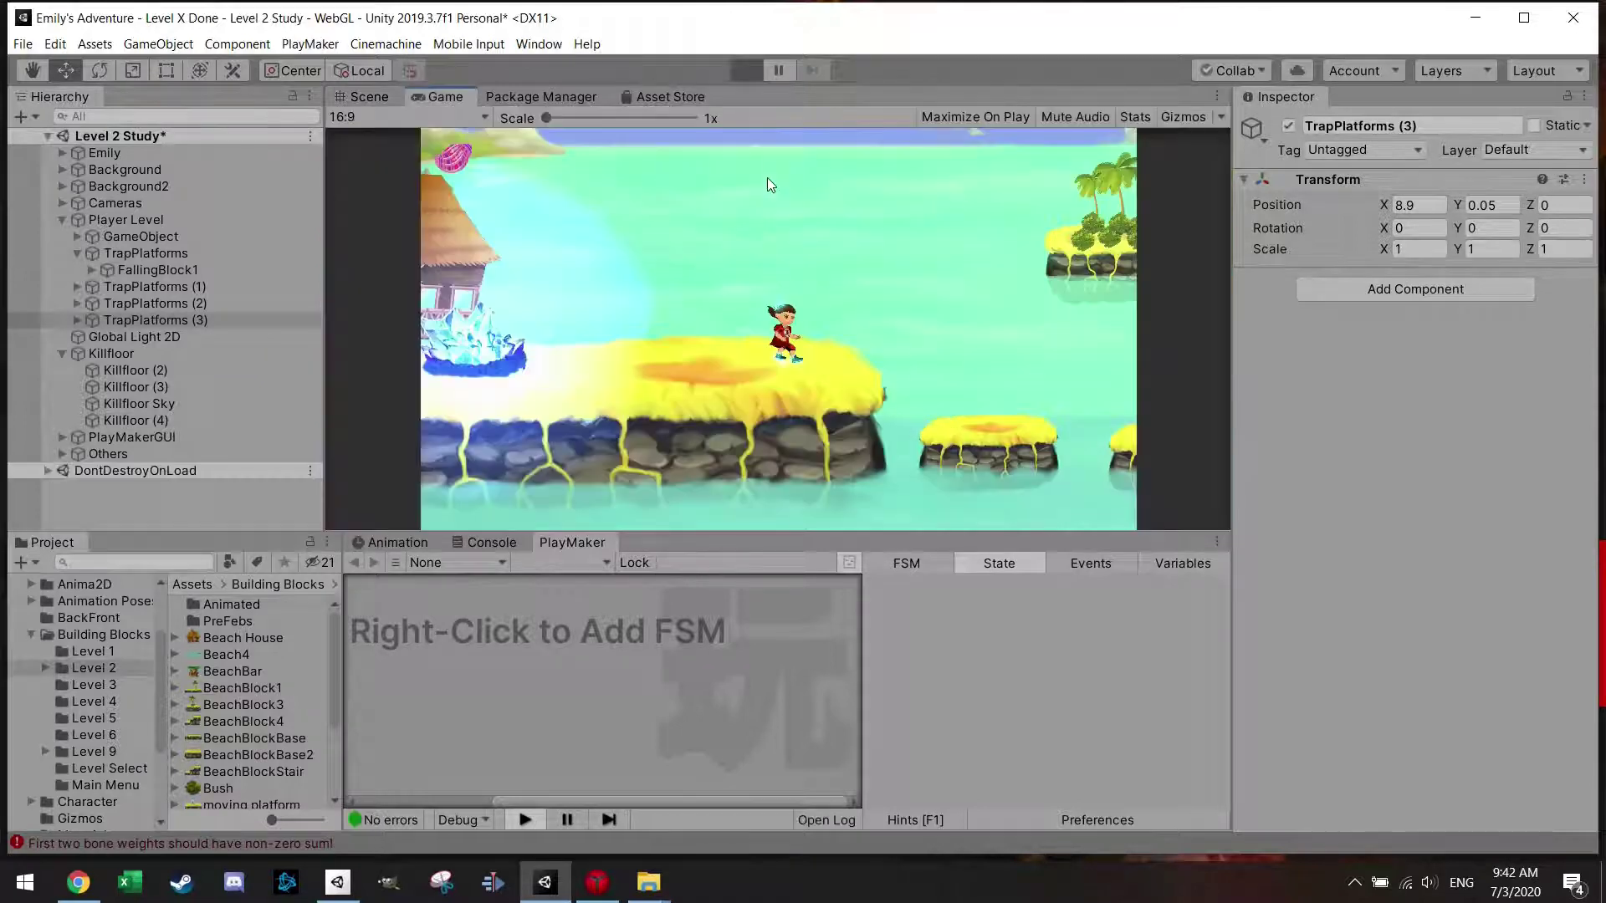
key("Right")
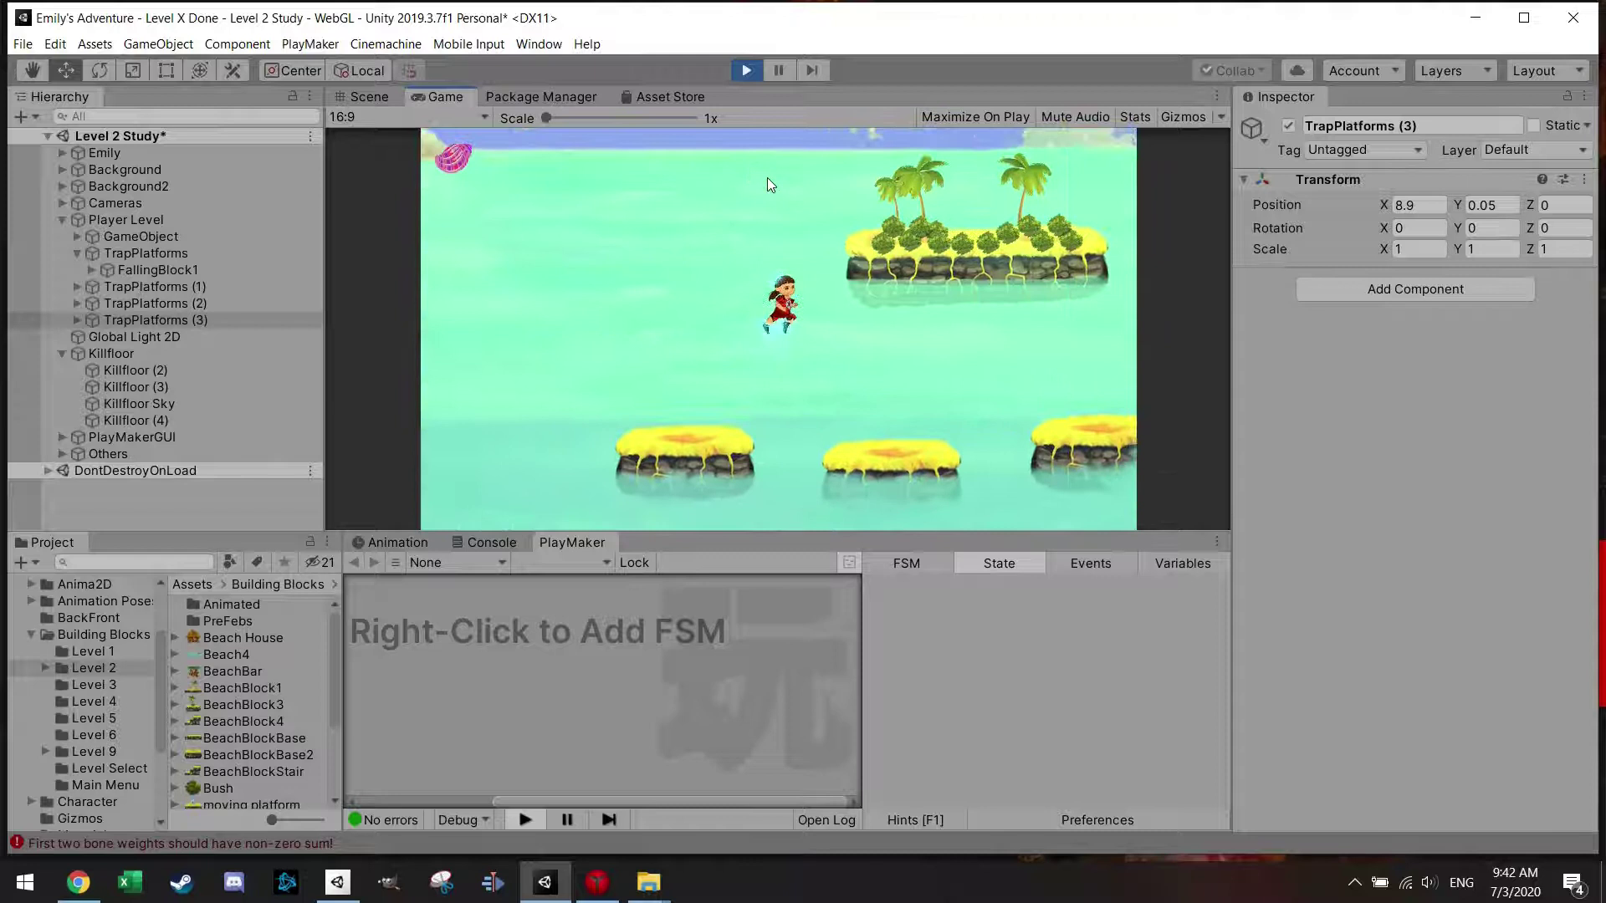
key("space")
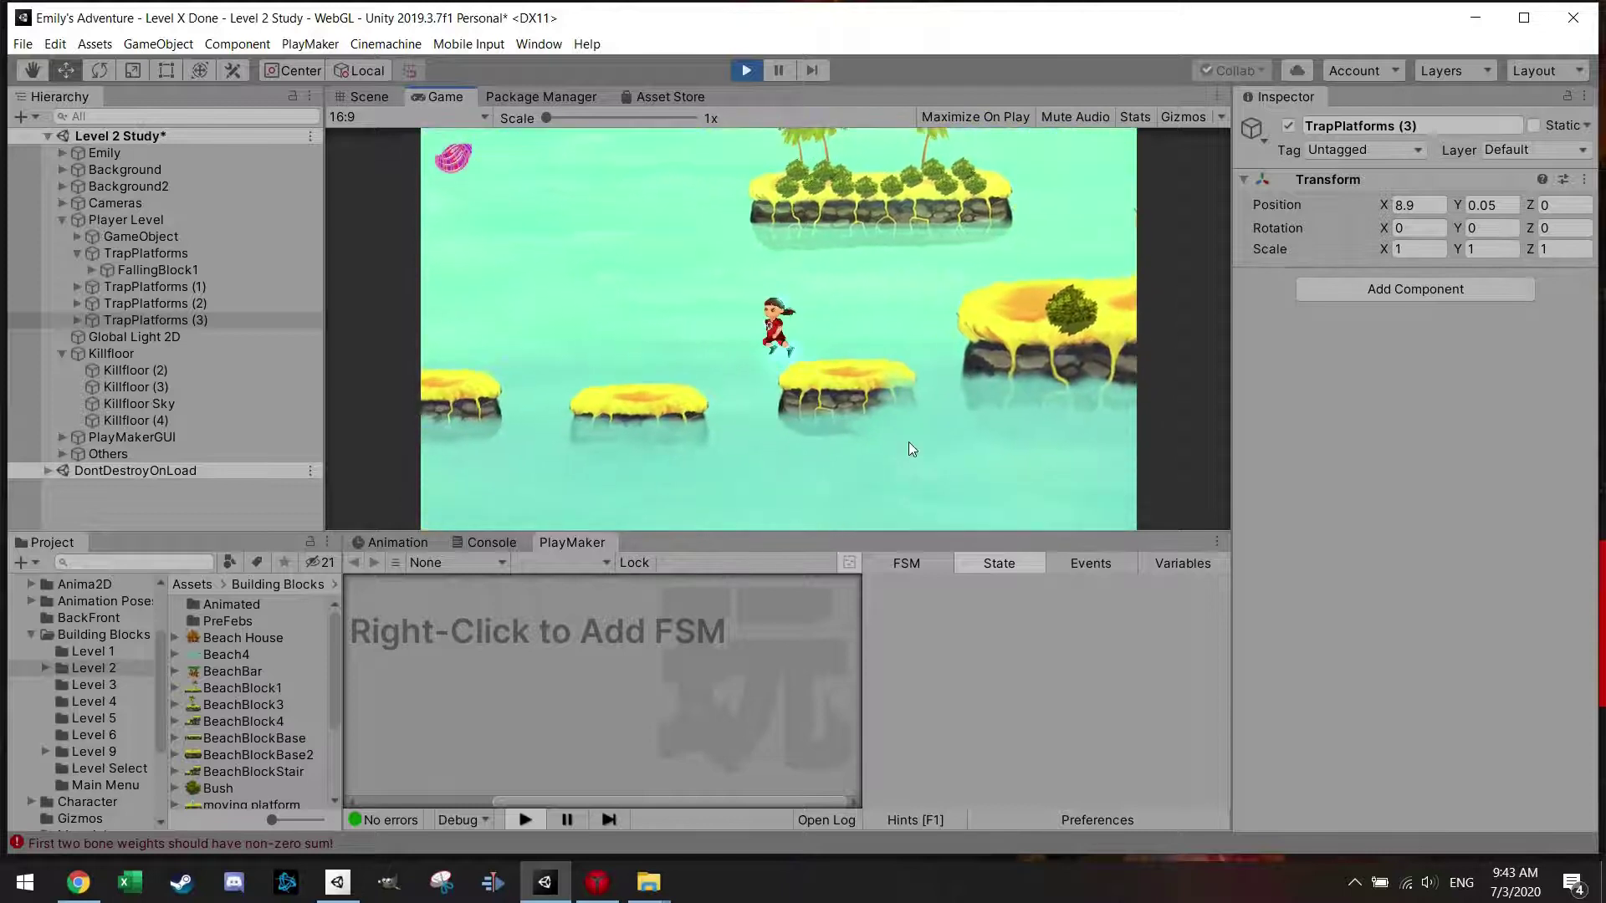
key("Right")
key("space")
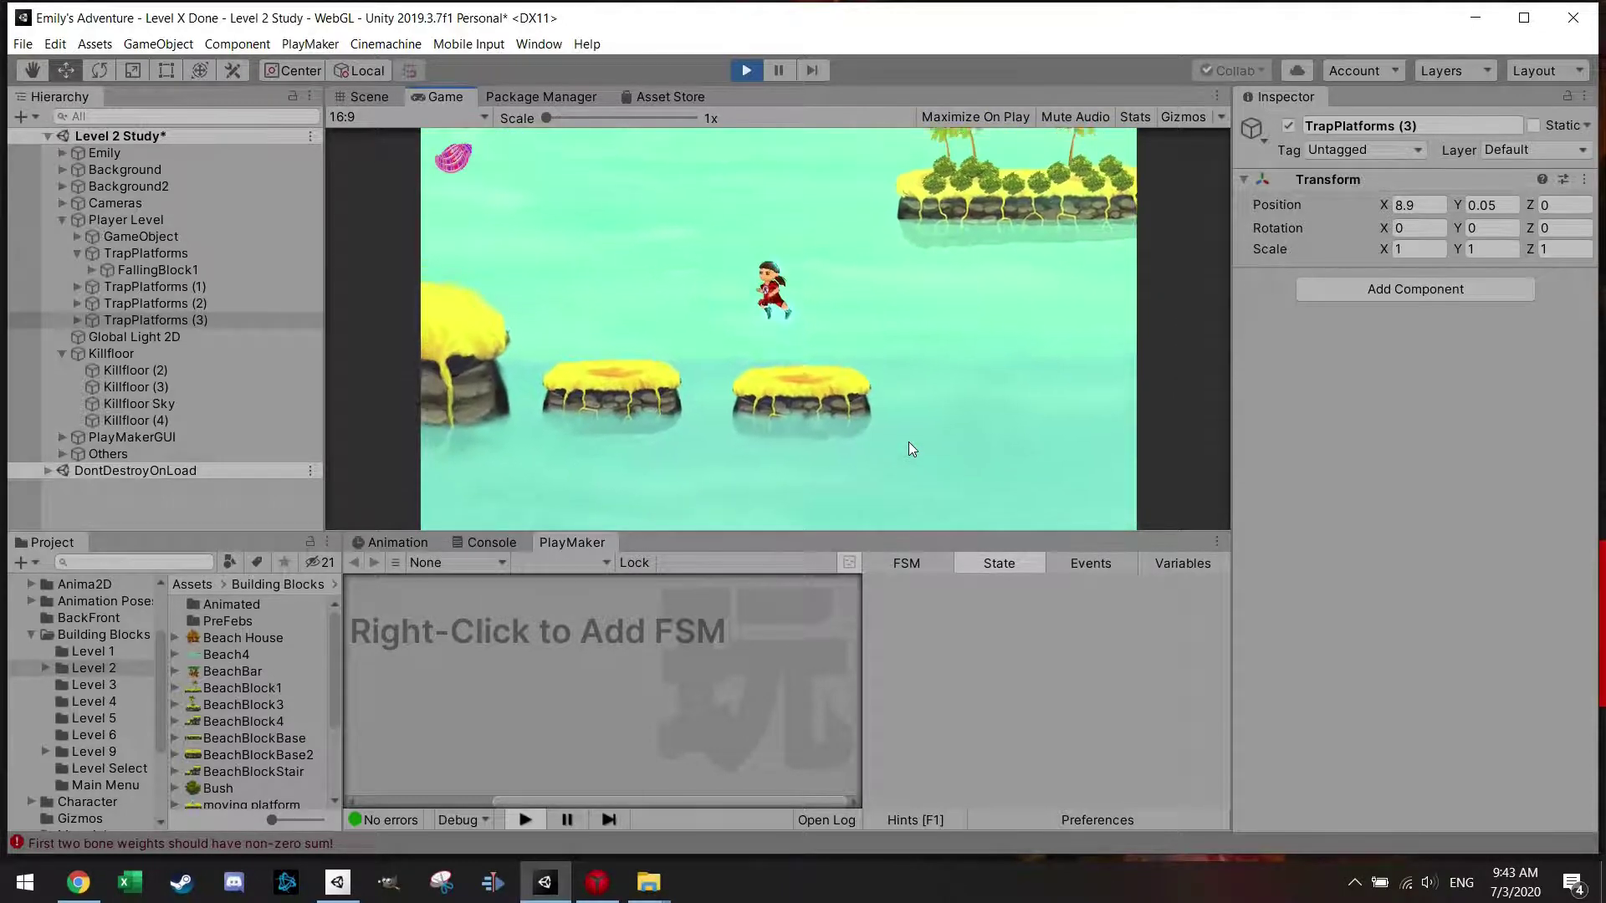
key("Right")
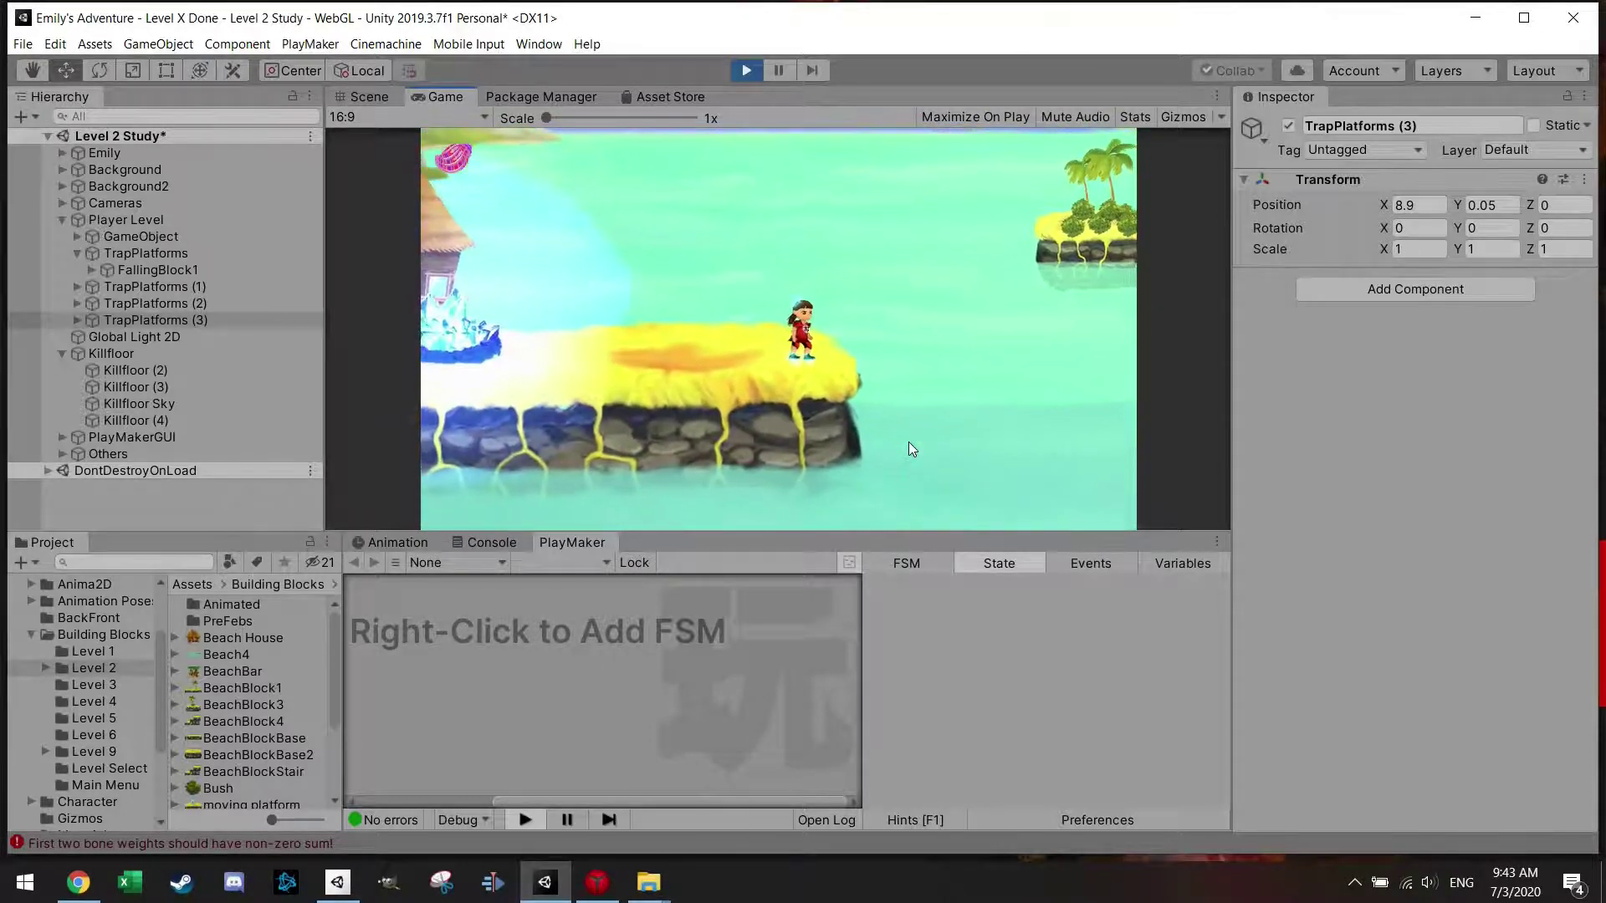
left_click(745, 70)
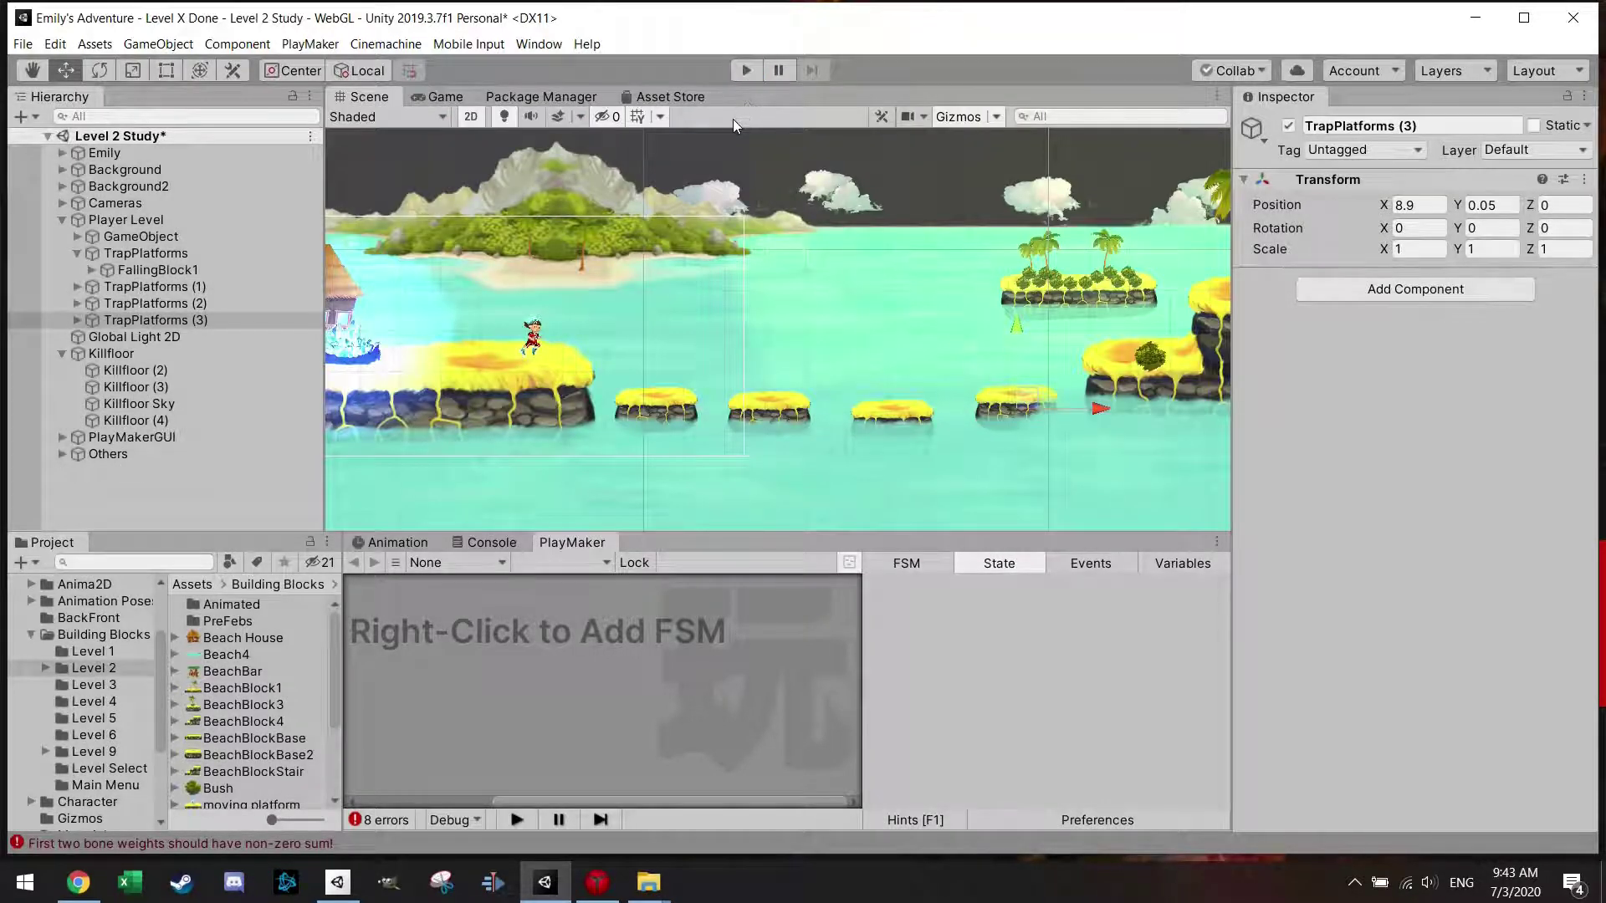
- Add a Play Sound action to the first trap platform's RandomWait state via the Action Browser
left_click(669, 400)
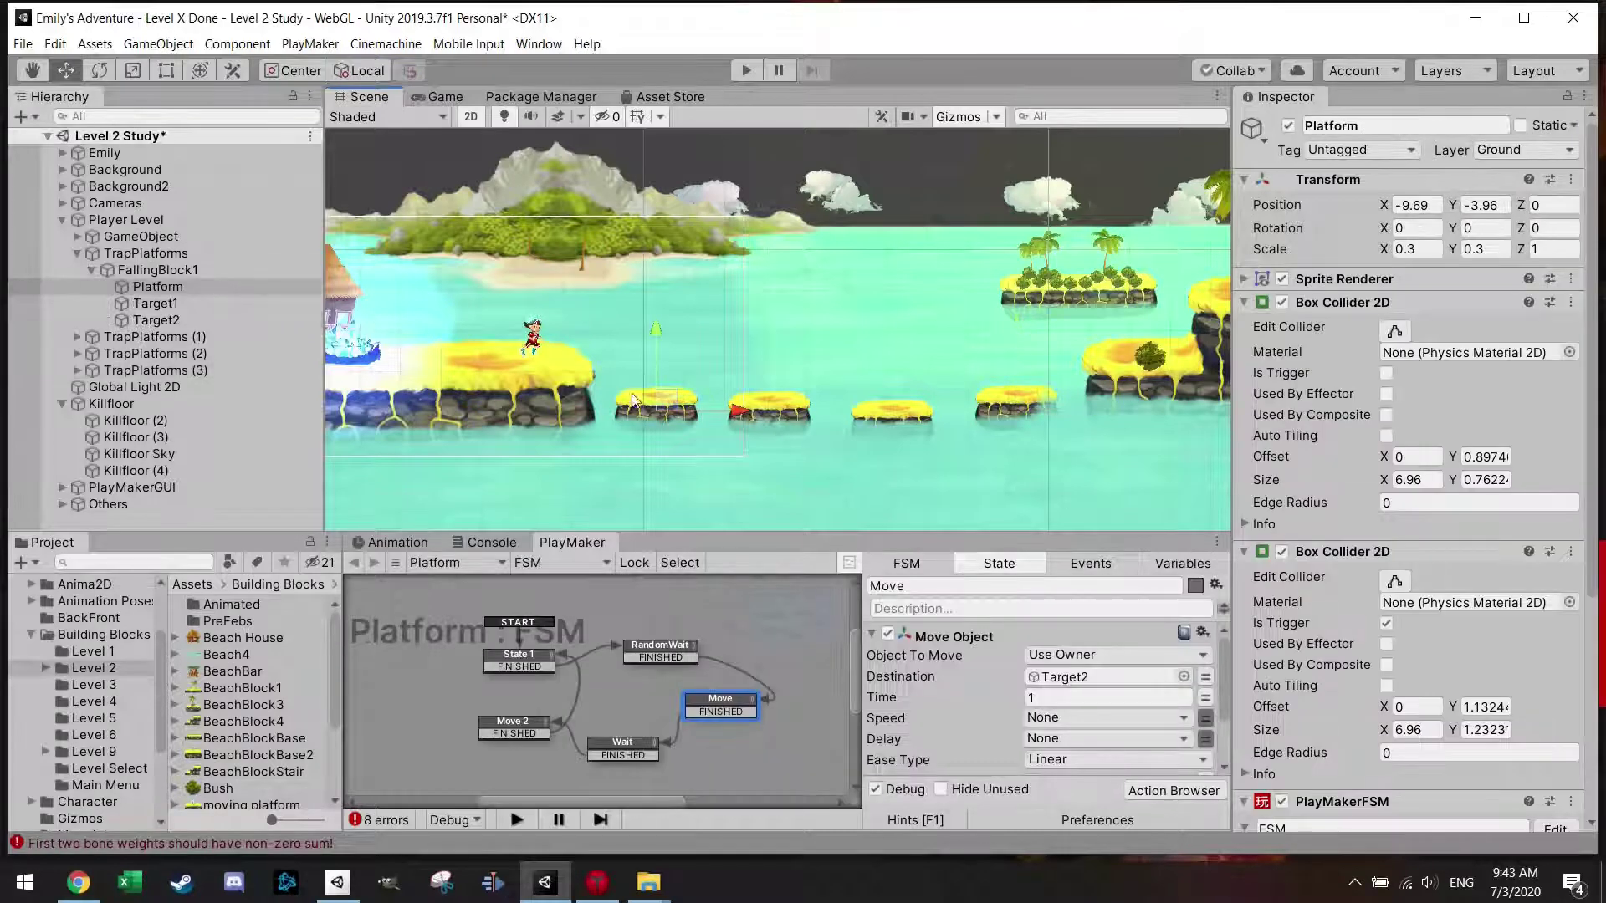
left_click(660, 649)
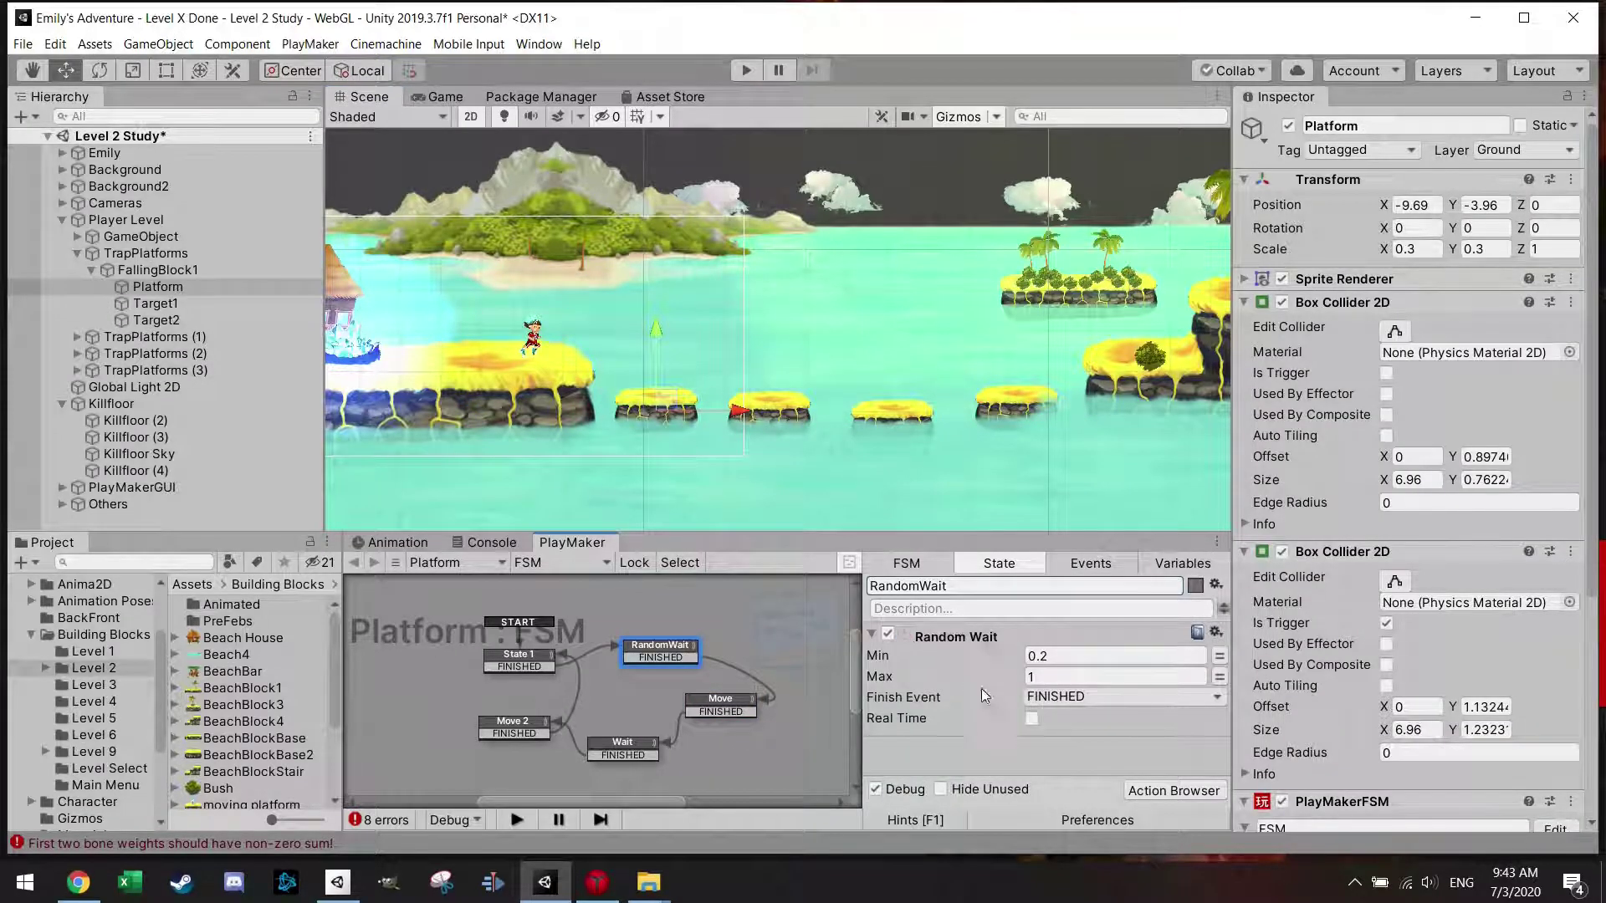
left_click(1175, 793)
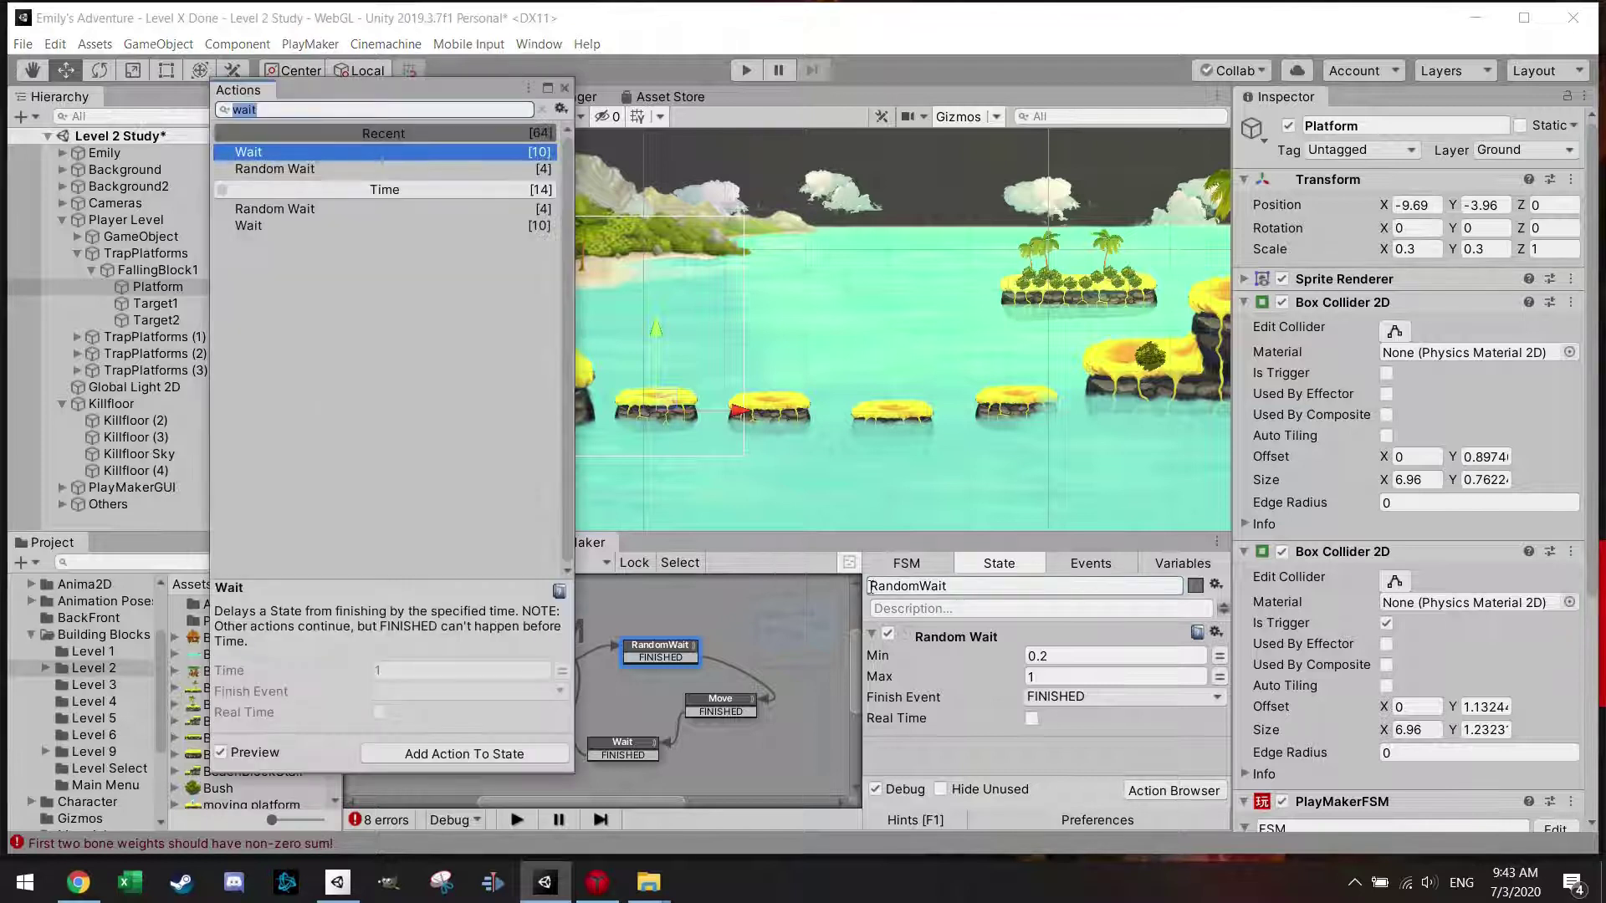
type("sound")
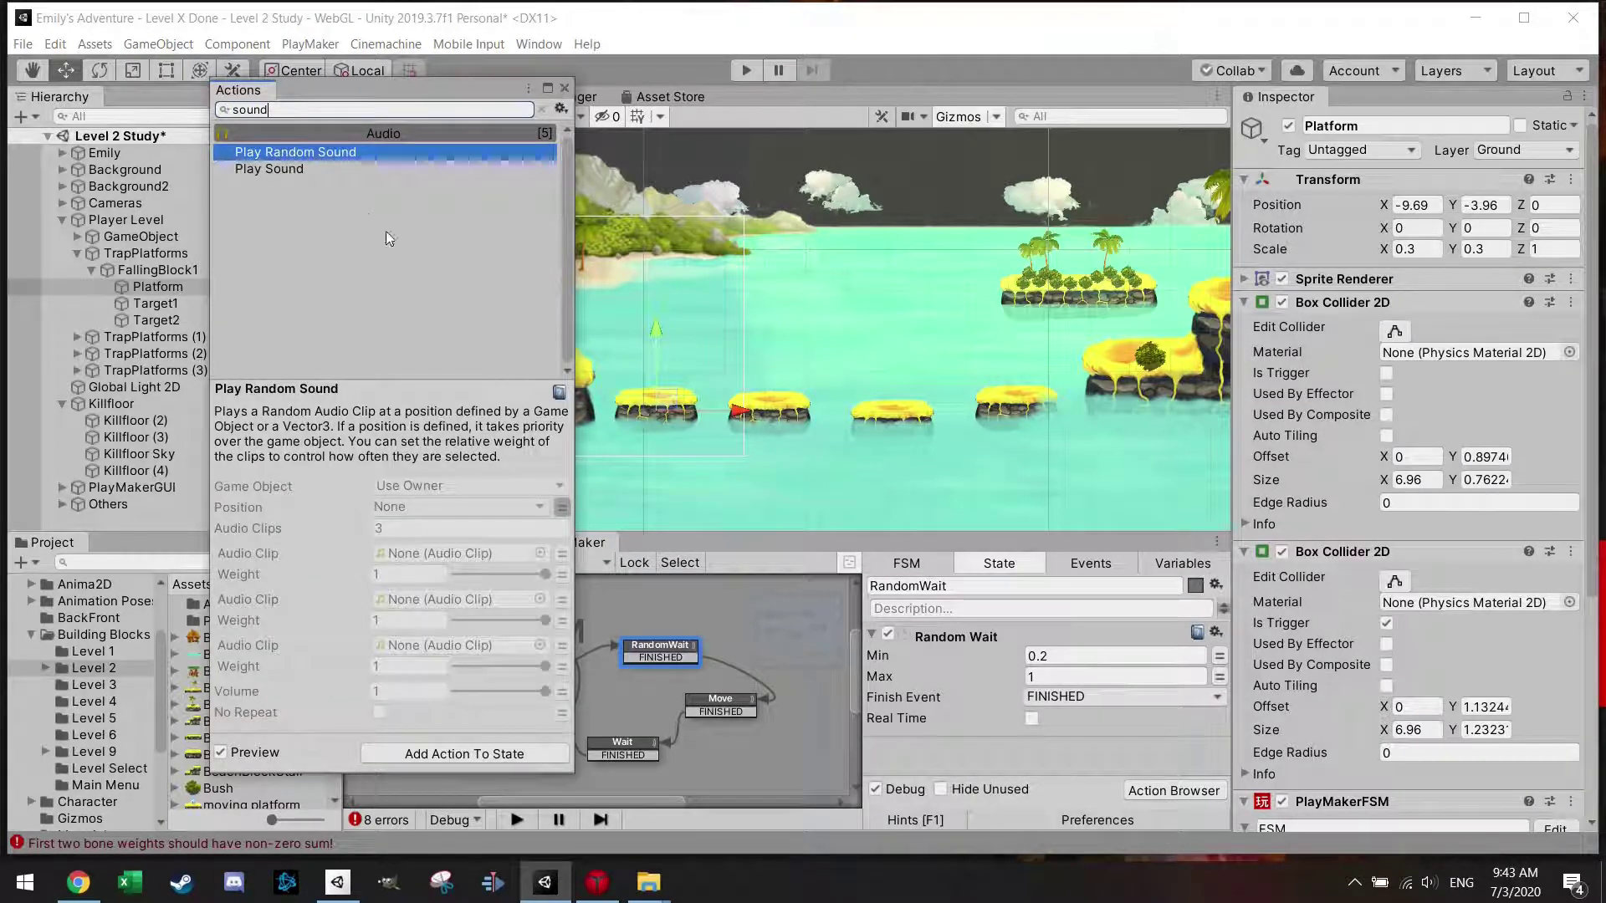
double_click(329, 170)
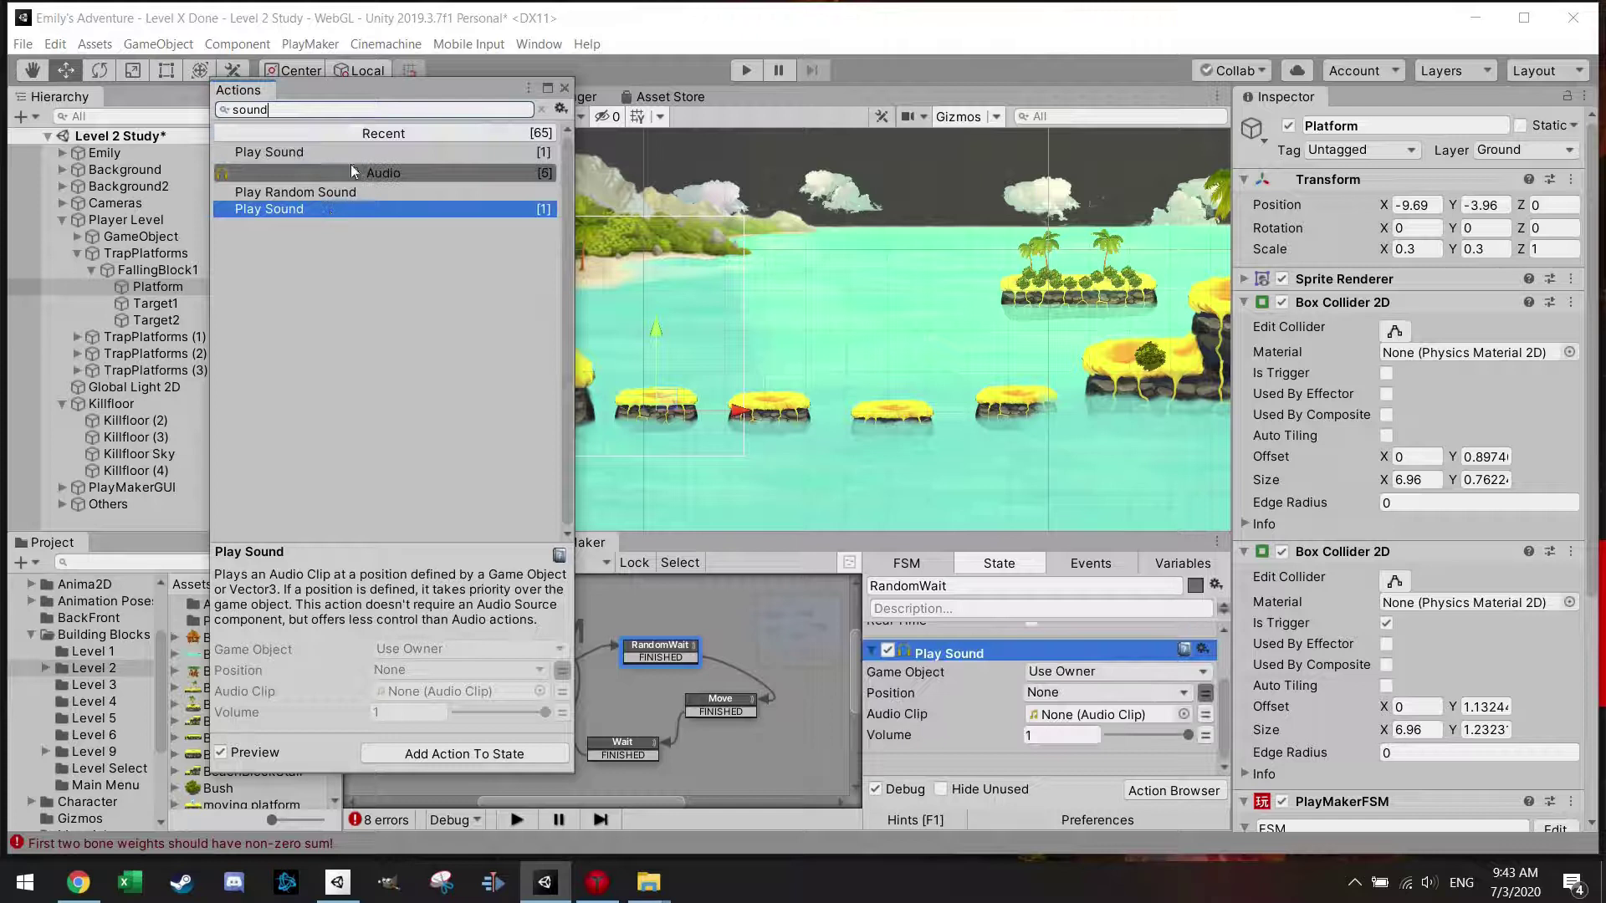
- Close the Action Browser and show the project's Sound folder
left_click(563, 89)
scroll(962, 679, "up", 2)
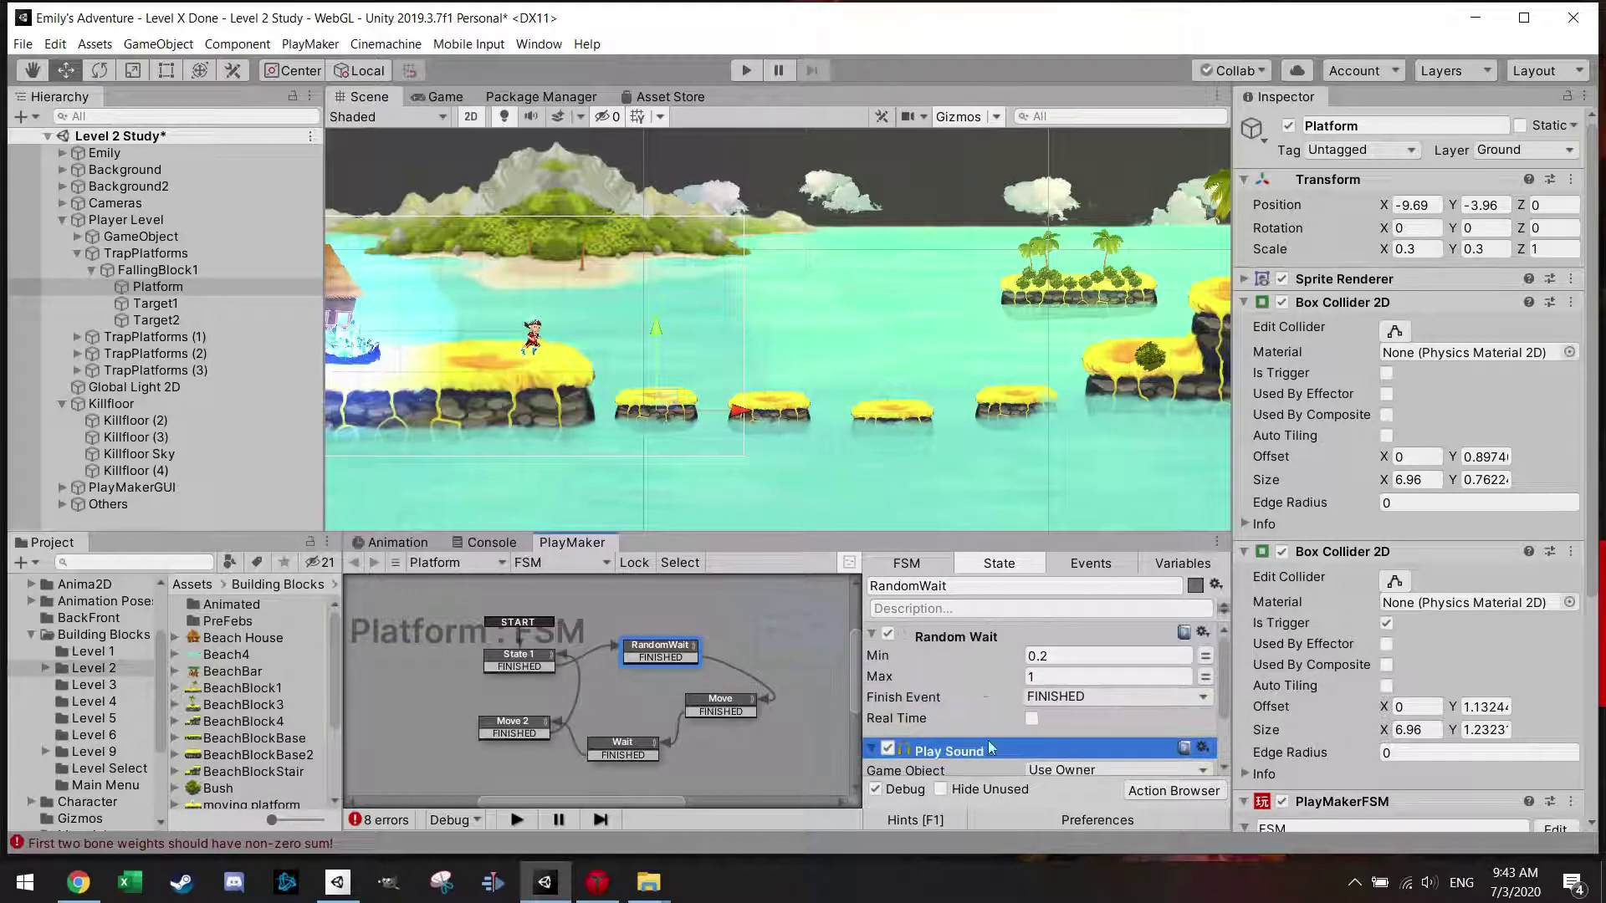
scroll(985, 736, "down", 3)
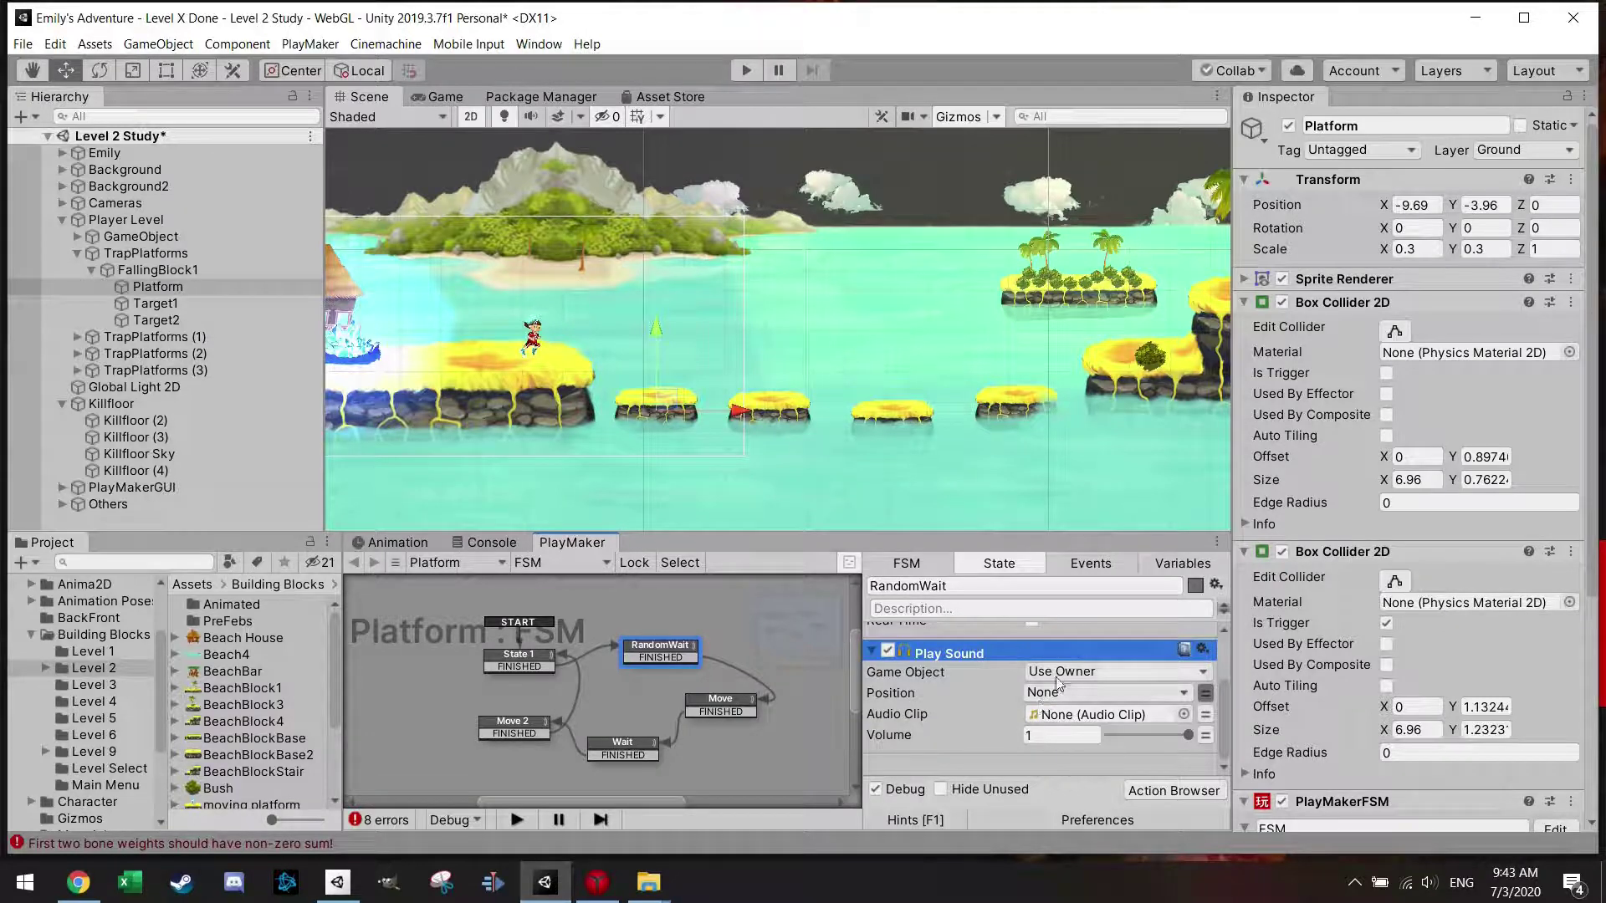
scroll(37, 756, "down", 3)
left_click(93, 787)
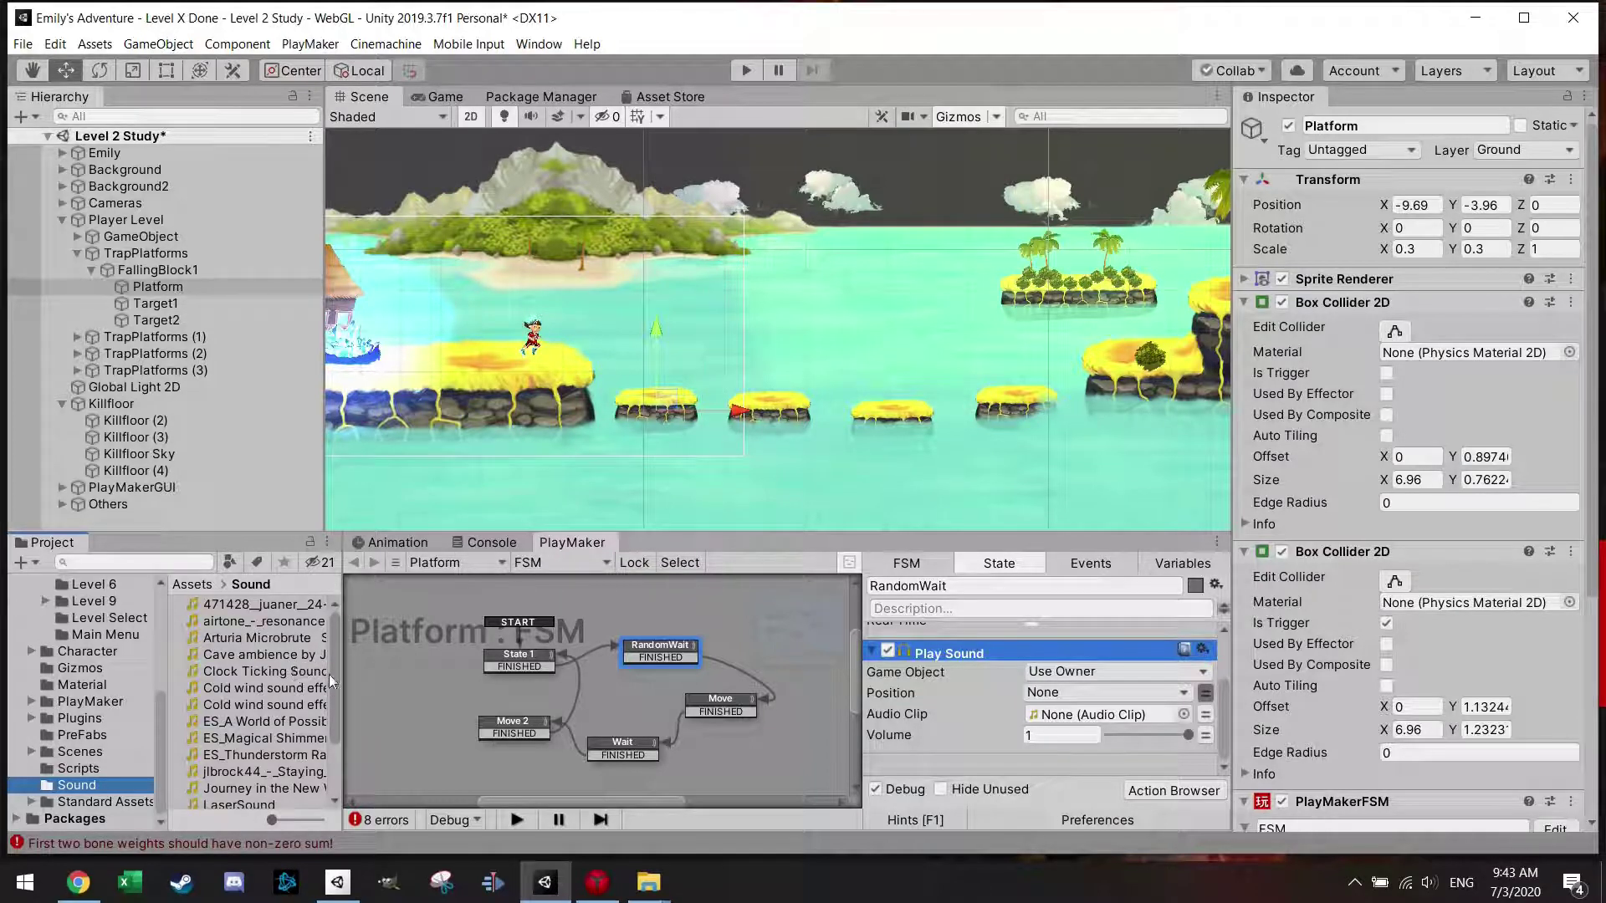
scroll(334, 678, "down", 3)
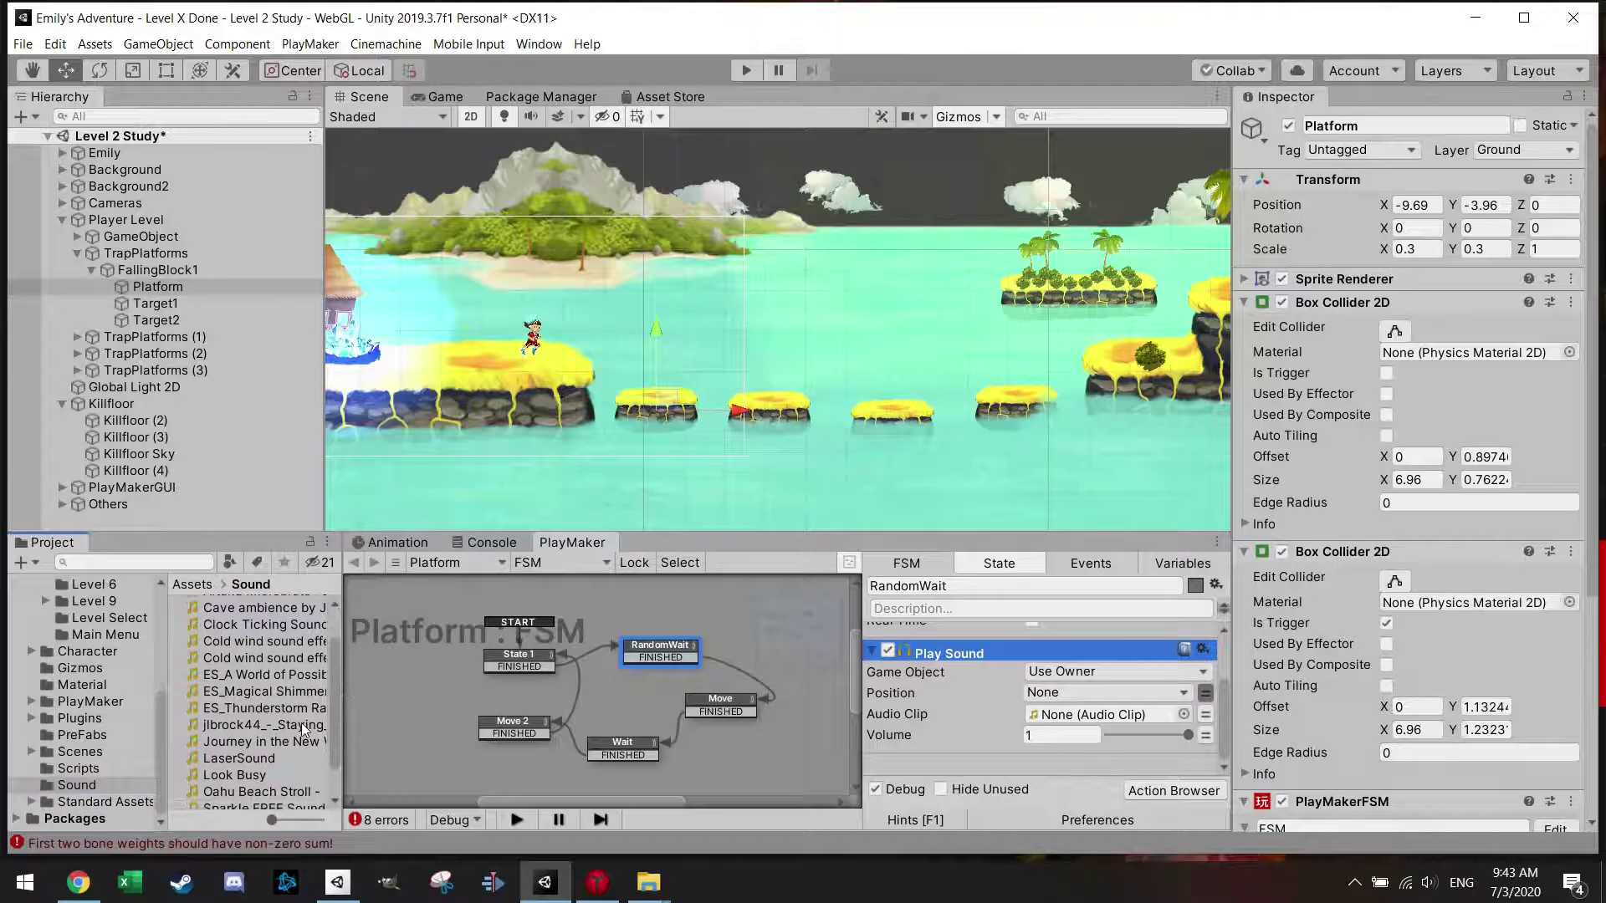
left_click(303, 727)
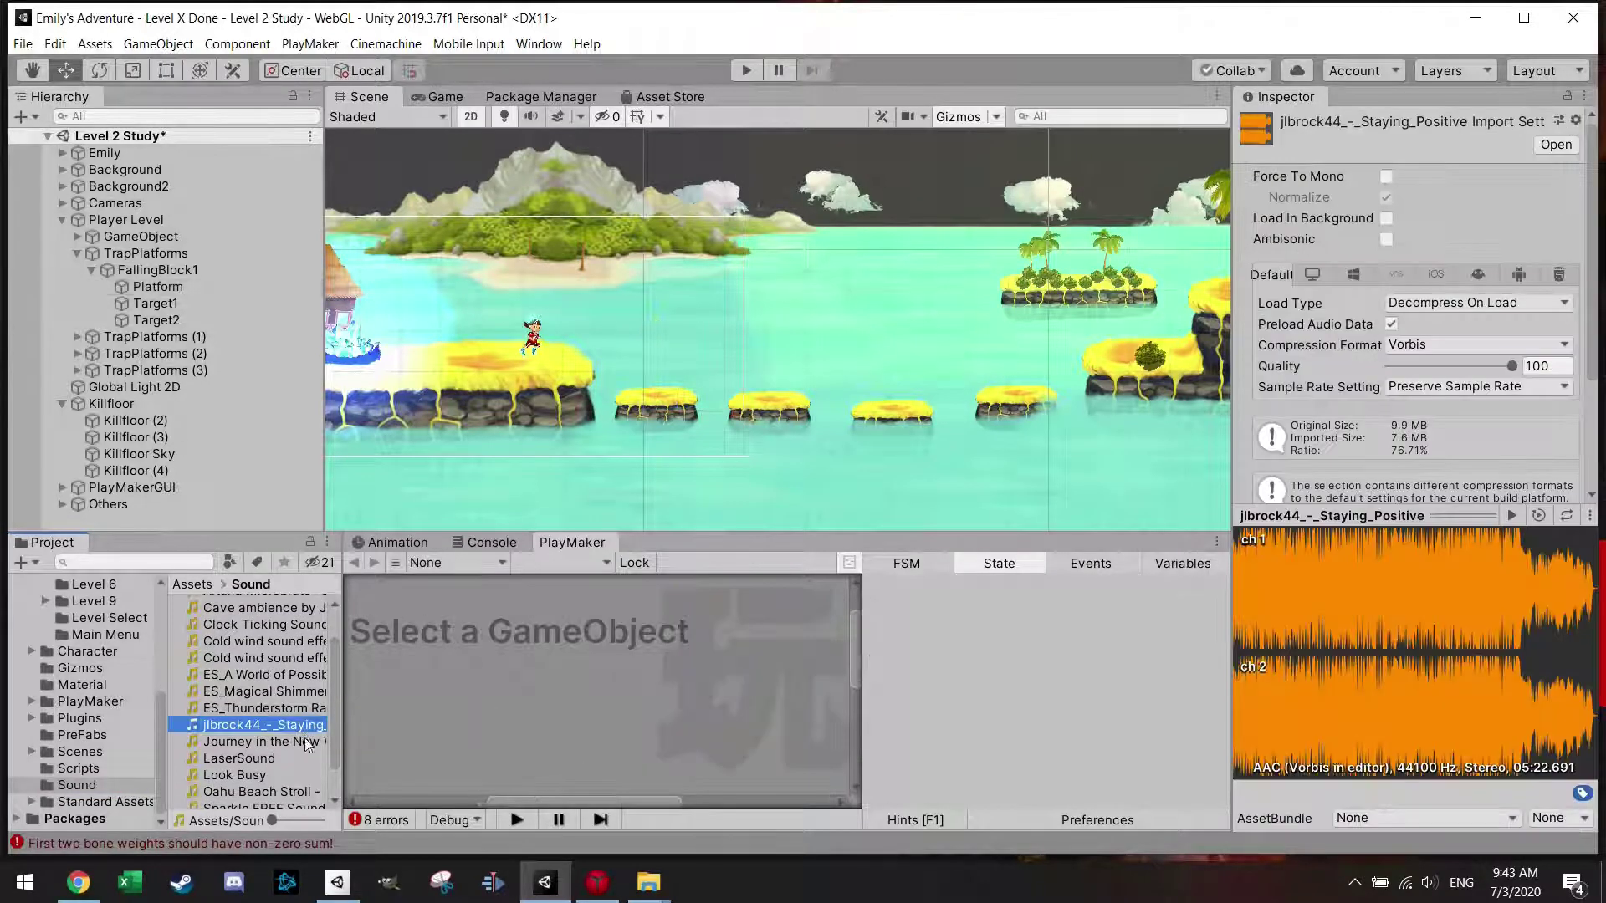
scroll(307, 744, "down", 2)
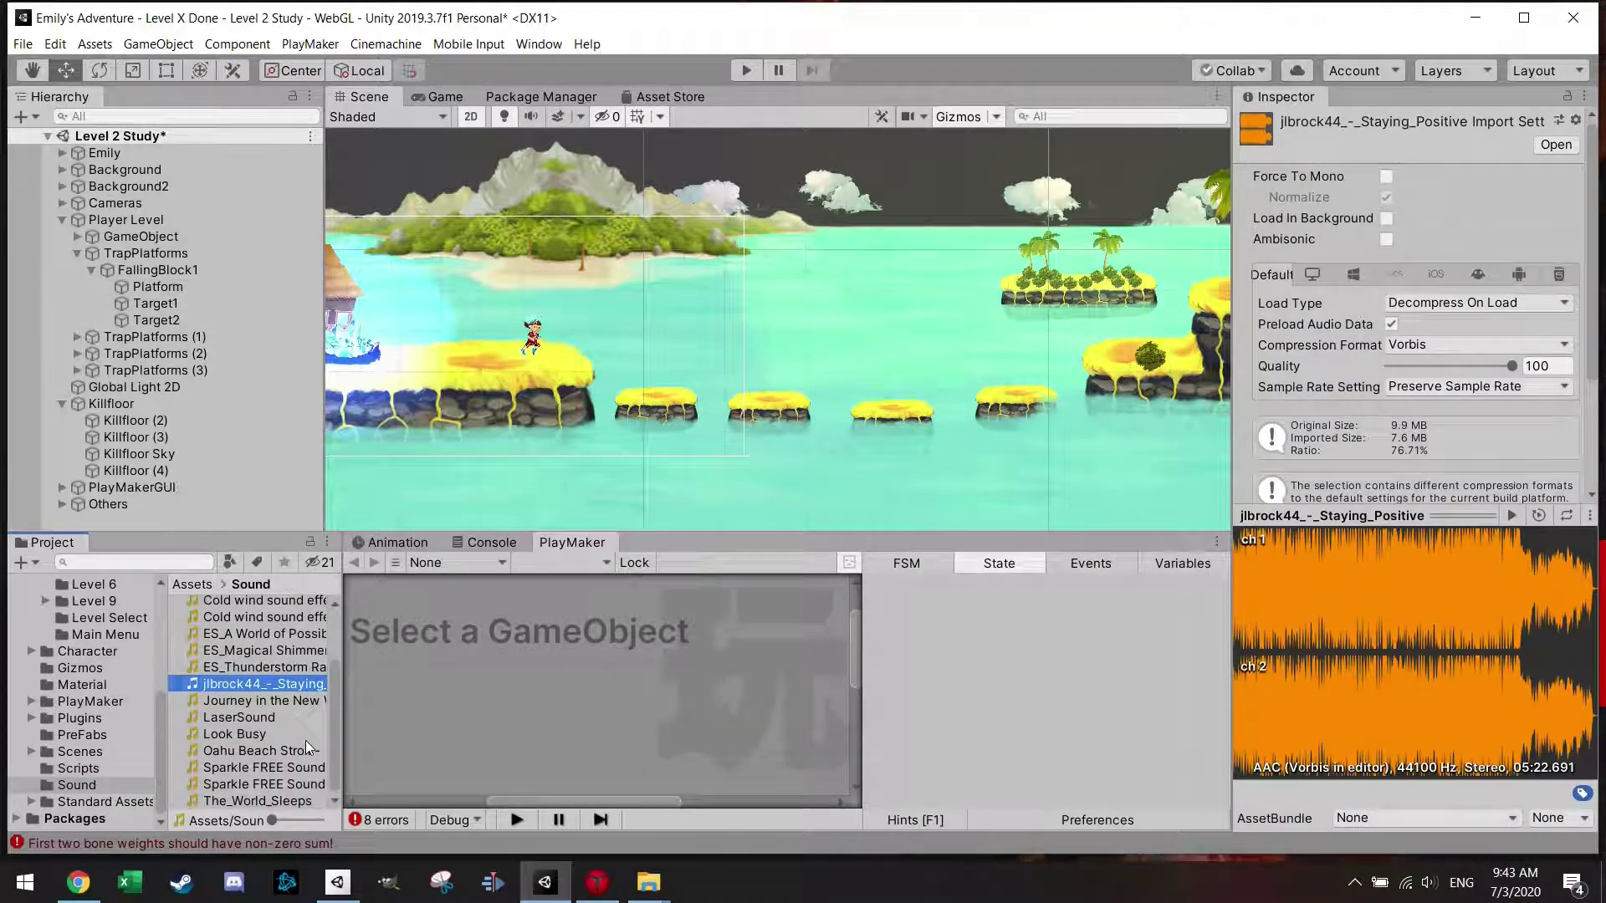
left_click(267, 720)
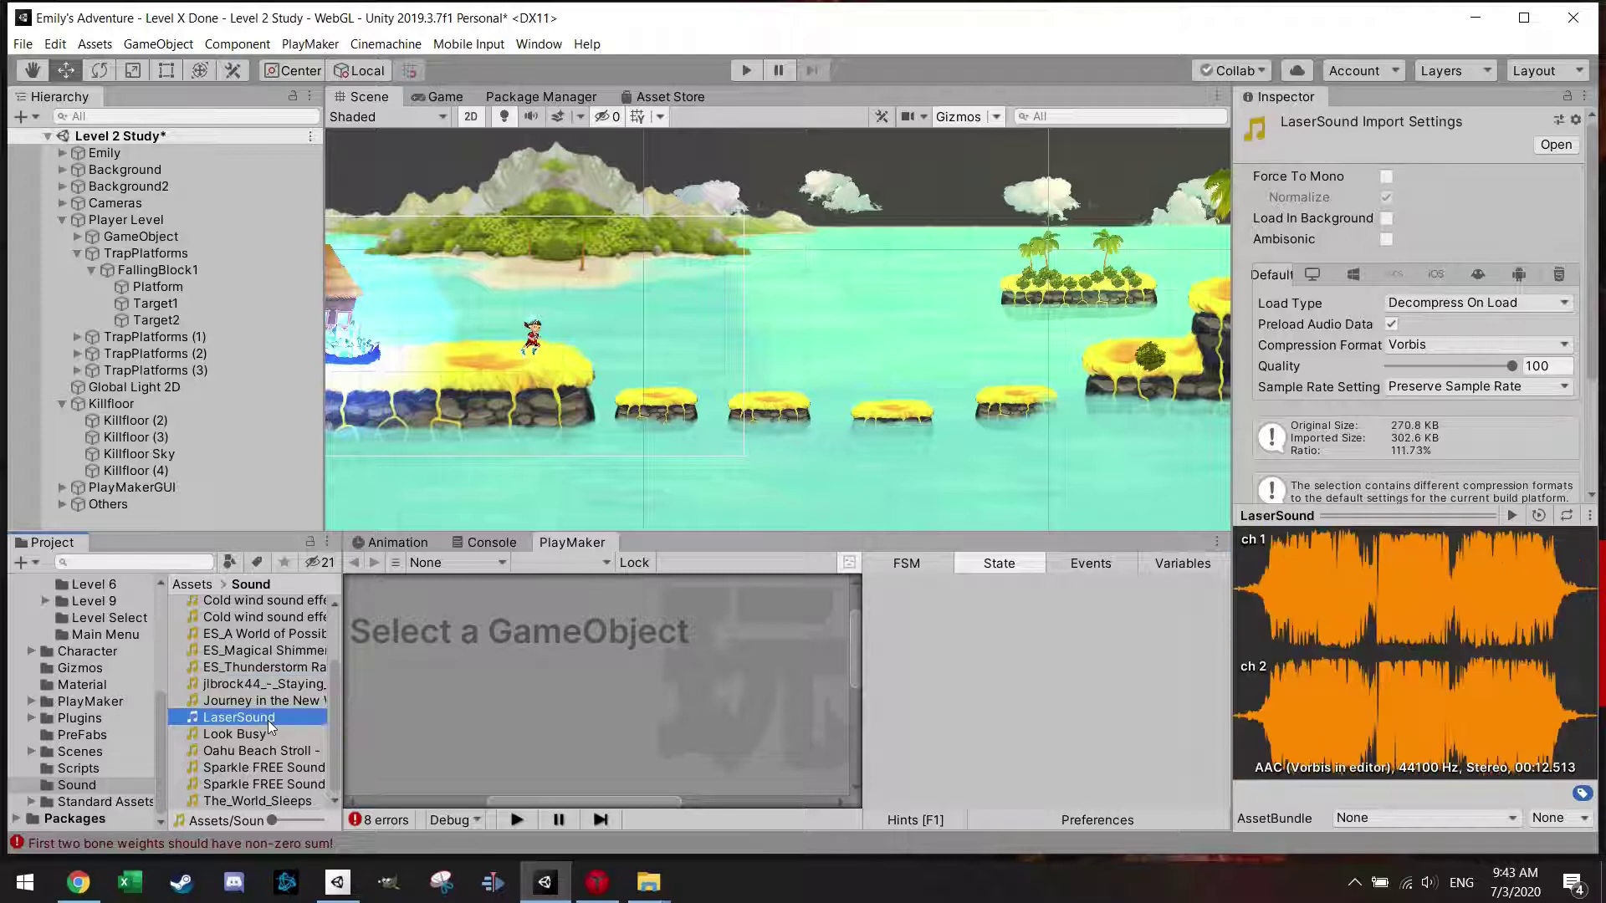
left_click(1511, 516)
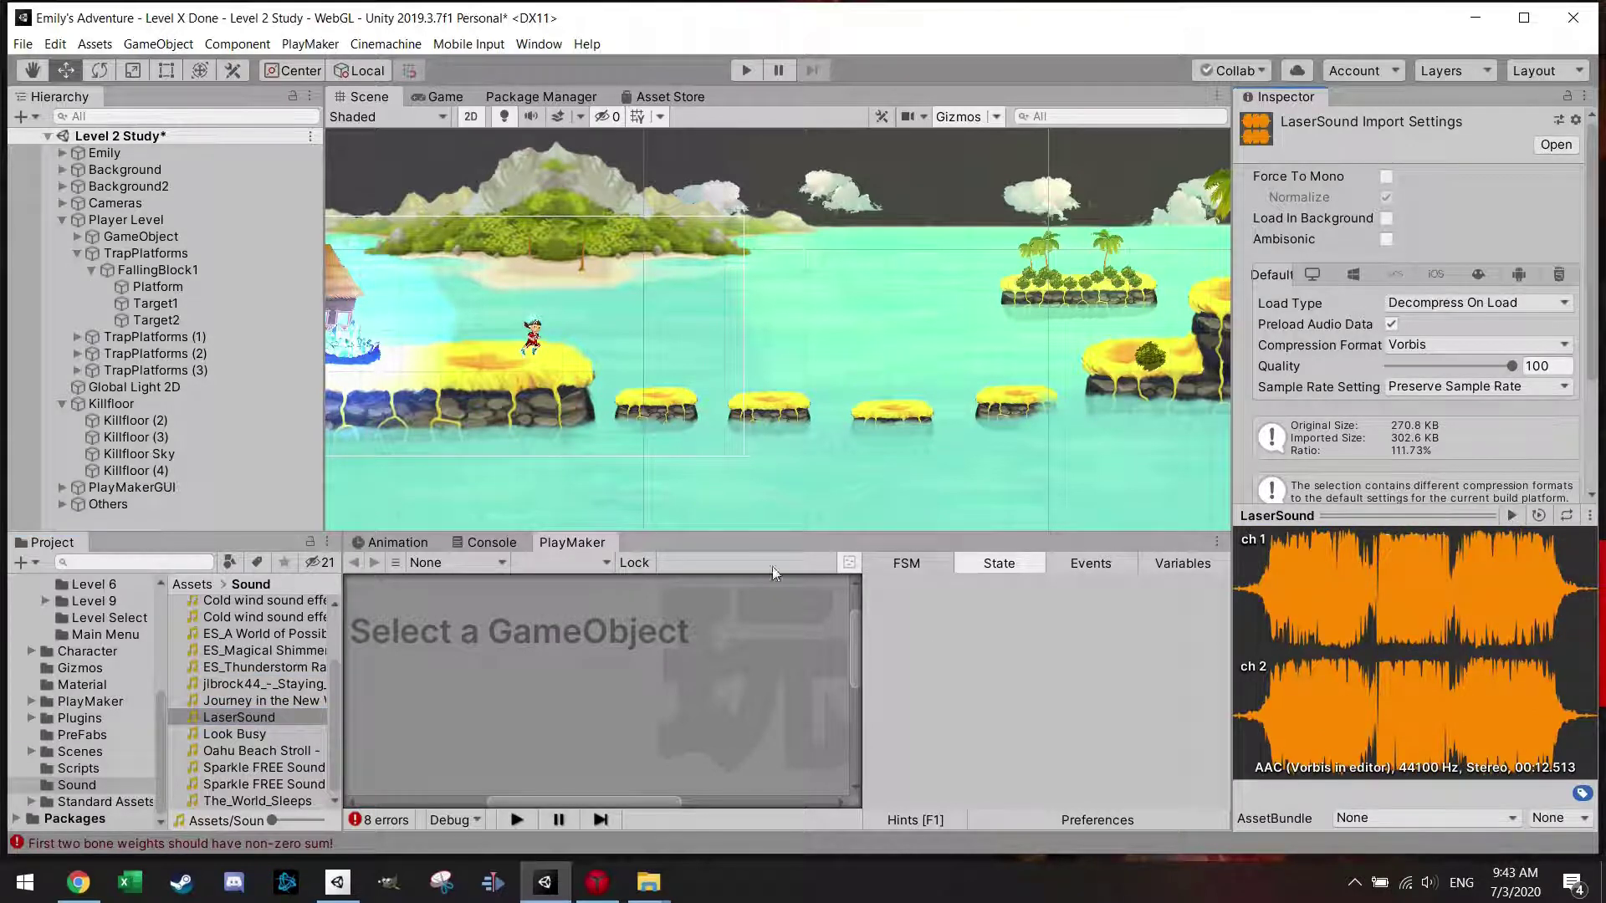
scroll(258, 680, "up", 2)
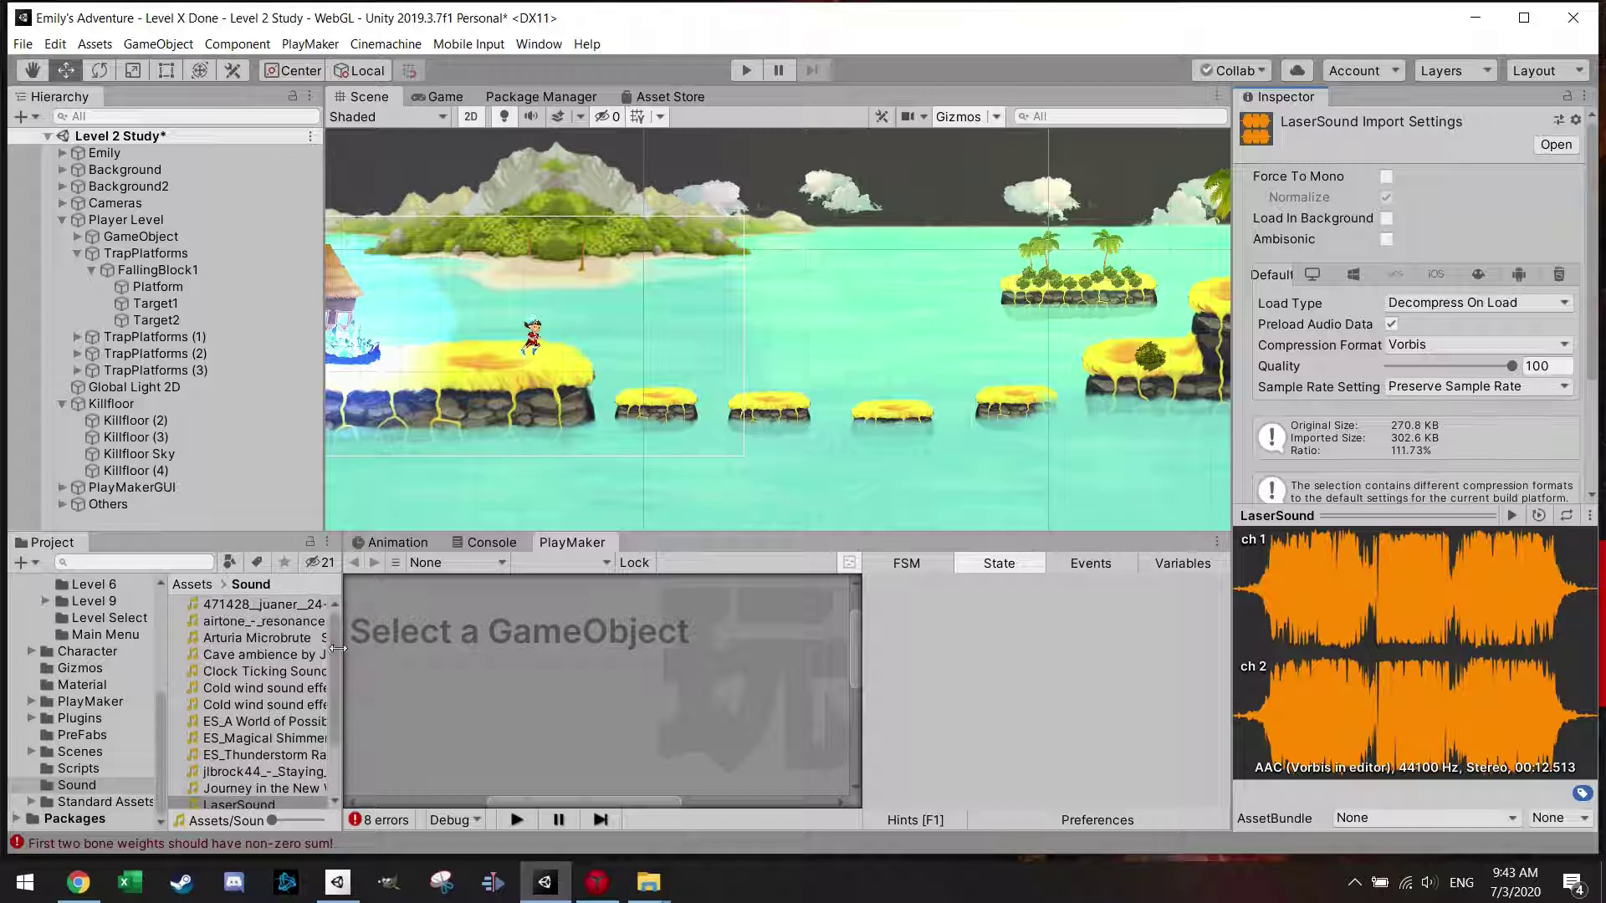
left_click_drag(343, 661, 417, 670)
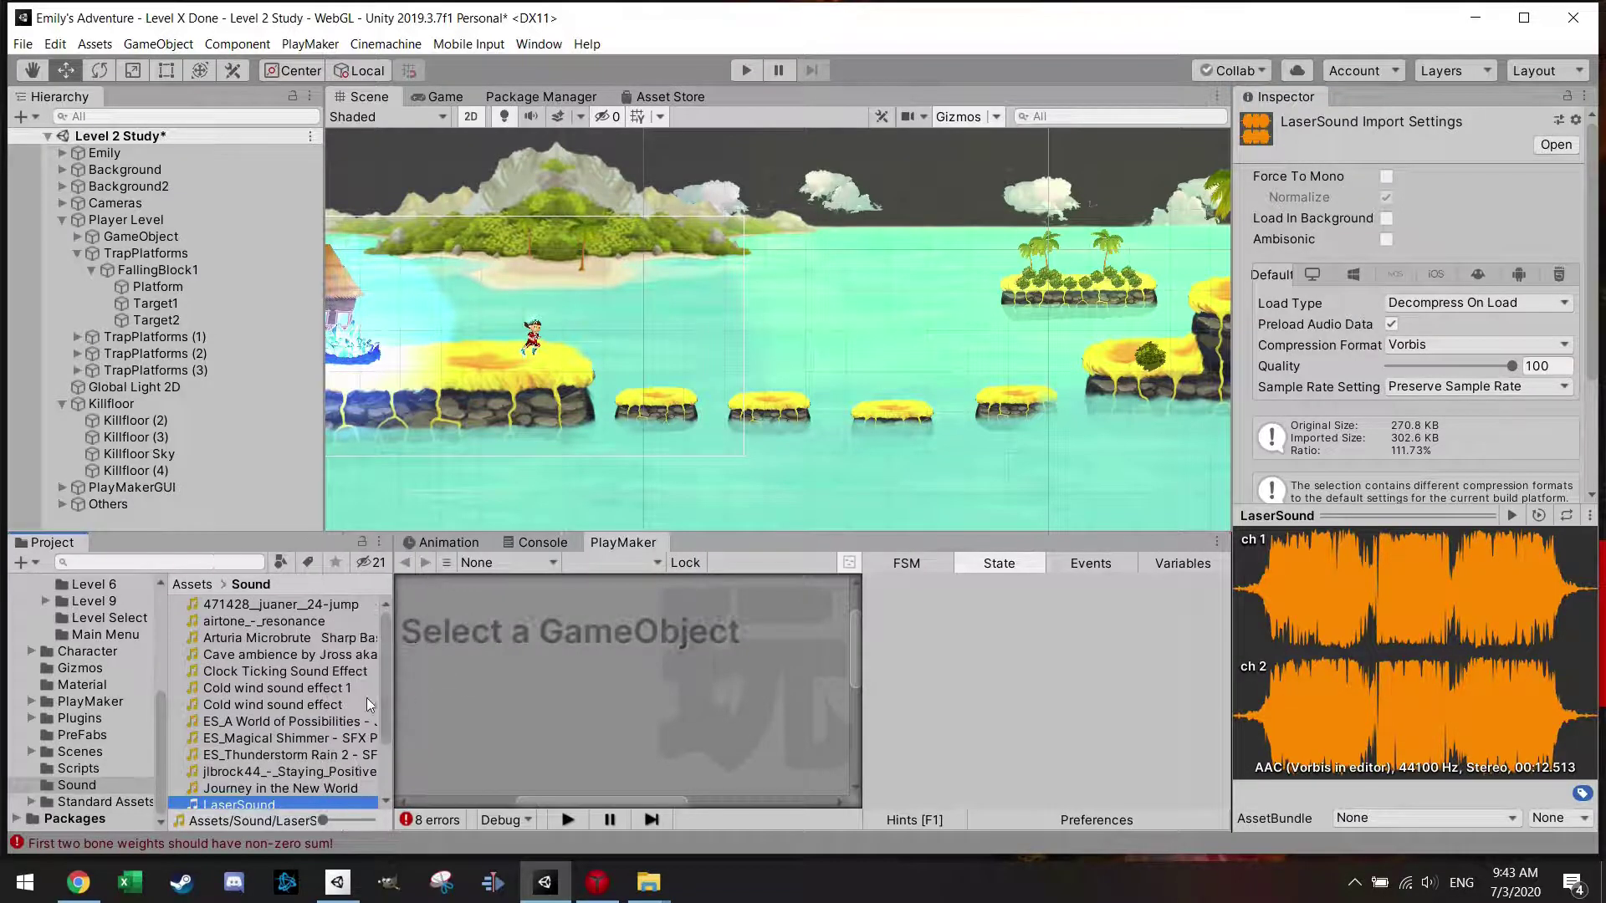
left_click(350, 640)
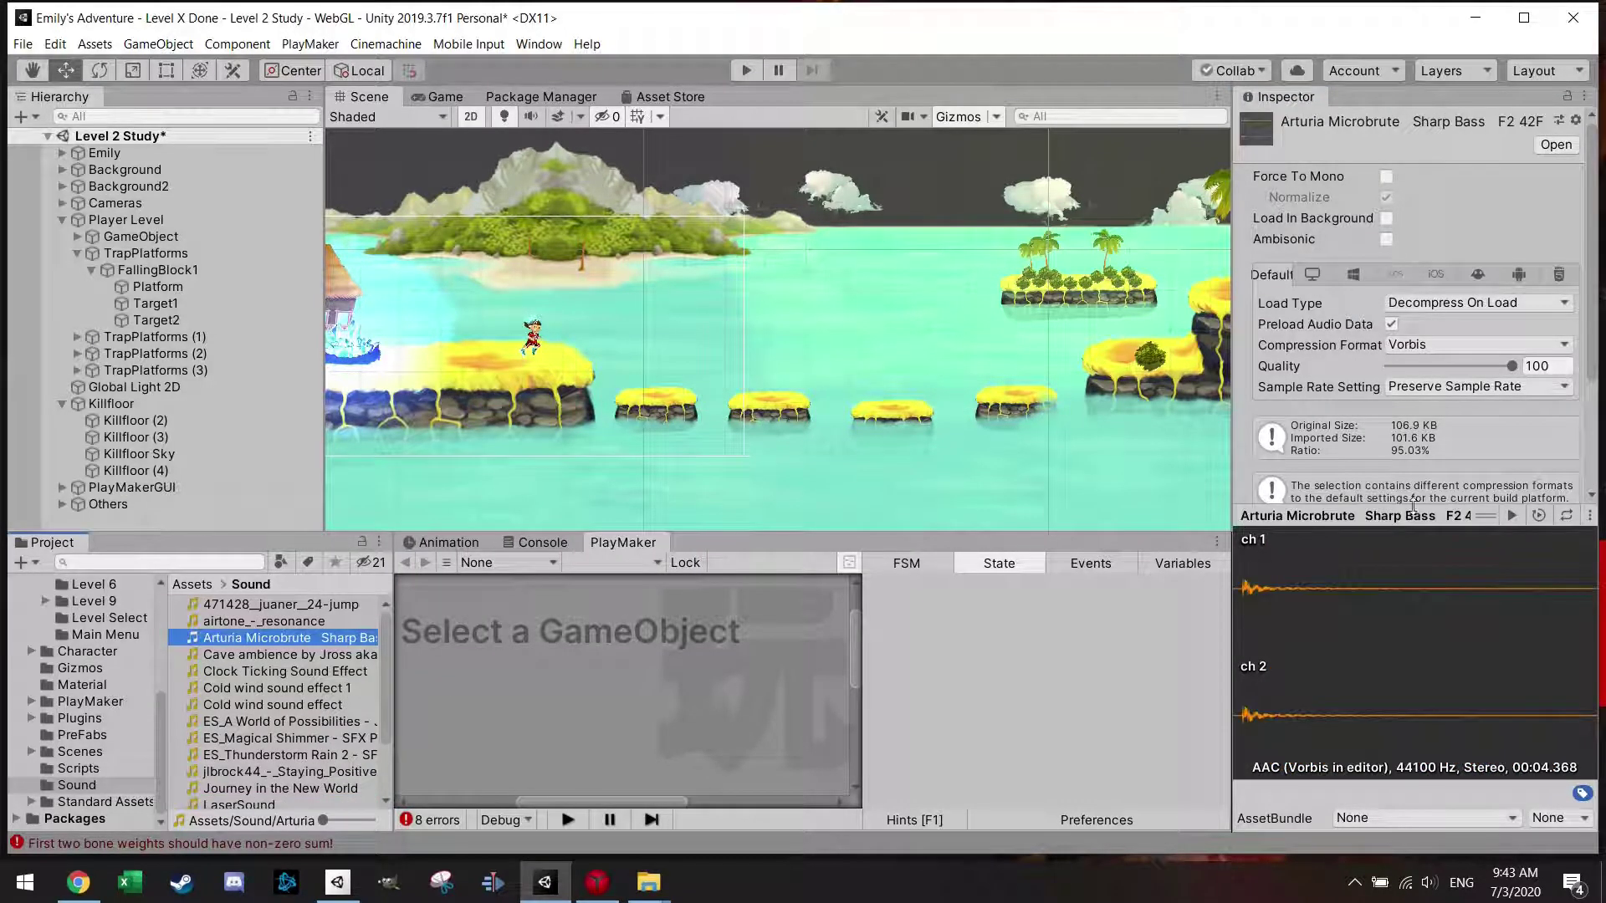
left_click(1512, 518)
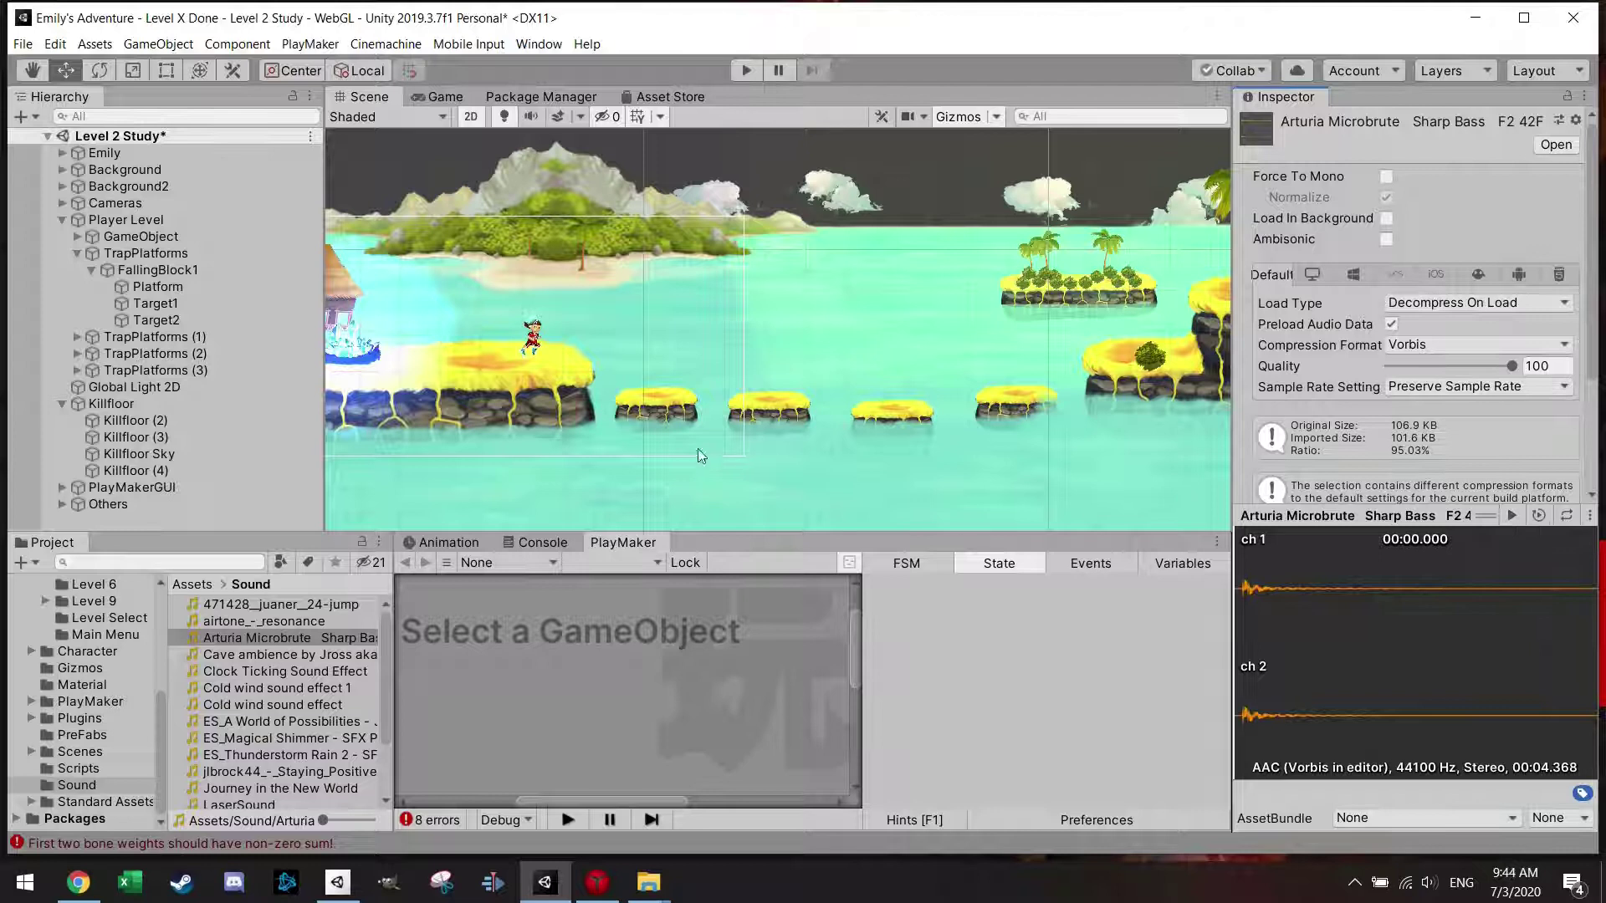
- Assign the Arturia Microbrute Sharp Bass clip to RandomWait's Play Sound action, then start a play test
left_click(670, 413)
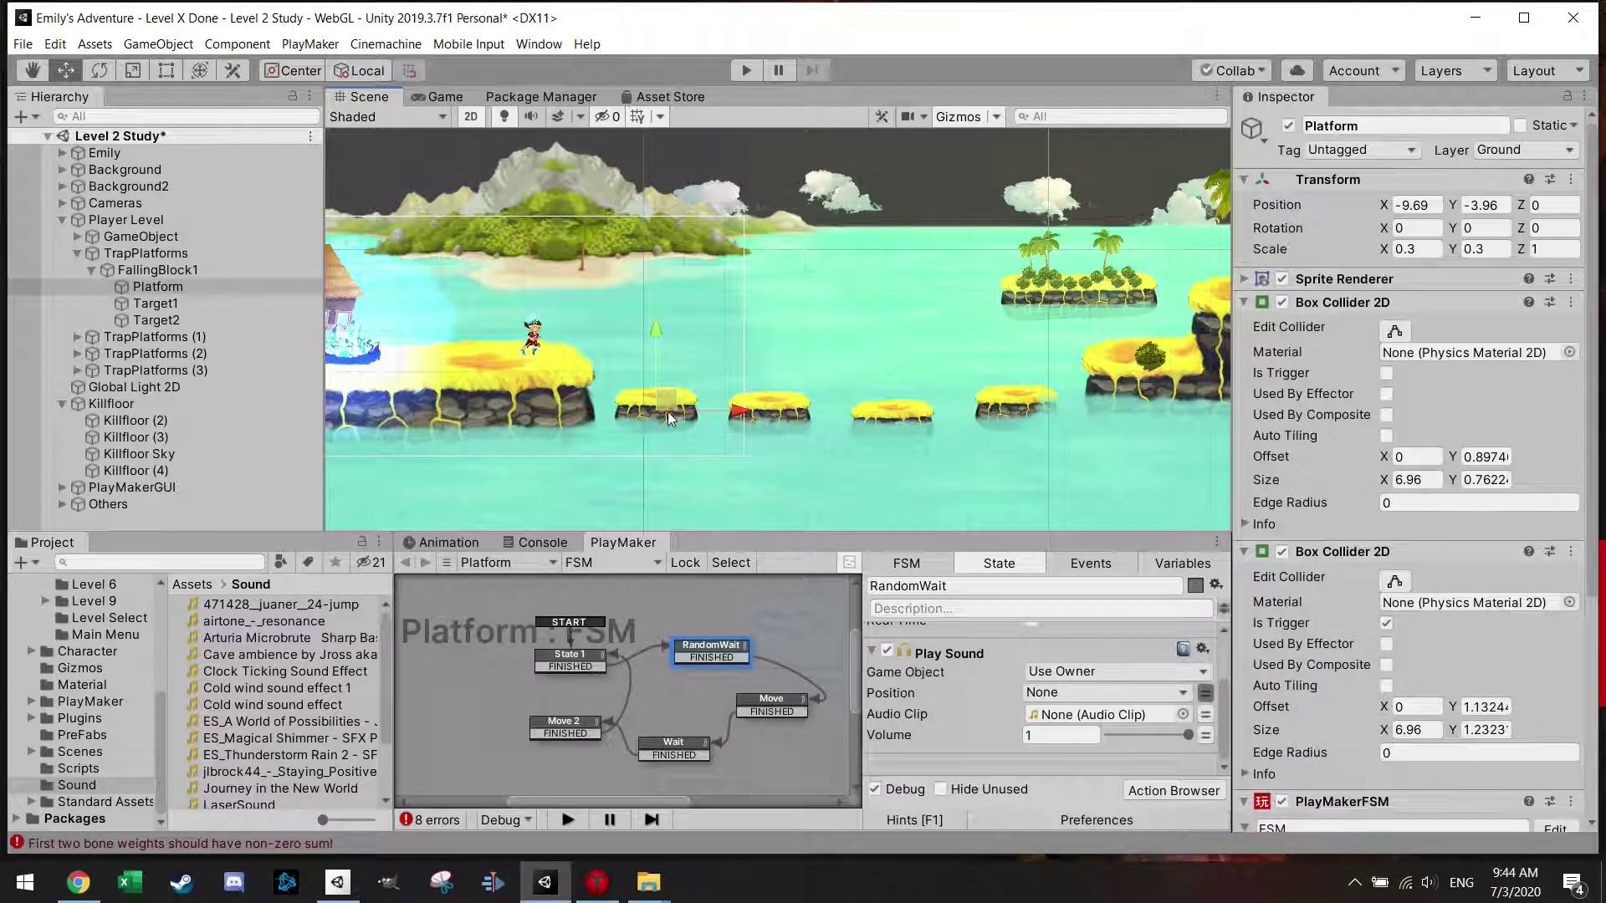
left_click_drag(307, 636, 1117, 718)
scroll(1004, 707, "up", 3)
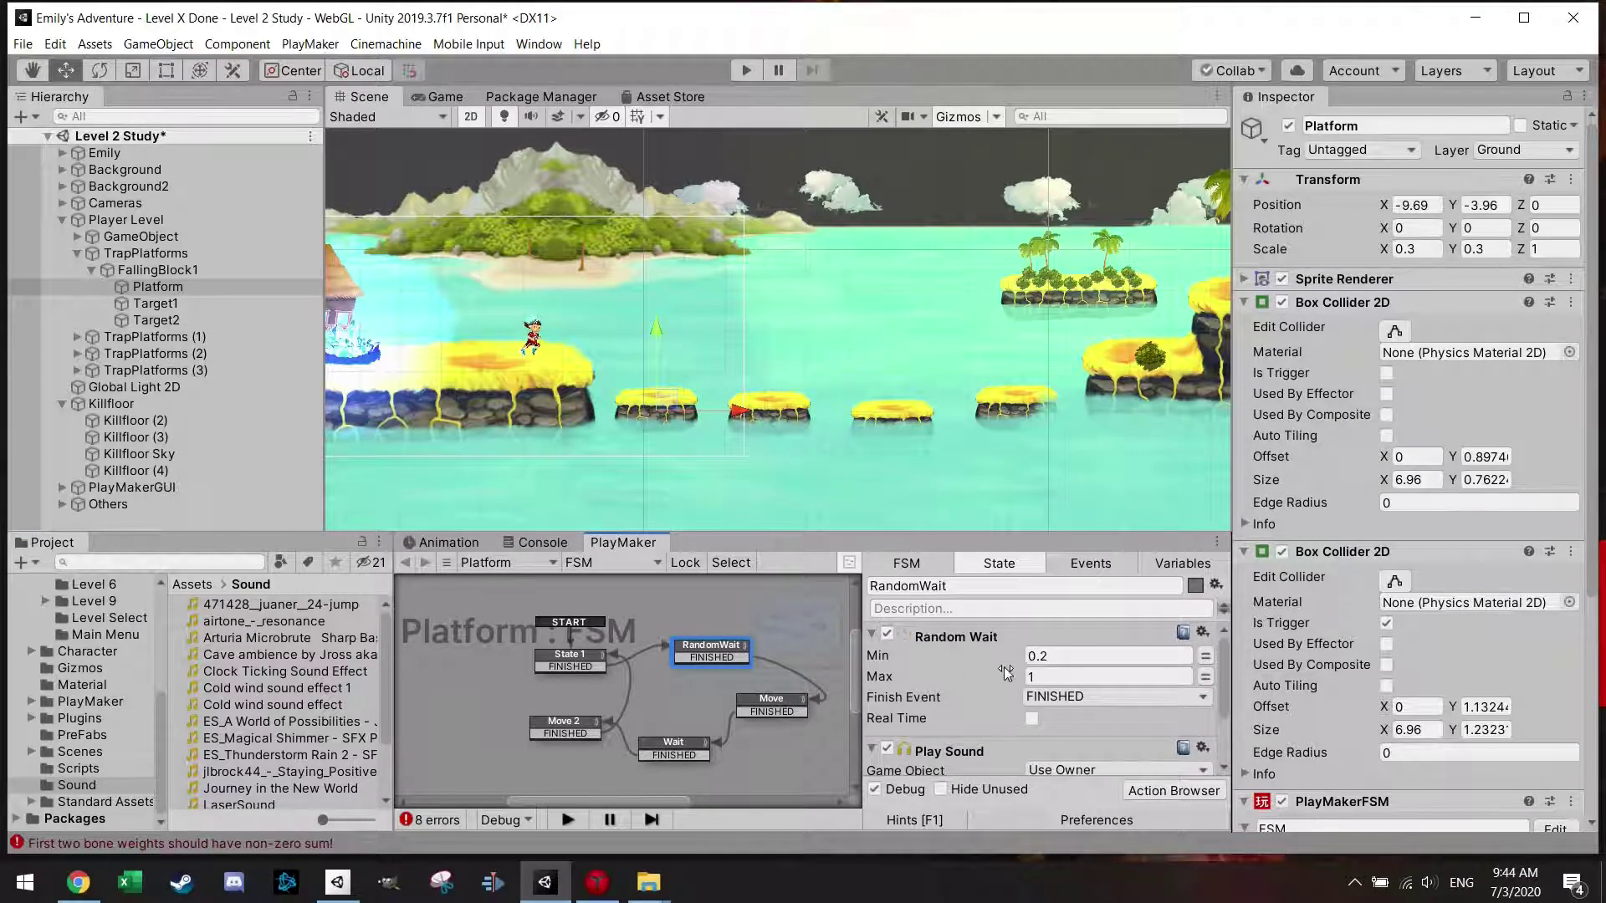
scroll(991, 705, "down", 2)
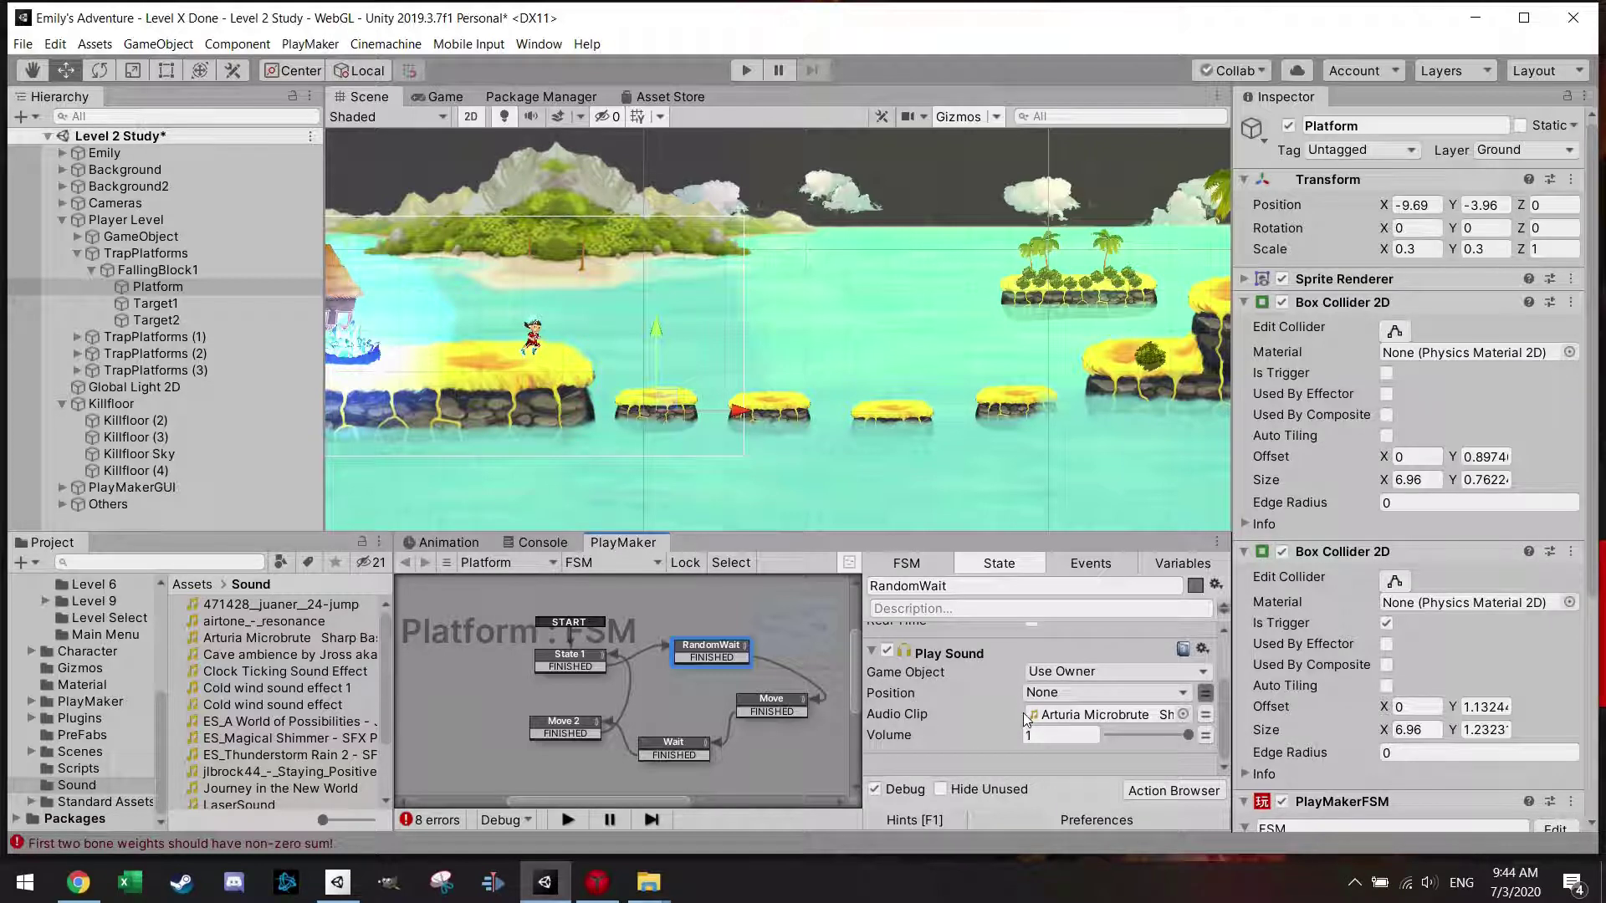
left_click(736, 70)
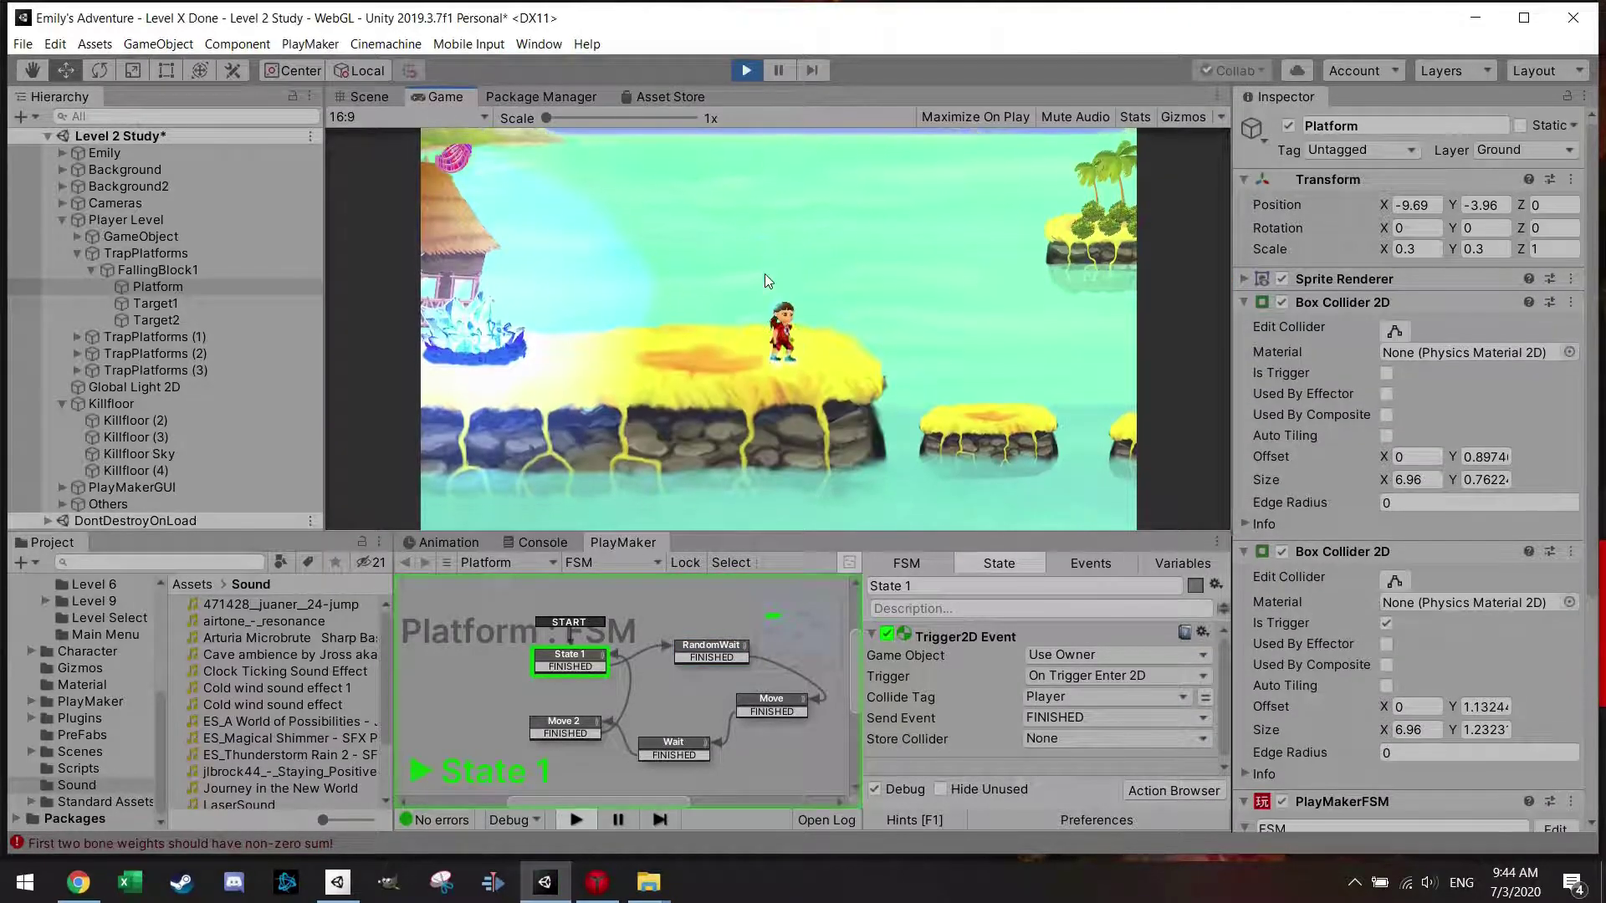
- Jump the player onto the first trap platform and watch it sink and return in the Scene view
key("space")
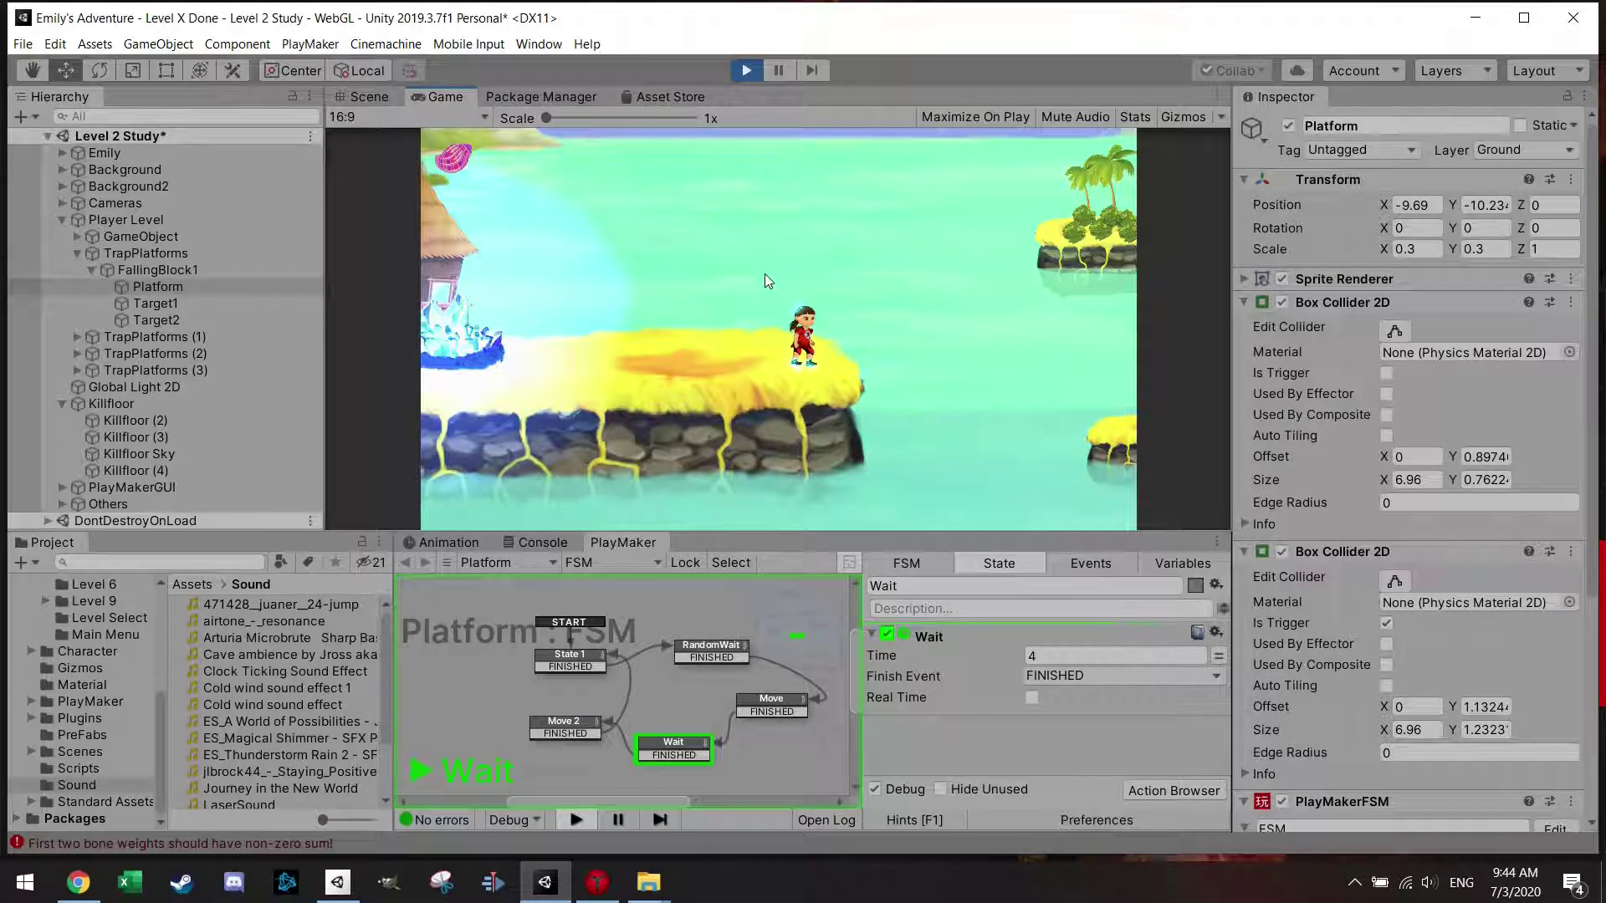
left_click(373, 97)
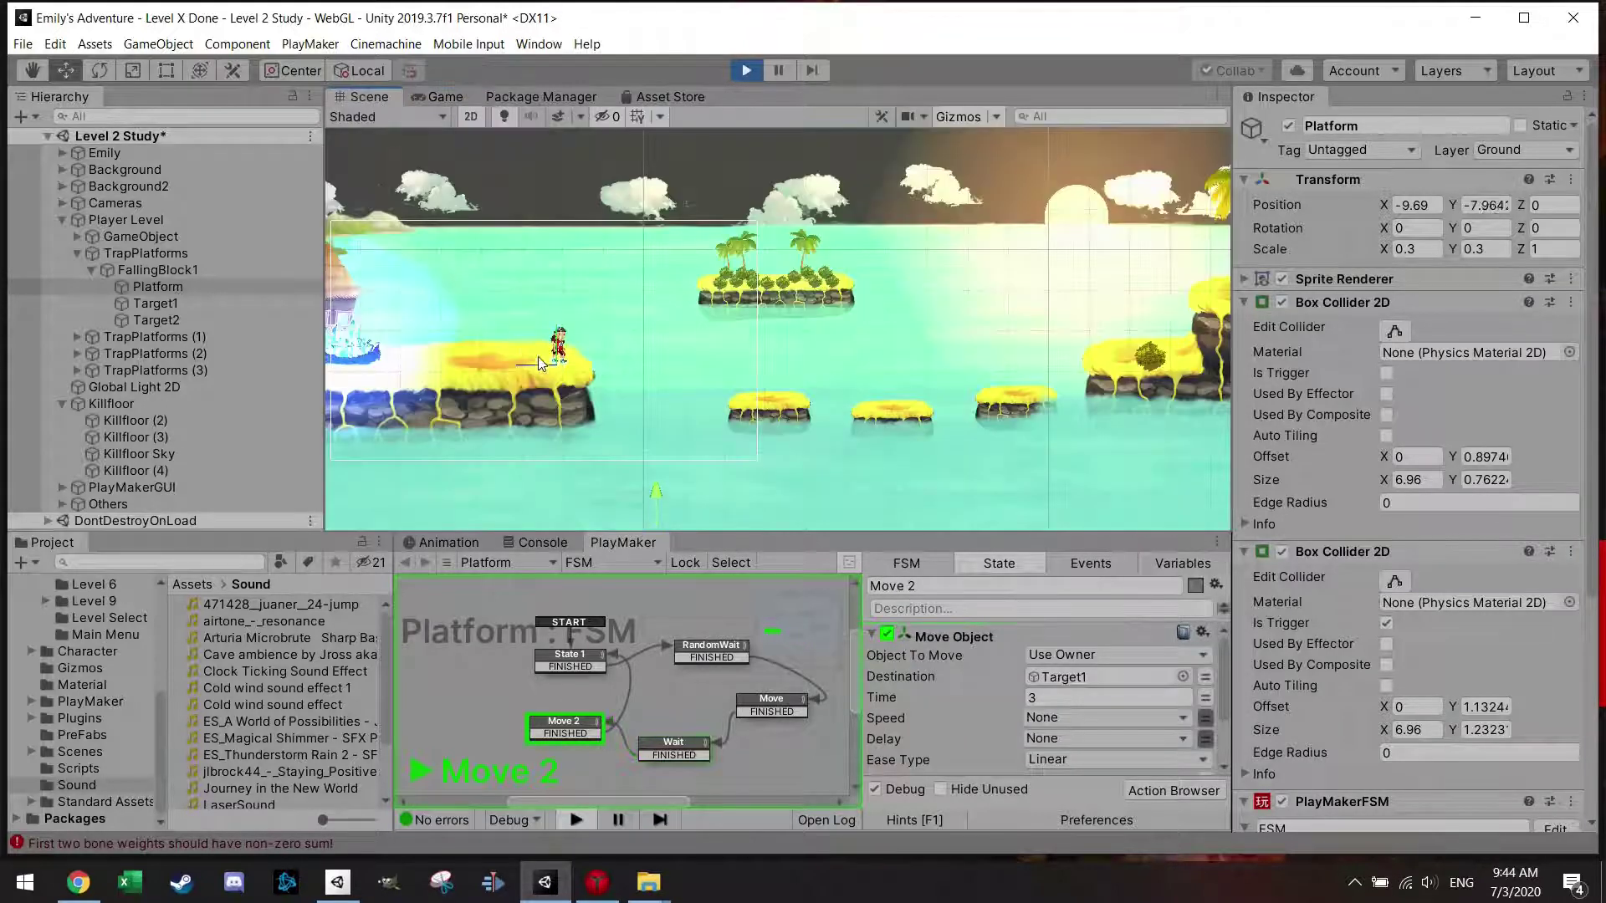
scroll(644, 448, "down", 2)
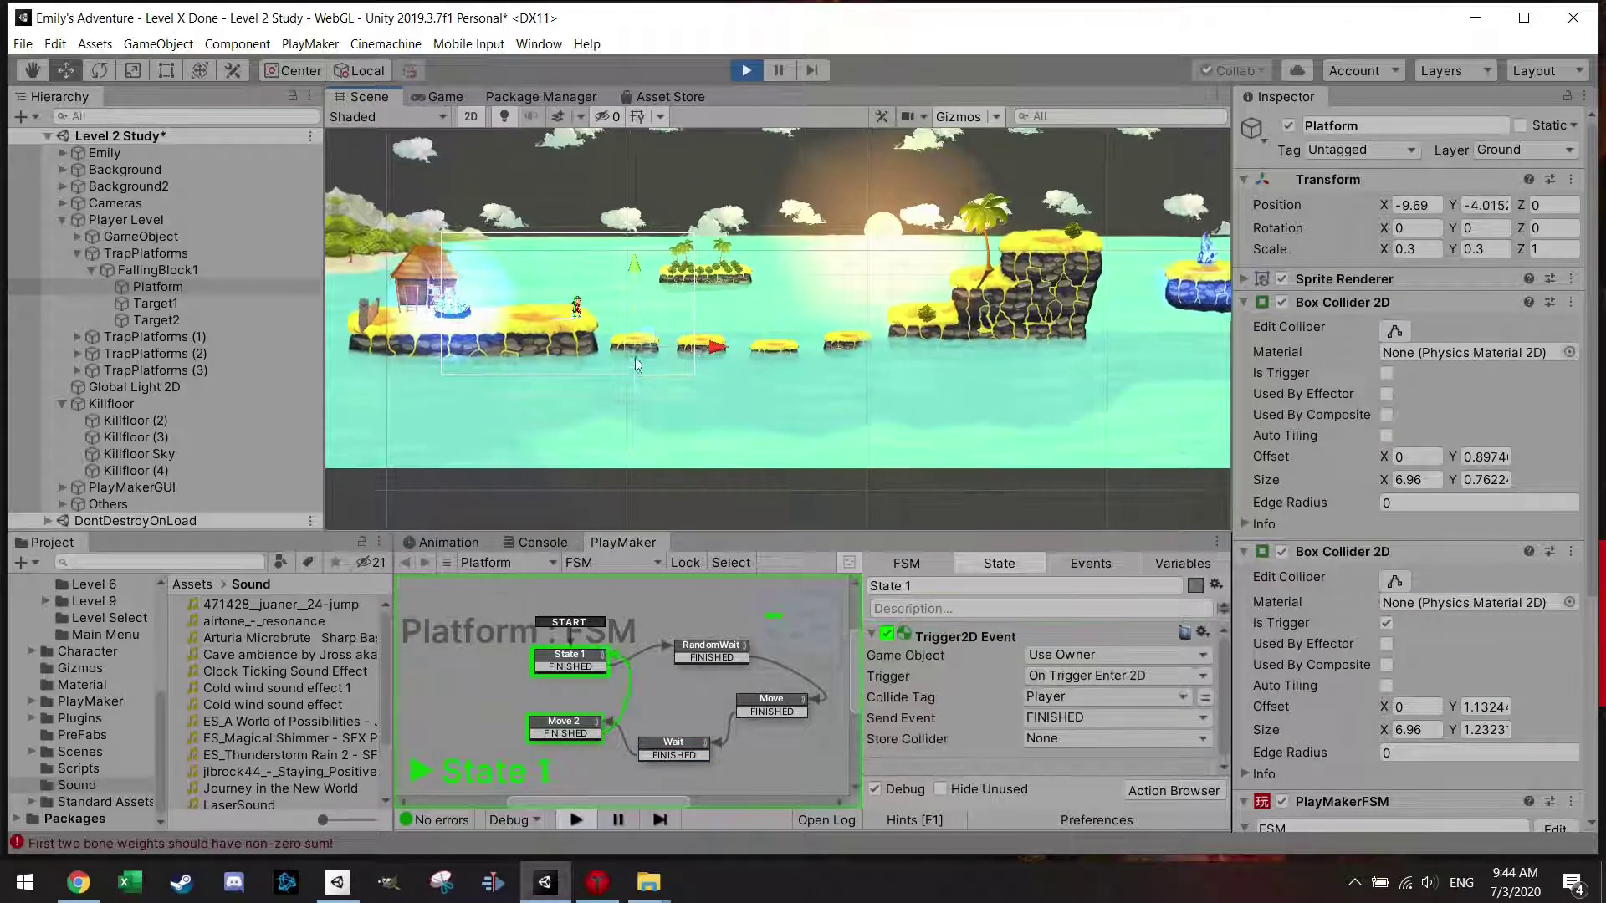